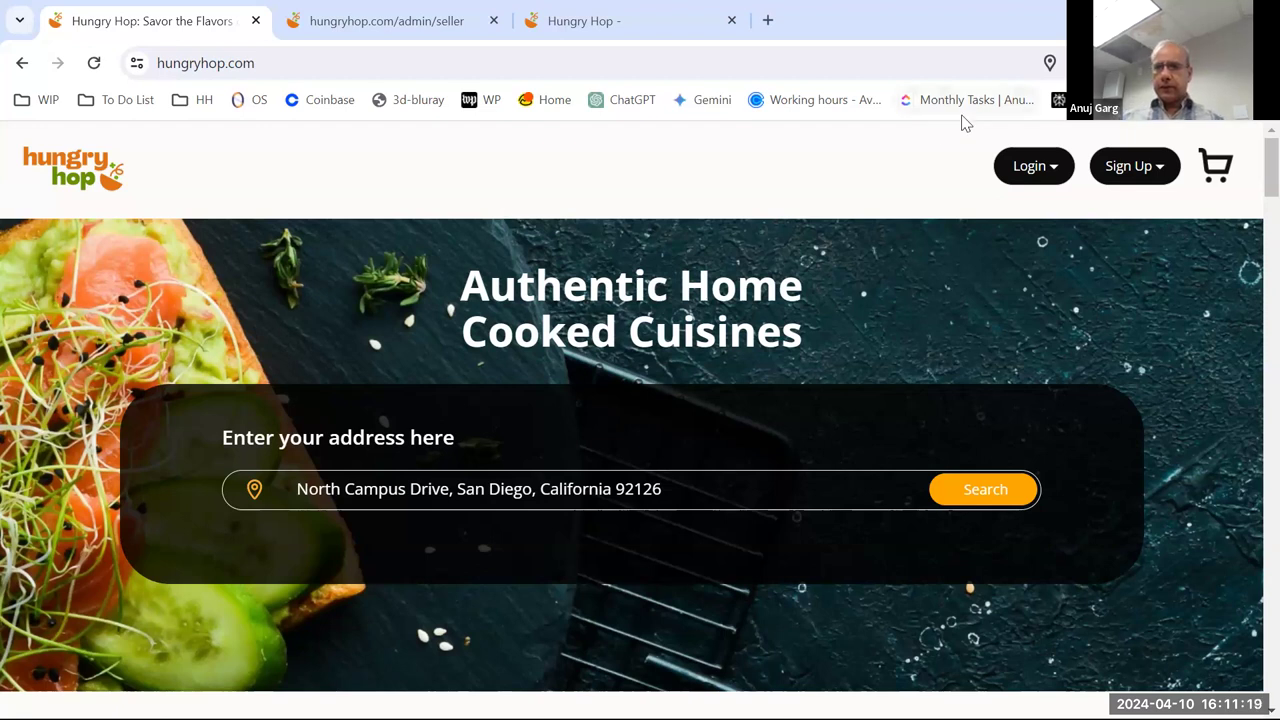
- Scroll through the home page, then open the header Sign Up dropdown to show Customer and Seller
scroll(709, 305, "down", 10)
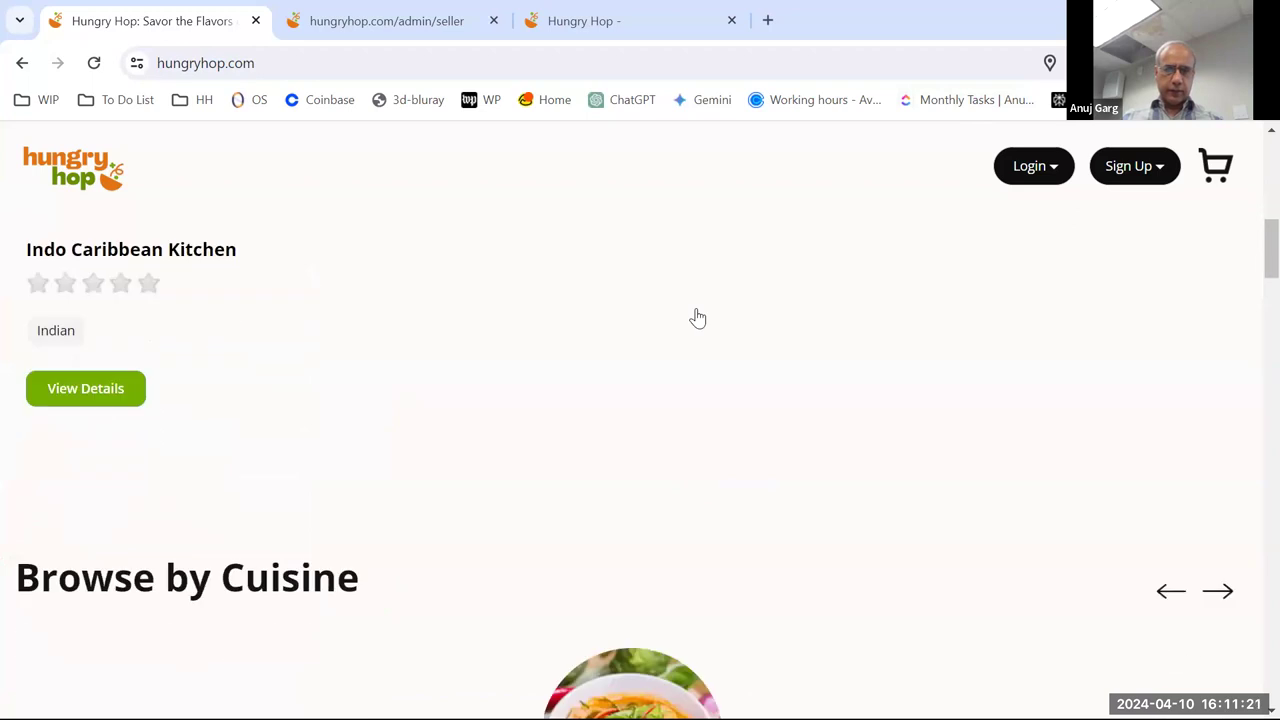
scroll(697, 313, "down", 6)
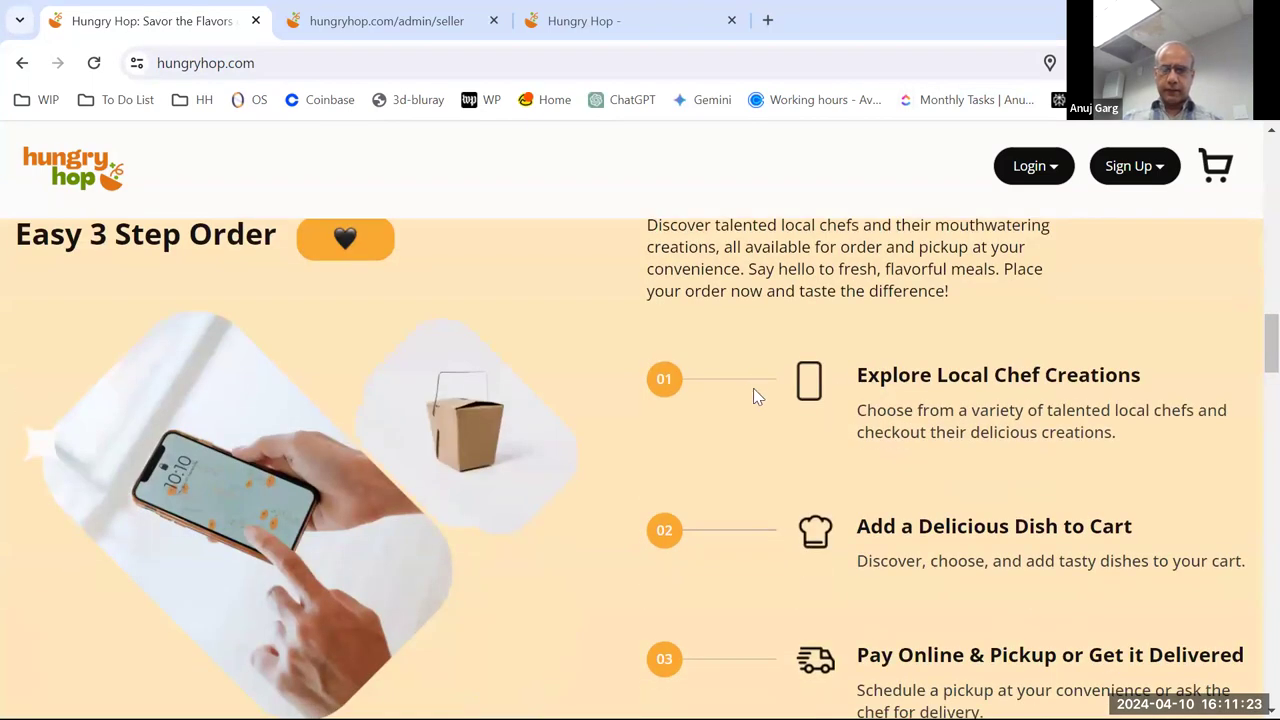
scroll(751, 366, "down", 2)
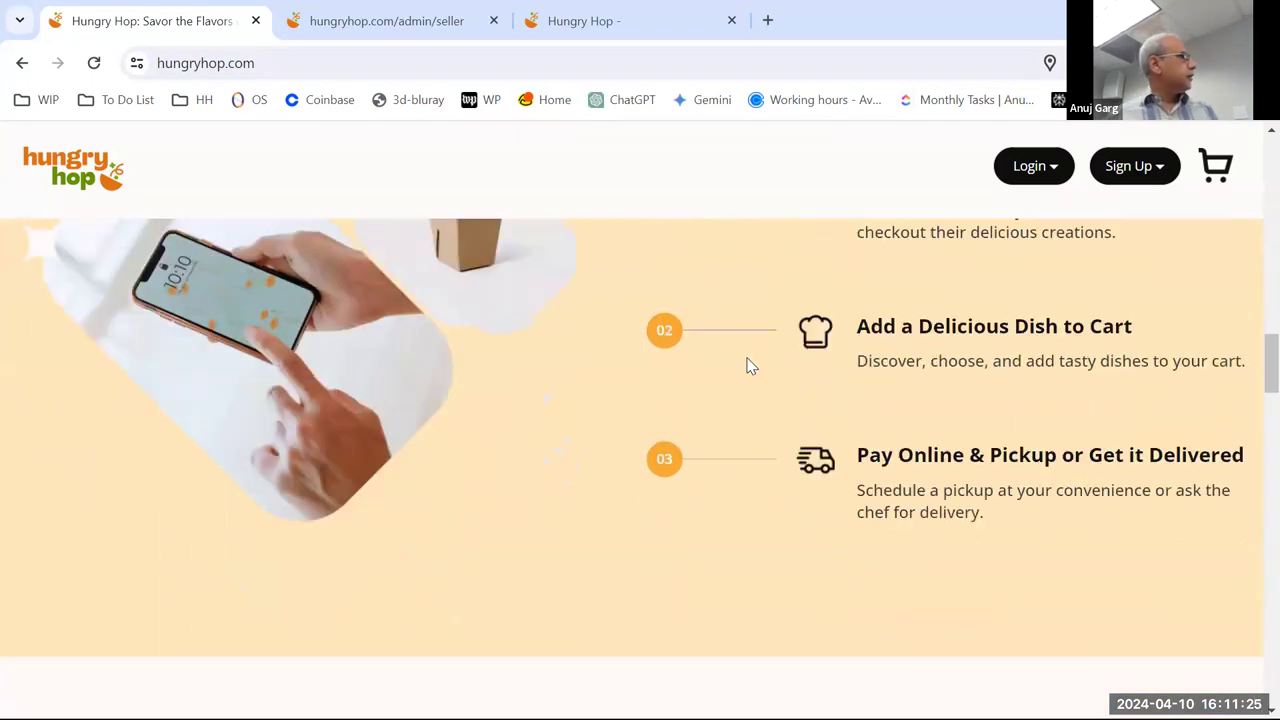
scroll(749, 370, "down", 3)
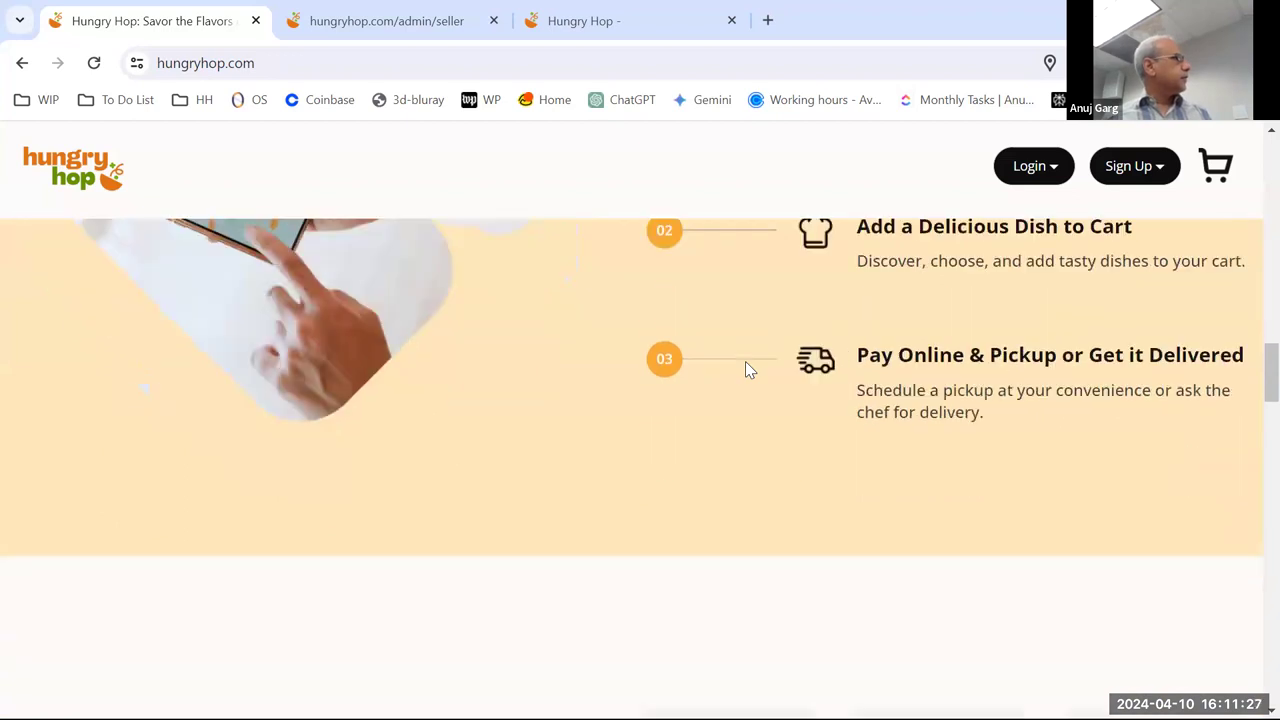
scroll(750, 370, "down", 2)
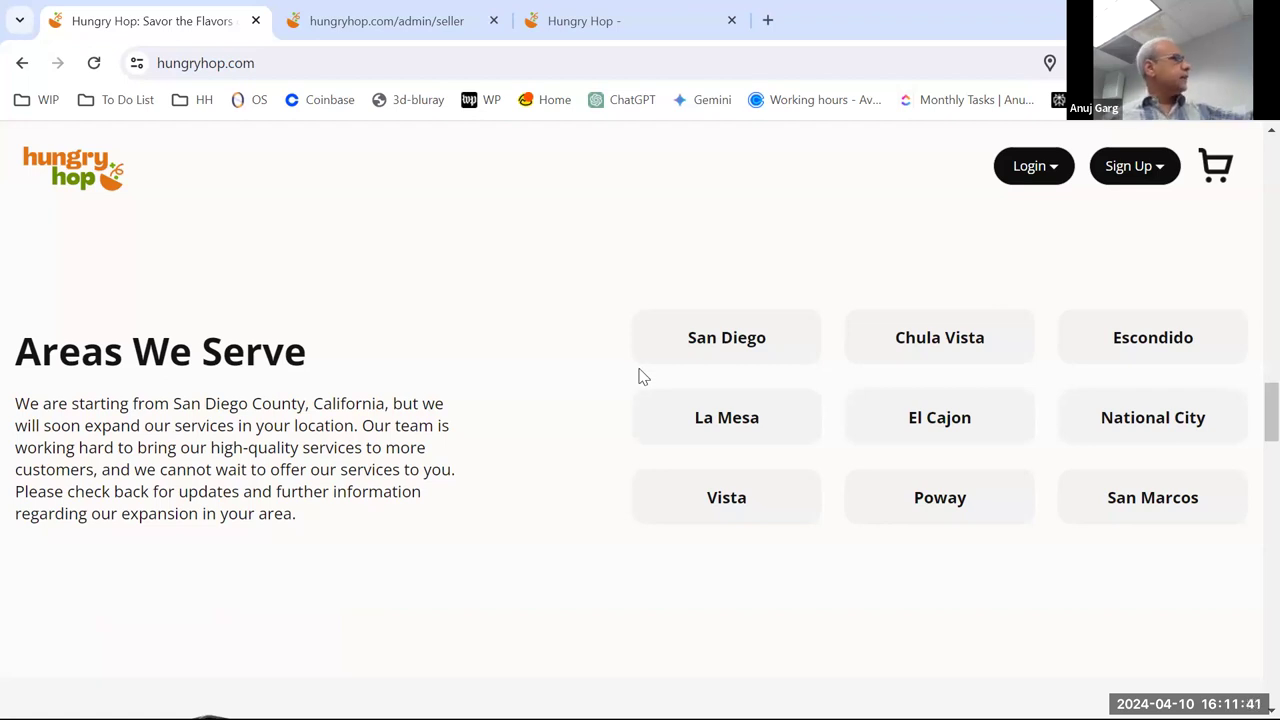
scroll(560, 368, "down", 3)
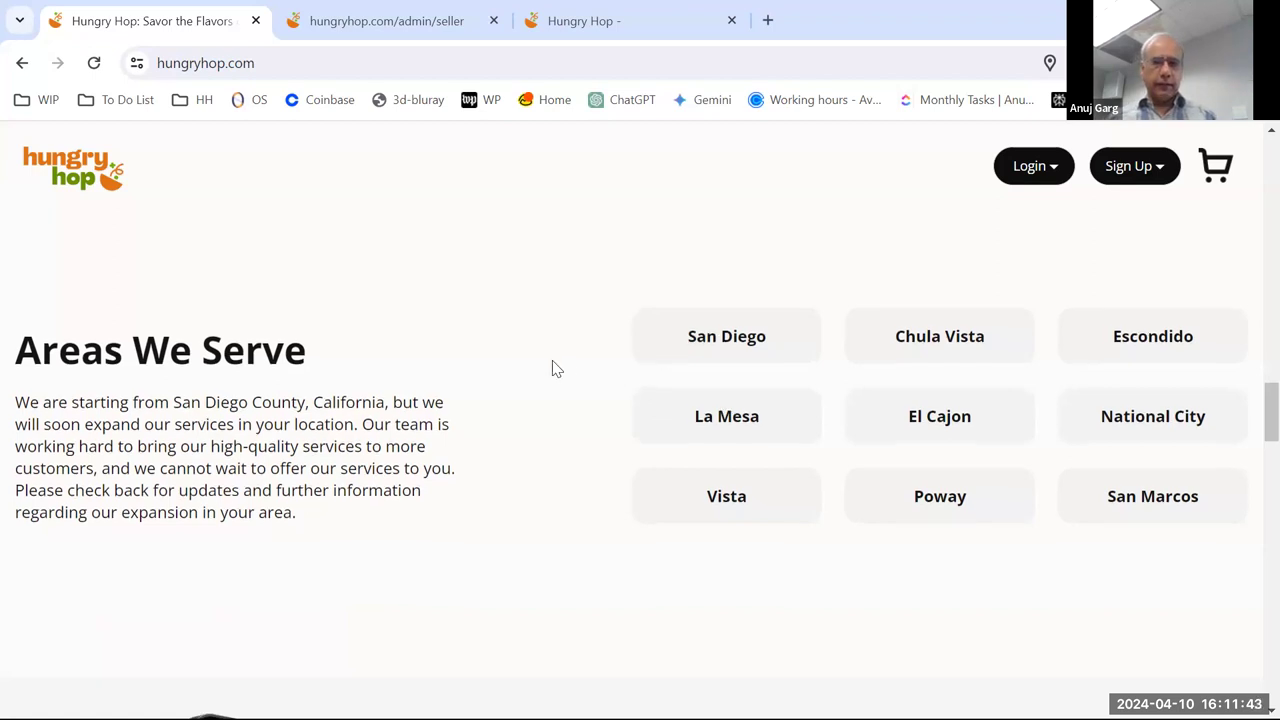
scroll(550, 368, "down", 5)
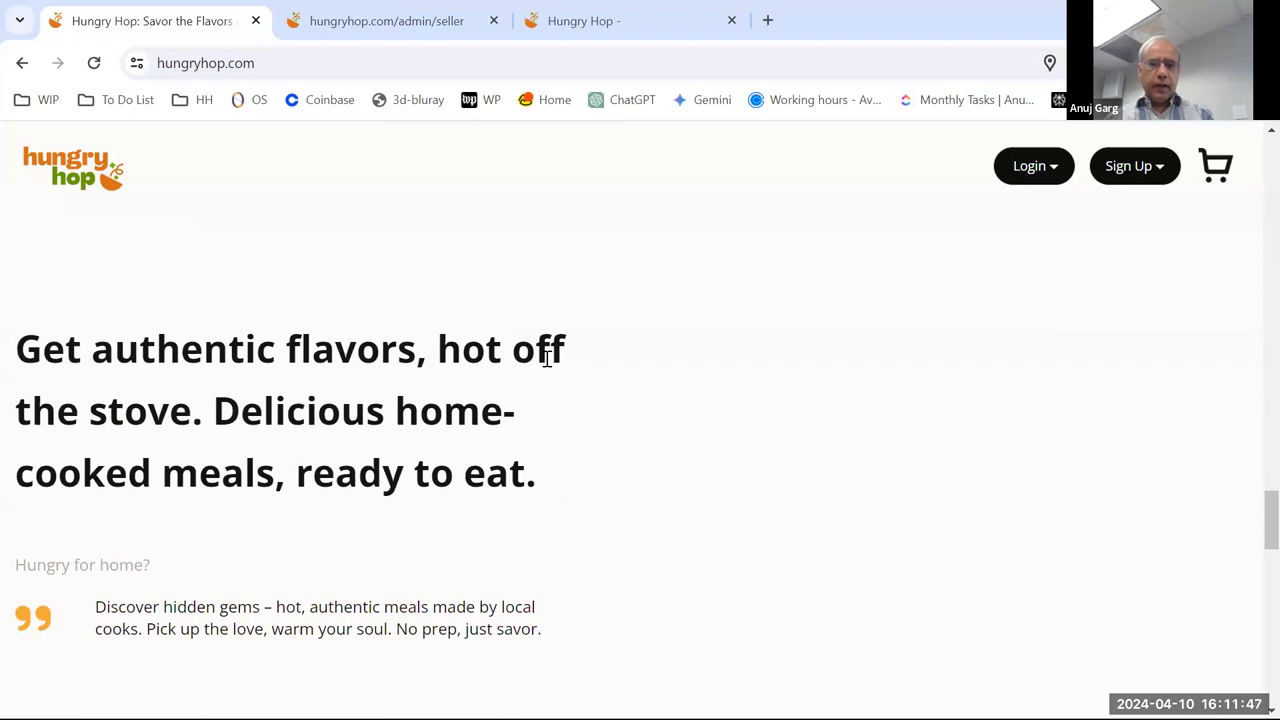
scroll(548, 364, "down", 3)
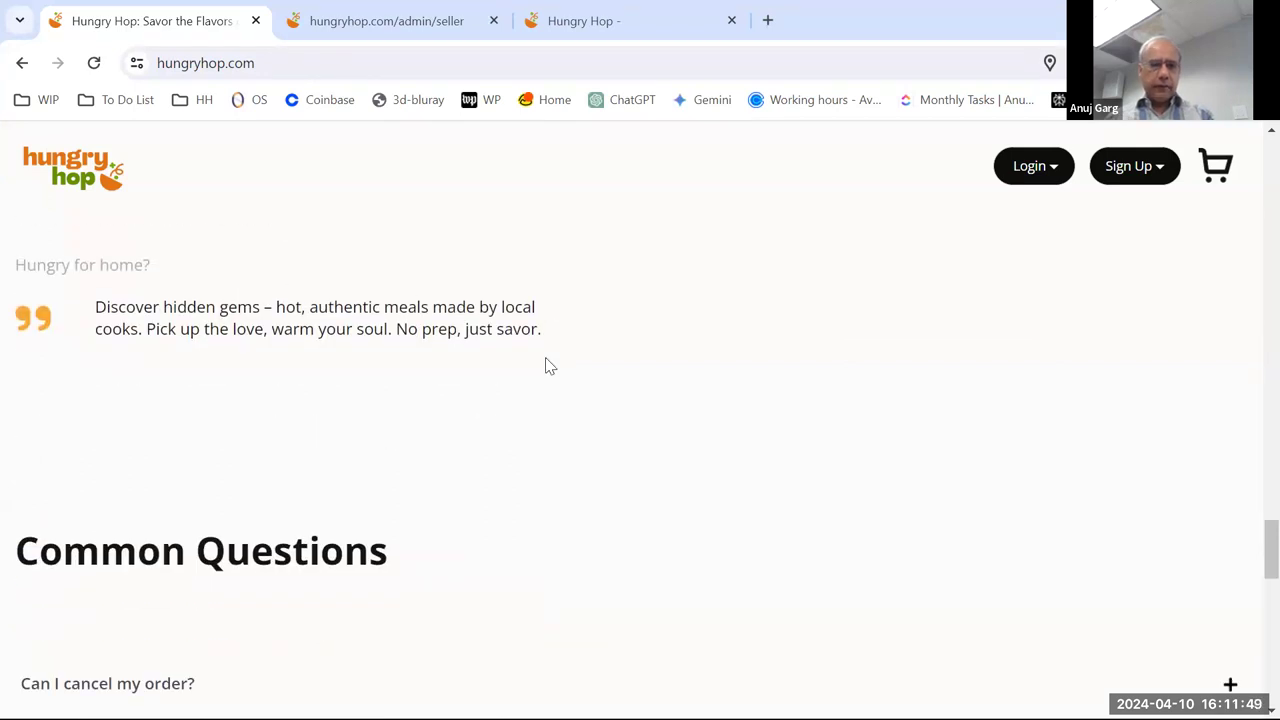
scroll(548, 364, "up", 3)
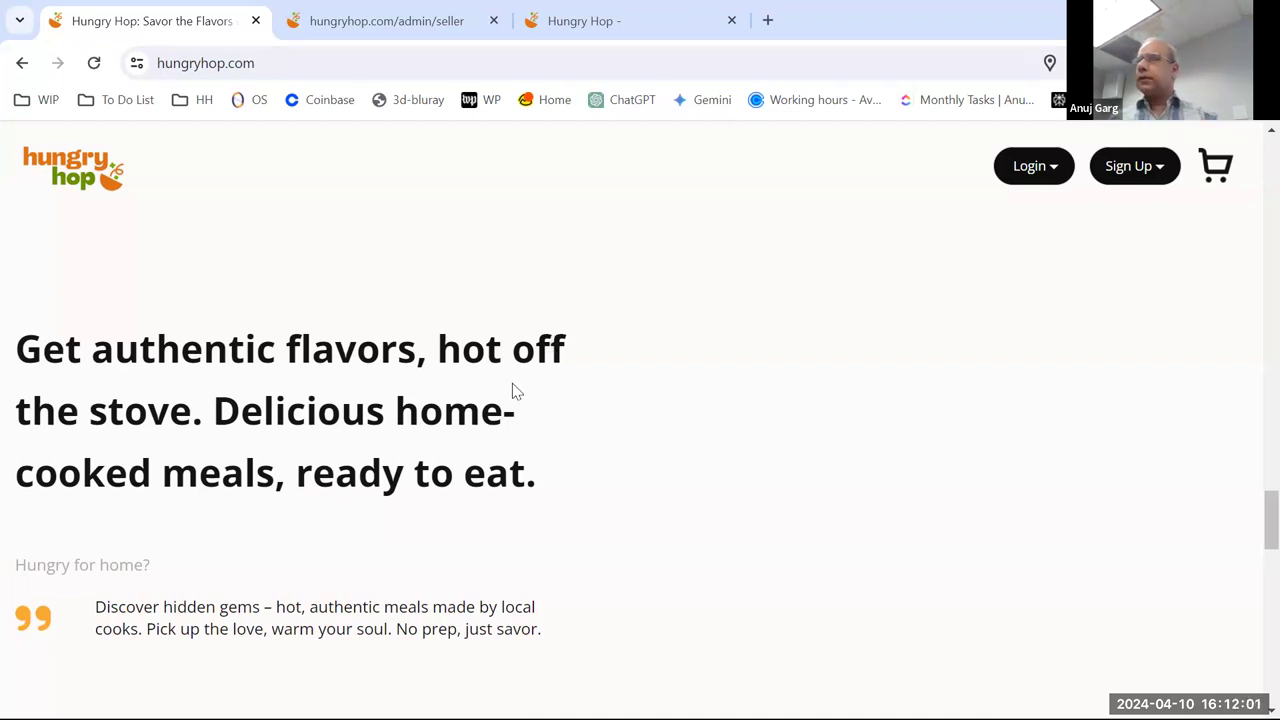
scroll(444, 345, "down", 3)
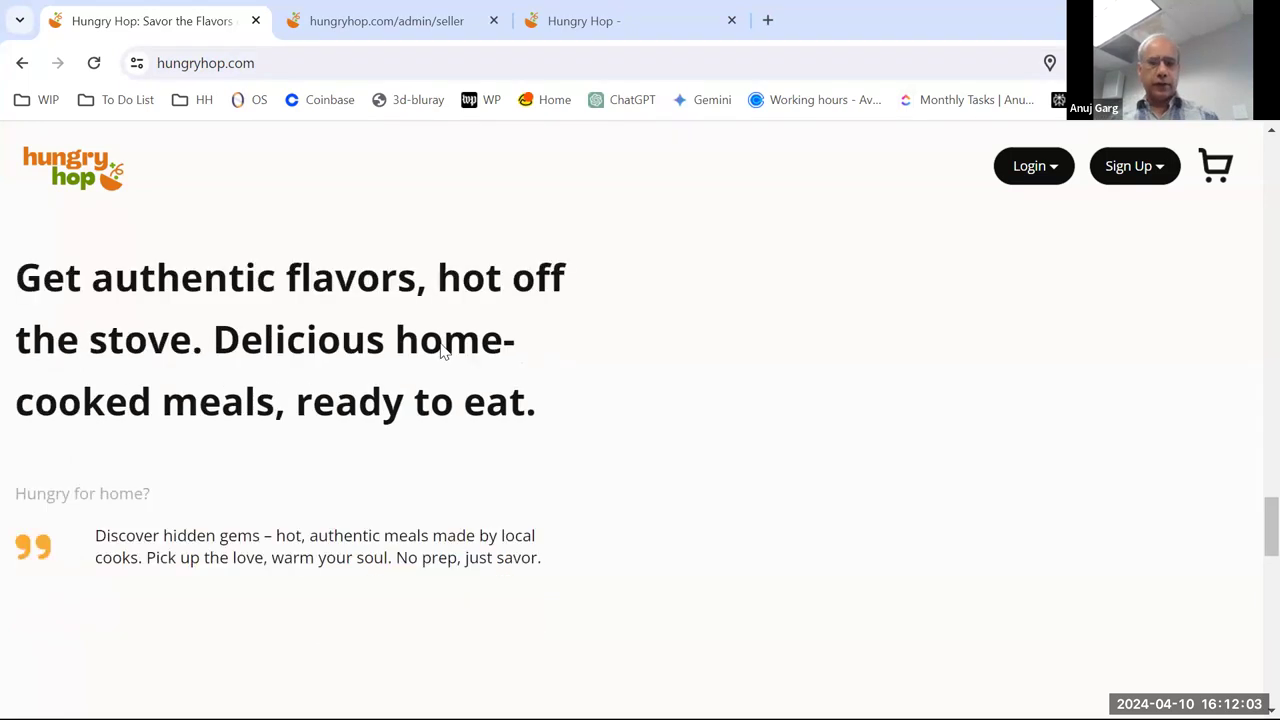
scroll(444, 351, "down", 8)
scroll(440, 349, "up", 9)
scroll(480, 355, "up", 15)
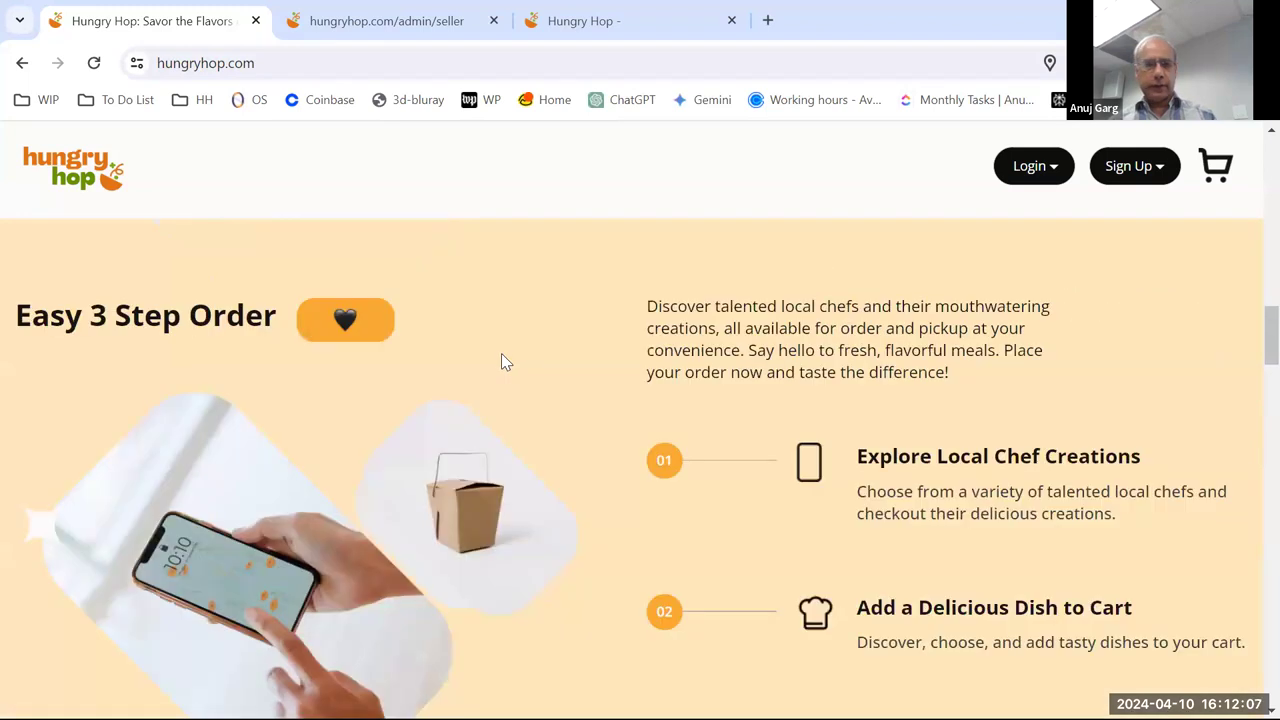
scroll(495, 358, "up", 3)
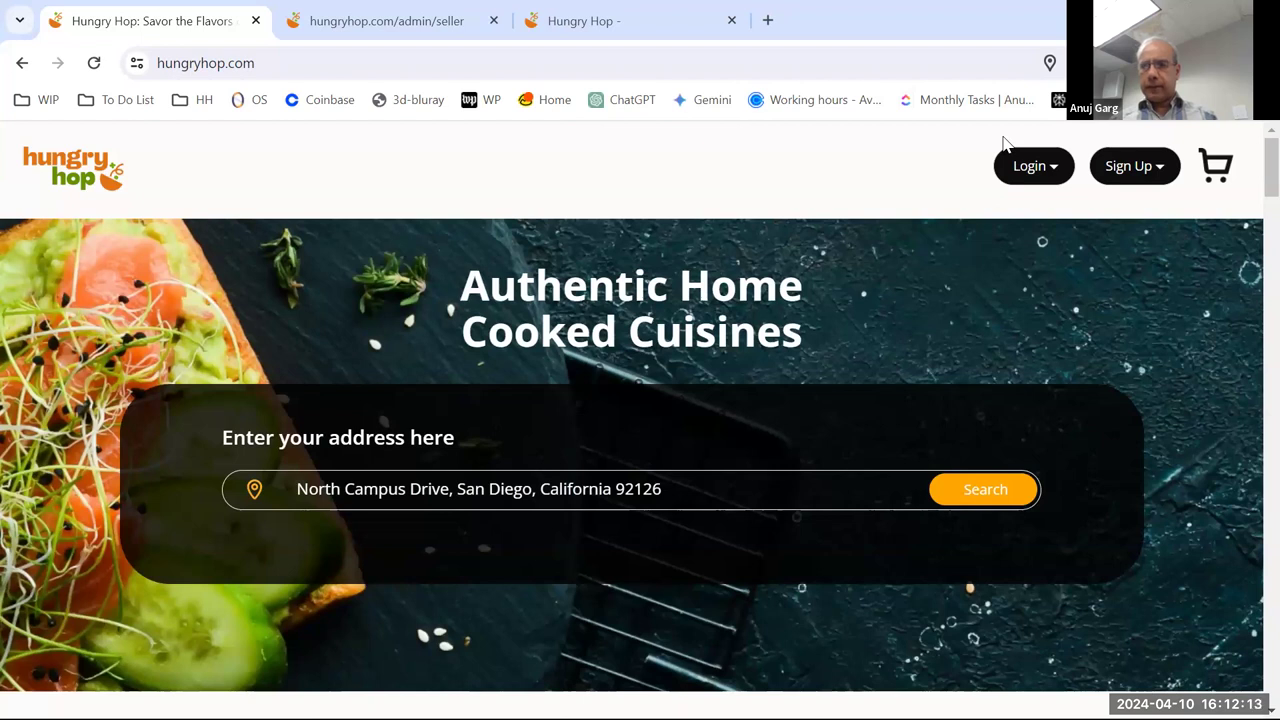
left_click(1143, 171)
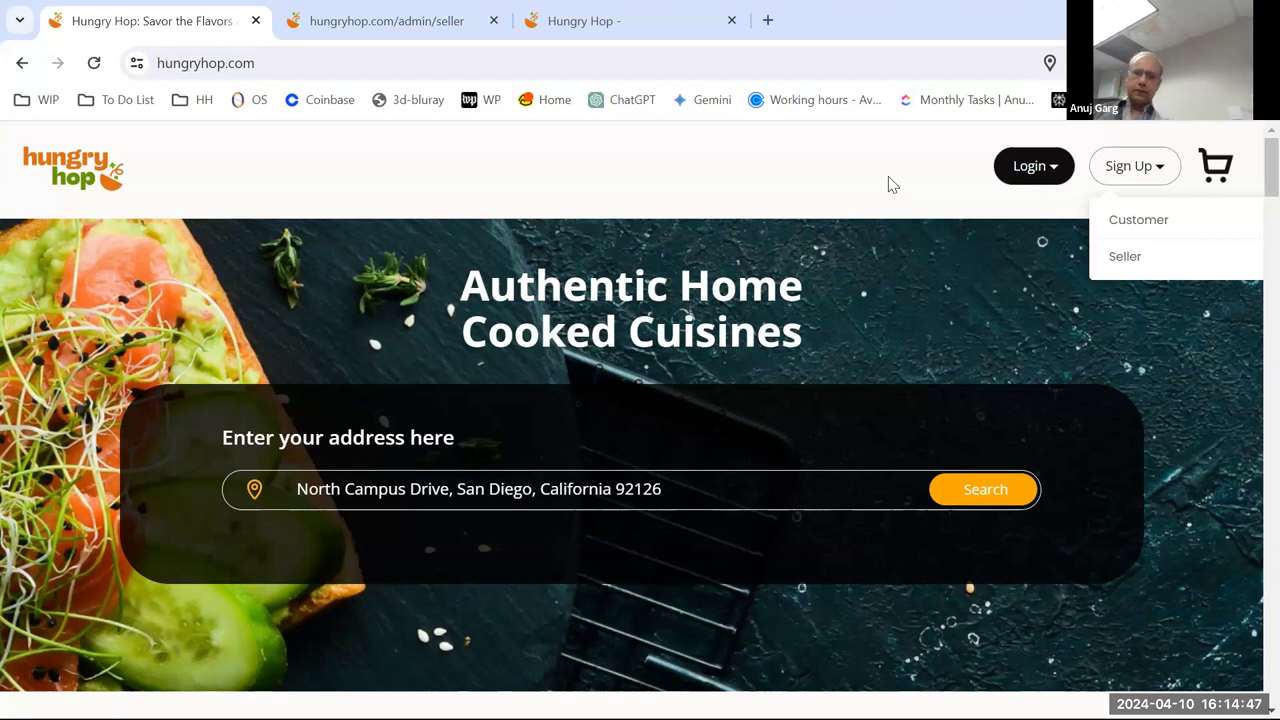
- Visit the Seller sign-up page, return to the home page, and copy the site URL
left_click(1130, 262)
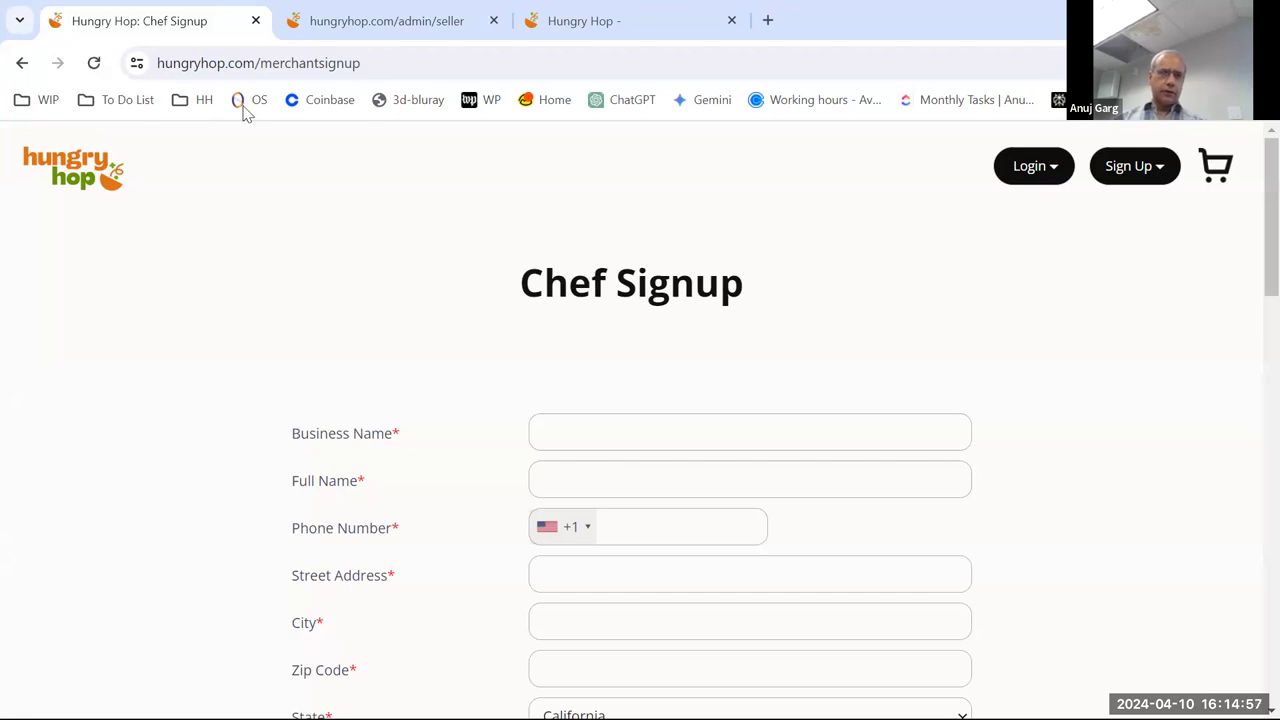
left_click(24, 64)
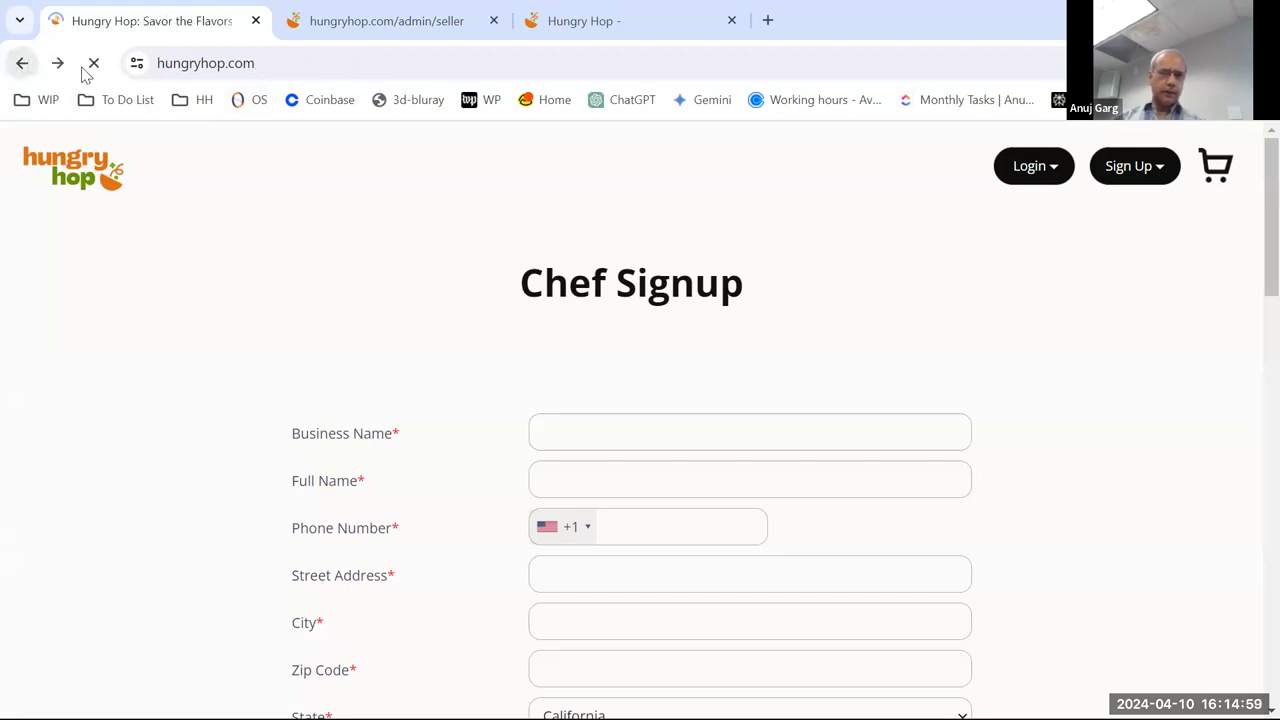
key("ctrl+a")
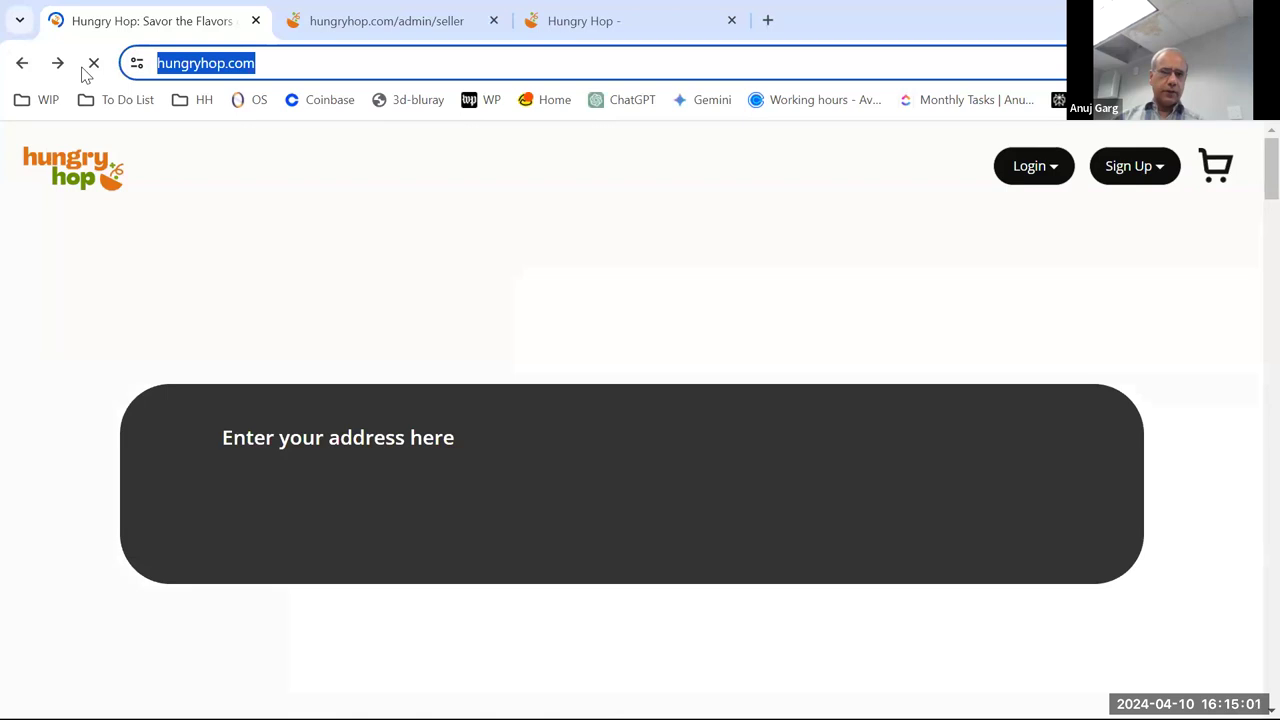
right_click(221, 74)
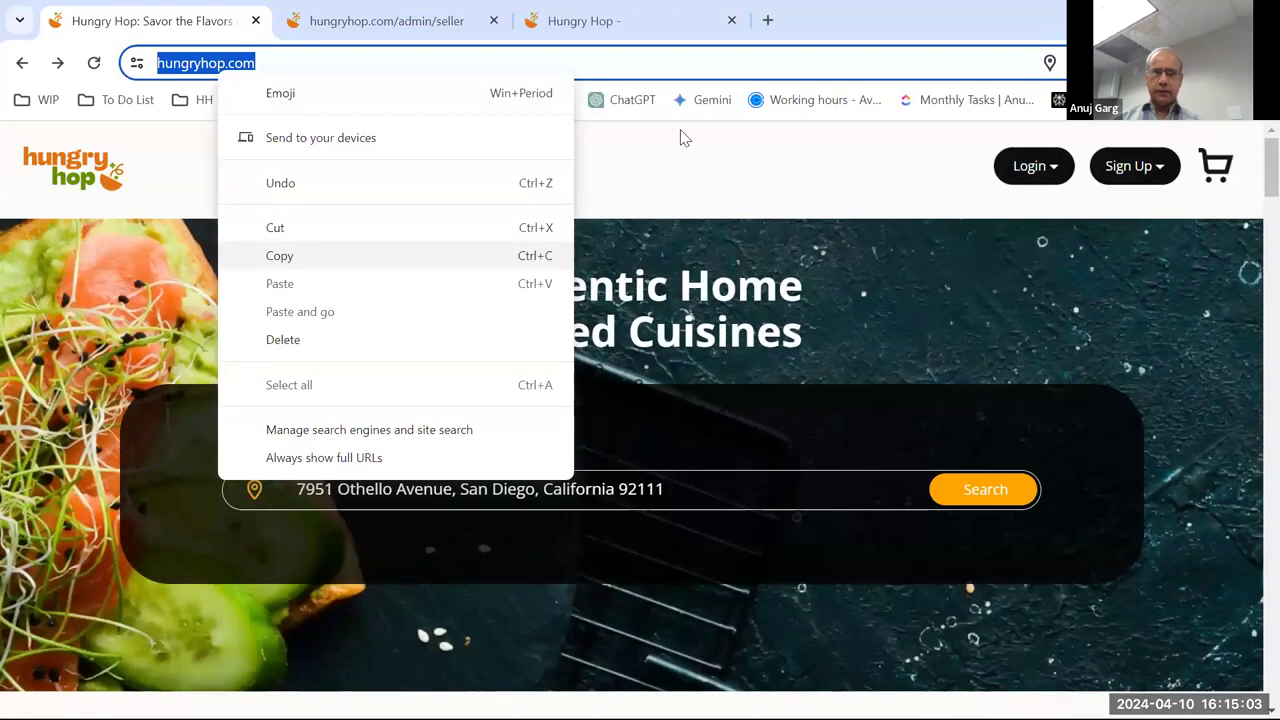
left_click(680, 132)
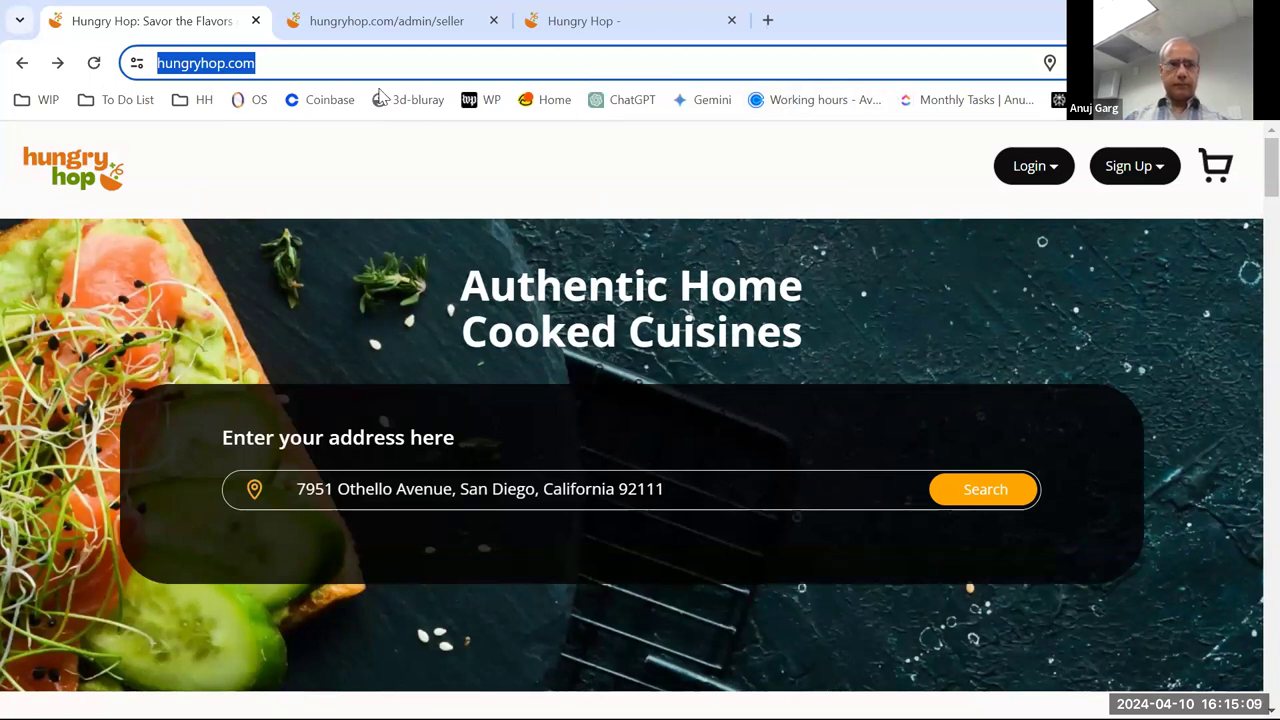
left_click(549, 140)
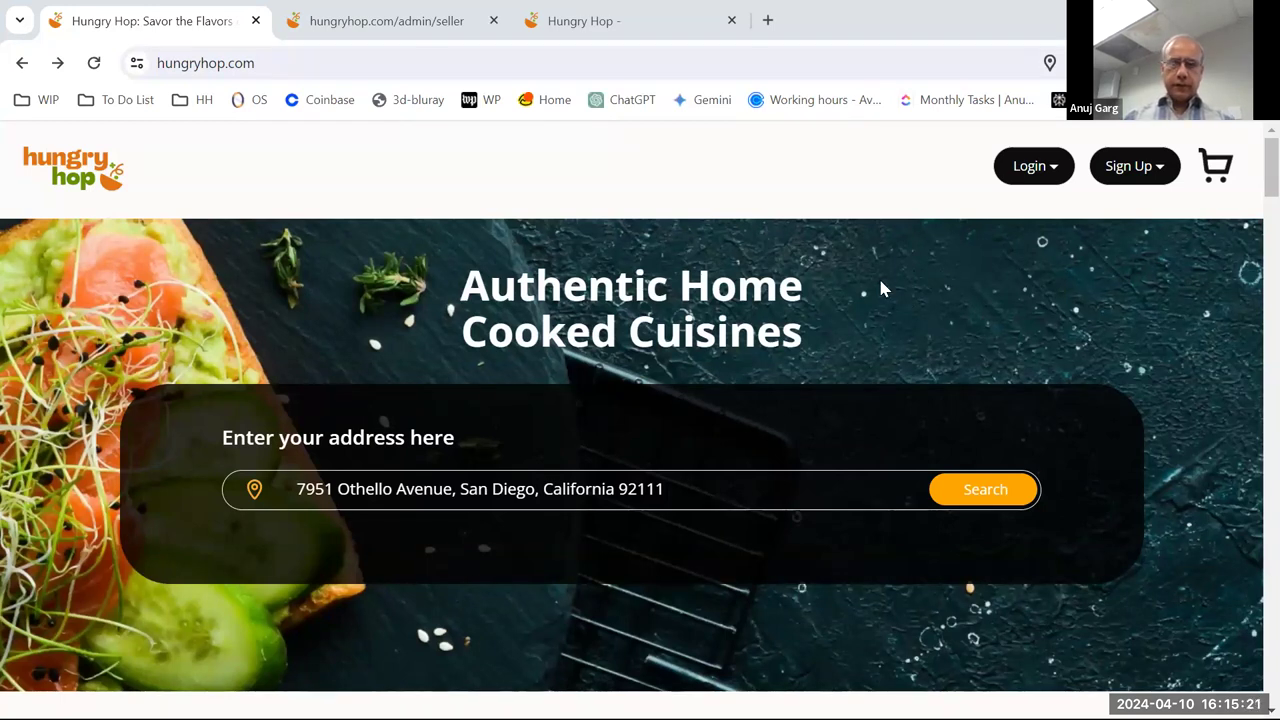
- Open the Seller sign-up form and enter the business name, the owner's full name and the phone number
left_click(1134, 166)
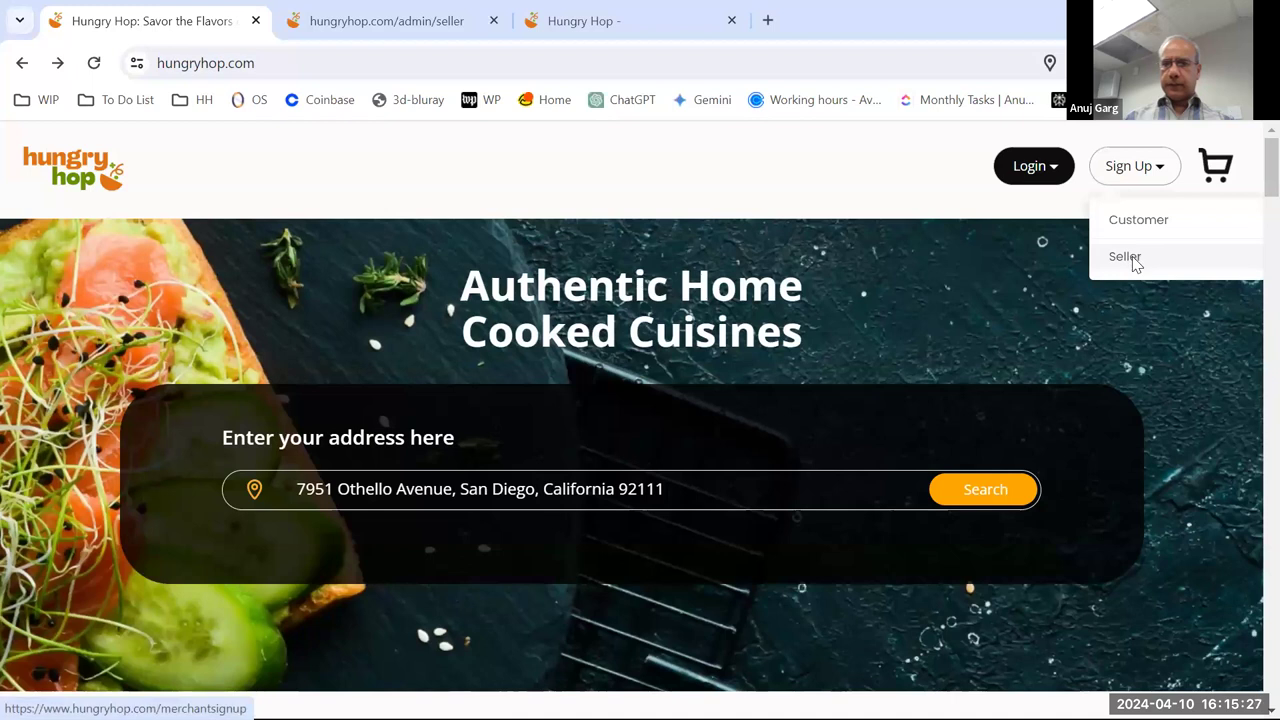
left_click(1134, 258)
scroll(1017, 326, "down", 2)
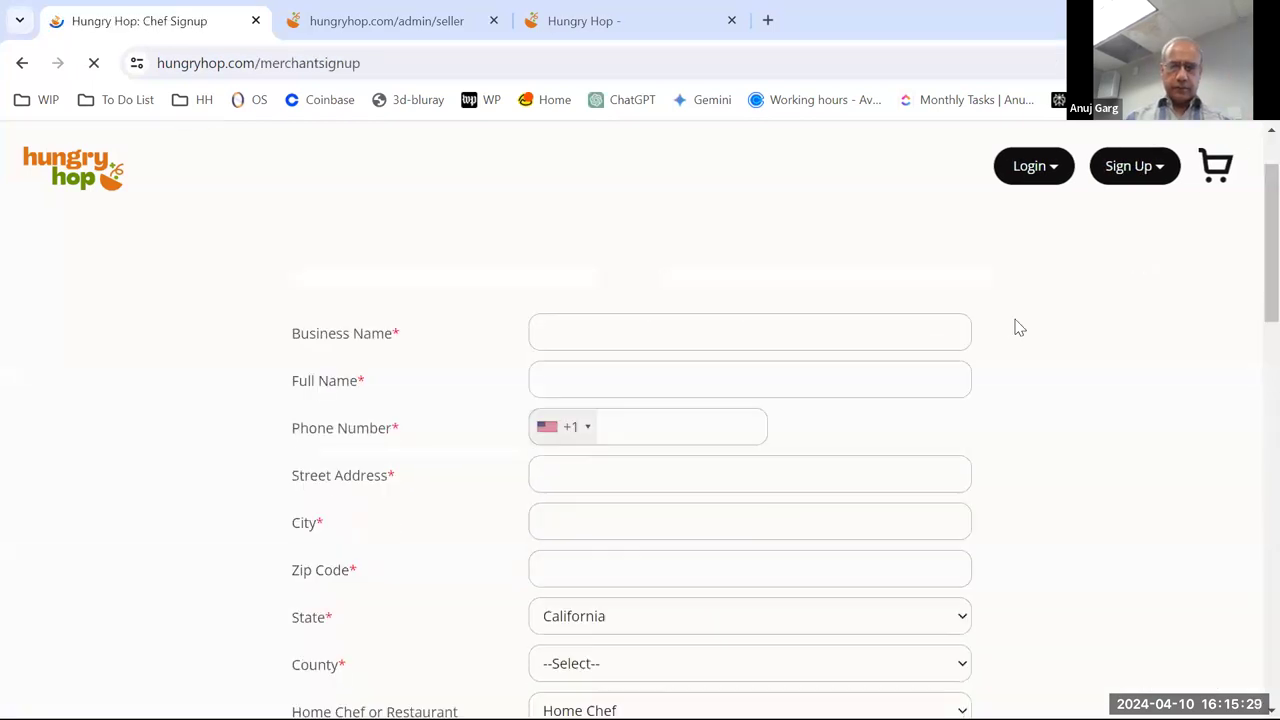
scroll(1043, 363, "up", 1)
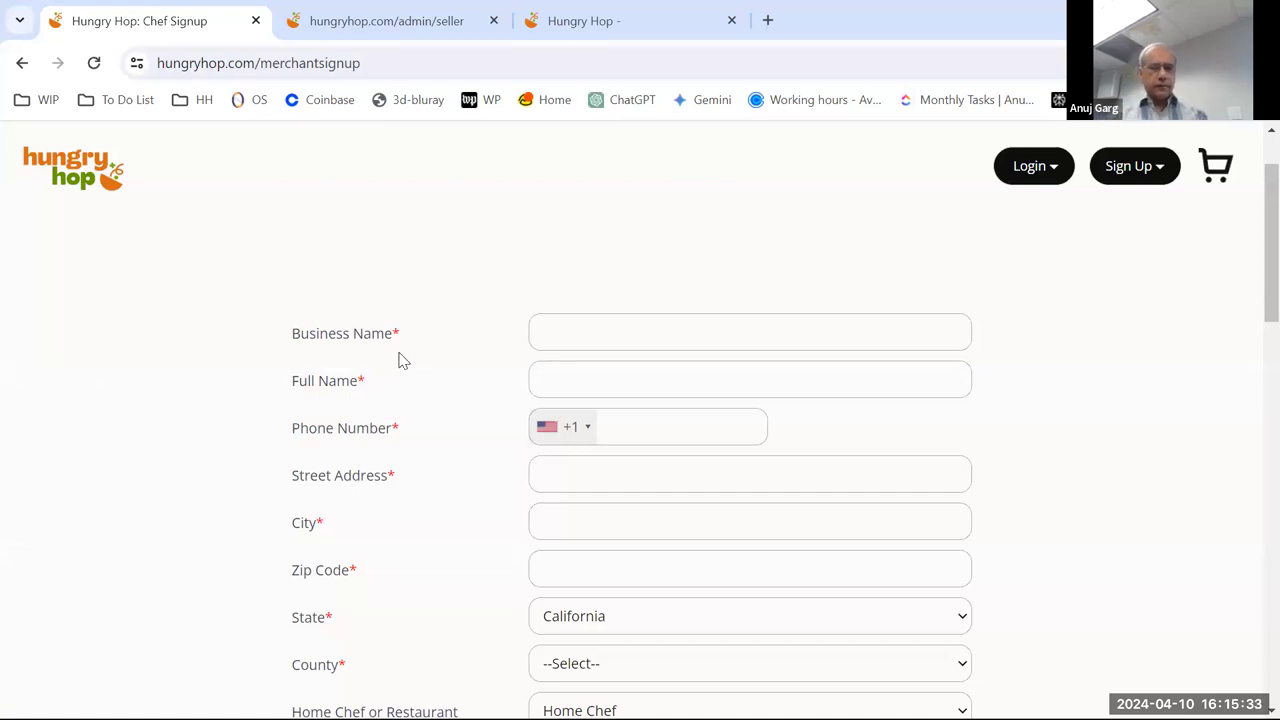
left_click(588, 323)
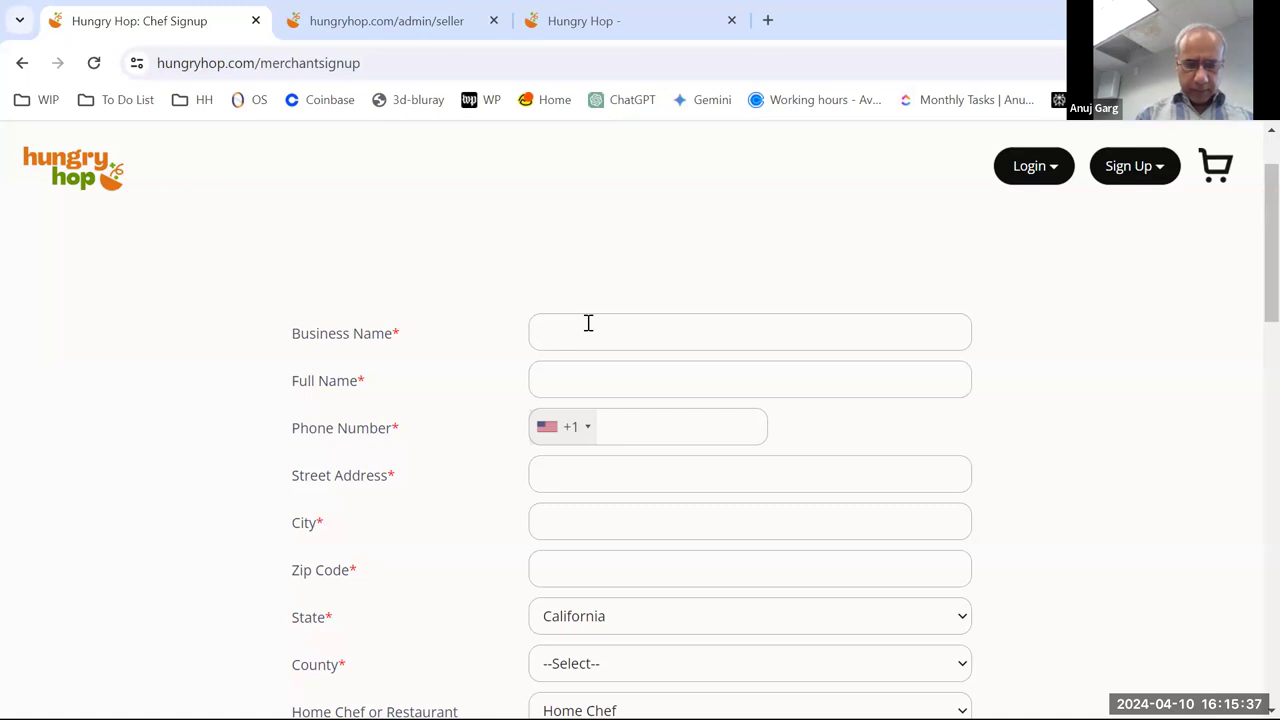
type("Cla")
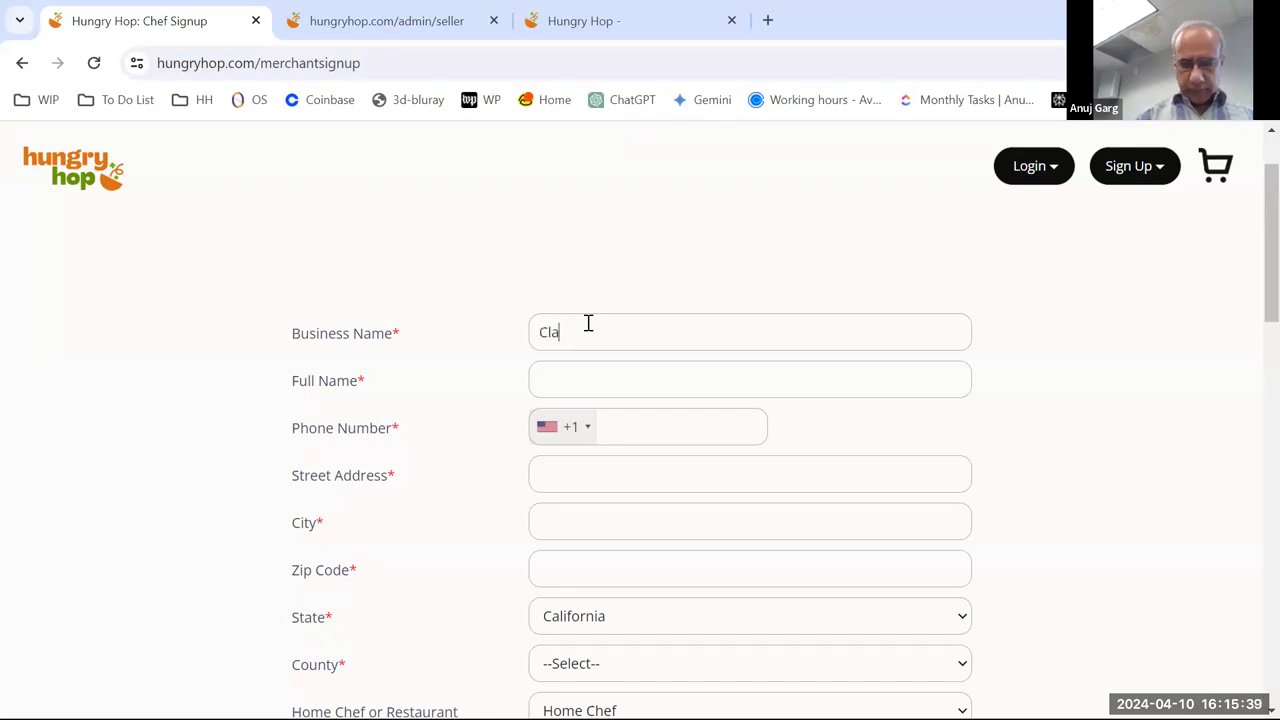
type("udia K")
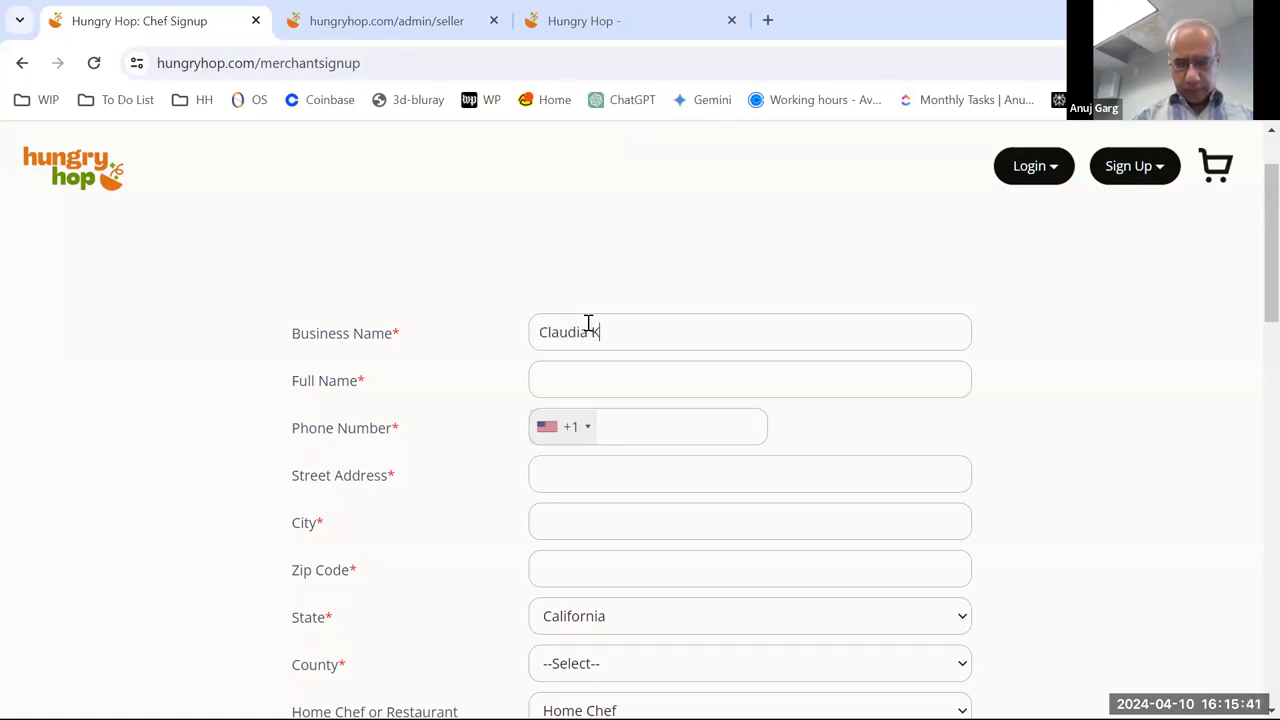
type("itchen")
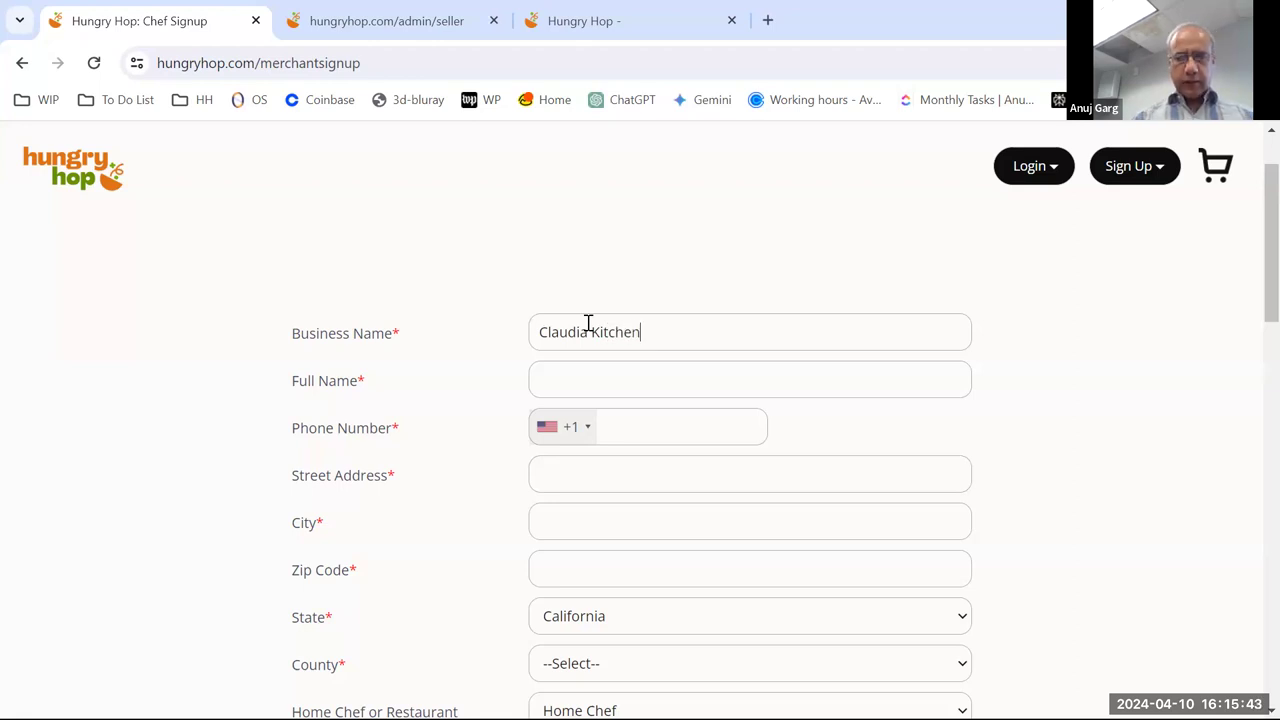
left_click(620, 390)
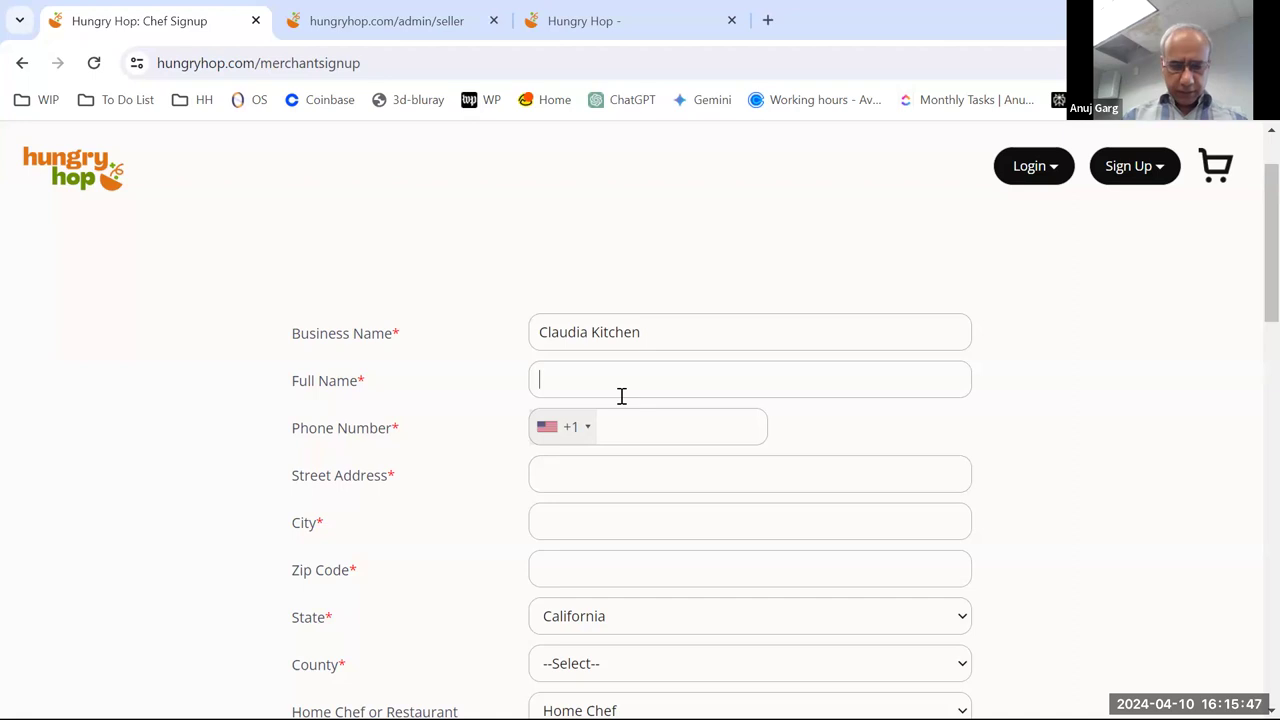
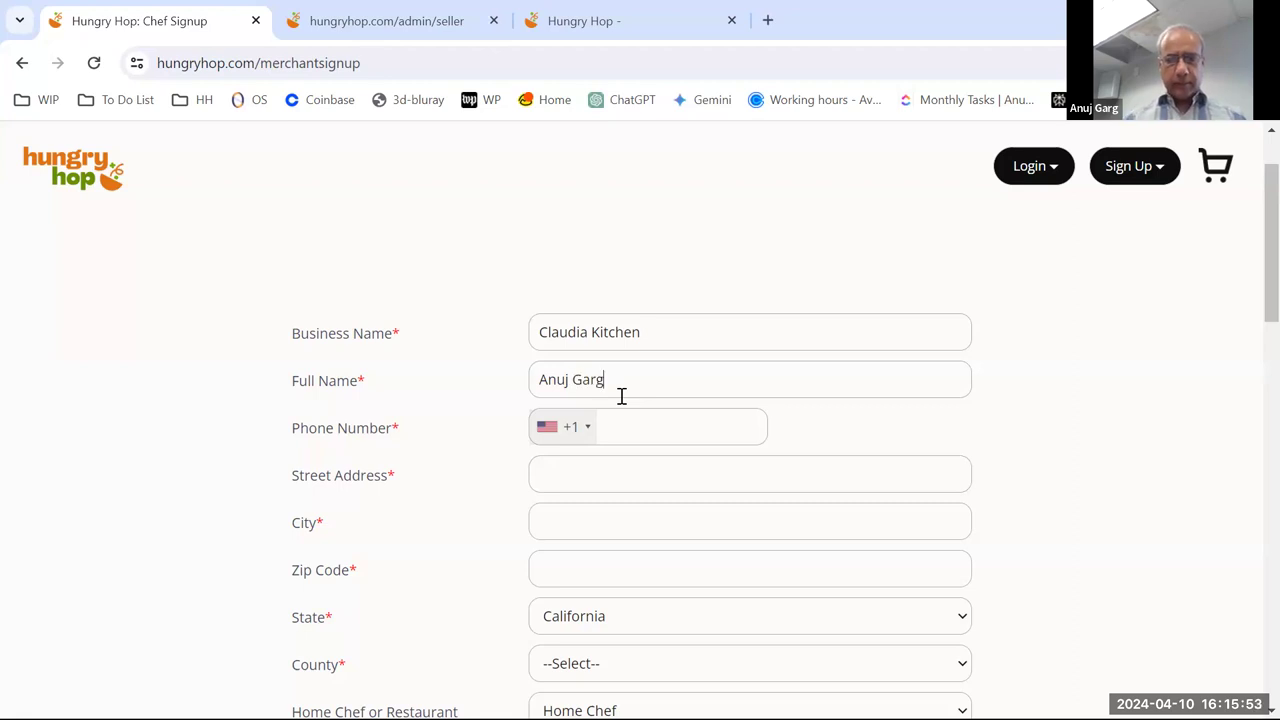
left_click(643, 430)
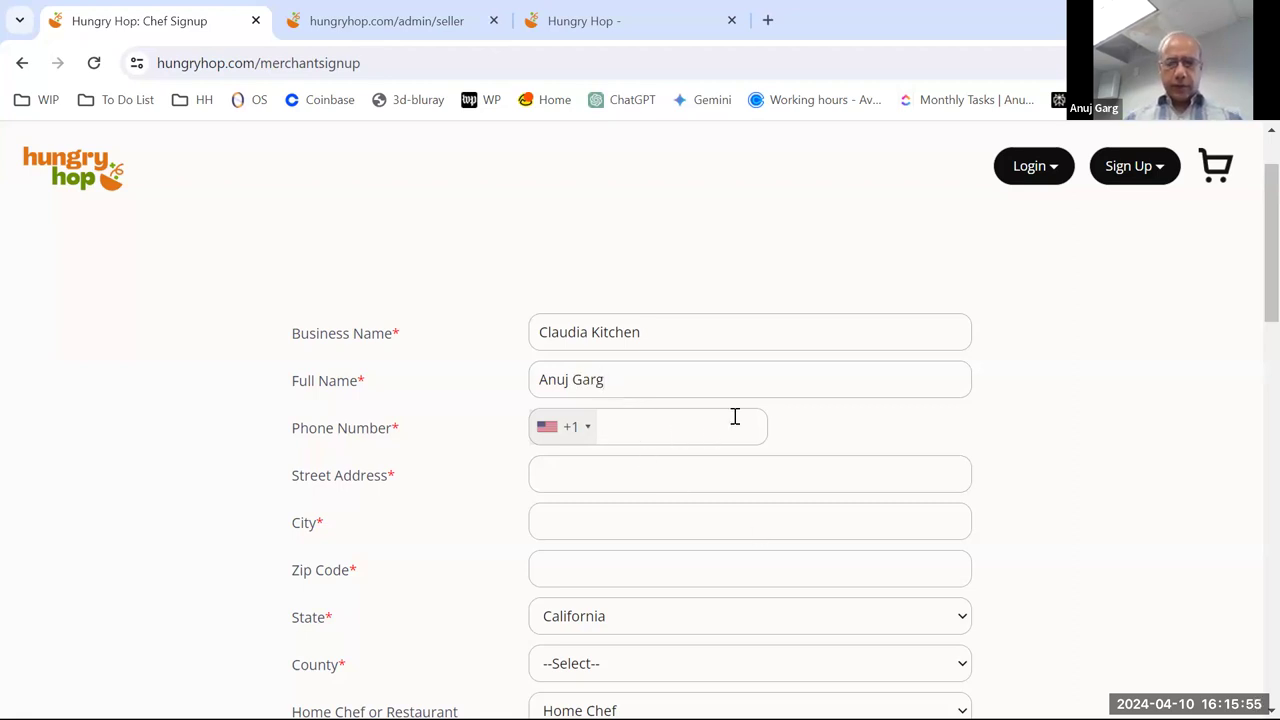
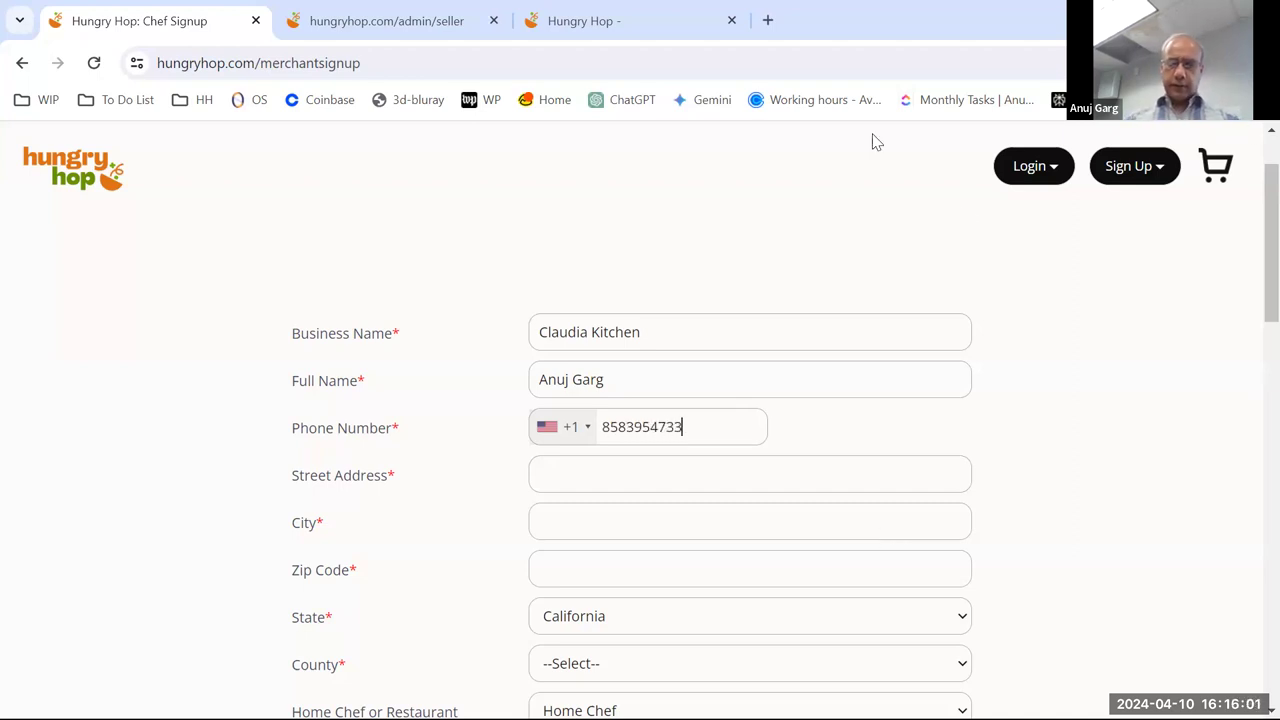
scroll(1020, 345, "down", 2)
- Enter the street address, city and zip code, choose San Diego county, and keep Home Chef
left_click(668, 282)
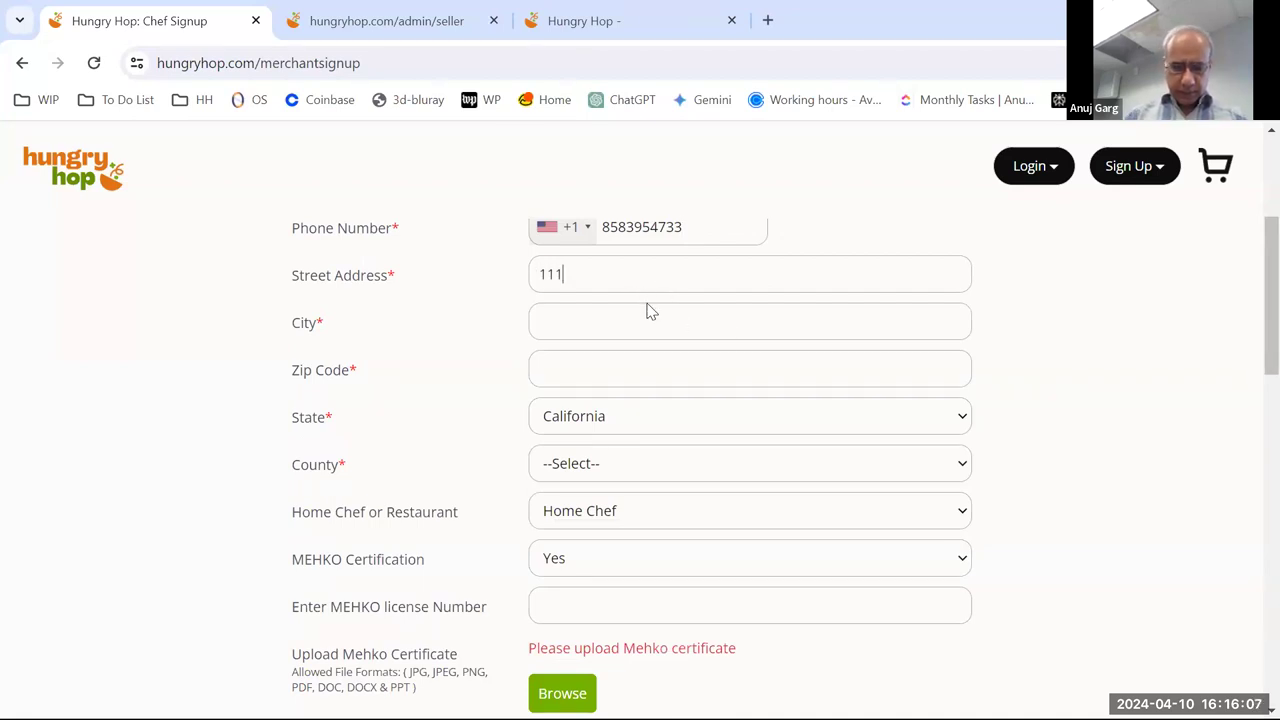
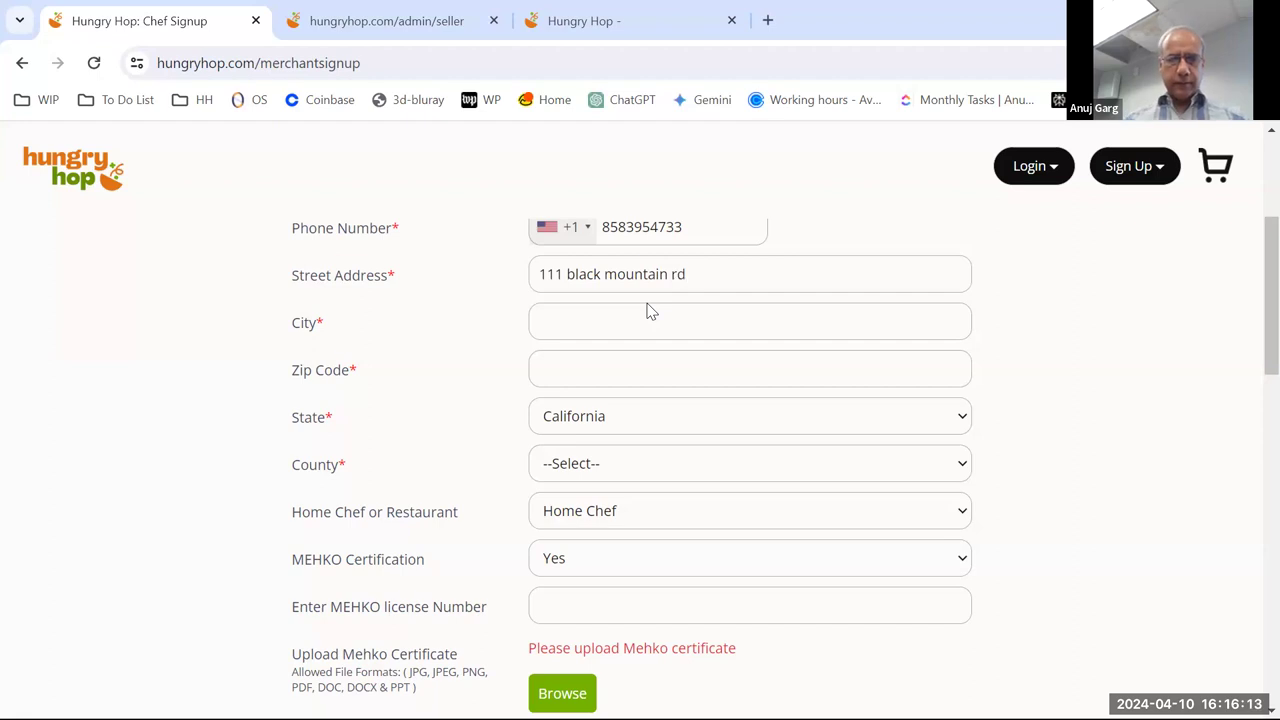
left_click(597, 320)
type("San Diego")
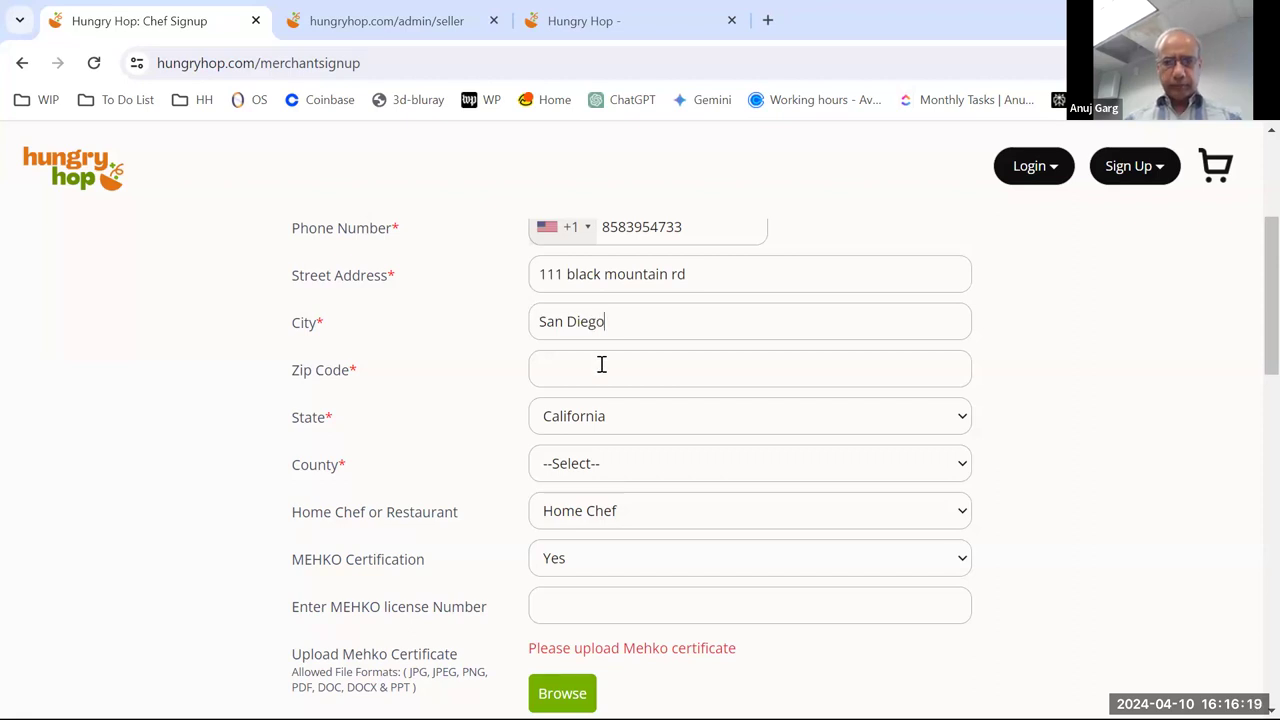
left_click(600, 368)
type("92129")
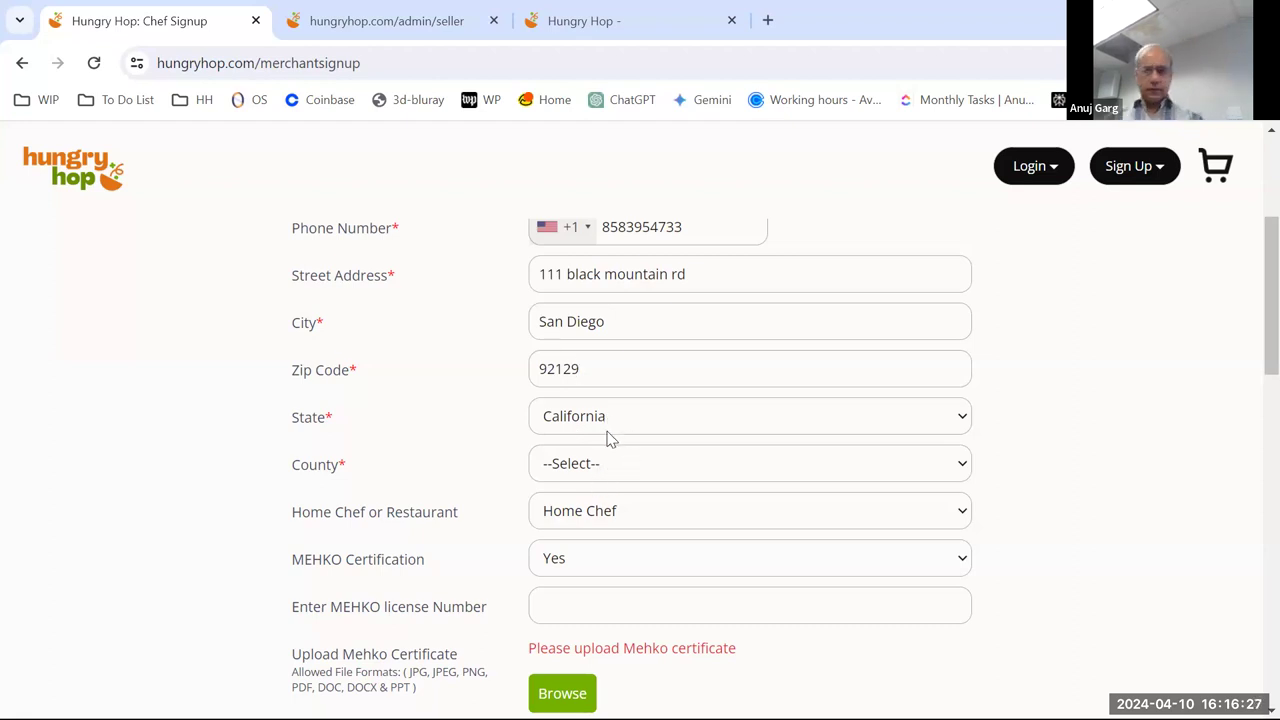
left_click(613, 475)
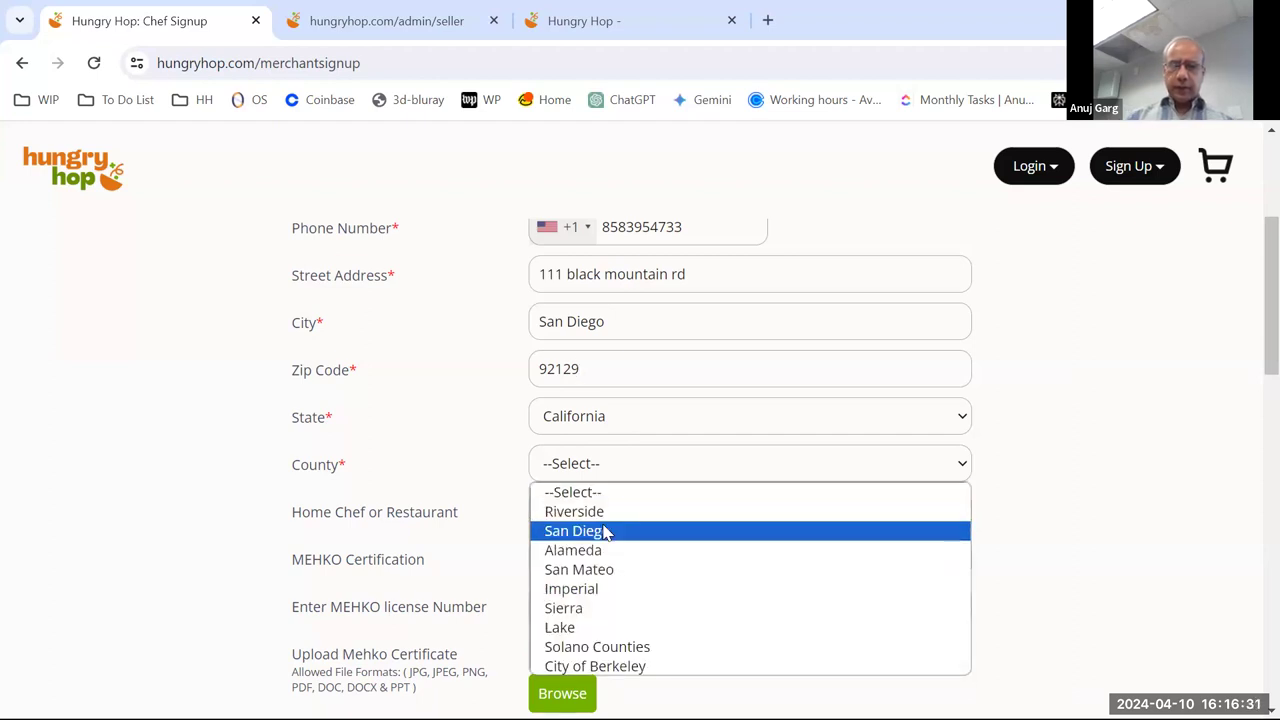
left_click(605, 531)
scroll(1000, 457, "down", 1)
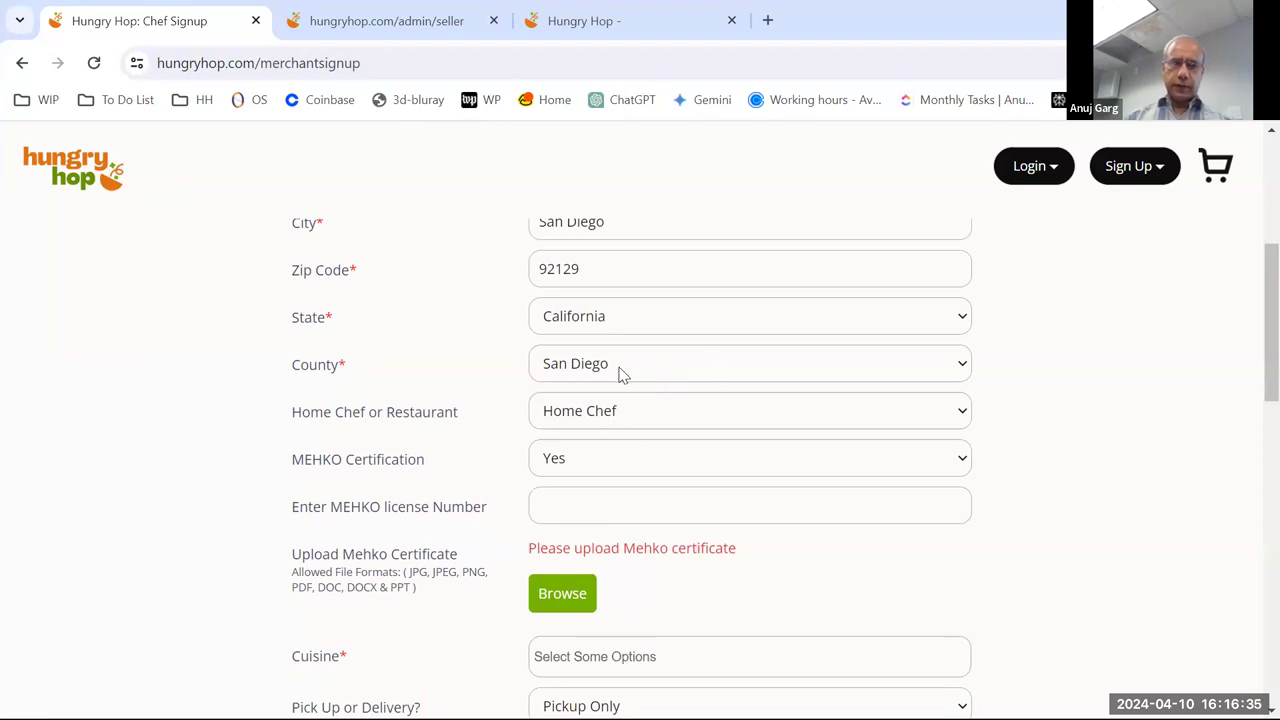
scroll(622, 374, "down", 1)
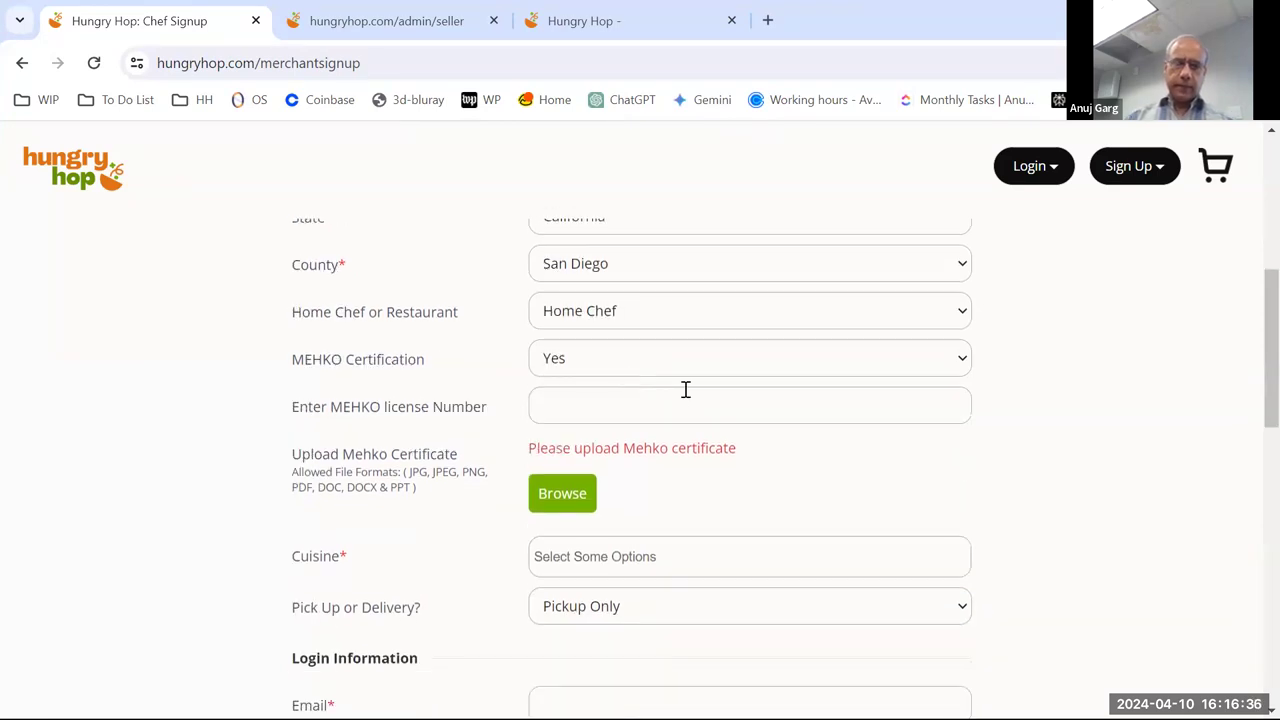
left_click(643, 318)
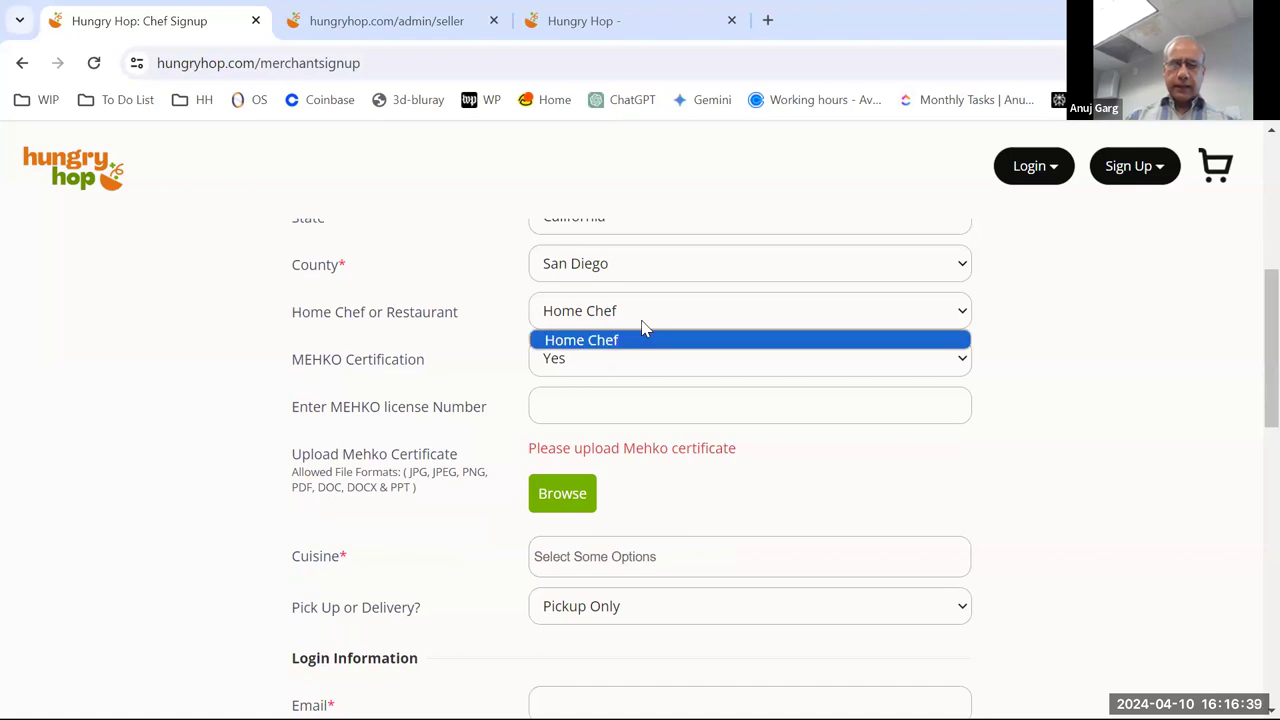
left_click(426, 311)
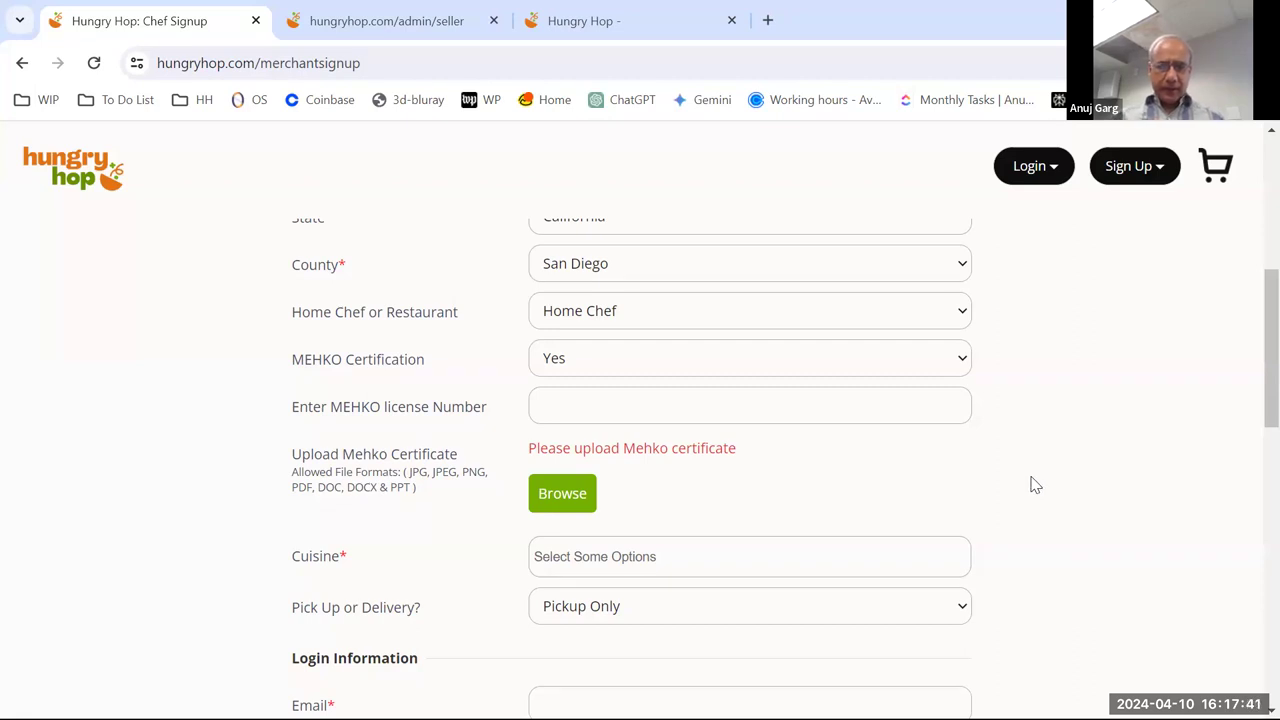
- Choose No for MEHKO Certification so the certificate upload warning goes away
scroll(996, 441, "down", 1)
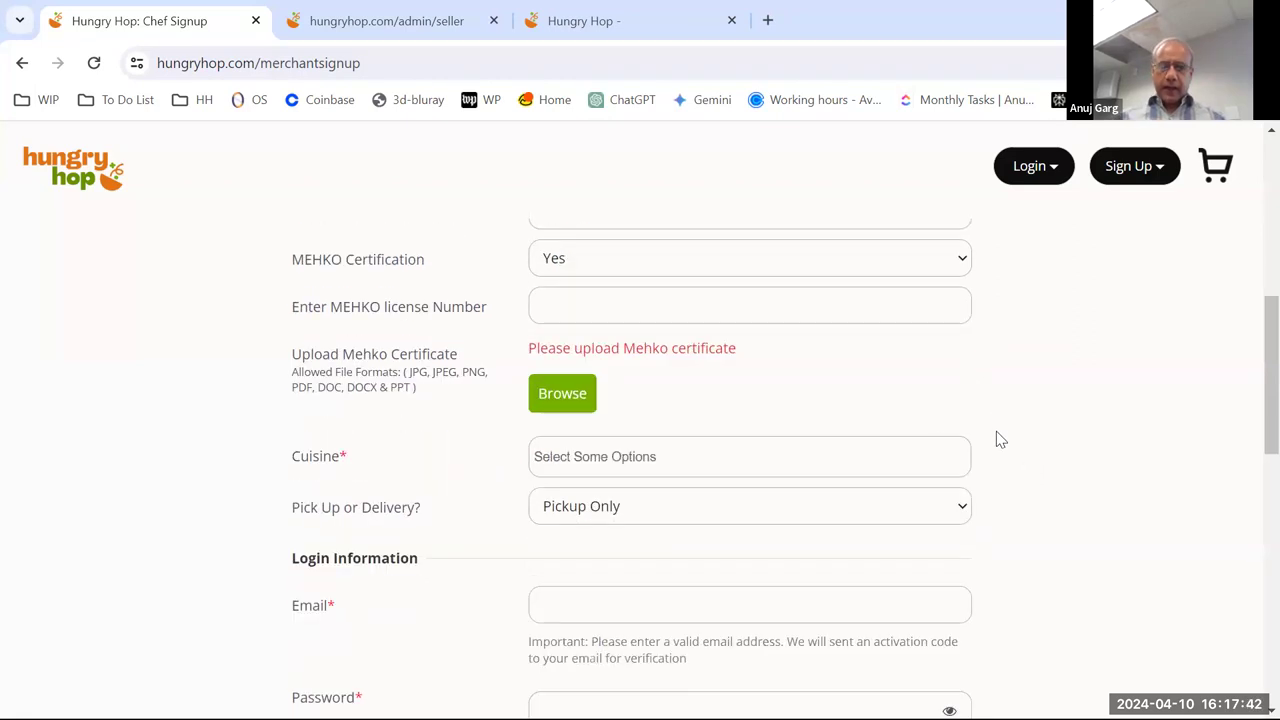
left_click(612, 310)
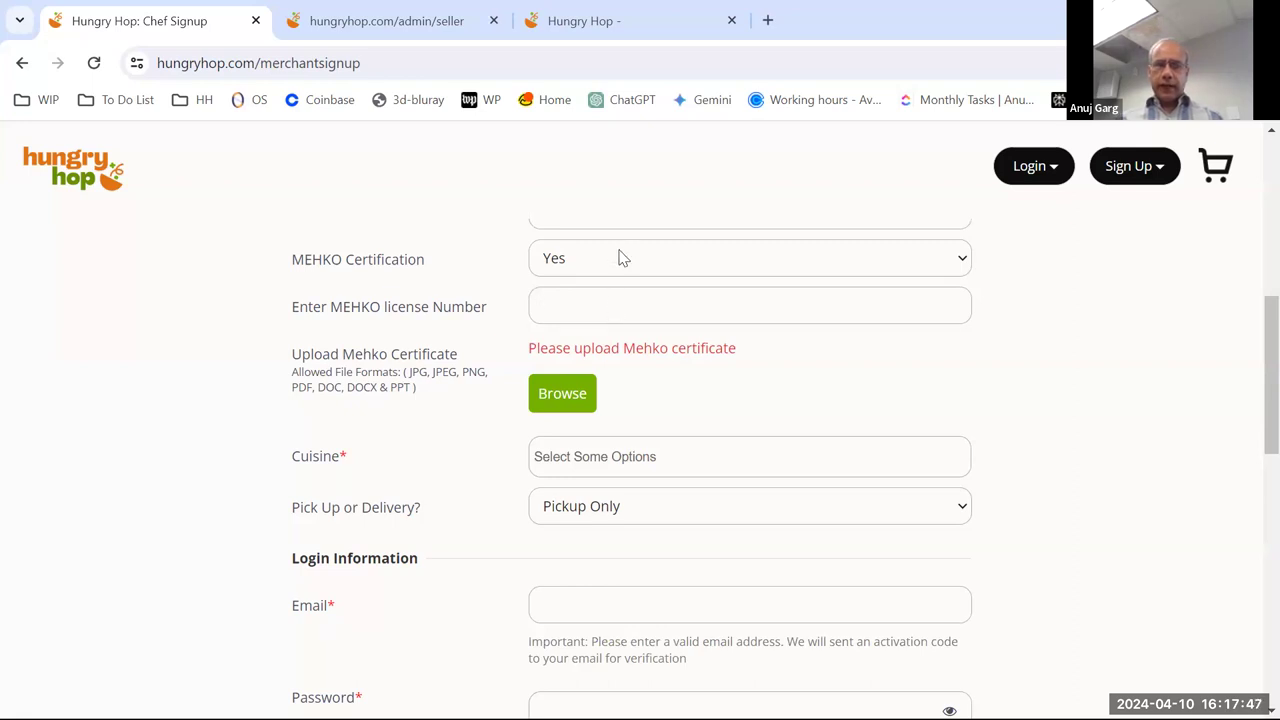
left_click(620, 258)
left_click(603, 310)
left_click(620, 305)
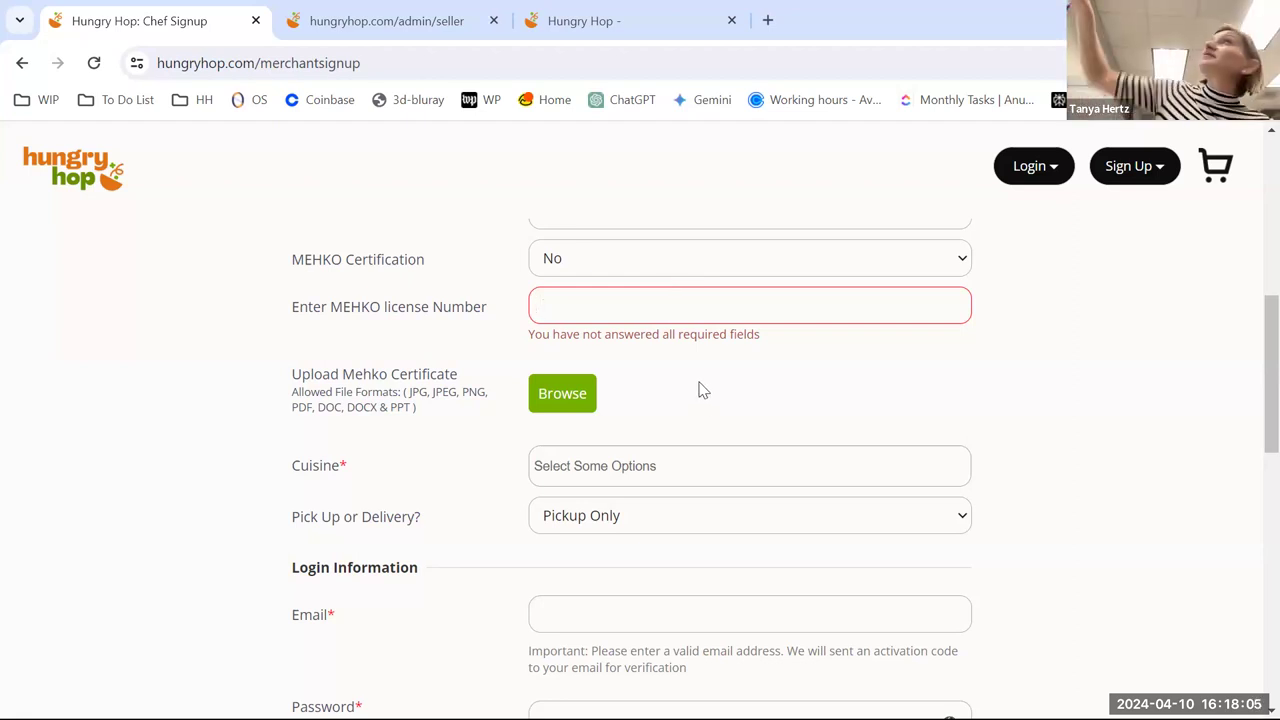
scroll(690, 380, "up", 1)
left_click(668, 366)
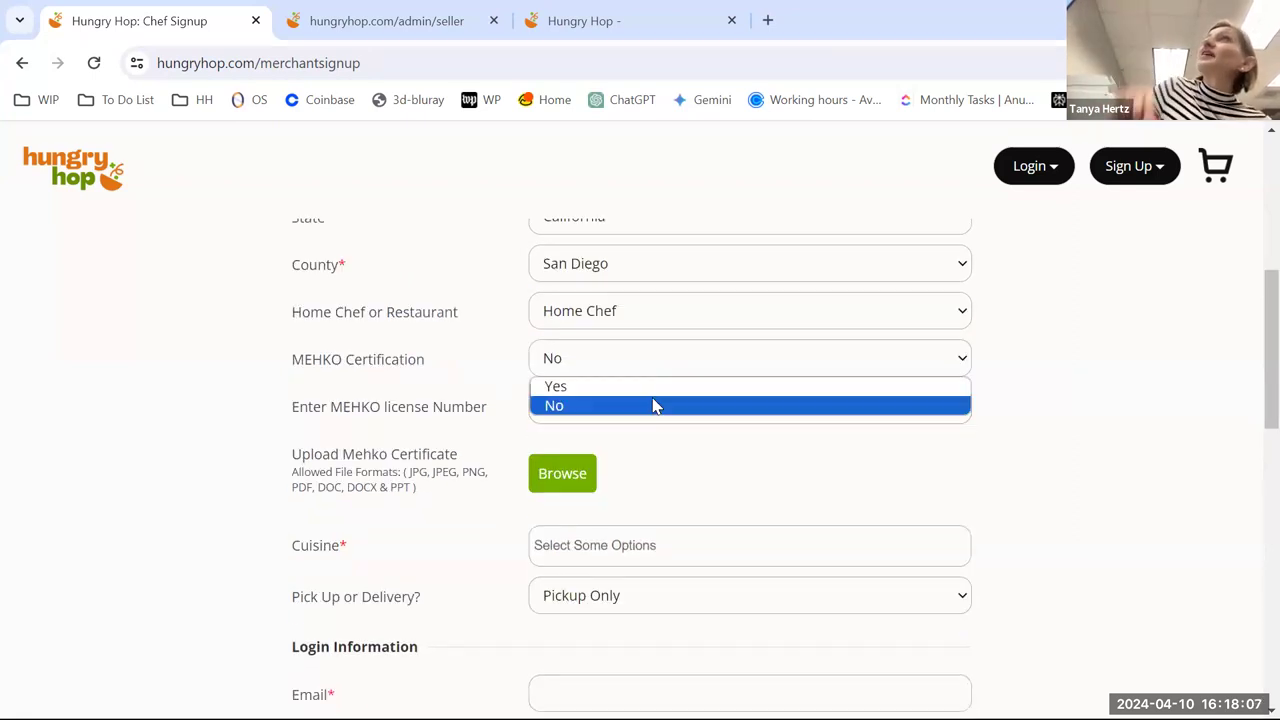
left_click(643, 408)
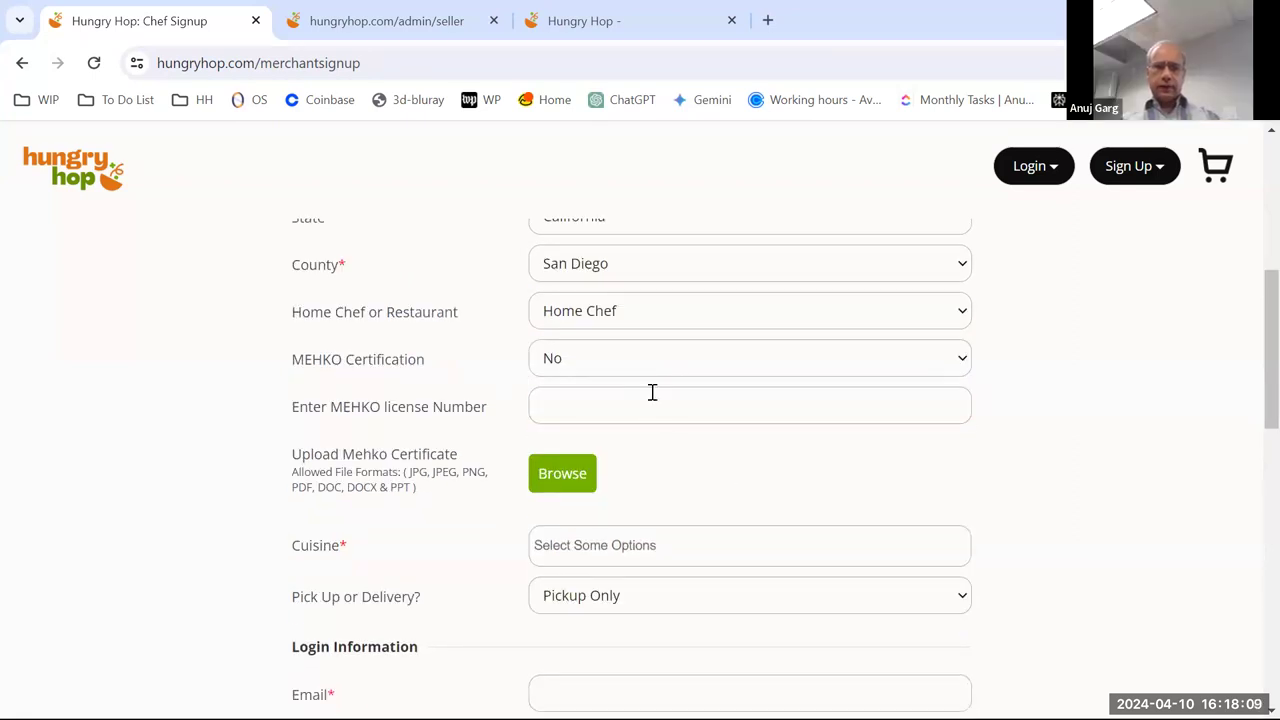
scroll(785, 445, "down", 1)
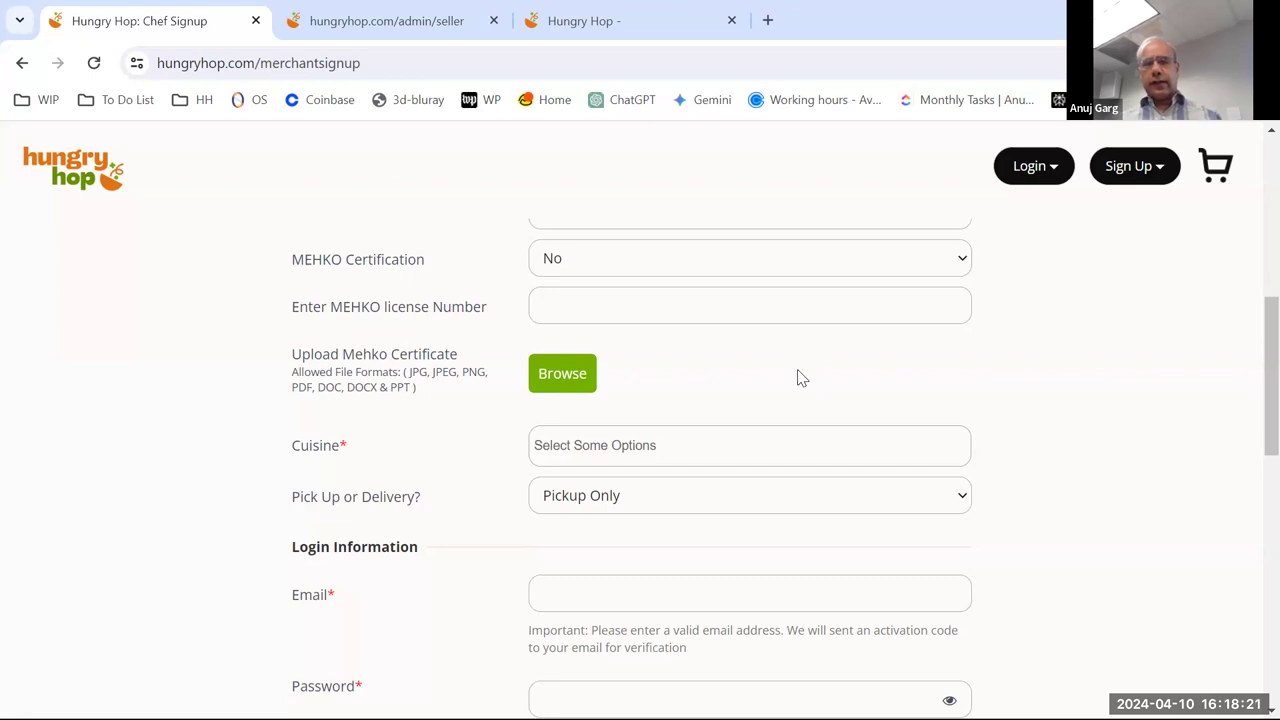
scroll(796, 371, "down", 1)
scroll(792, 363, "up", 1)
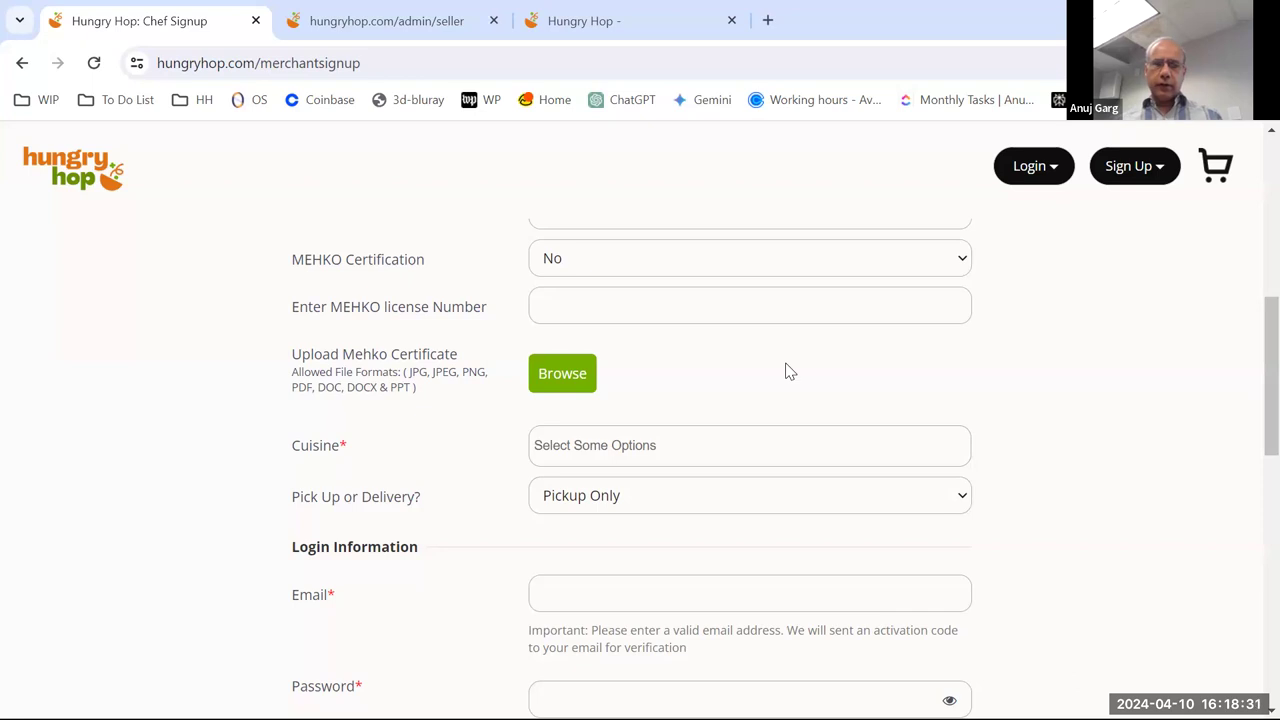
- Pick Baked Goods from the Cuisine options list and close the list
scroll(765, 362, "down", 1)
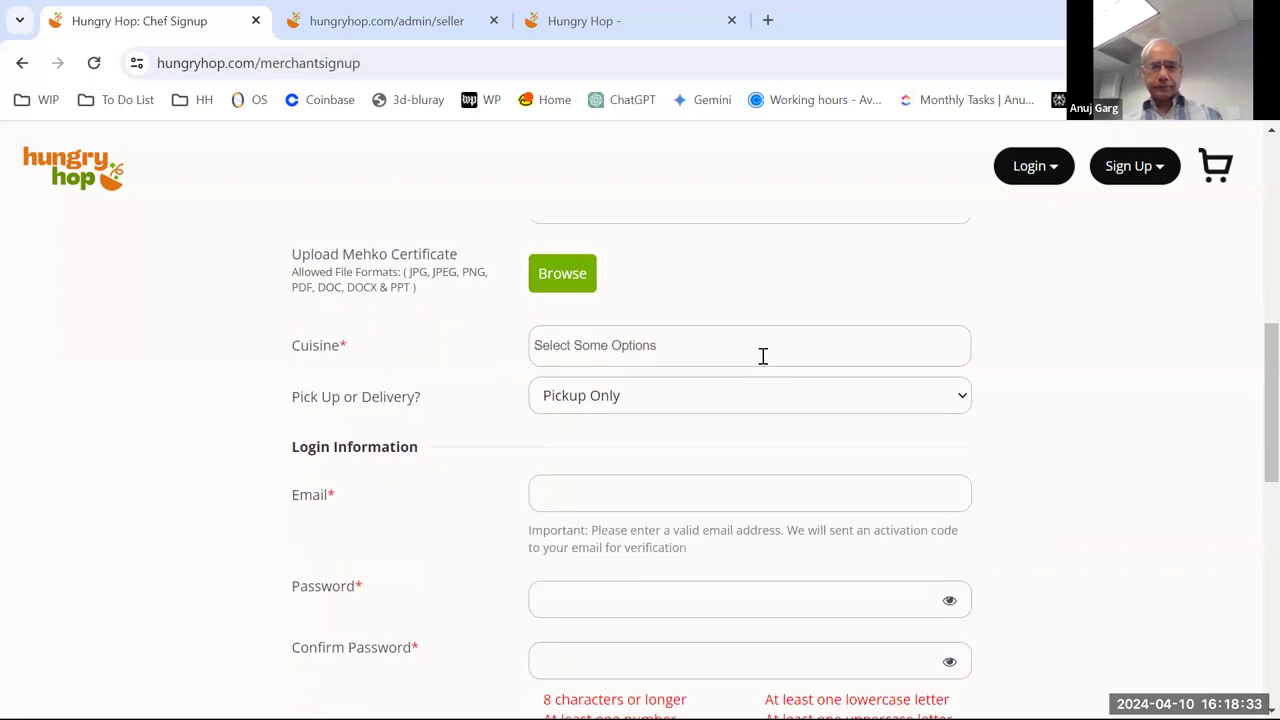
scroll(762, 356, "down", 1)
left_click(691, 243)
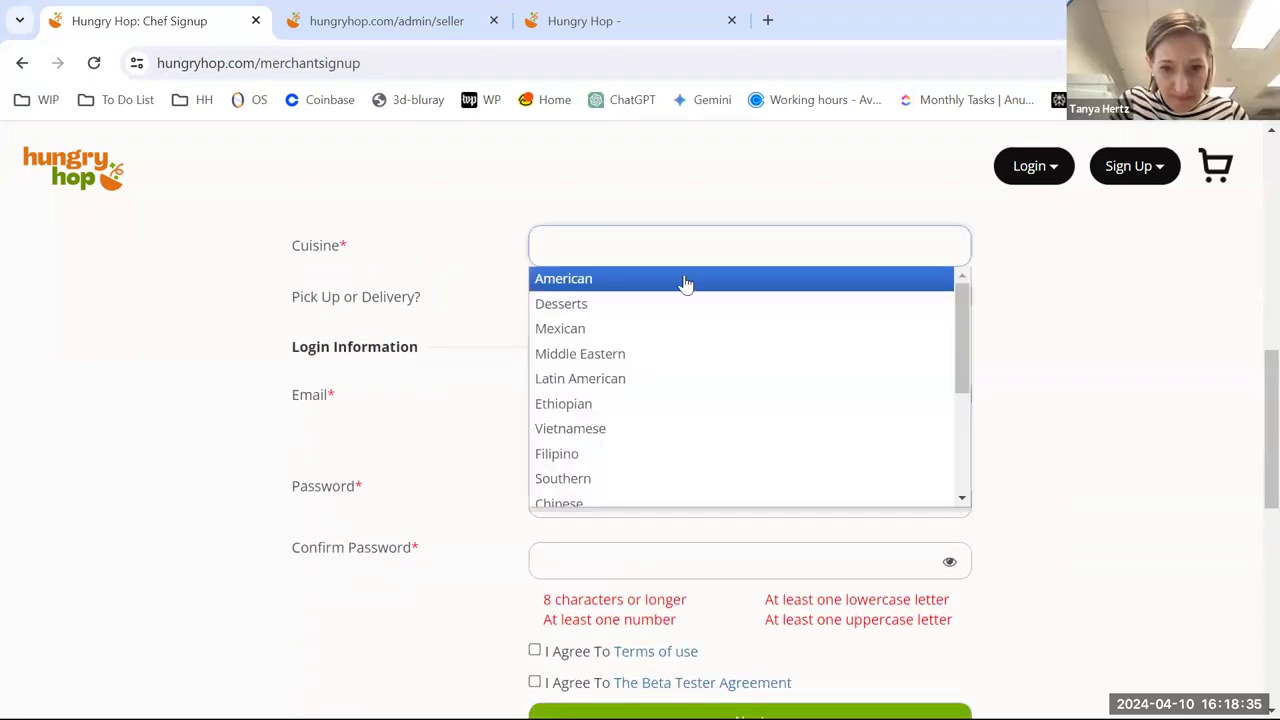
left_click_drag(961, 304, 982, 403)
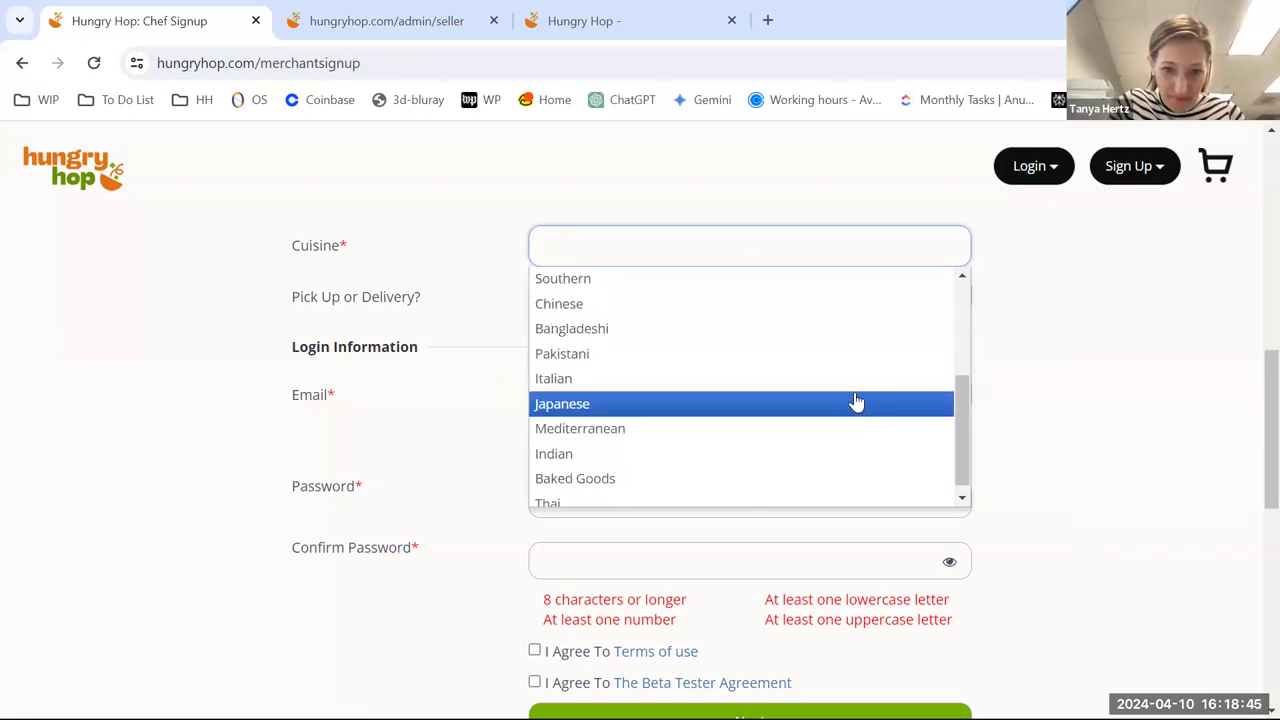
left_click_drag(957, 398, 969, 427)
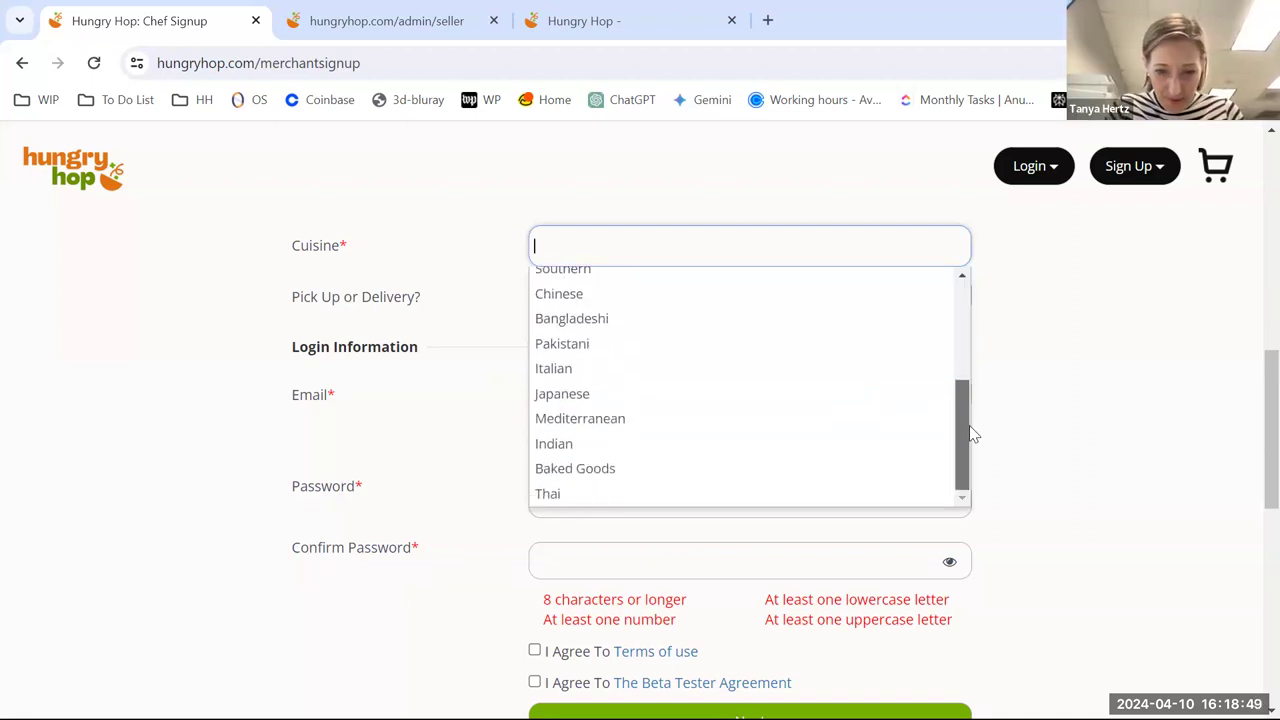
left_click(634, 468)
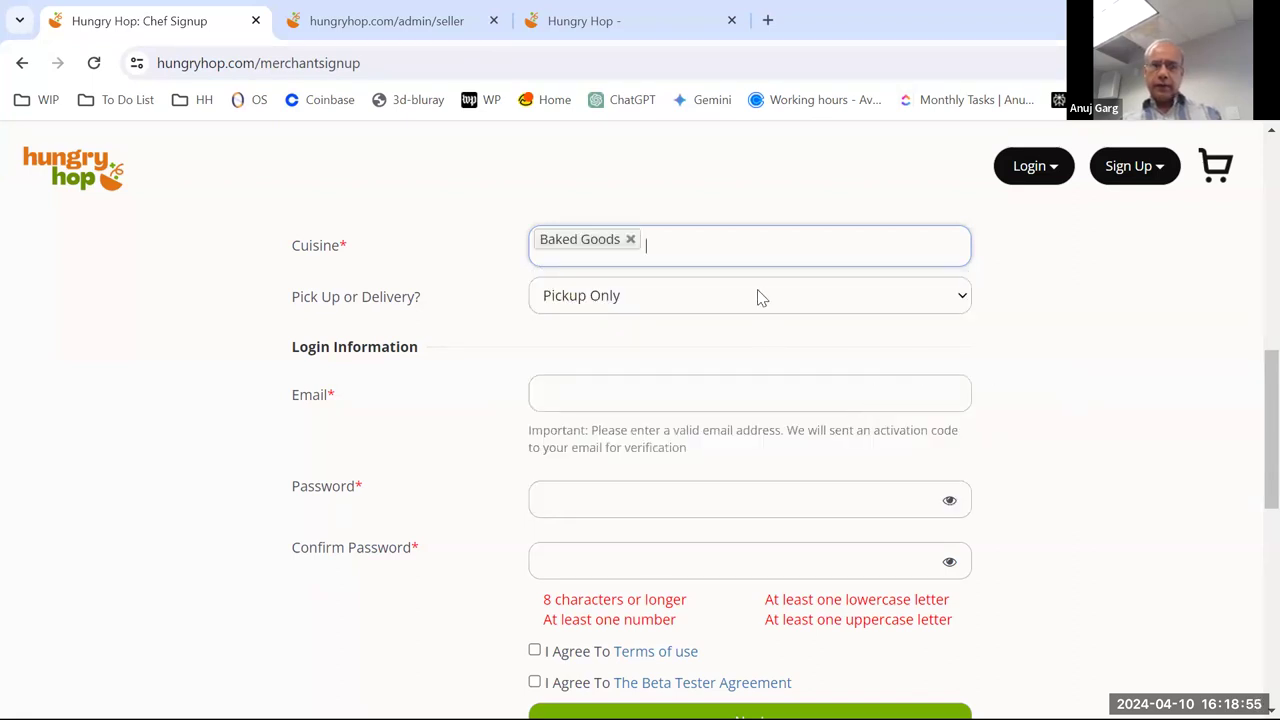
left_click(1028, 343)
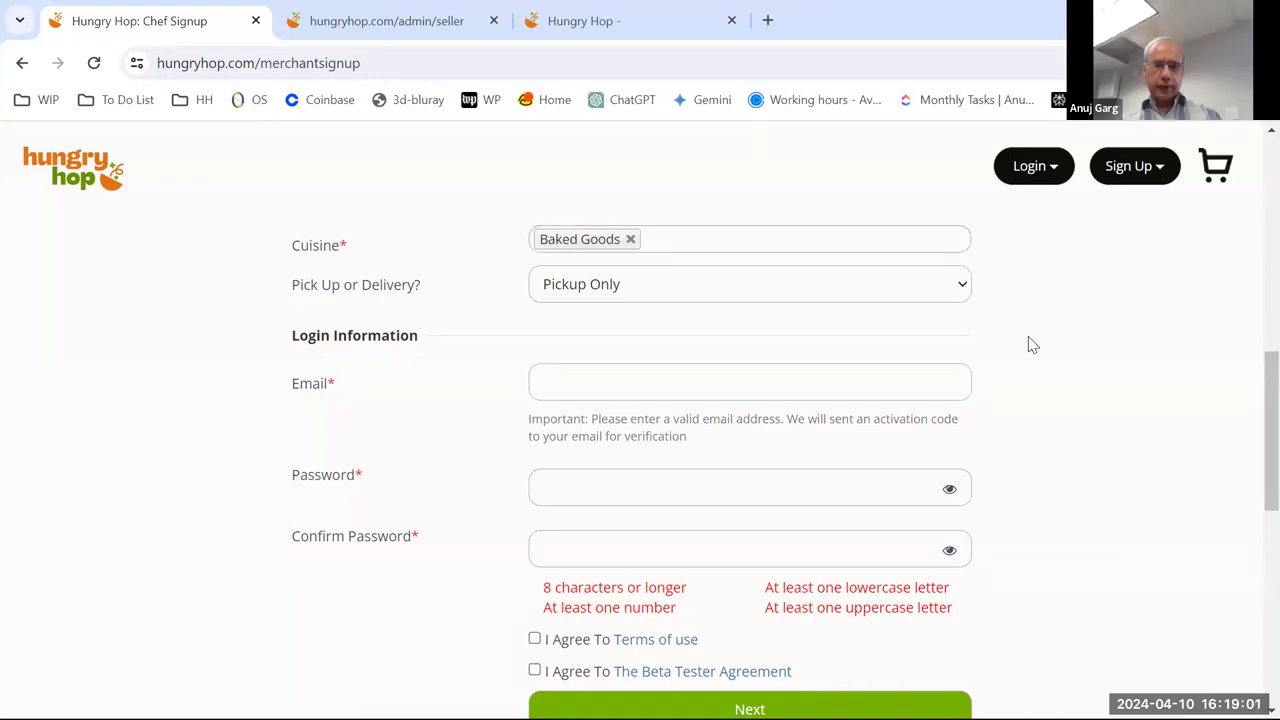
scroll(1025, 342, "down", 1)
- Enter the chef's login e-mail address in the Email field of Login Information
left_click(676, 290)
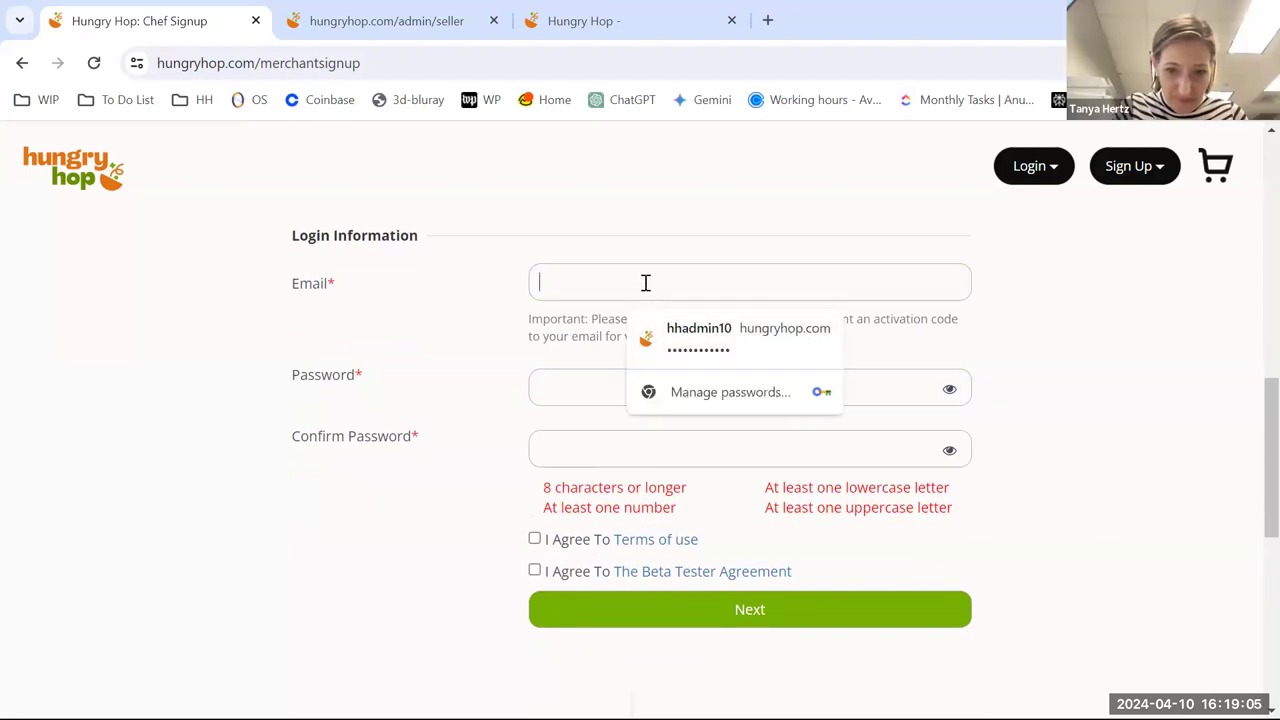
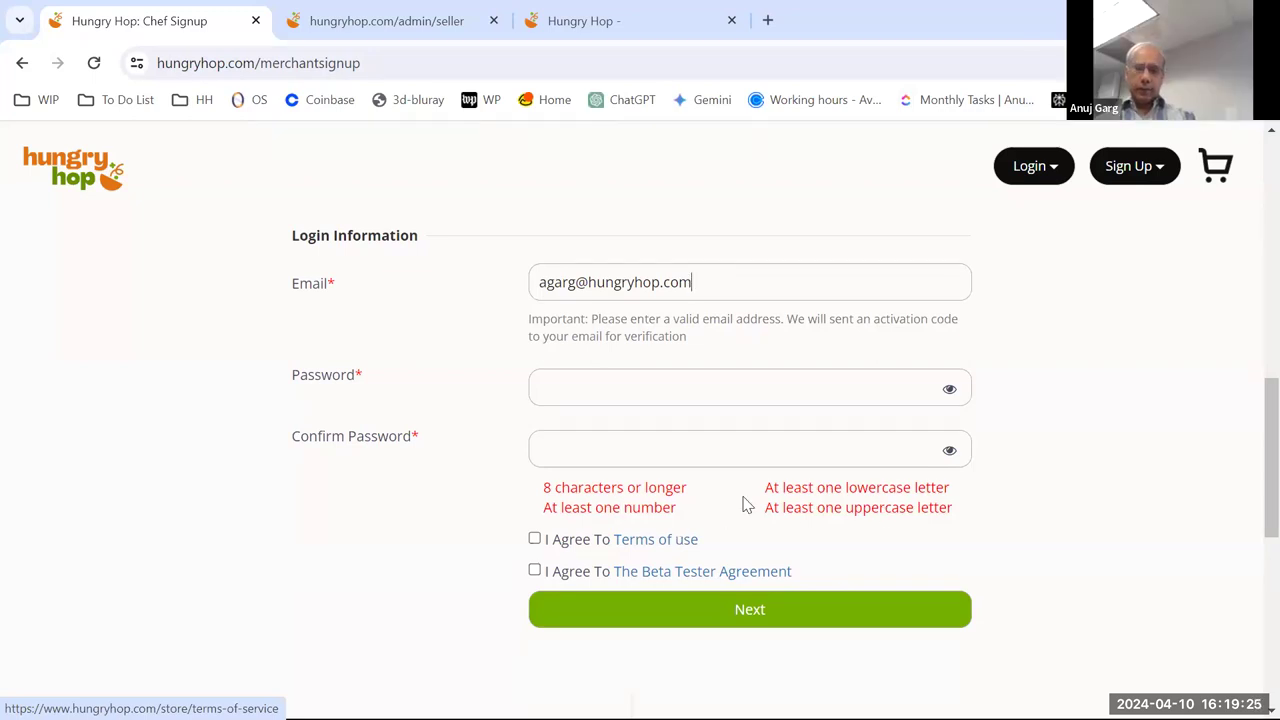
scroll(742, 505, "down", 1)
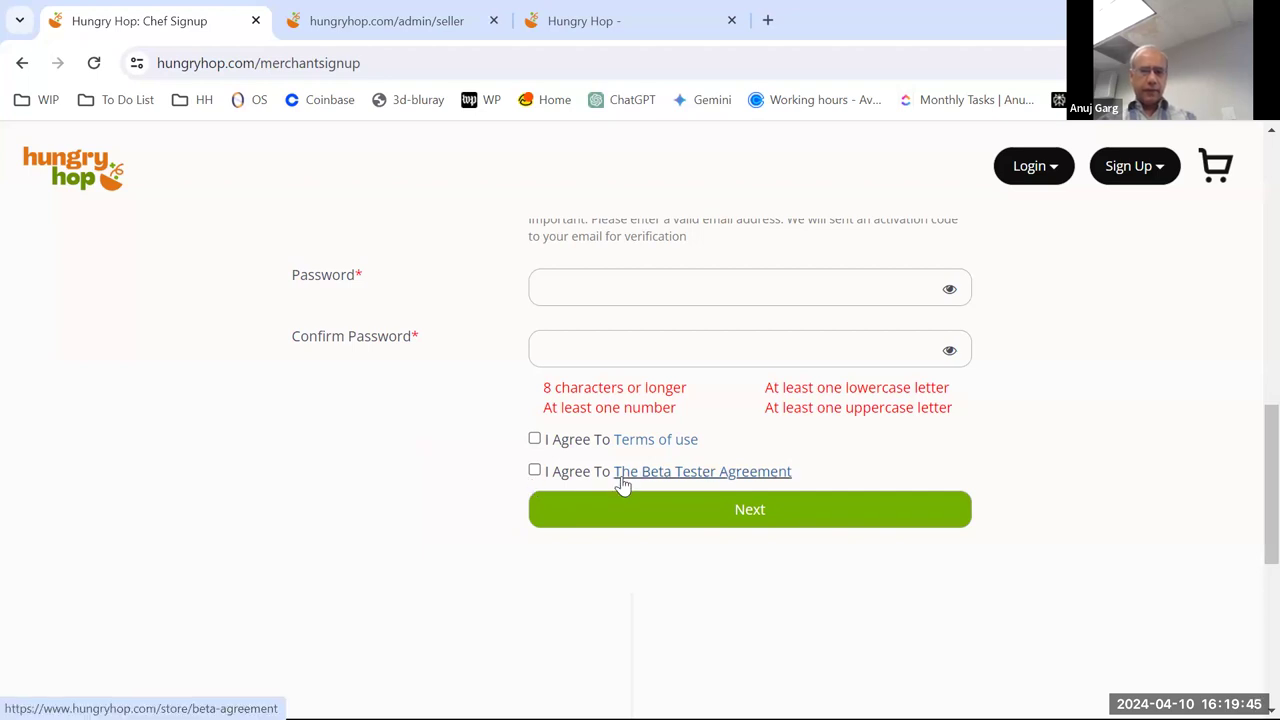
scroll(623, 486, "up", 1)
scroll(628, 482, "down", 1)
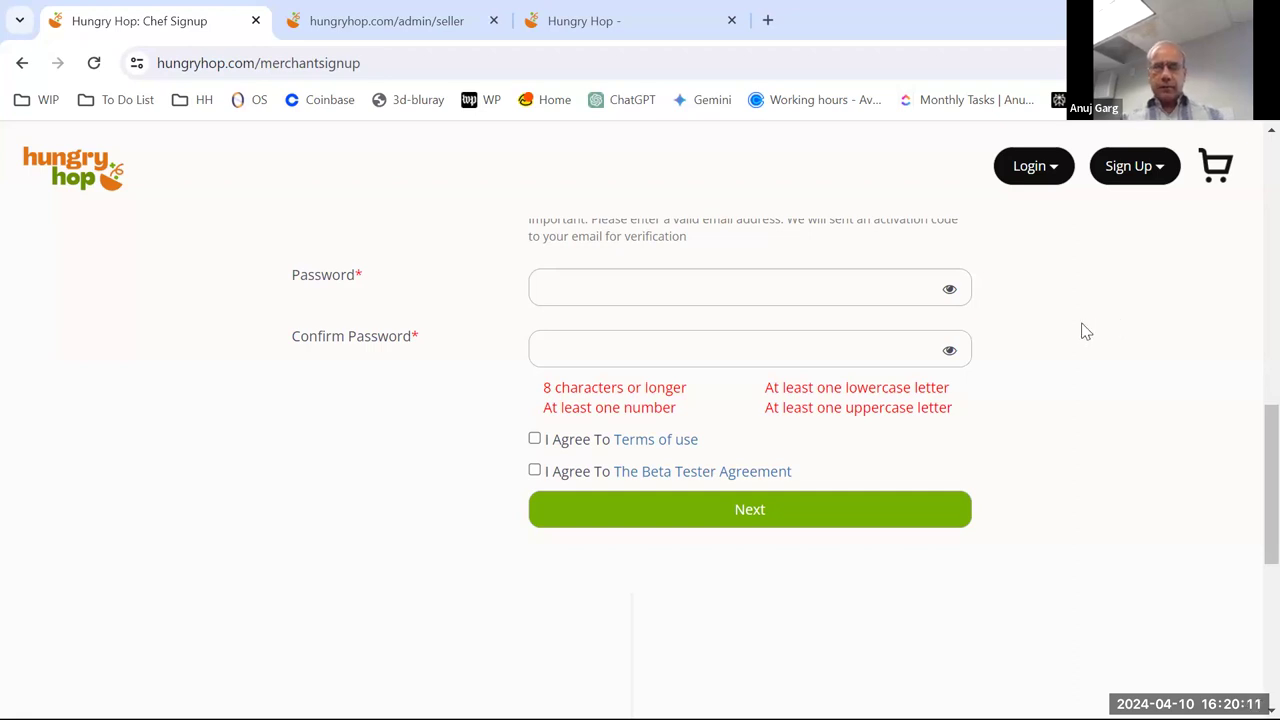
- Tick 'I Agree To Terms of use' and 'I Agree To The Beta Tester Agreement' checkboxes
scroll(1084, 331, "up", 3)
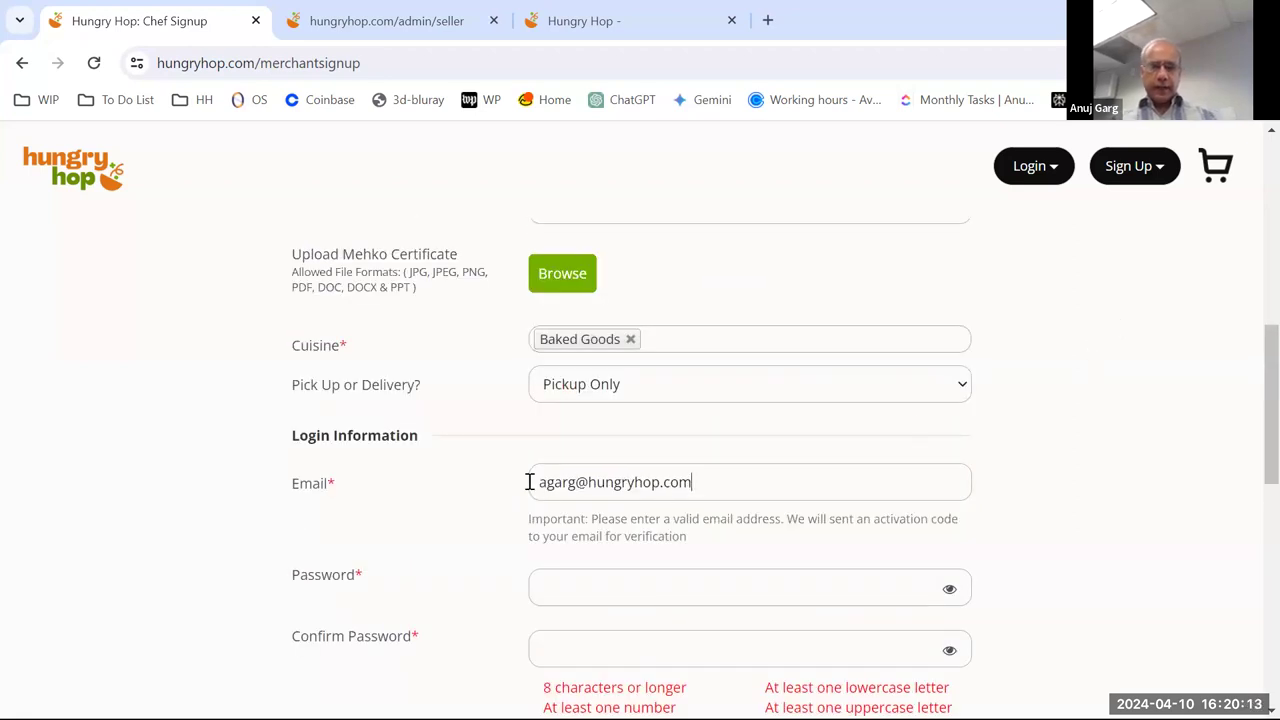
left_click_drag(537, 483, 735, 480)
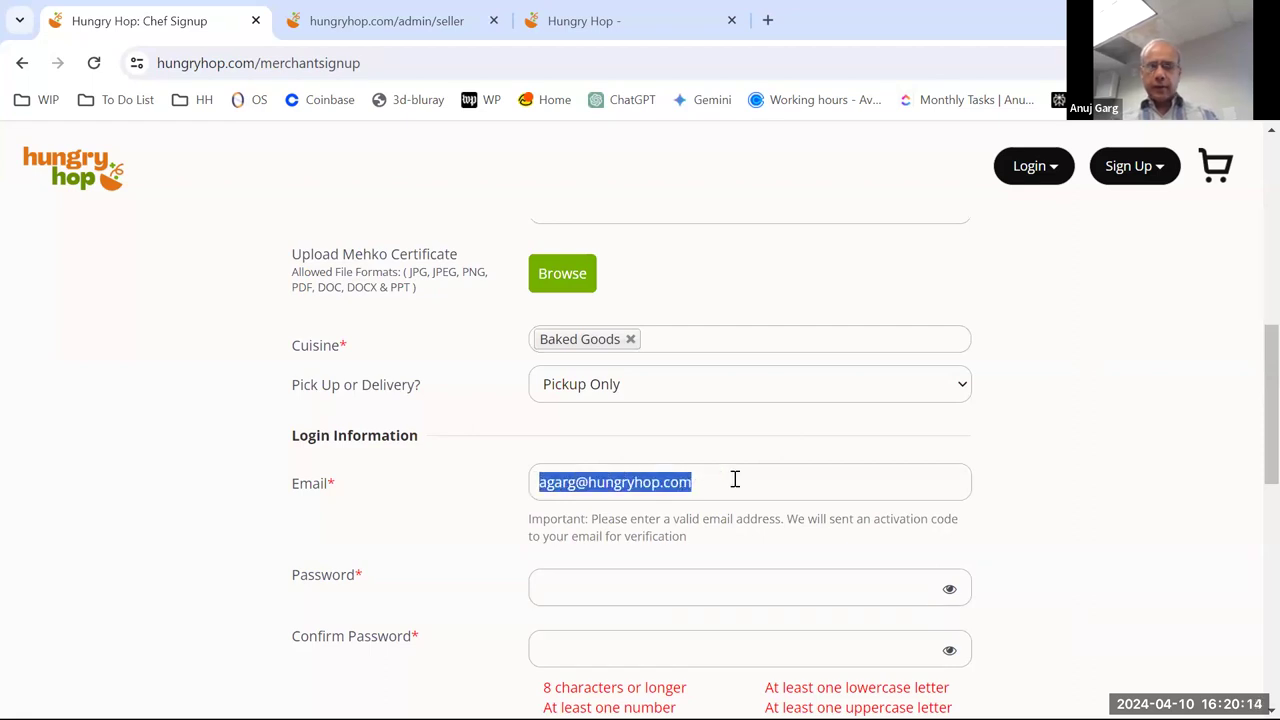
left_click(1052, 431)
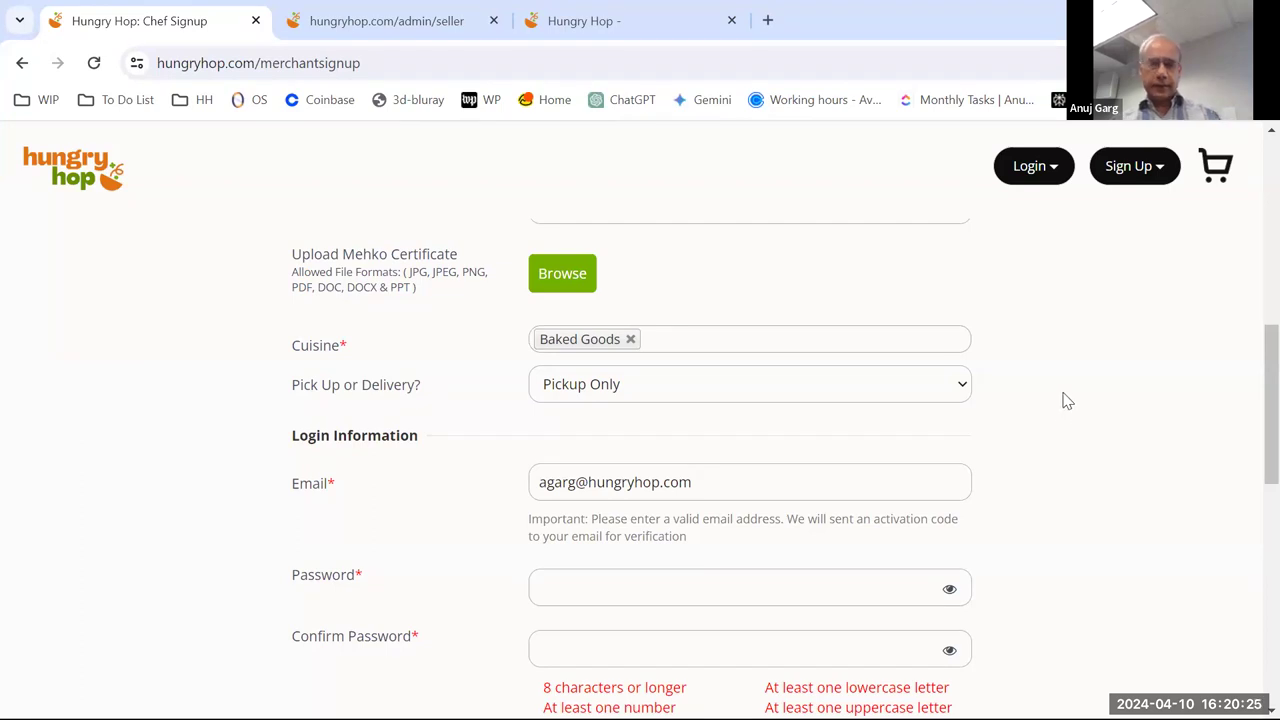
scroll(1066, 400, "down", 2)
scroll(1066, 399, "down", 1)
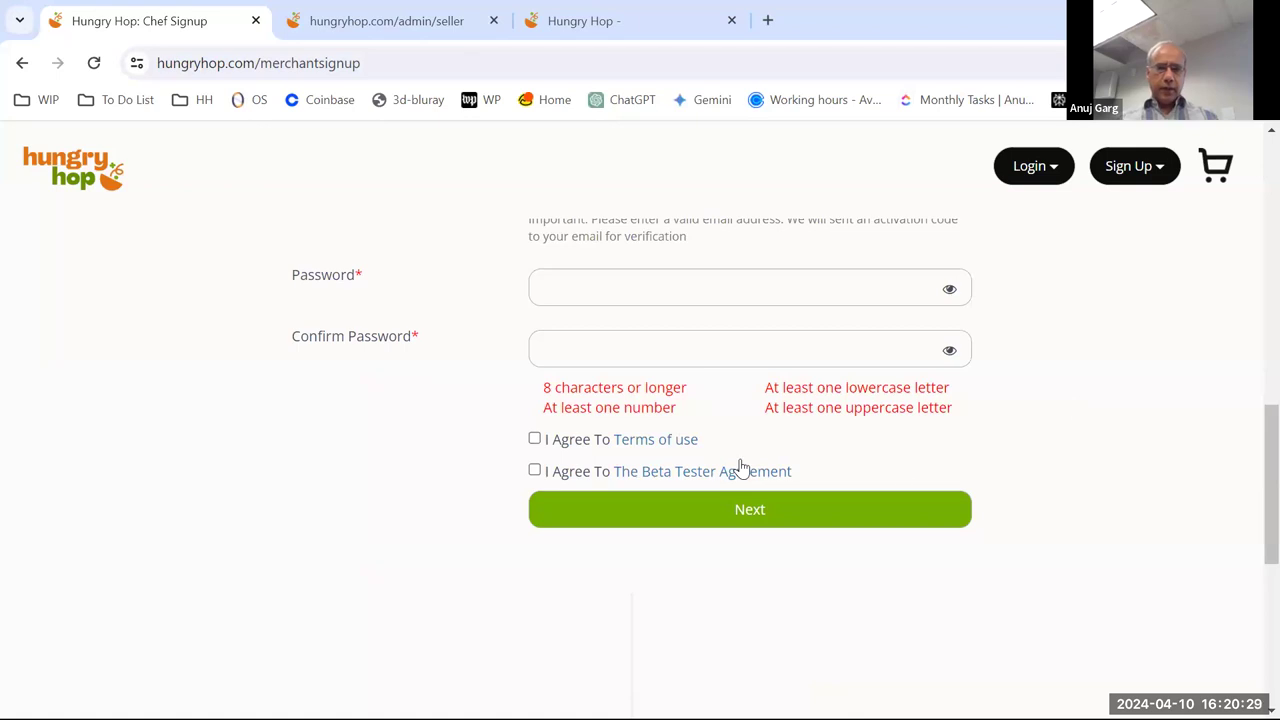
left_click(535, 439)
left_click(535, 470)
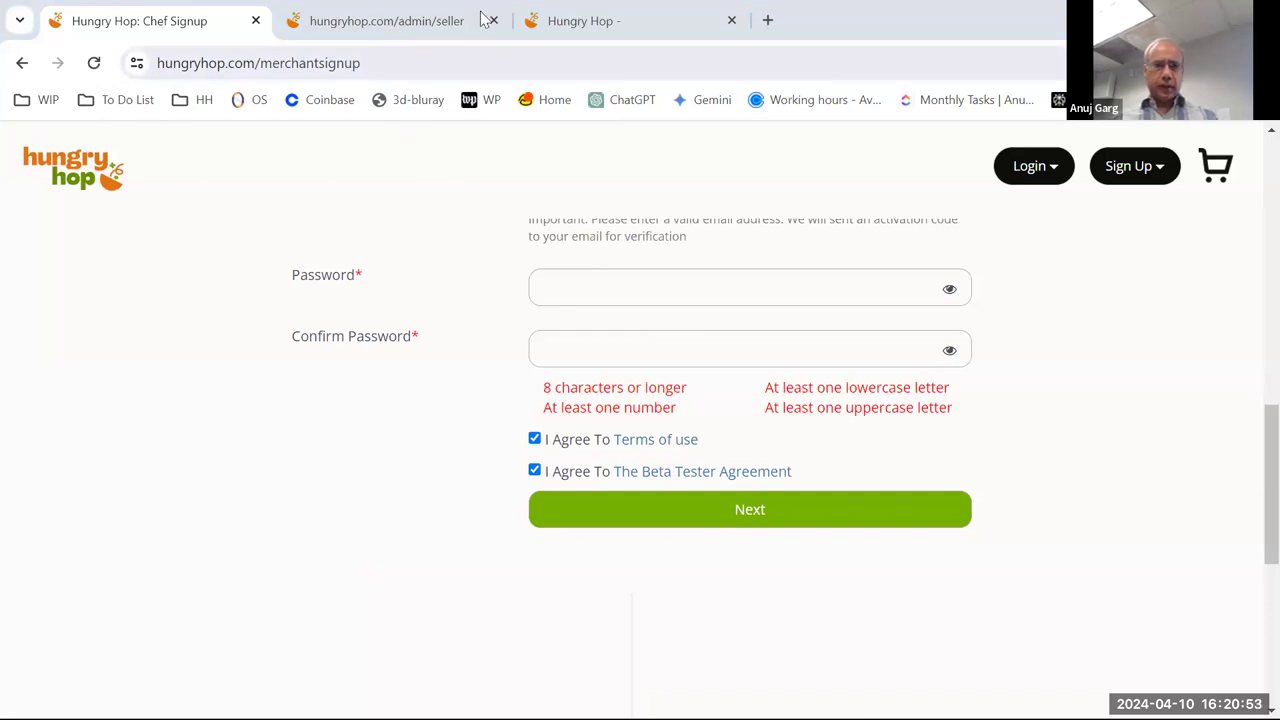
left_click(333, 24)
left_click(170, 21)
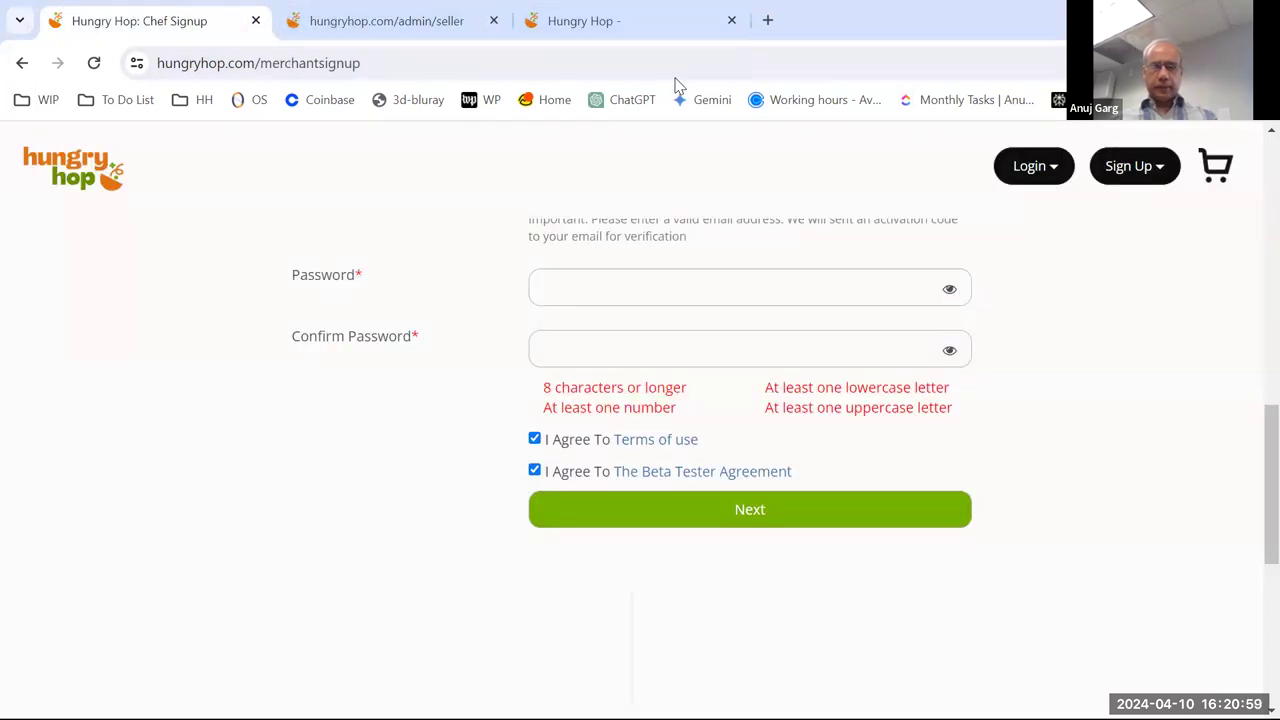
- In the merchant dashboard tab, open Settings > Store Info for the Sample Store
left_click(612, 28)
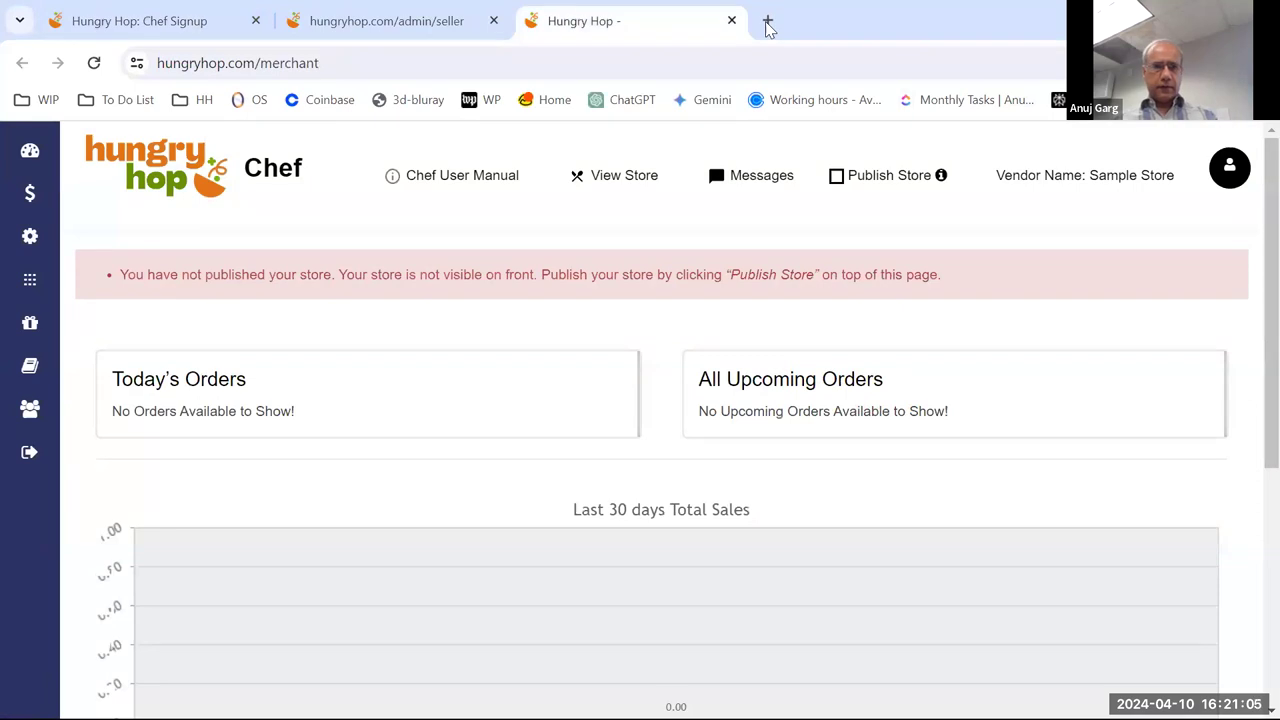
mouse_move(36, 243)
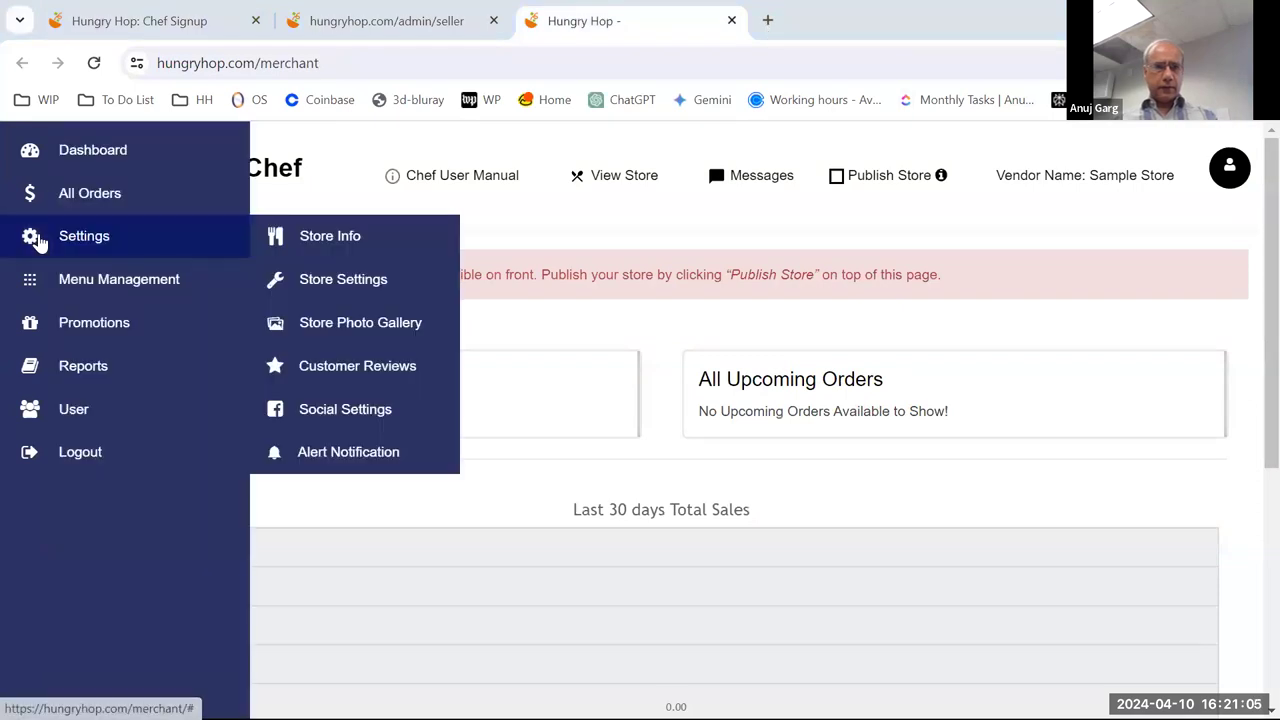
left_click(305, 240)
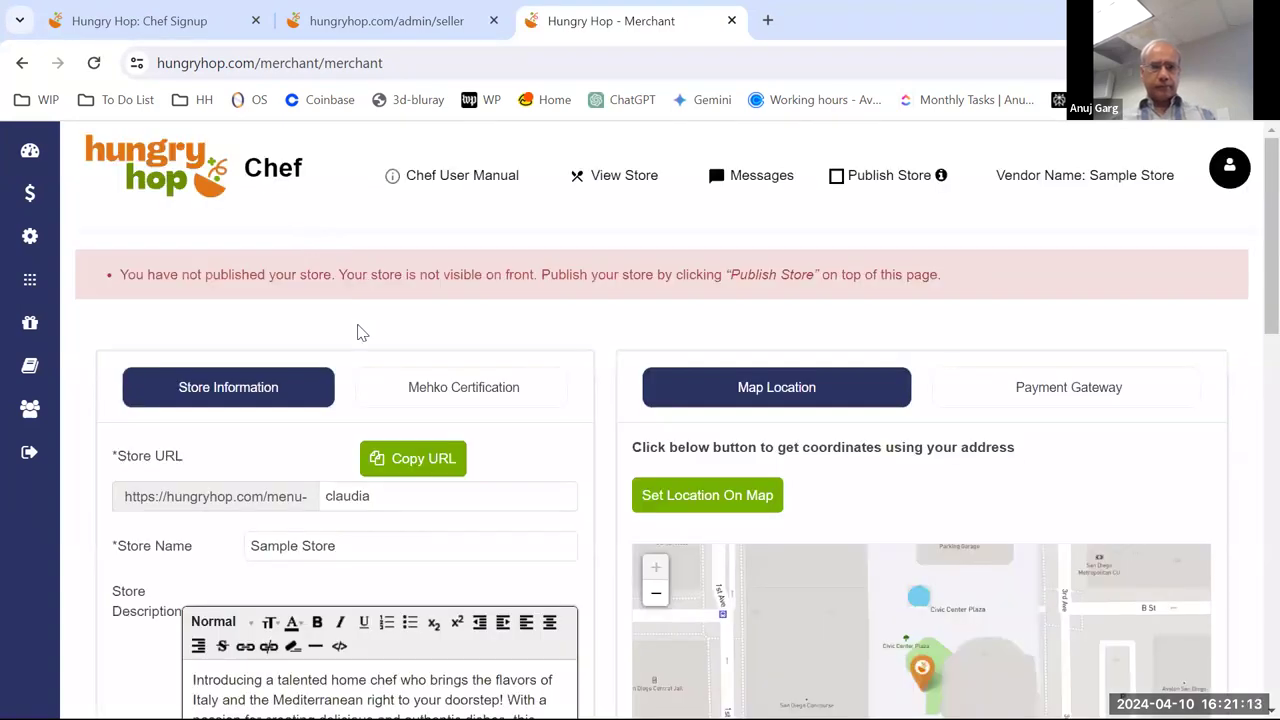
scroll(362, 333, "down", 1)
scroll(362, 333, "down", 1)
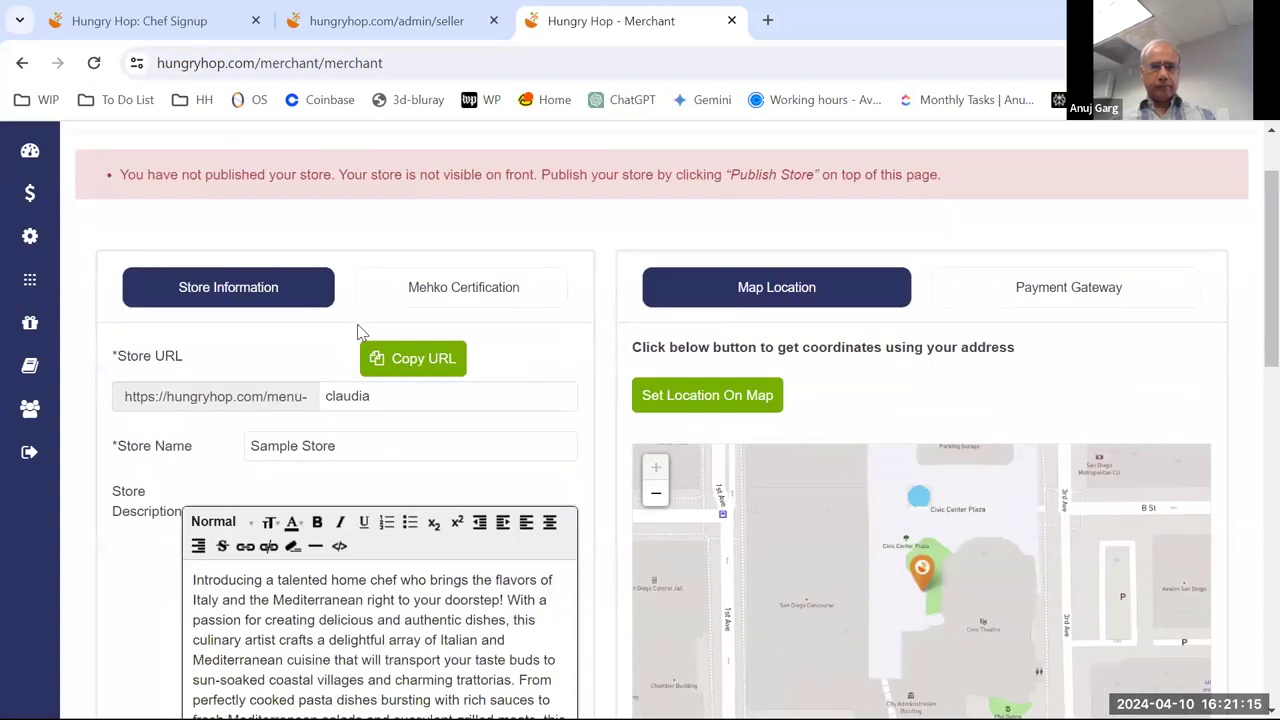
scroll(362, 333, "up", 2)
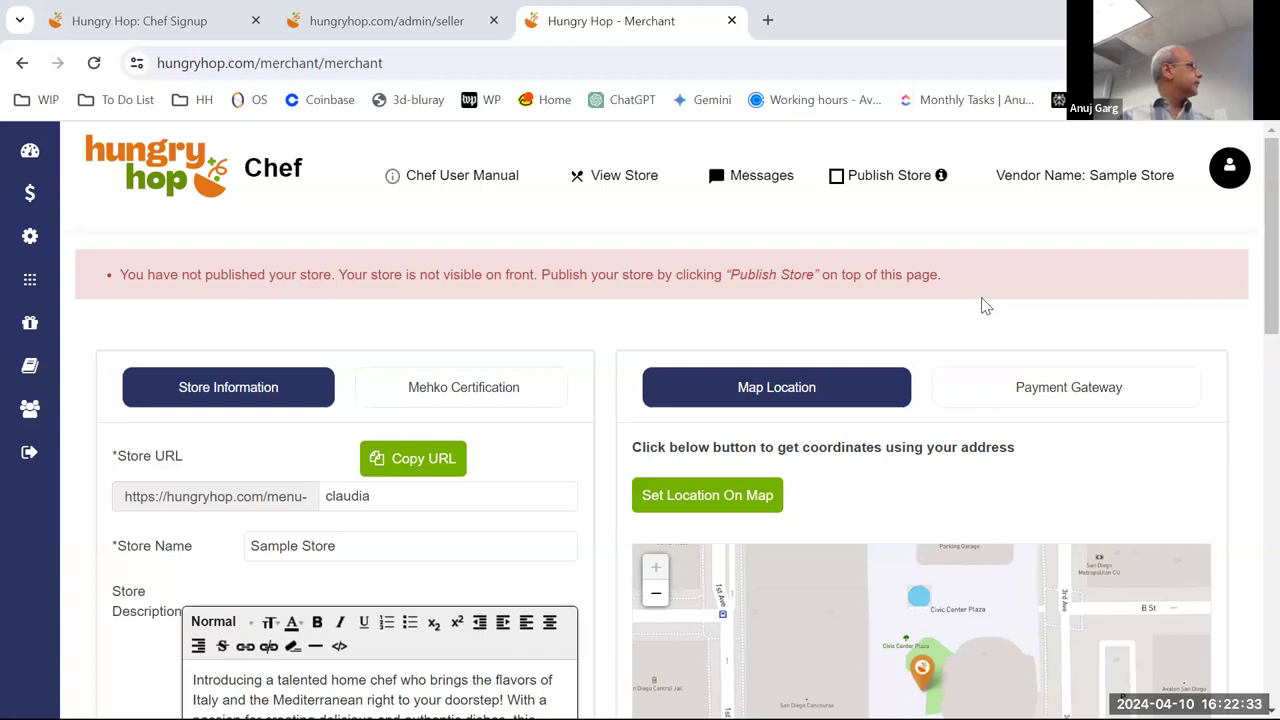
scroll(985, 306, "down", 1)
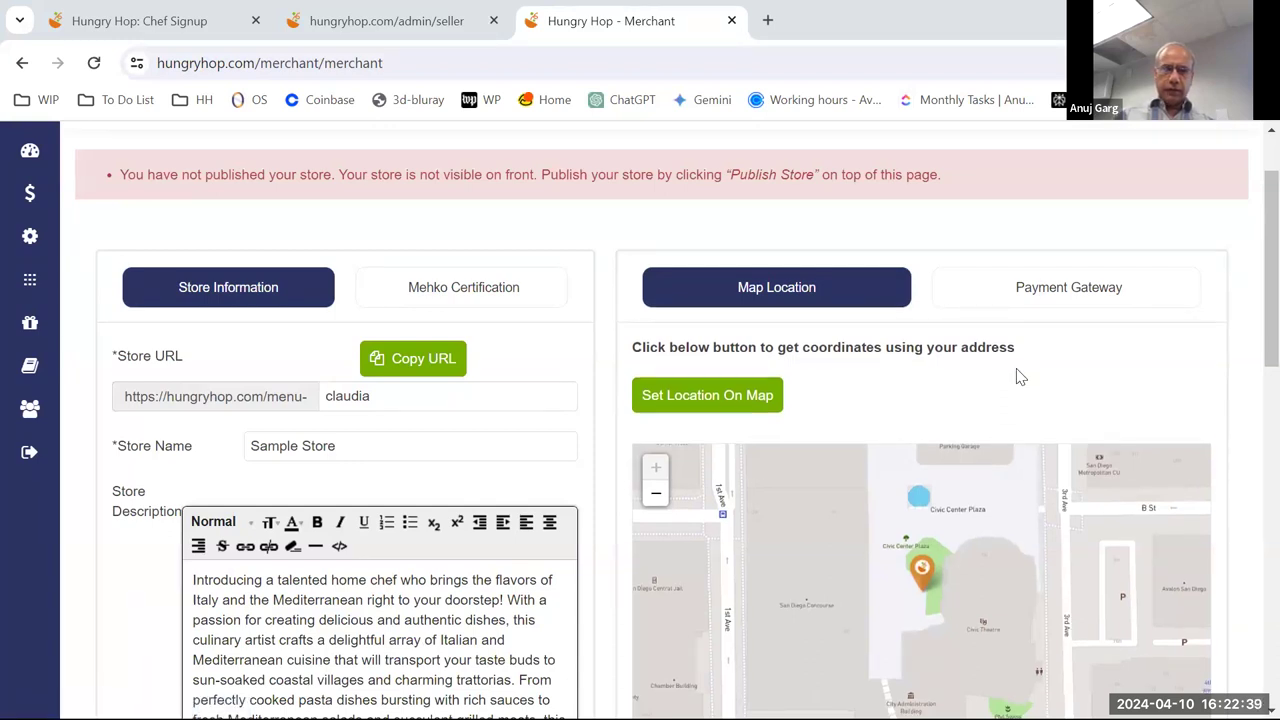
scroll(1016, 374, "up", 1)
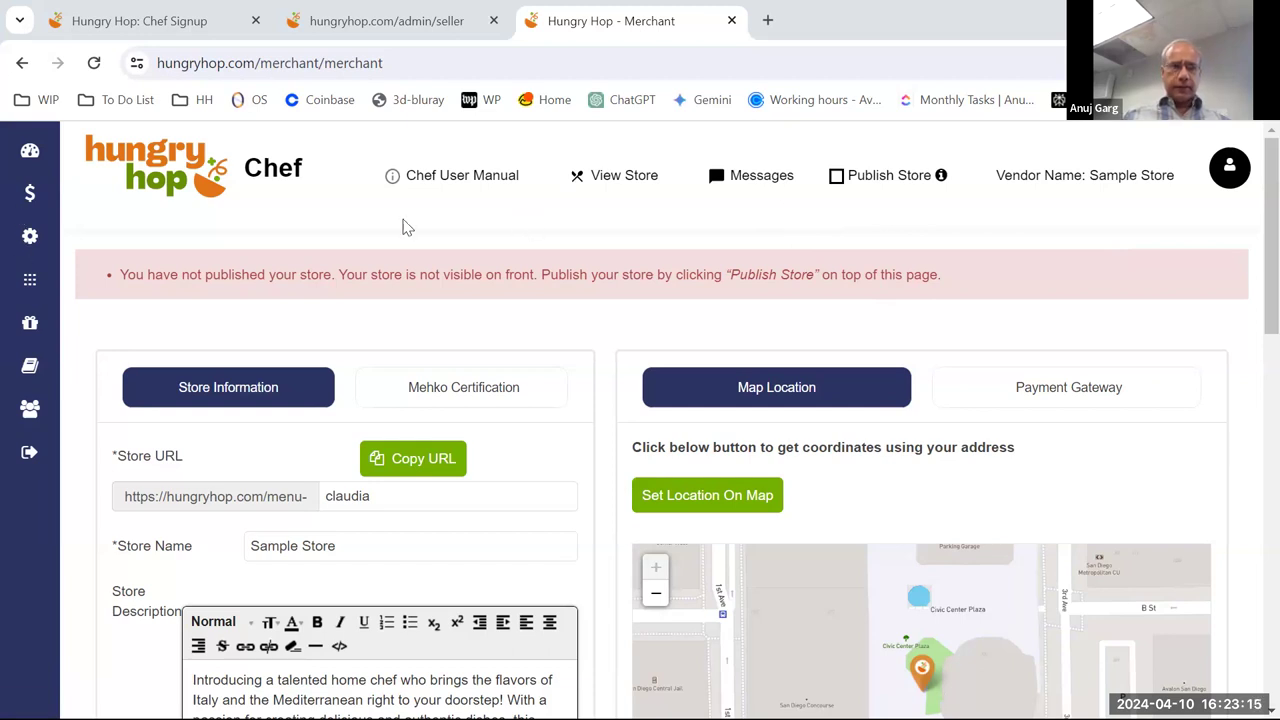
mouse_move(52, 243)
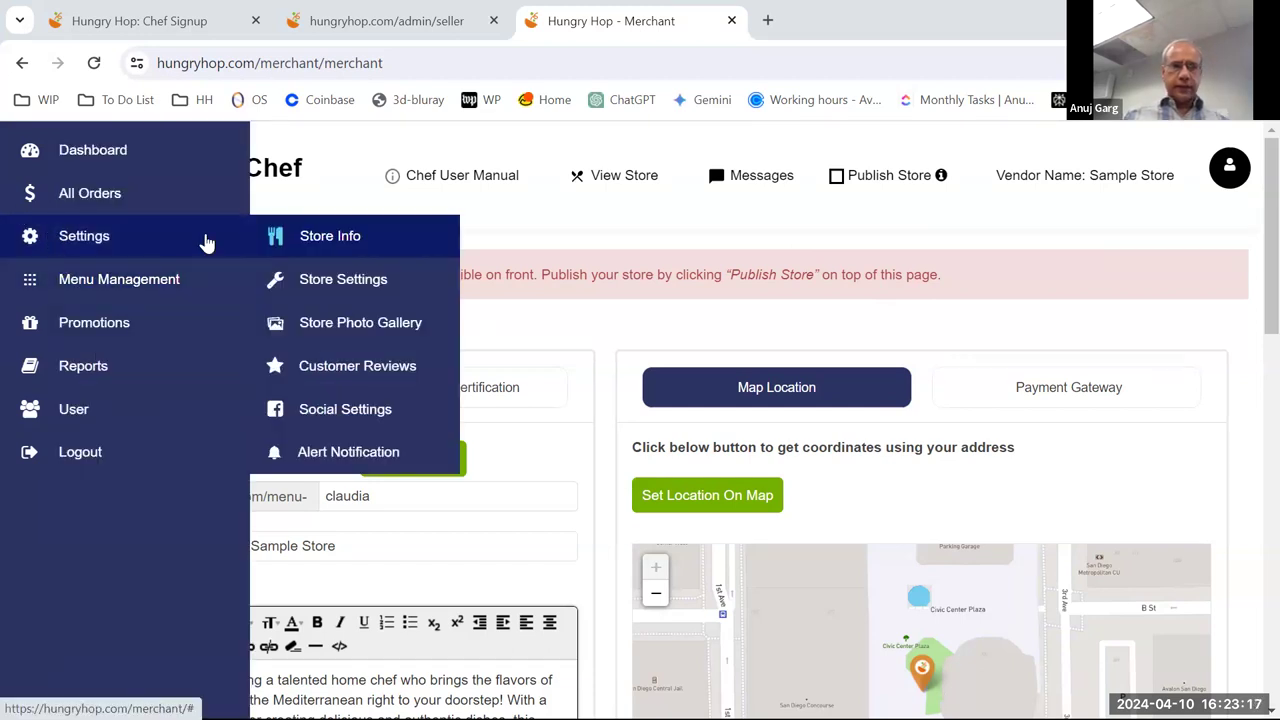
left_click(326, 246)
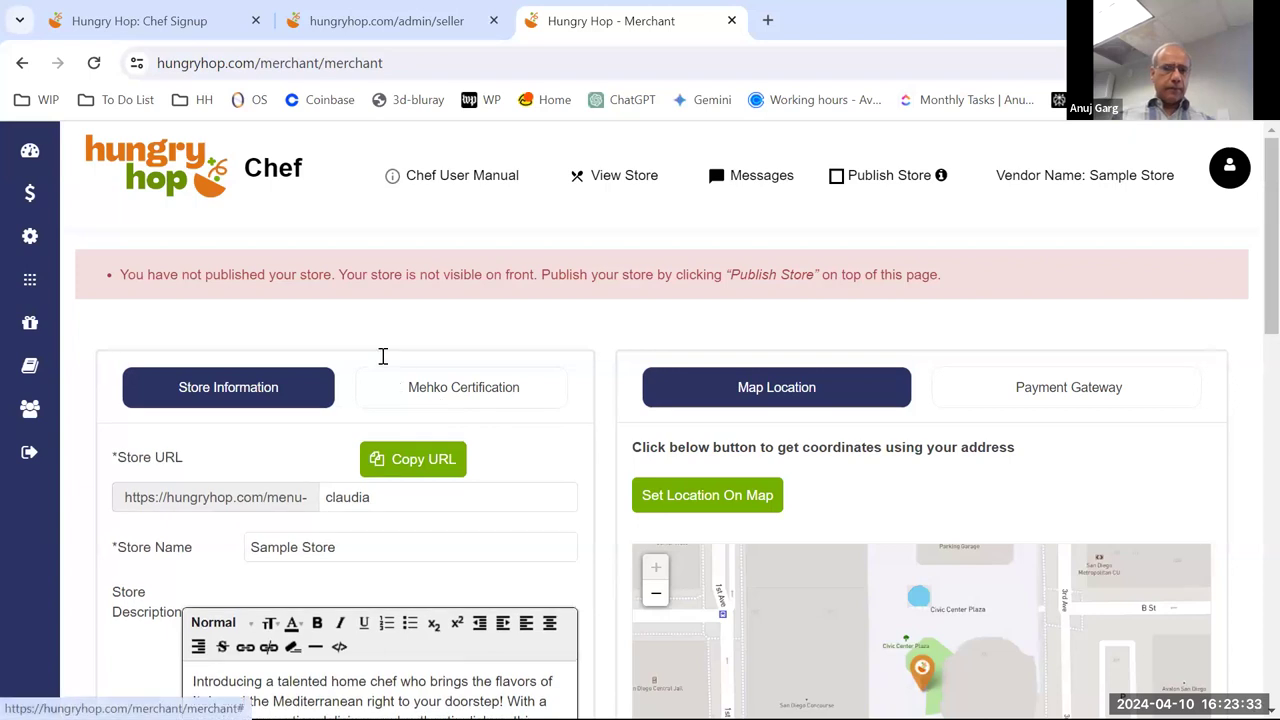
scroll(382, 350, "down", 2)
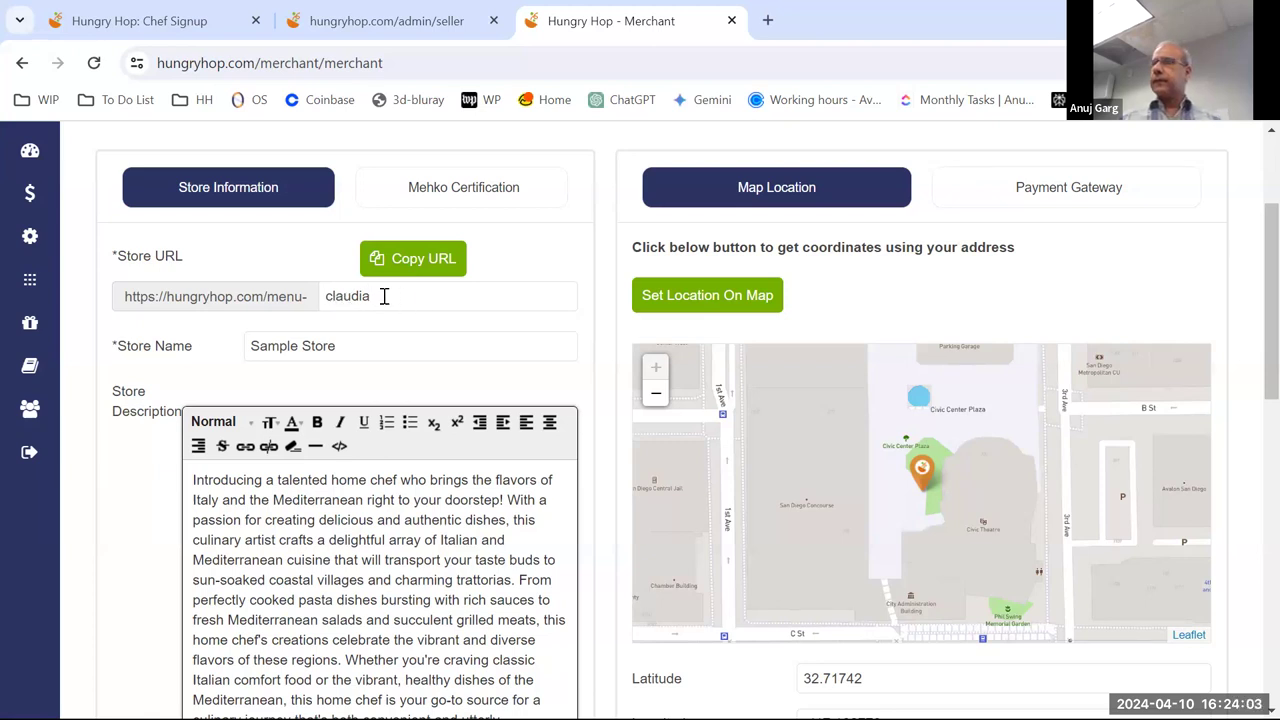
scroll(378, 337, "down", 1)
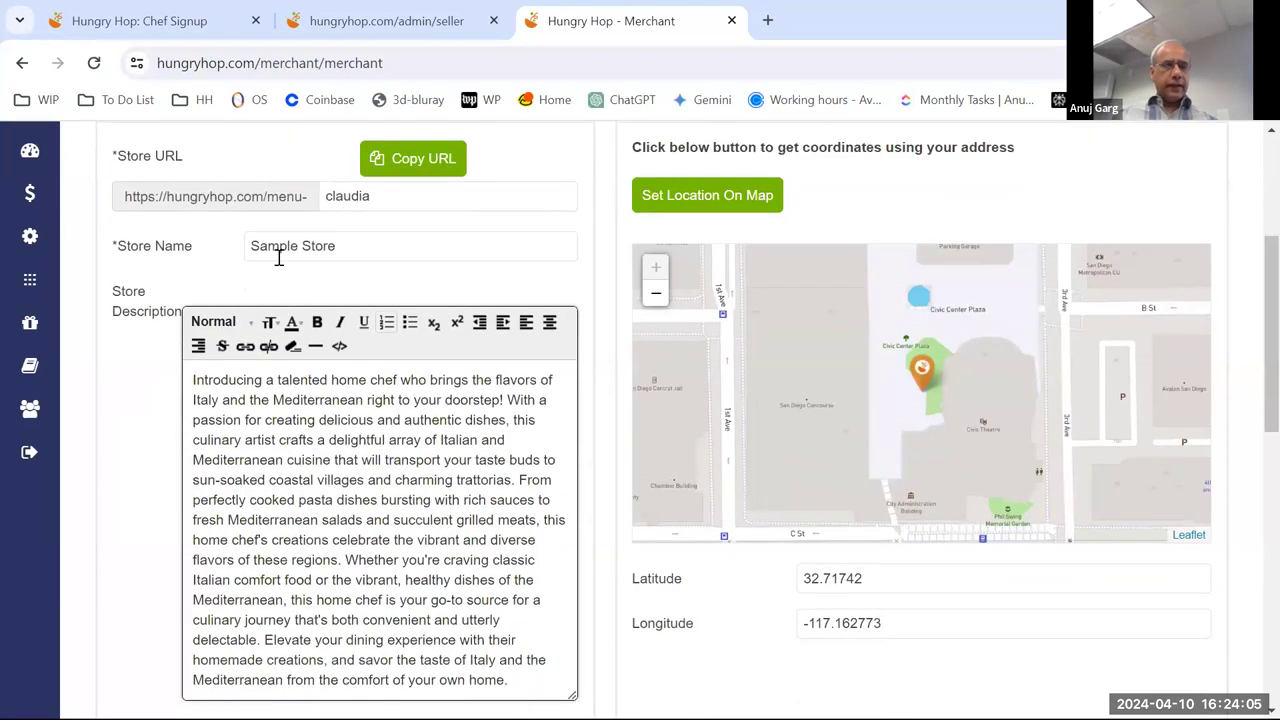
- Replace 'Sample' in the Store Name with the chef's first name plus apostrophe-s
left_click(278, 245)
double_click(276, 245)
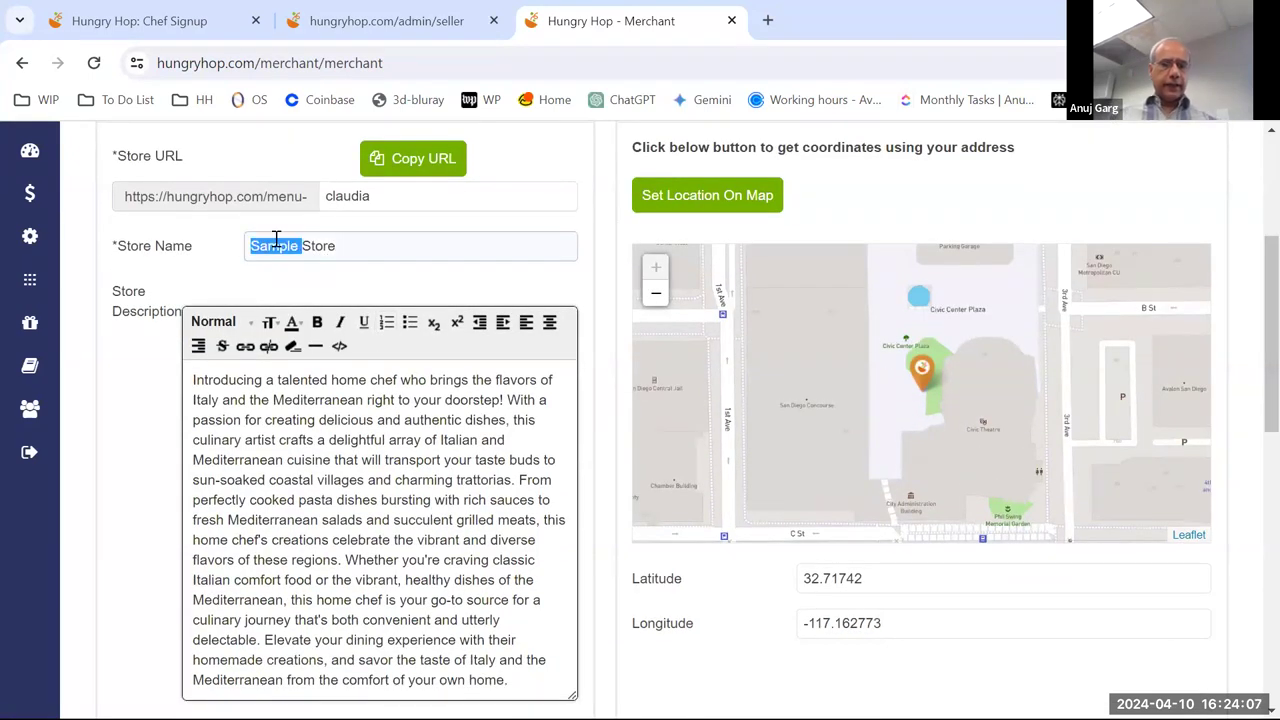
type("Claud")
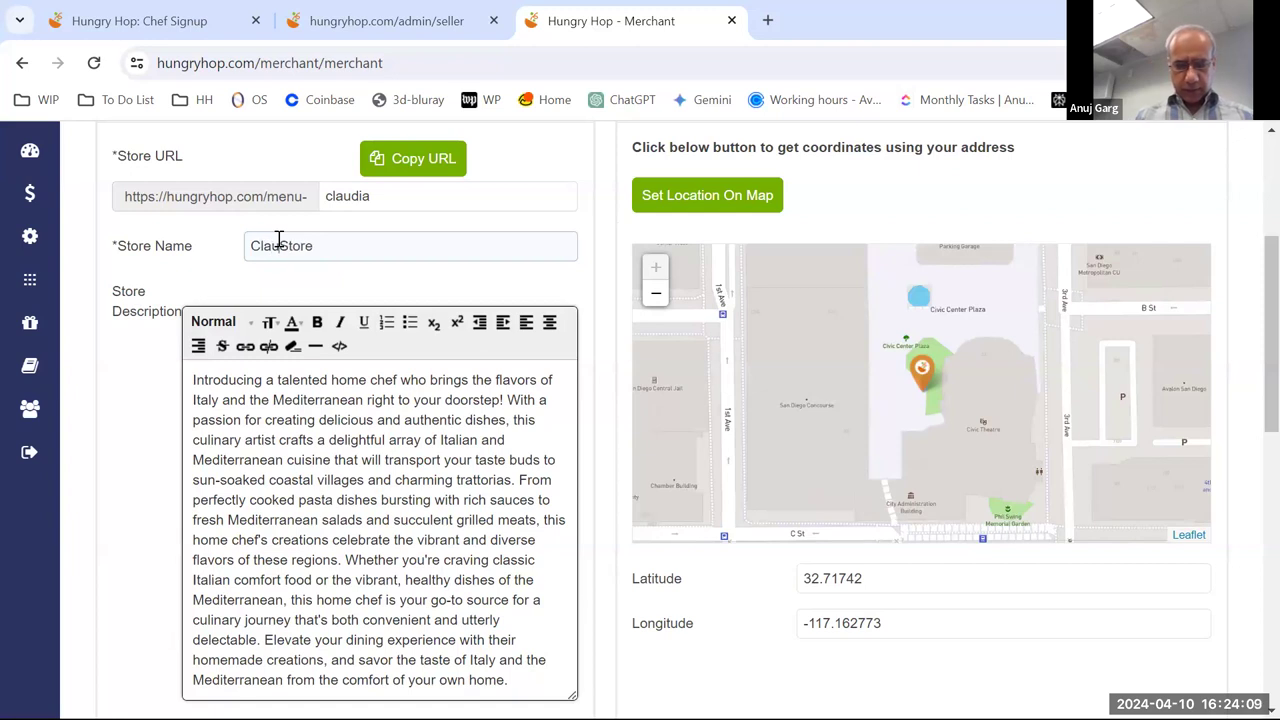
type("ia's")
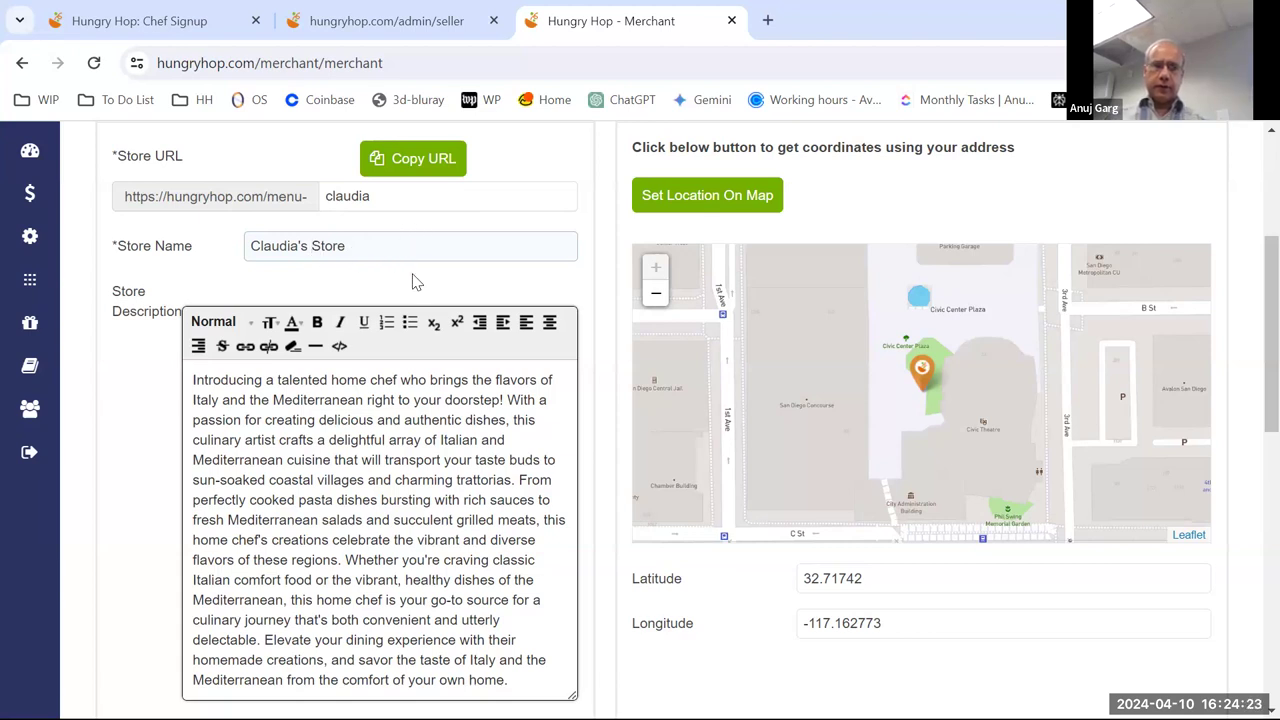
scroll(415, 275, "down", 1)
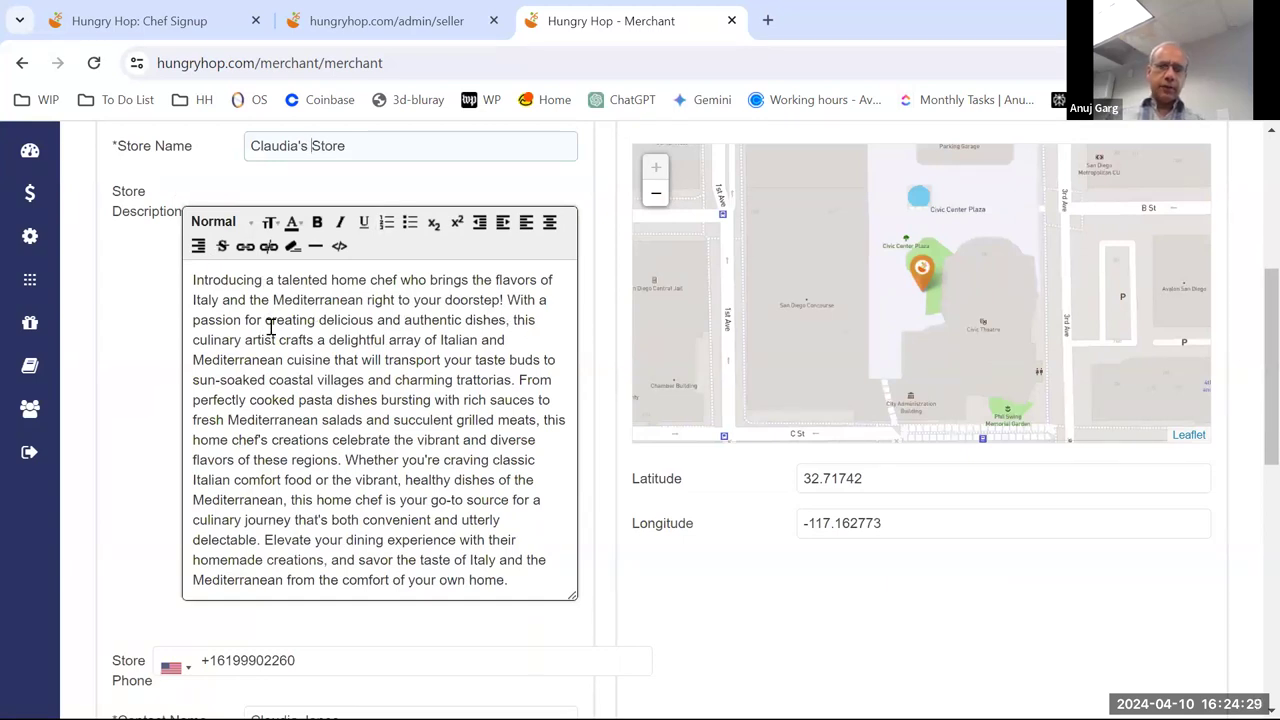
scroll(270, 327, "down", 1)
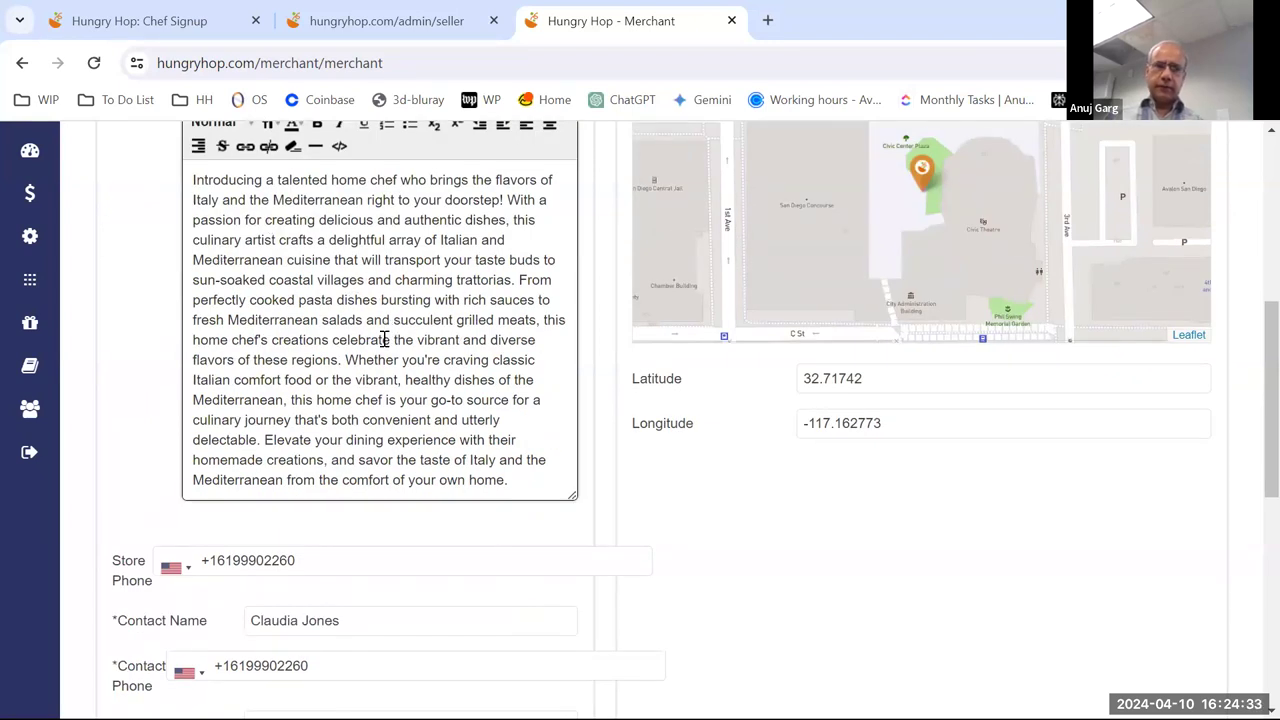
scroll(390, 337, "up", 1)
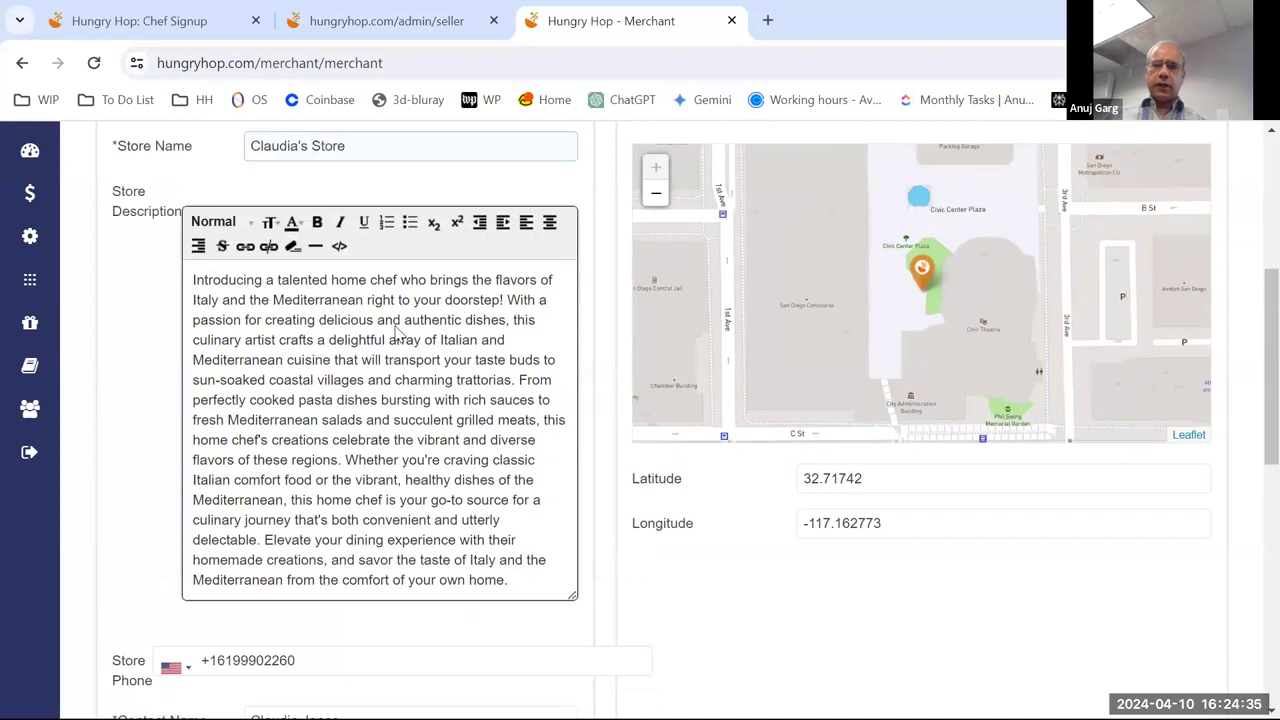
scroll(398, 334, "up", 4)
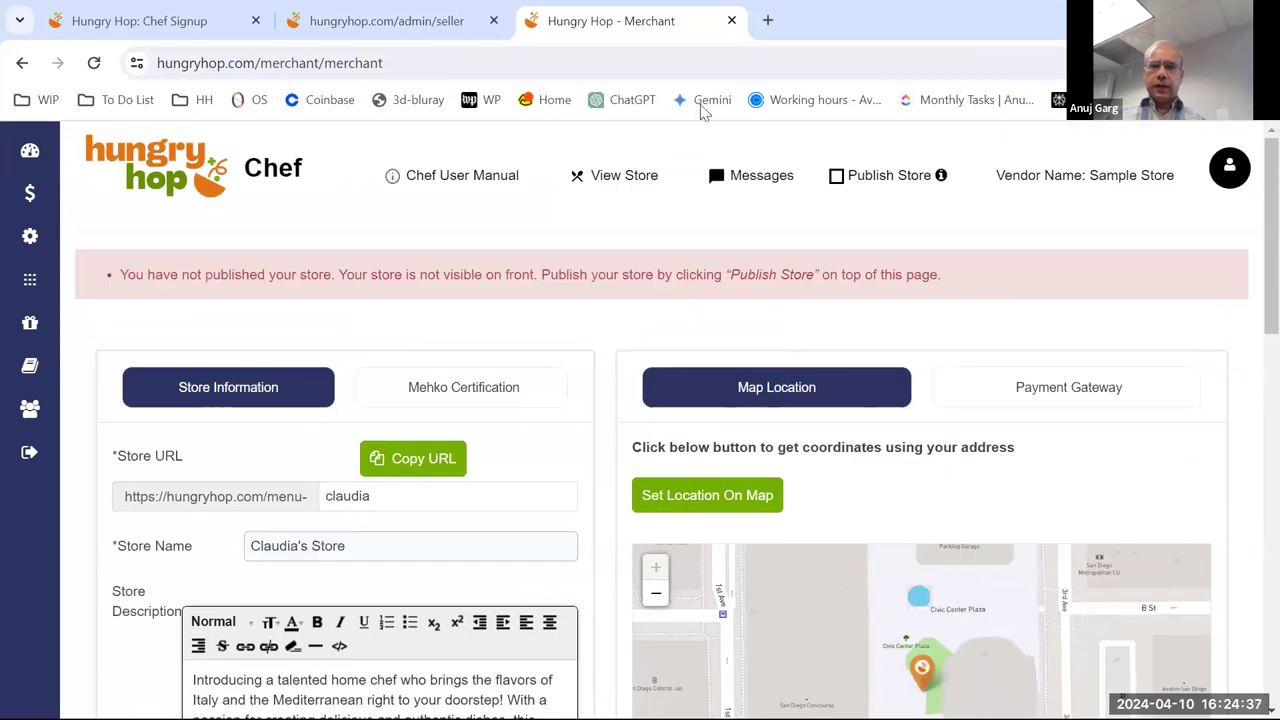
scroll(492, 373, "down", 2)
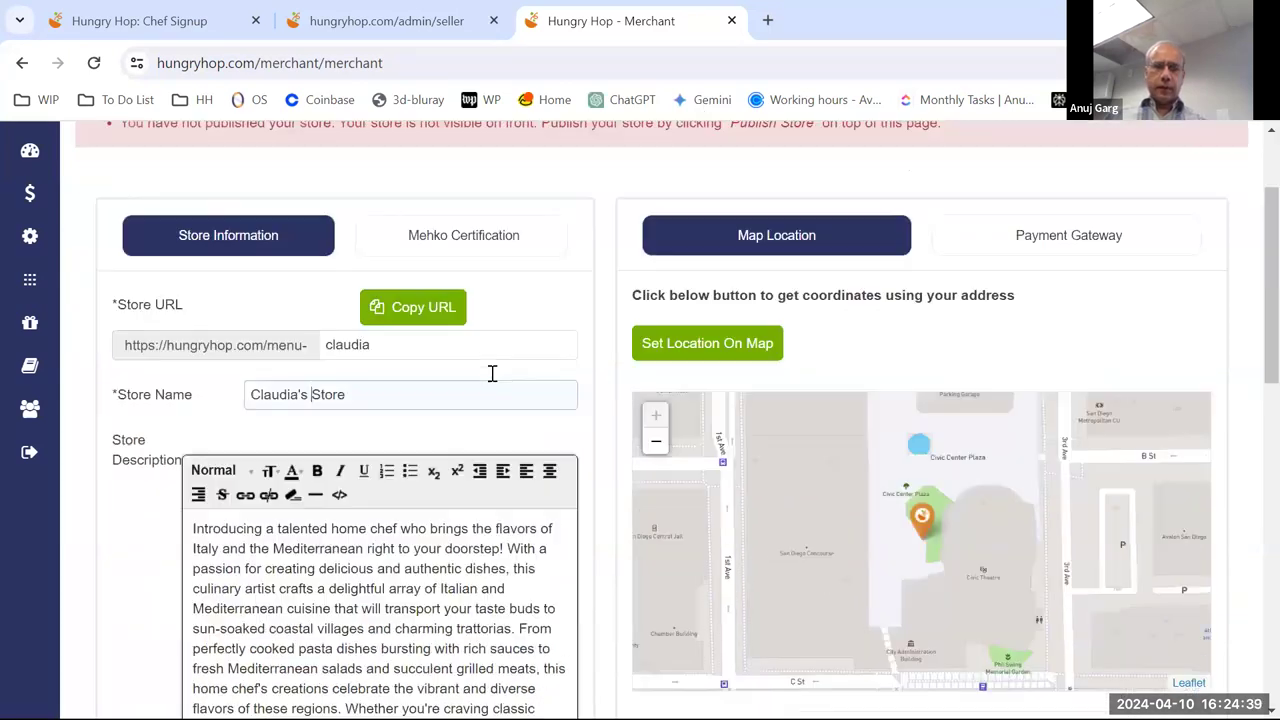
scroll(492, 373, "down", 3)
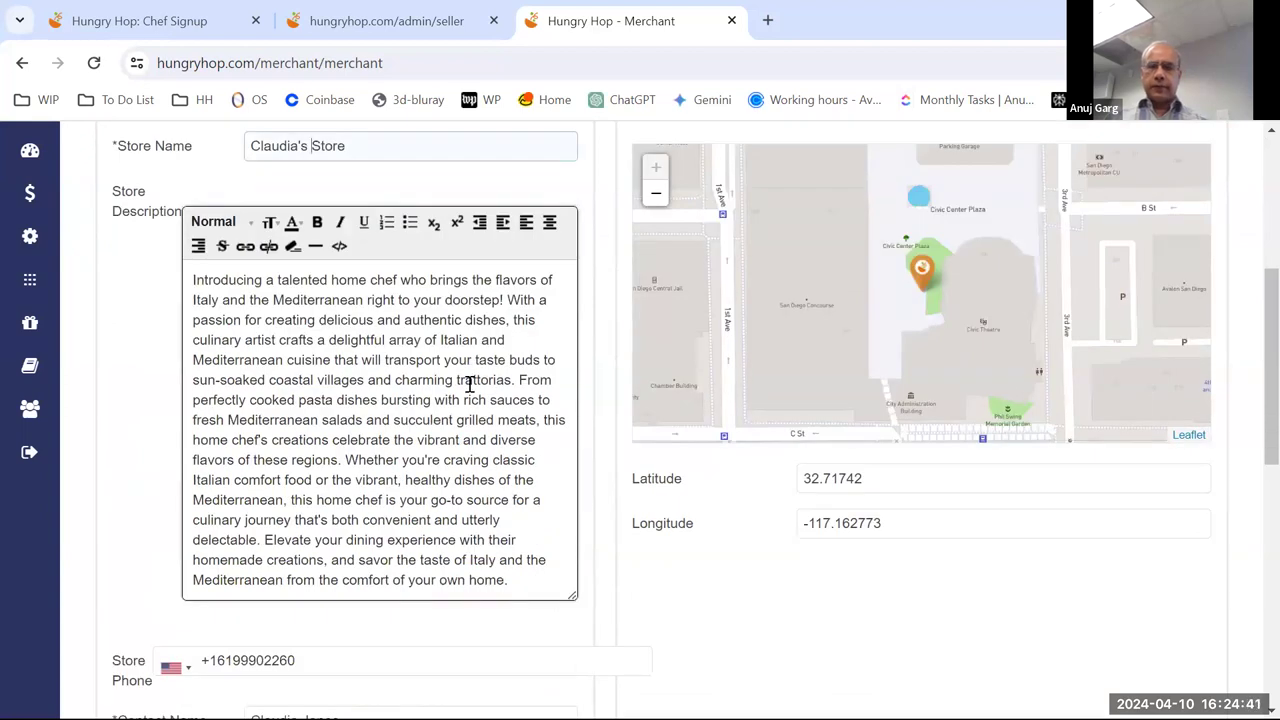
scroll(470, 385, "up", 5)
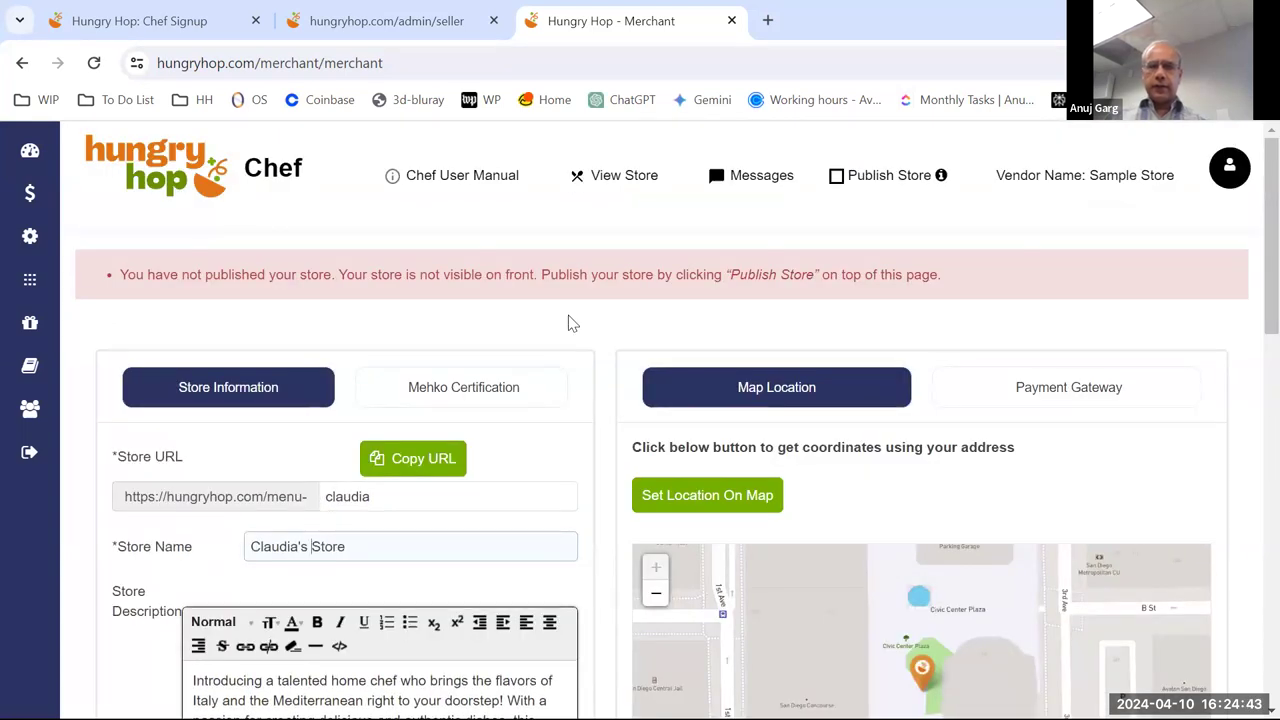
- Preview the public store page with View Store and scroll through its pick-up chooser and dish filters
left_click(626, 178)
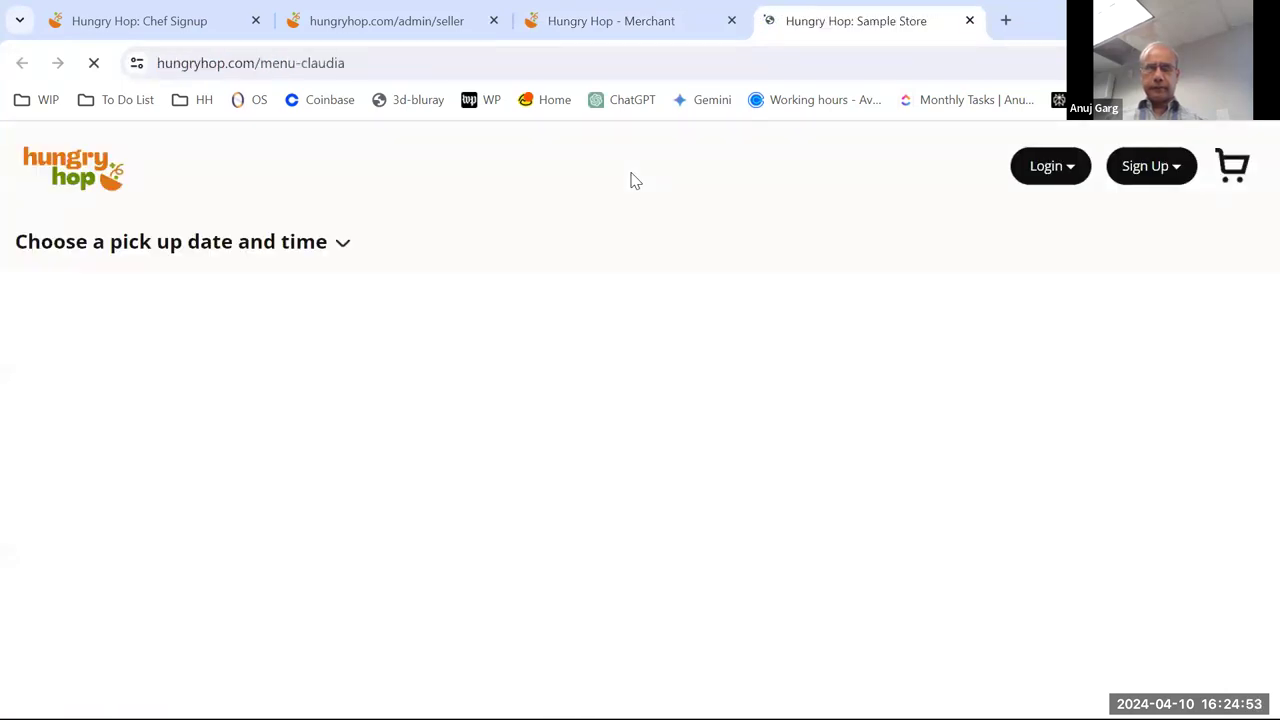
scroll(642, 227, "down", 3)
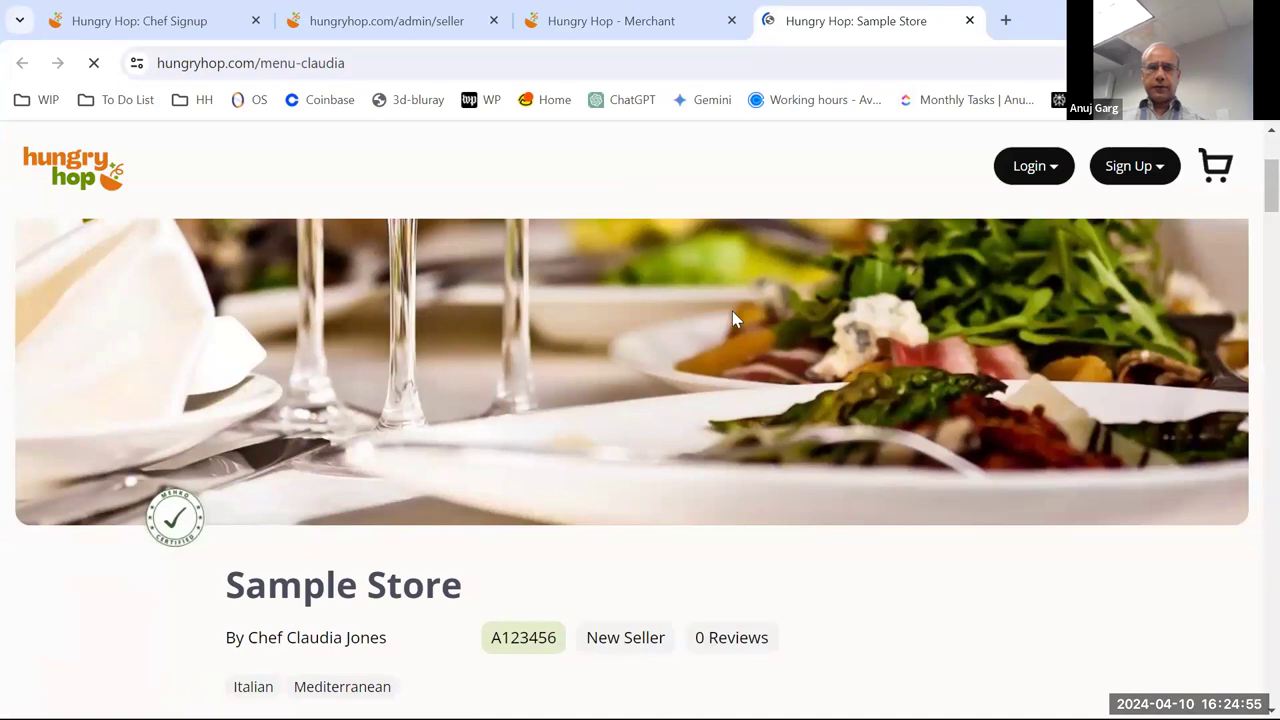
scroll(566, 333, "down", 4)
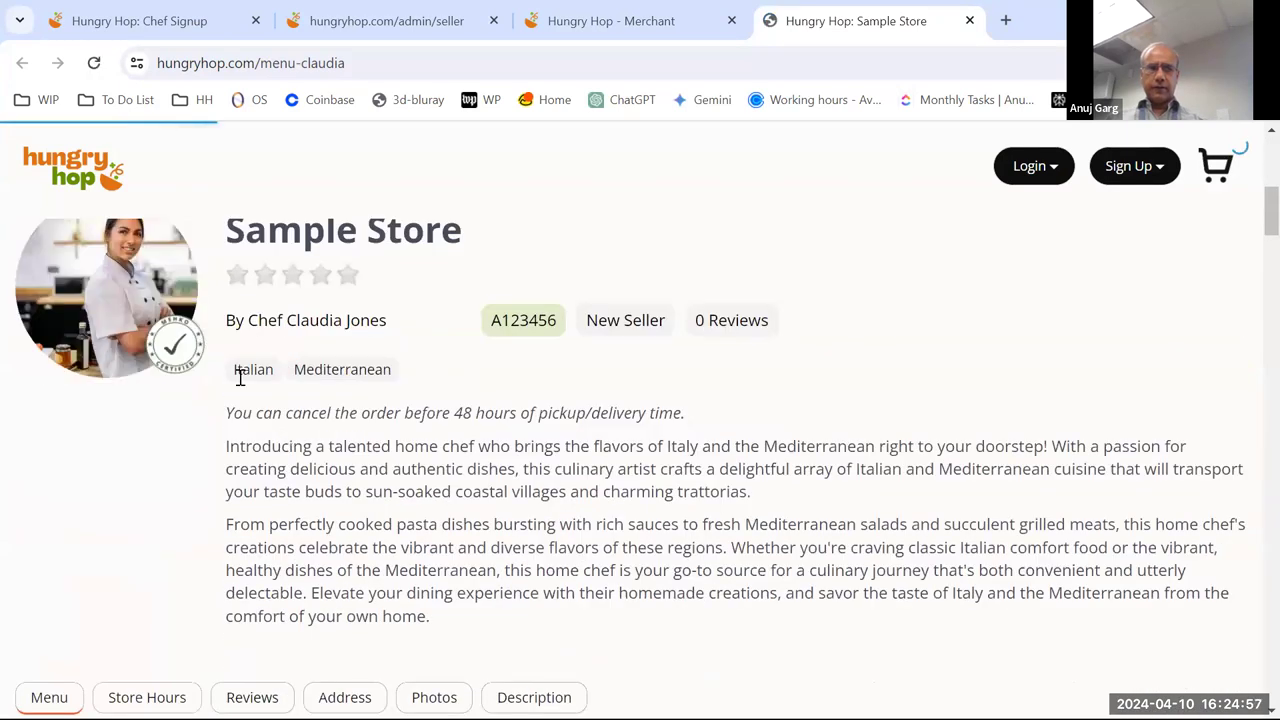
scroll(390, 320, "down", 2)
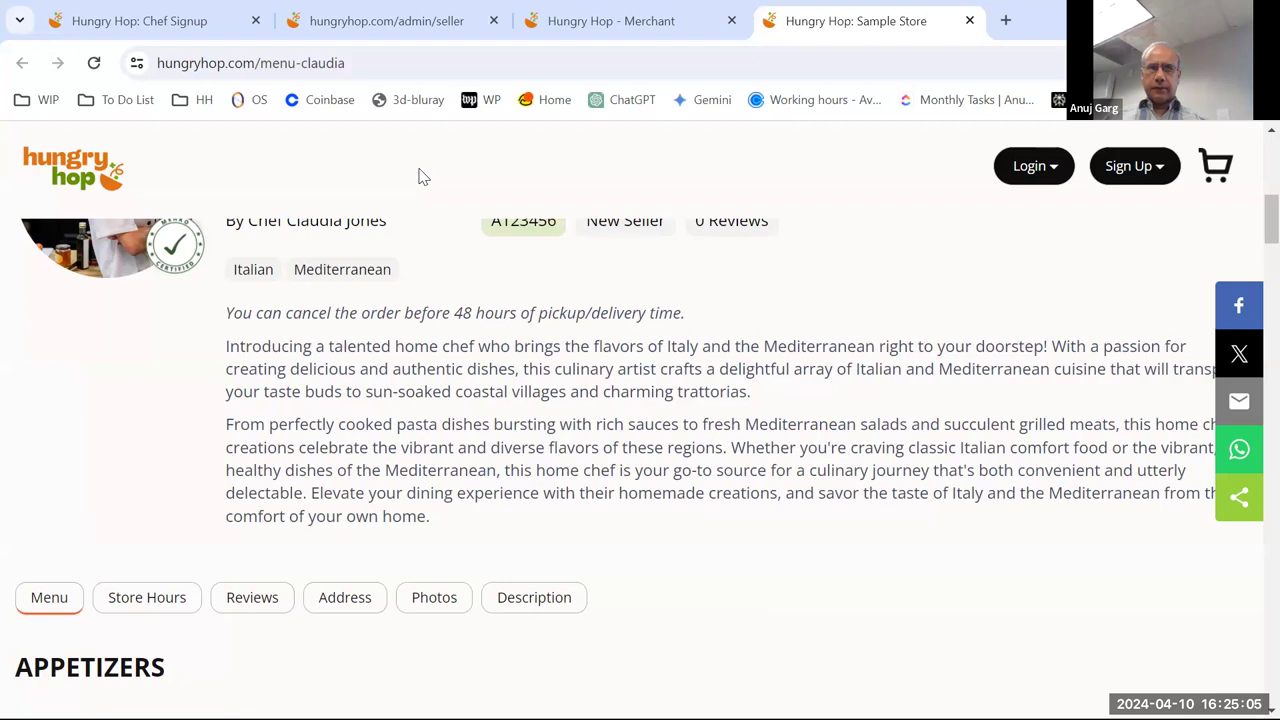
scroll(420, 176, "up", 2)
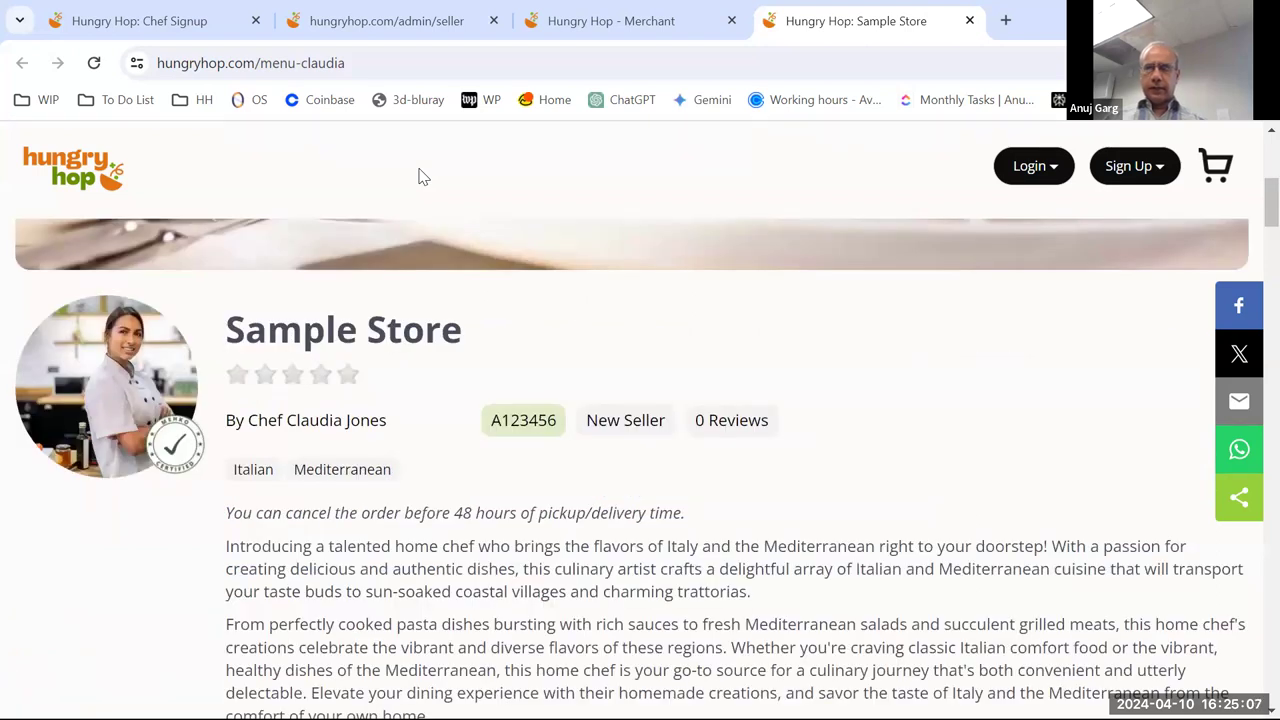
scroll(846, 203, "up", 5)
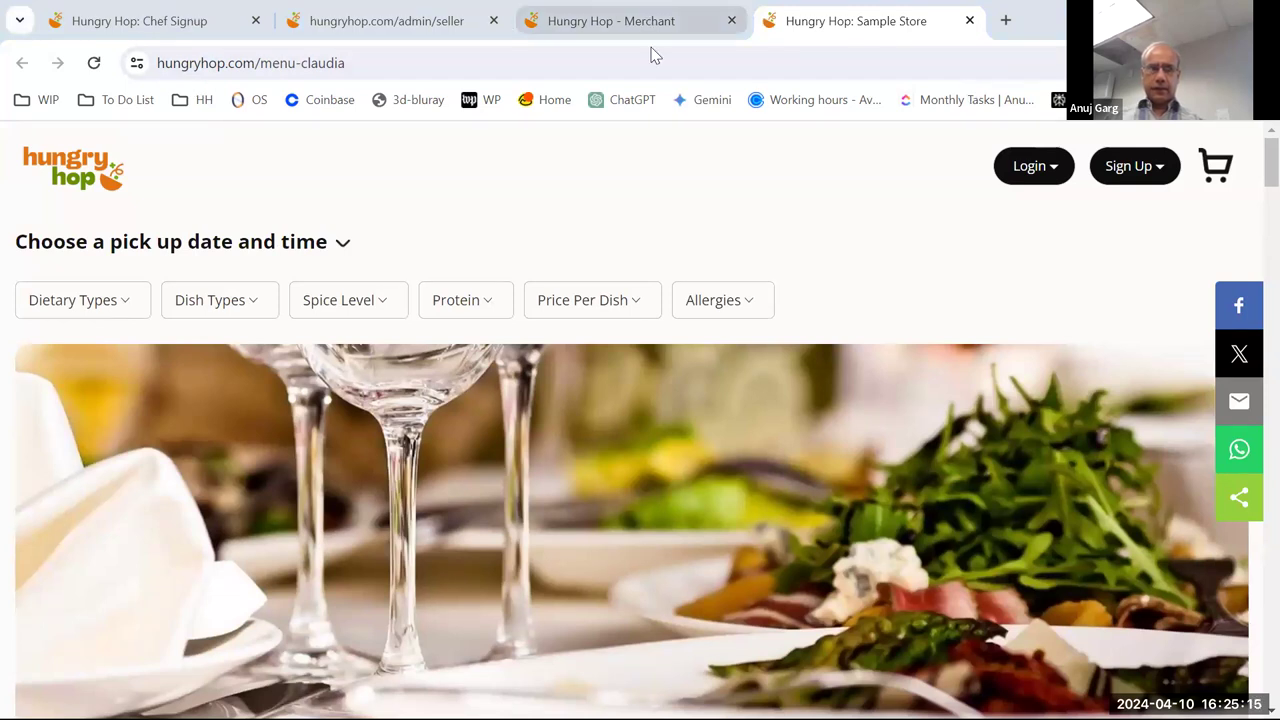
- Return to the Hungry Hop - Merchant tab and scroll down through the Store Information form
key("ctrl+shift+Tab")
scroll(700, 300, "down", 5)
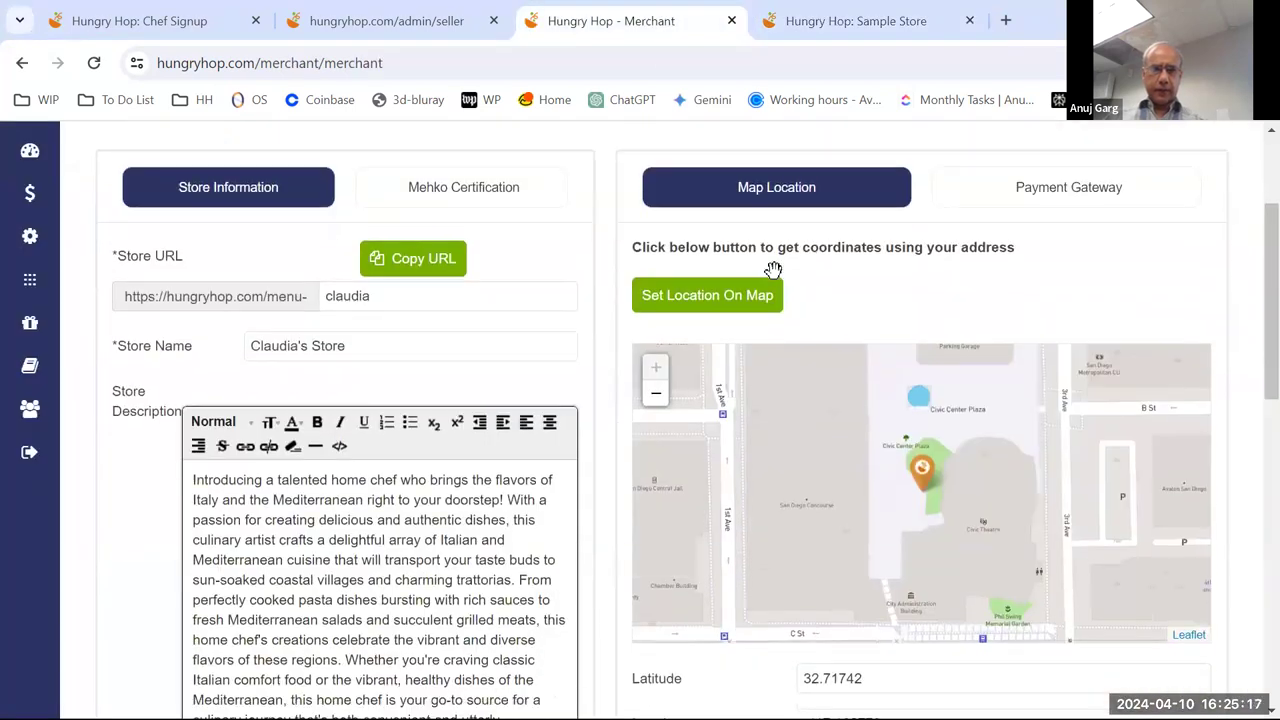
scroll(567, 320, "down", 4)
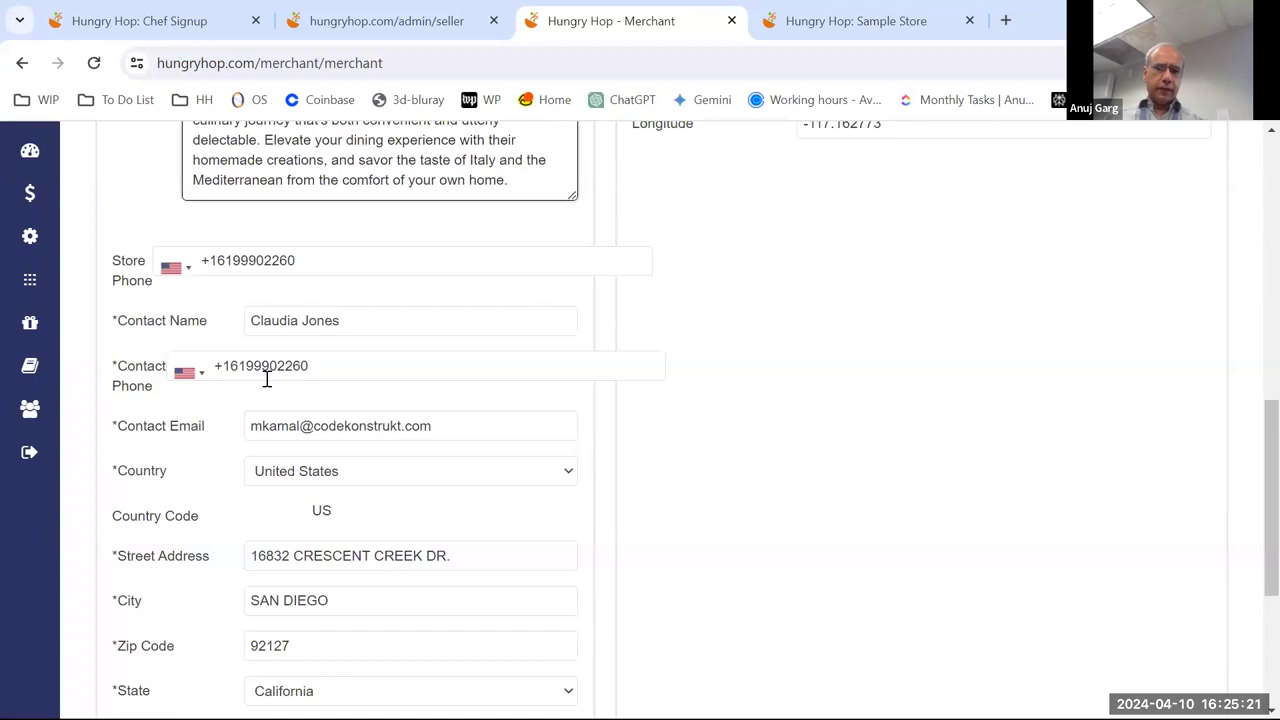
scroll(283, 380, "down", 1)
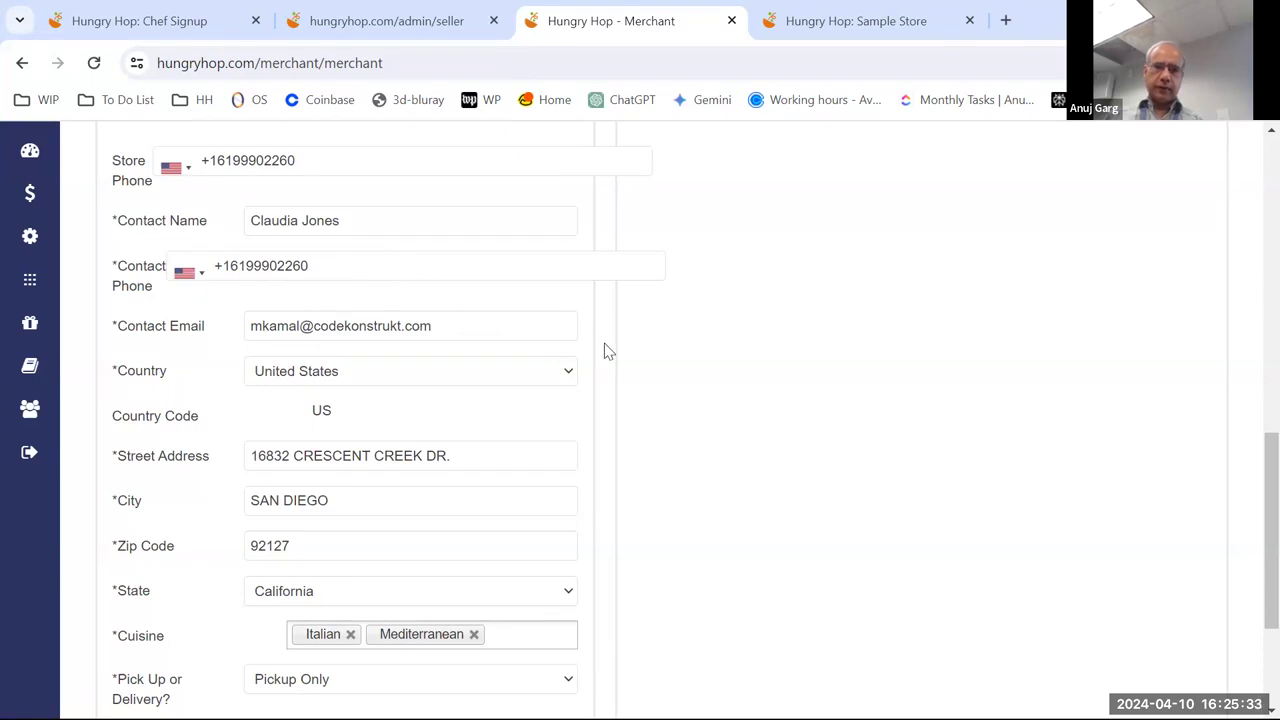
scroll(567, 376, "down", 1)
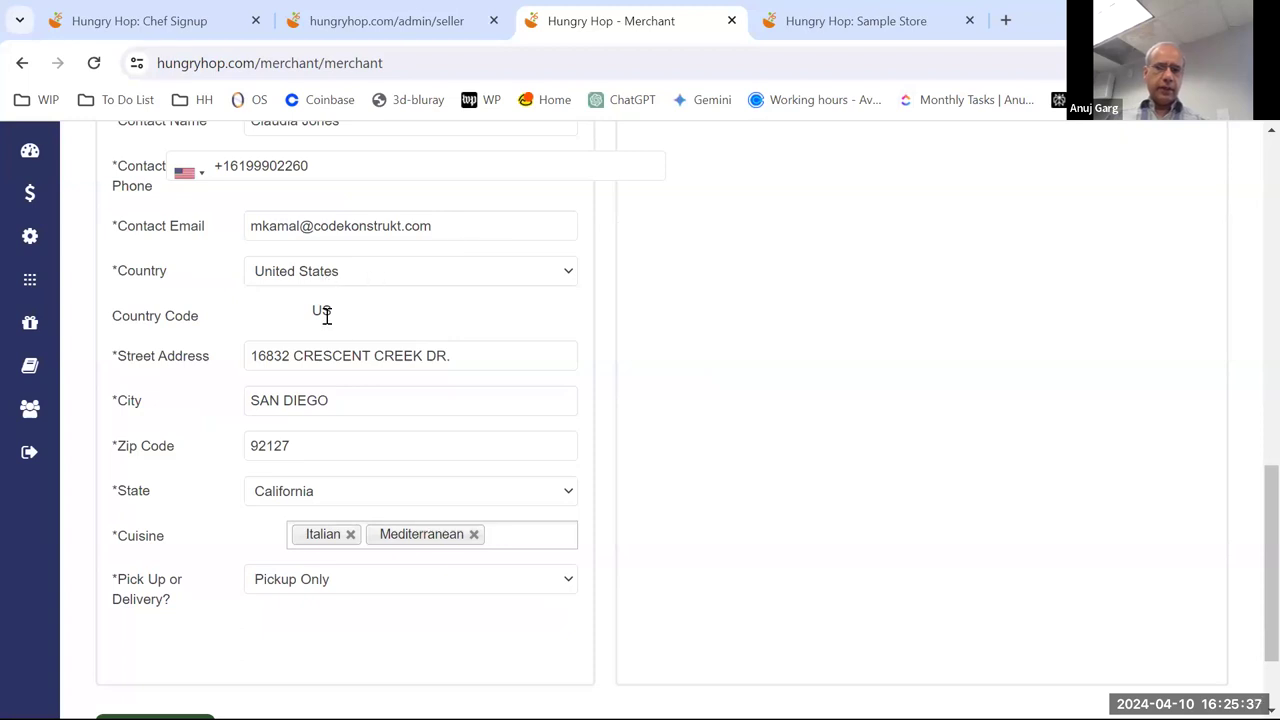
scroll(465, 366, "down", 1)
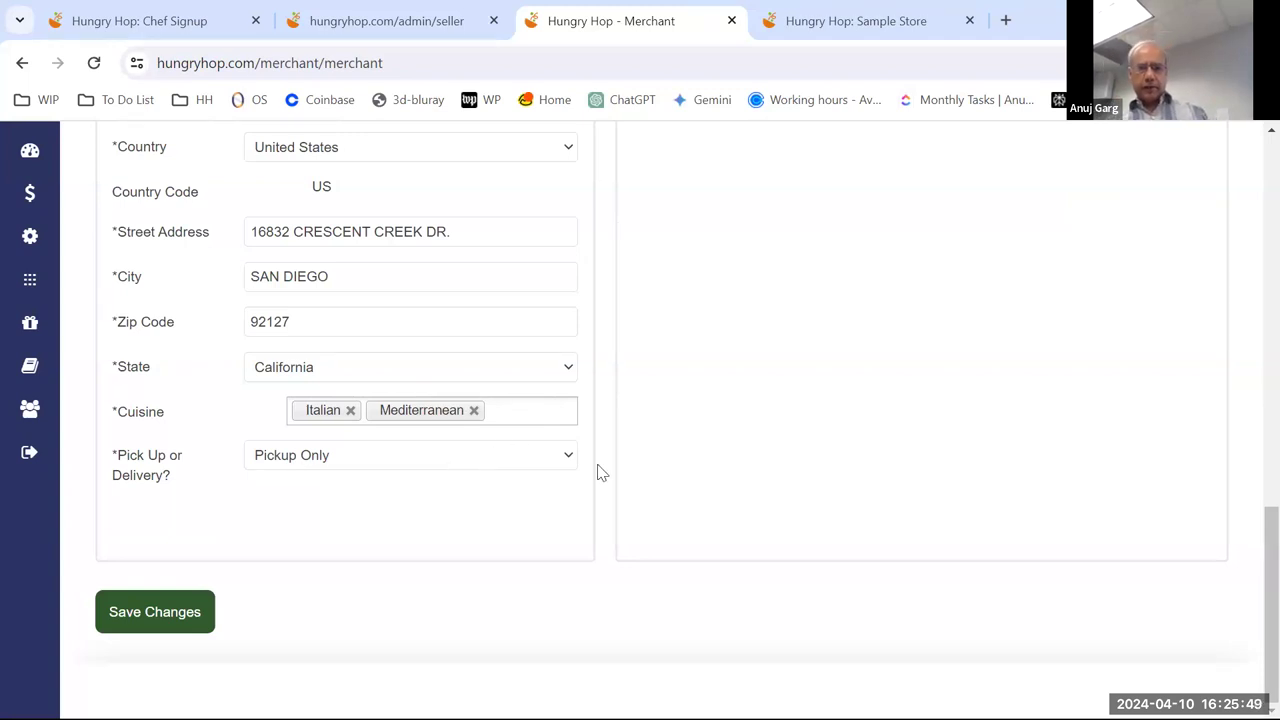
- Review the description, address fields and Map Location, showing Italian and Mediterranean cuisines and Pickup Only
scroll(748, 460, "up", 7)
scroll(755, 465, "up", 2)
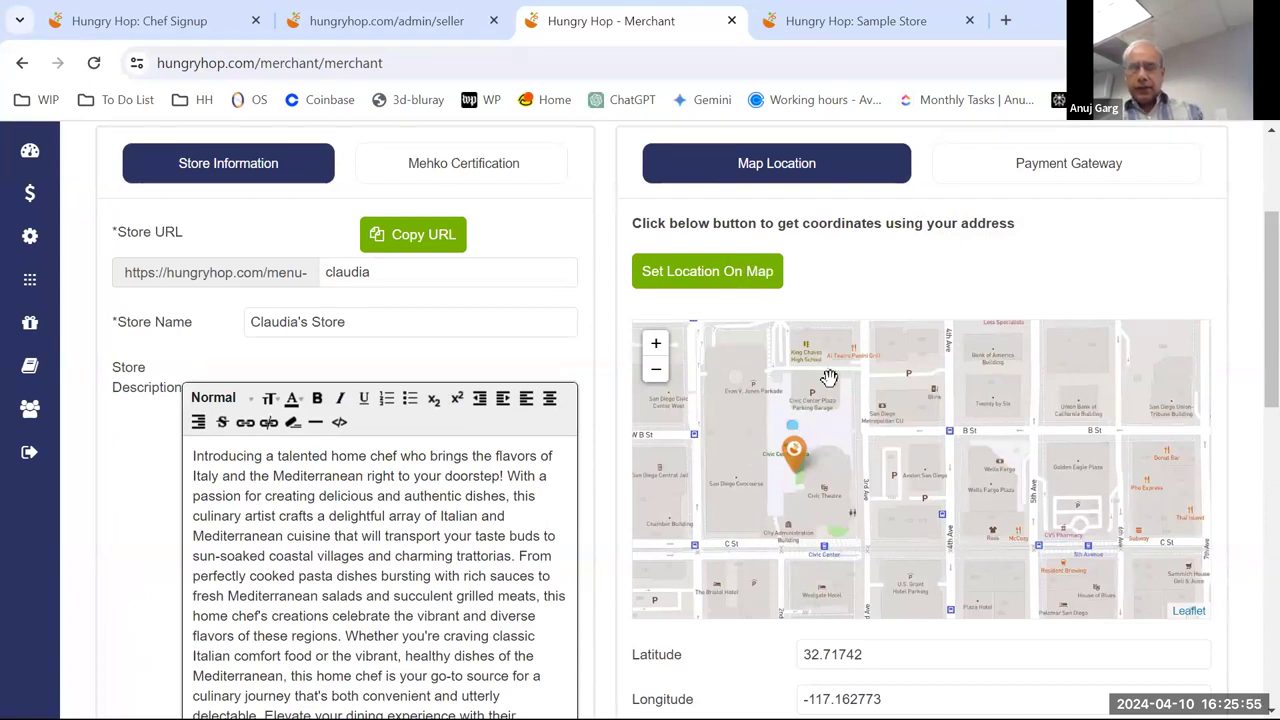
scroll(855, 410, "down", 1)
scroll(901, 440, "up", 1)
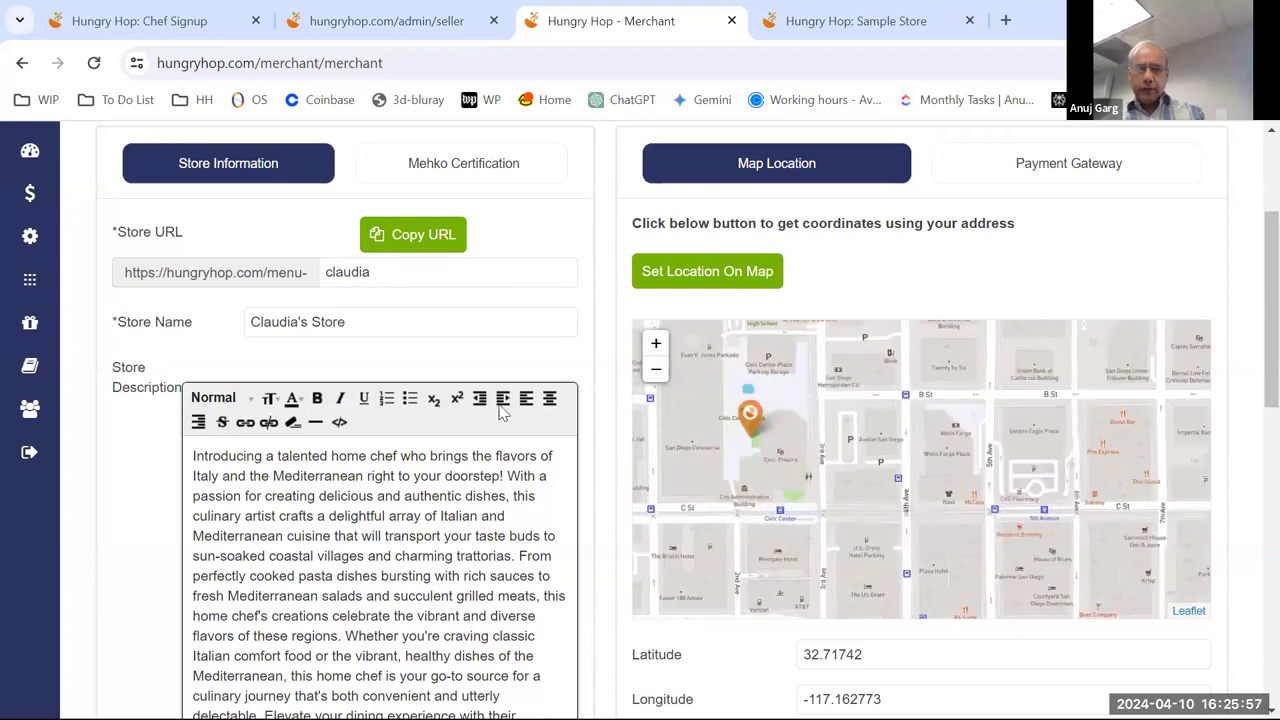
scroll(491, 392, "down", 5)
scroll(491, 392, "down", 4)
scroll(491, 394, "up", 2)
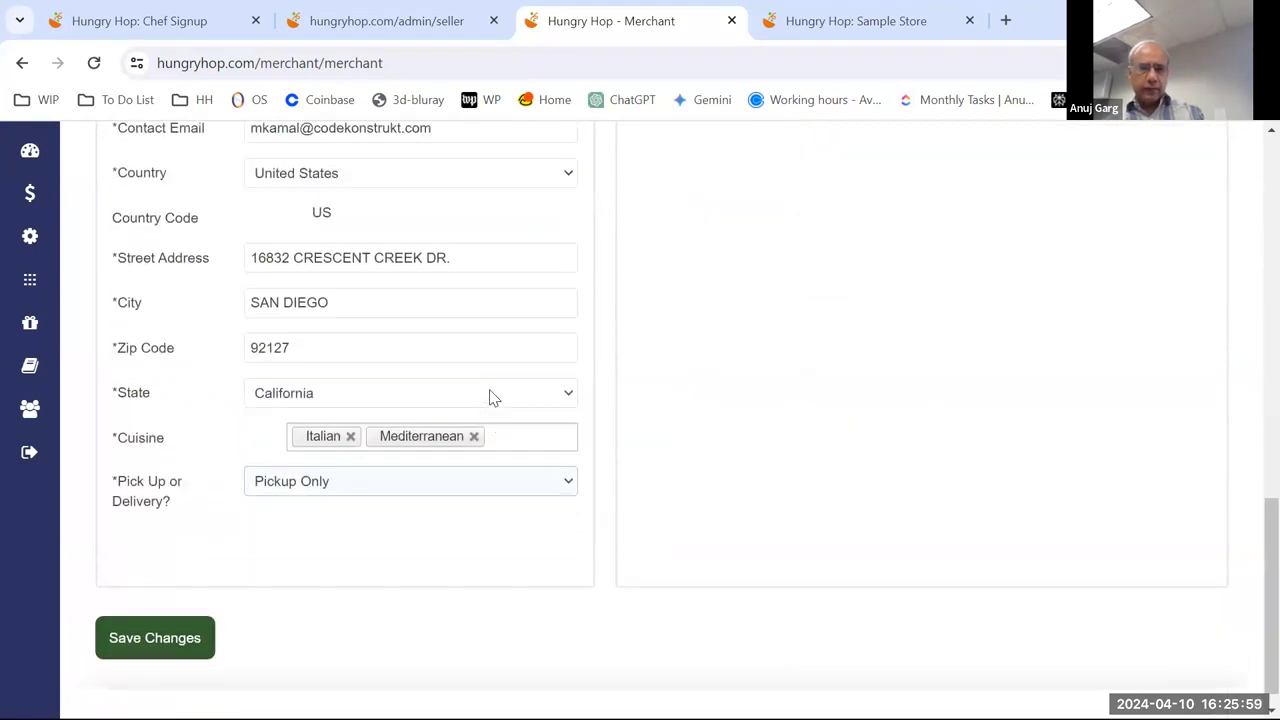
scroll(691, 434, "up", 5)
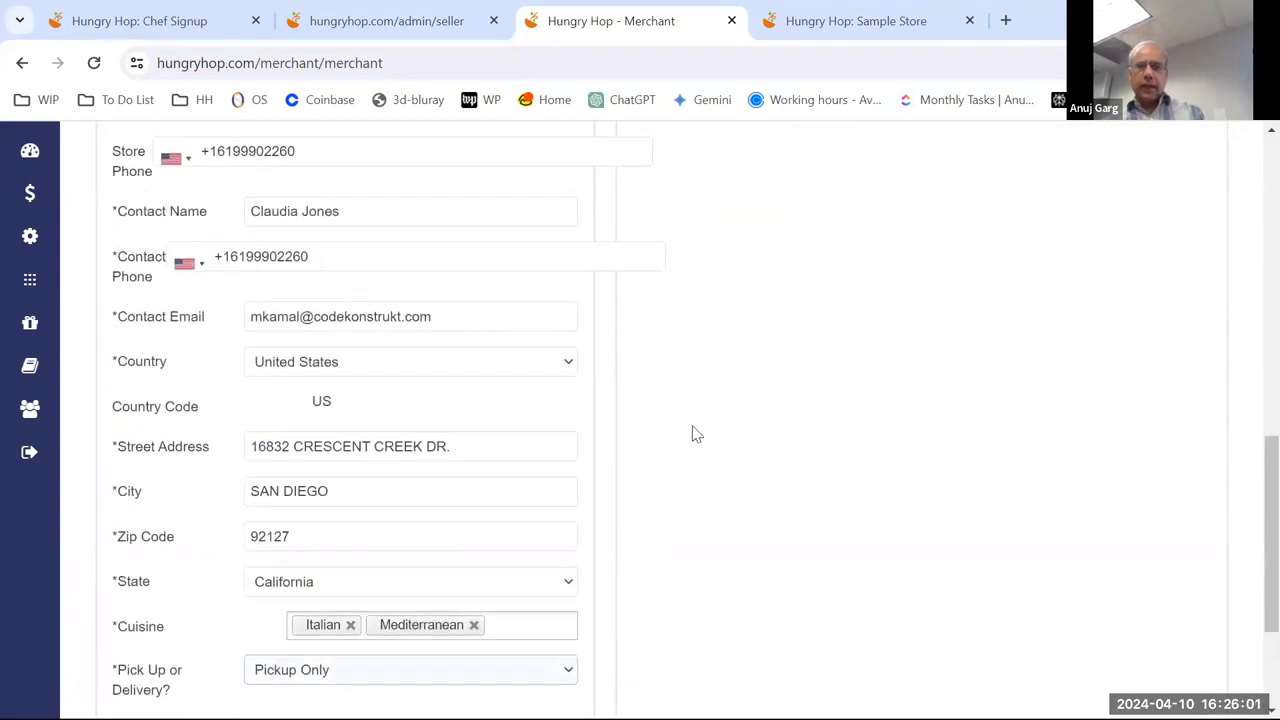
scroll(804, 433, "up", 1)
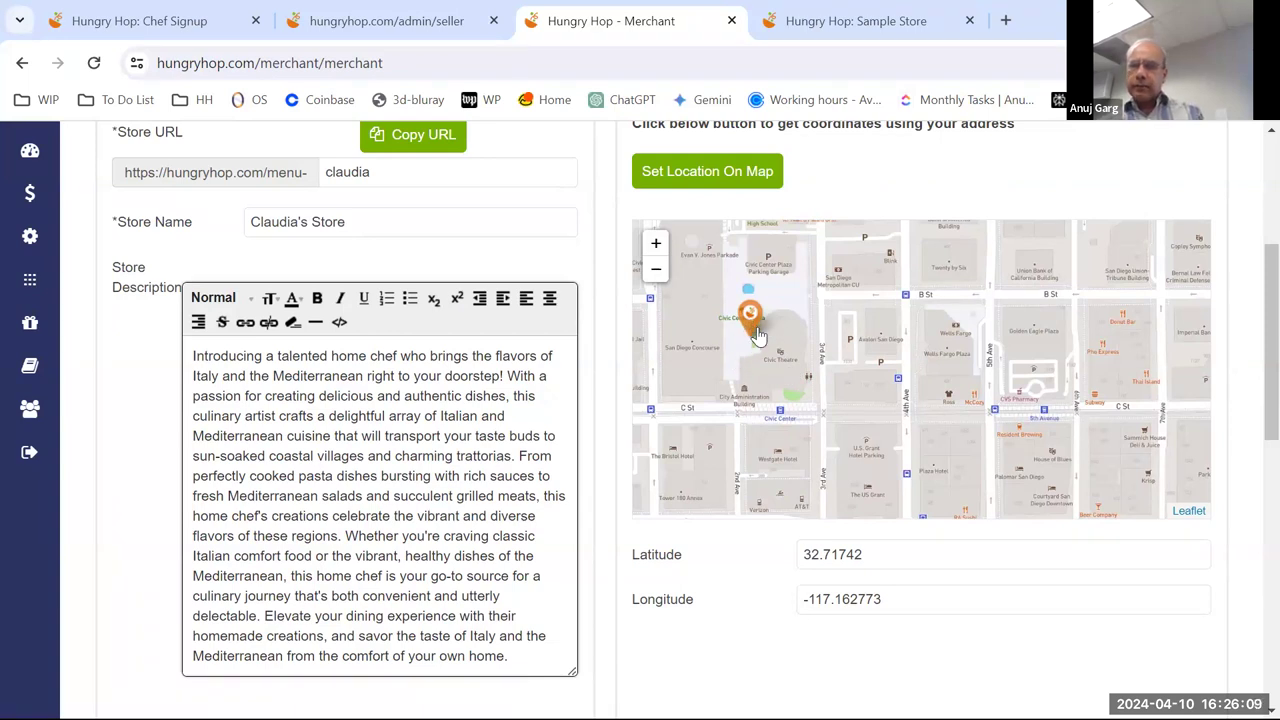
- Nudge the orange map pin to latitude 32.71740841997721, longitude -117.16268782786369, zooming to check it
left_click_drag(749, 312, 760, 314)
scroll(790, 325, "up", 1)
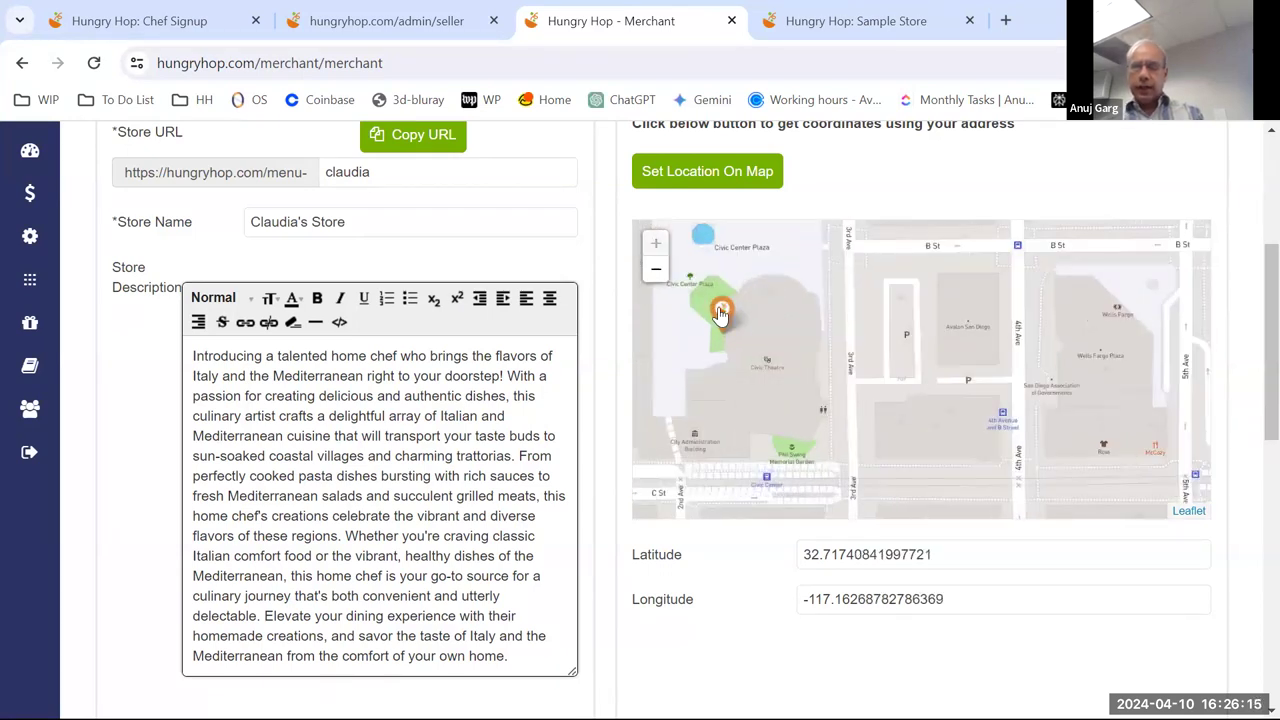
scroll(760, 318, "down", 1)
scroll(815, 330, "down", 1)
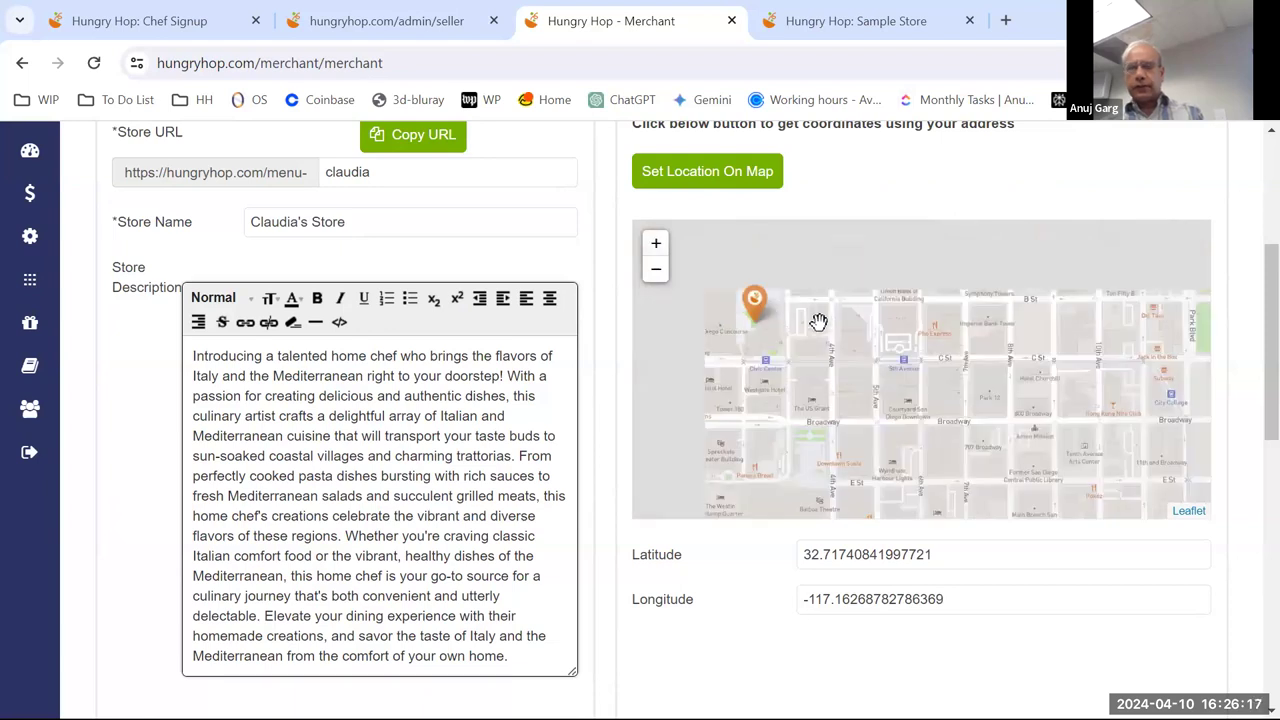
scroll(853, 320, "down", 1)
scroll(849, 290, "up", 1)
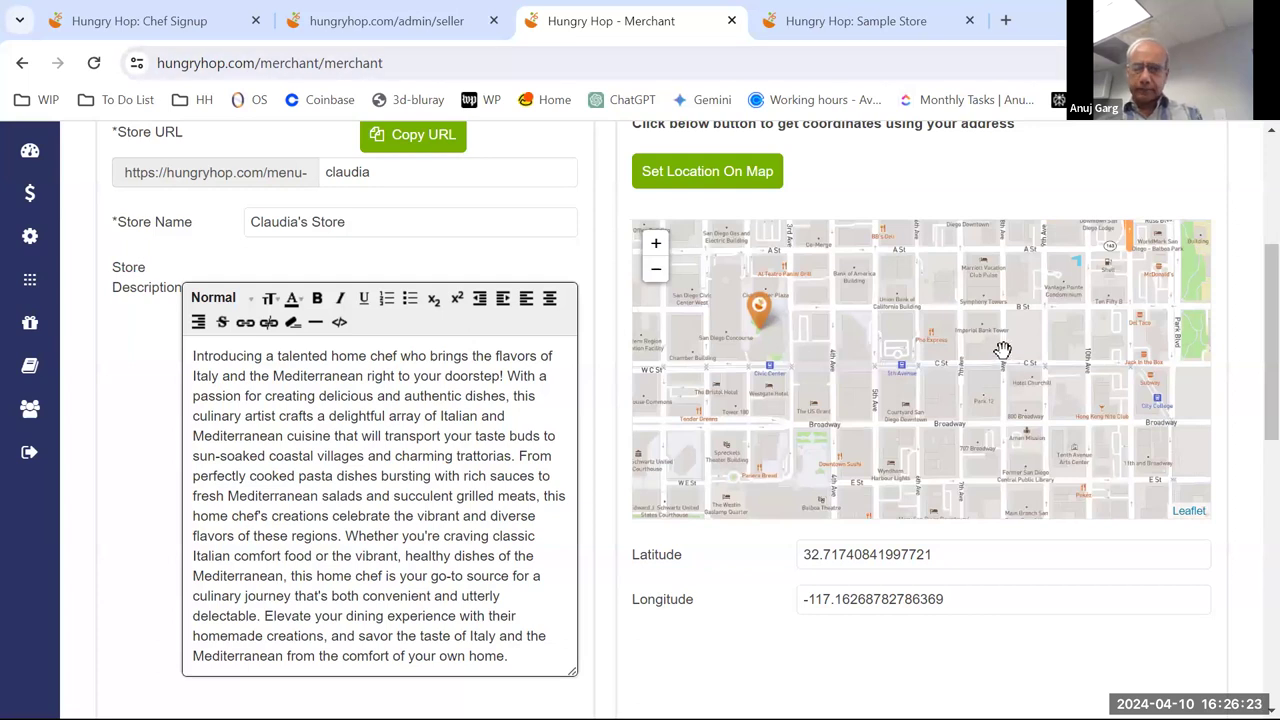
scroll(998, 350, "down", 1)
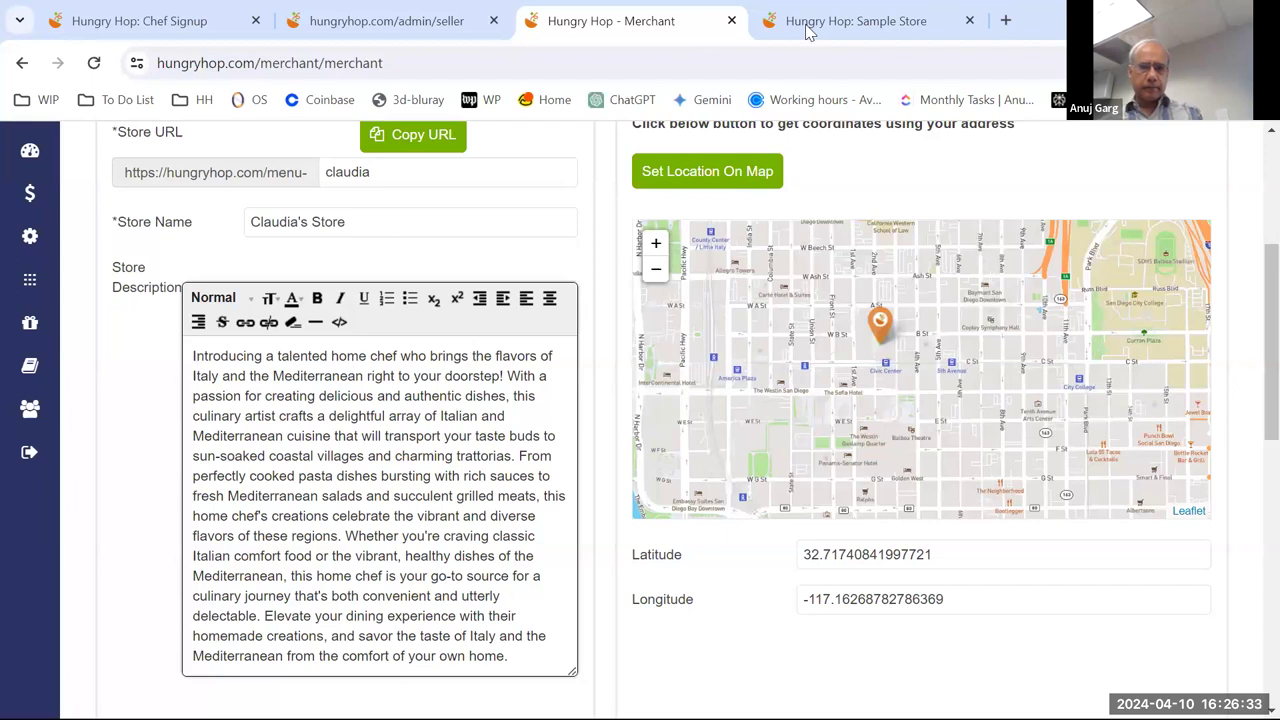
scroll(625, 243, "up", 3)
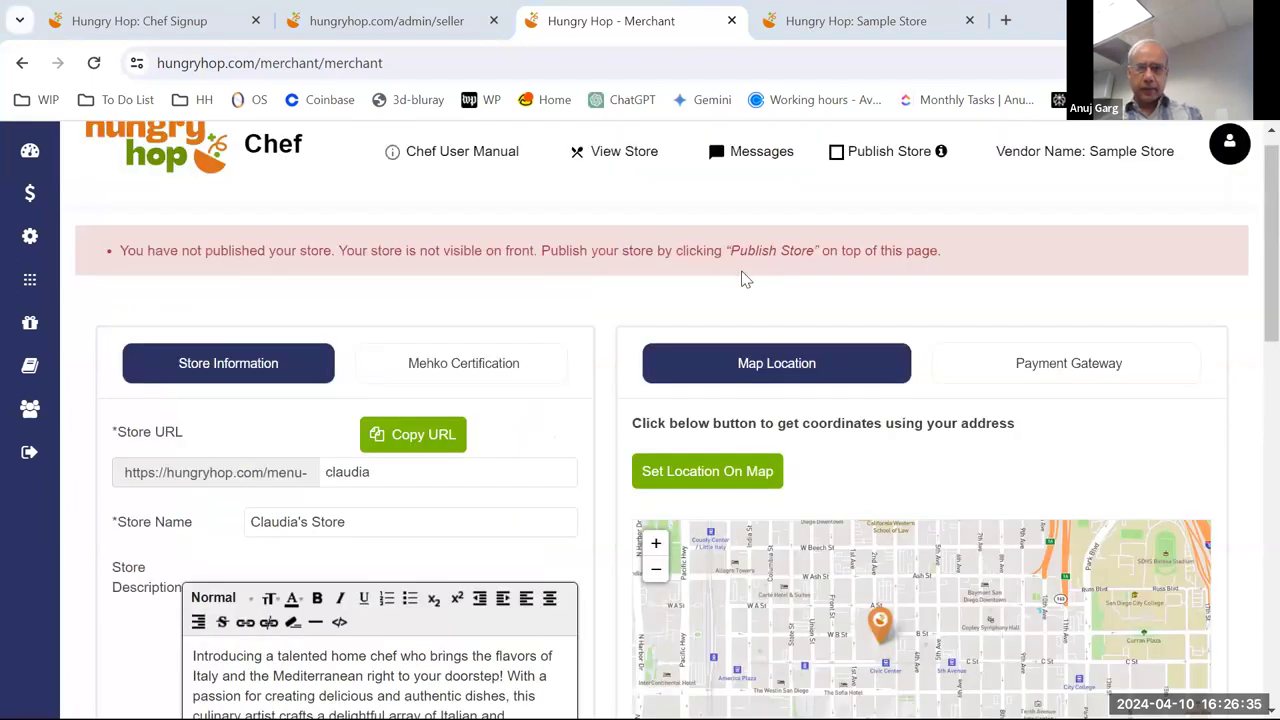
- Open Mehko Certification and keep Is Mehko Verified on Yes, with license number and certificate image
left_click(493, 366)
scroll(569, 380, "down", 2)
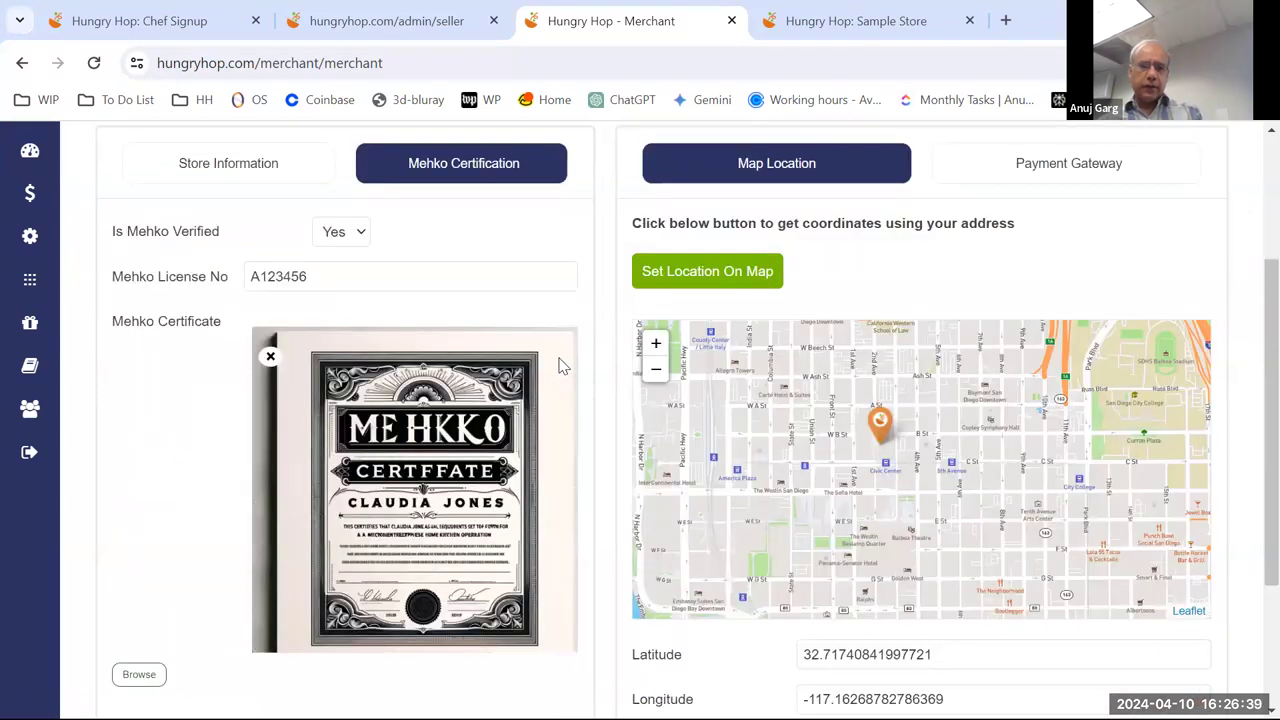
left_click(340, 235)
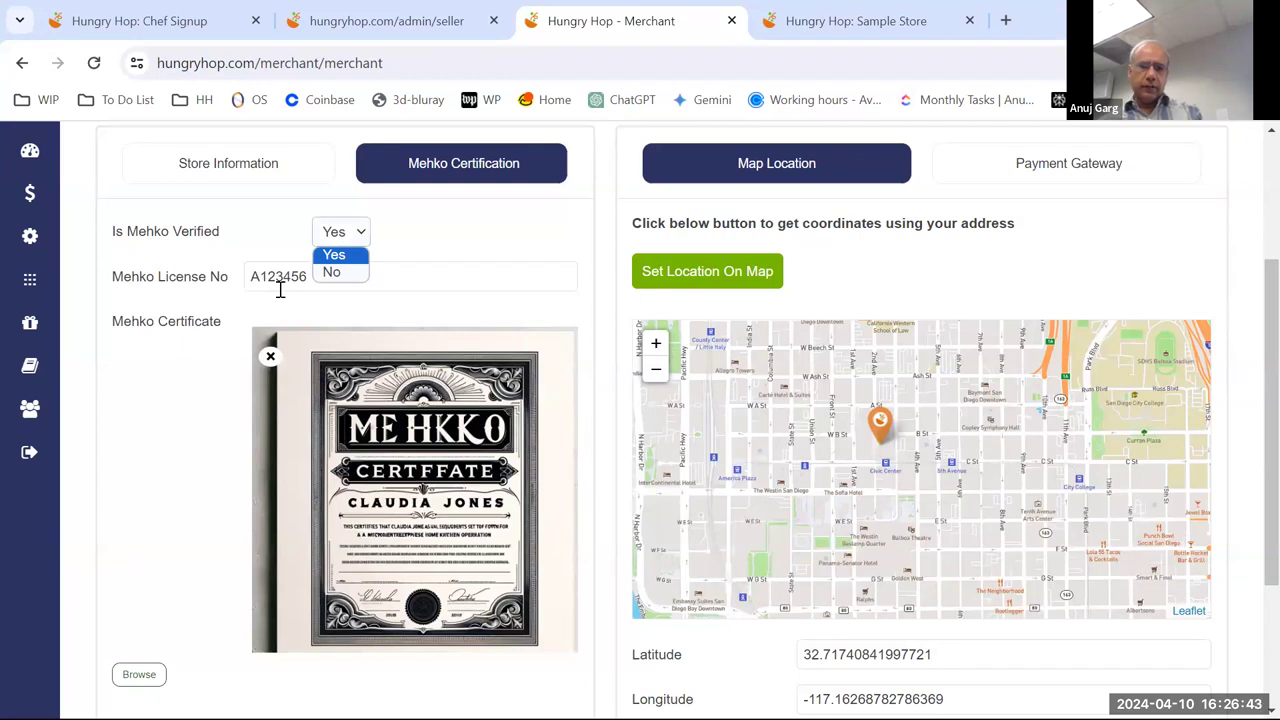
scroll(337, 272, "down", 1)
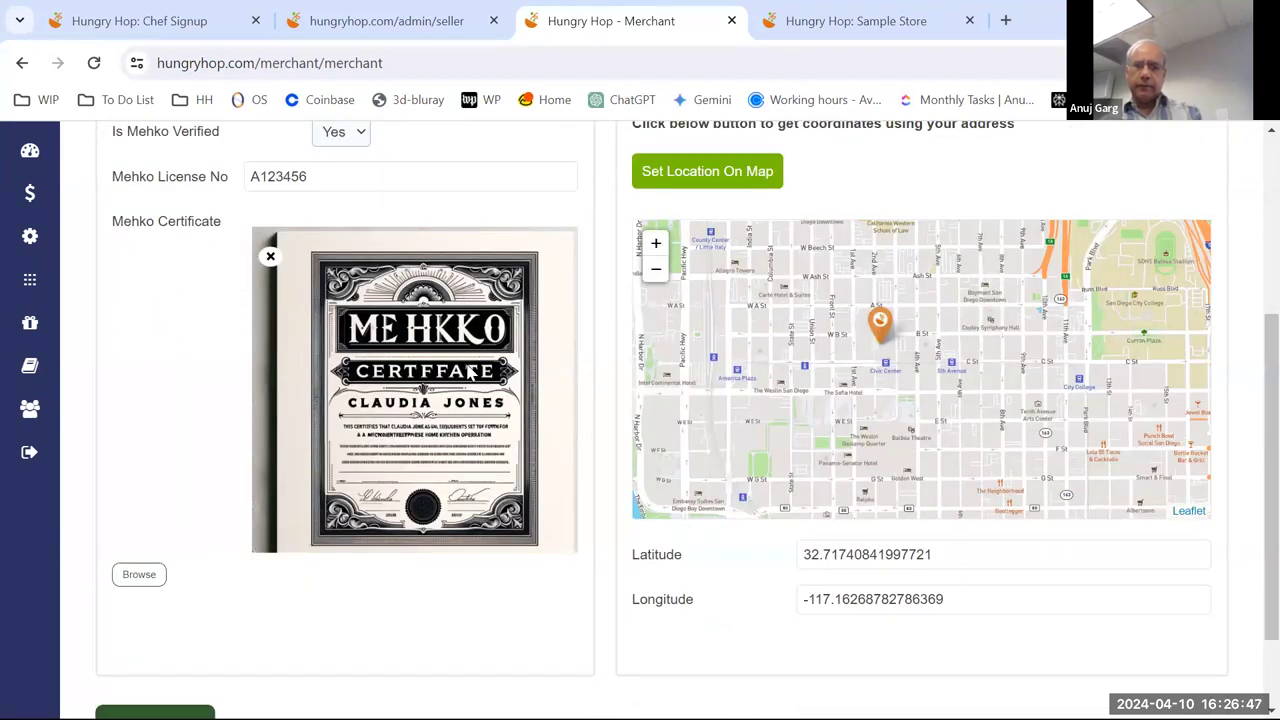
scroll(470, 372, "down", 1)
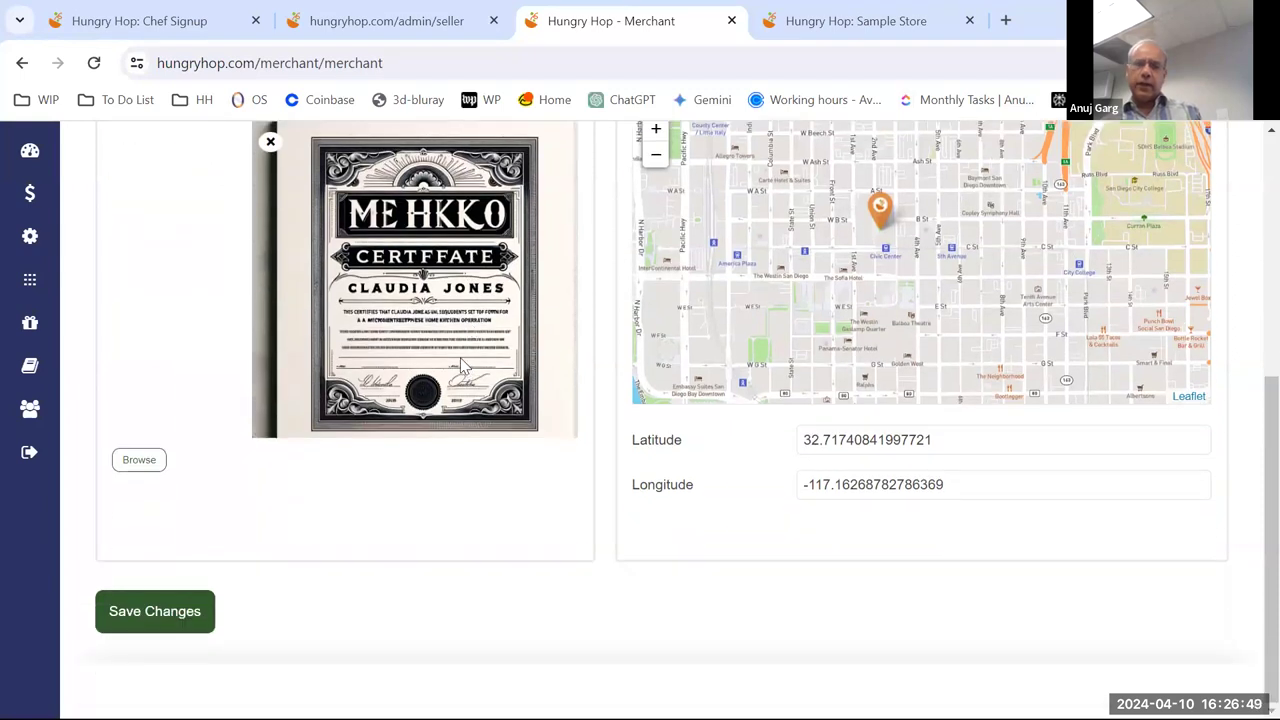
scroll(465, 348, "up", 2)
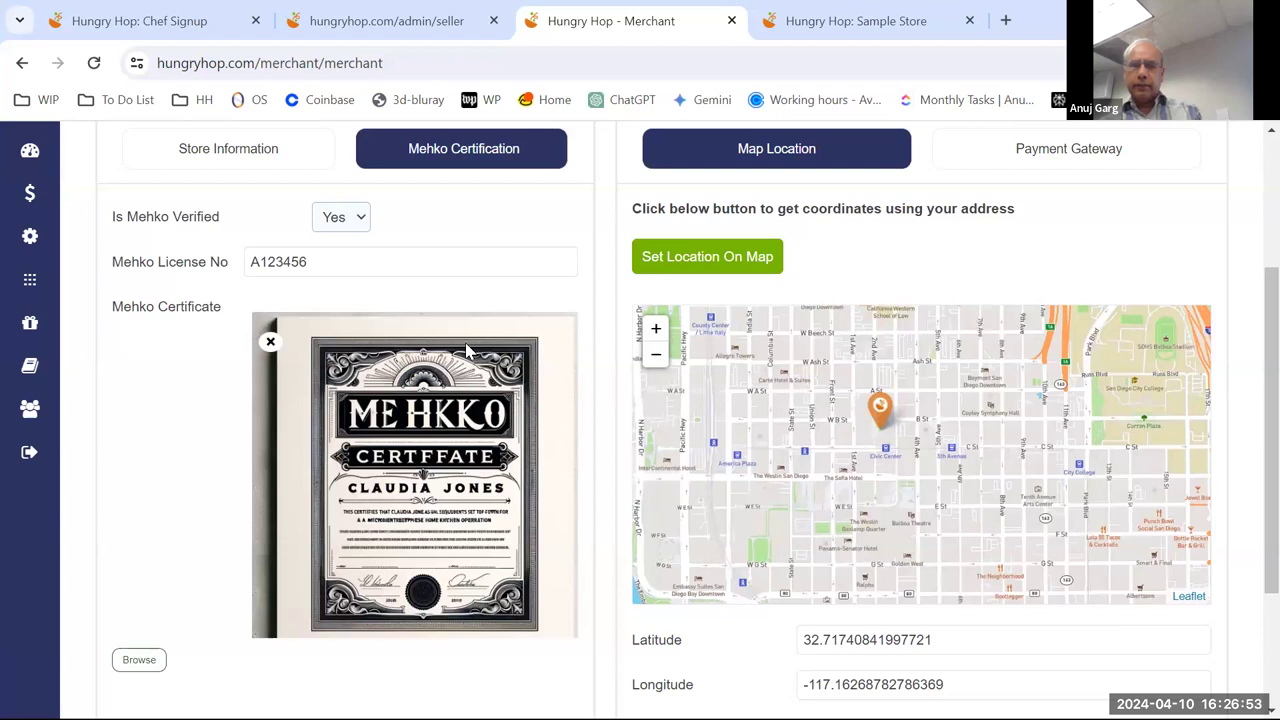
scroll(466, 350, "up", 1)
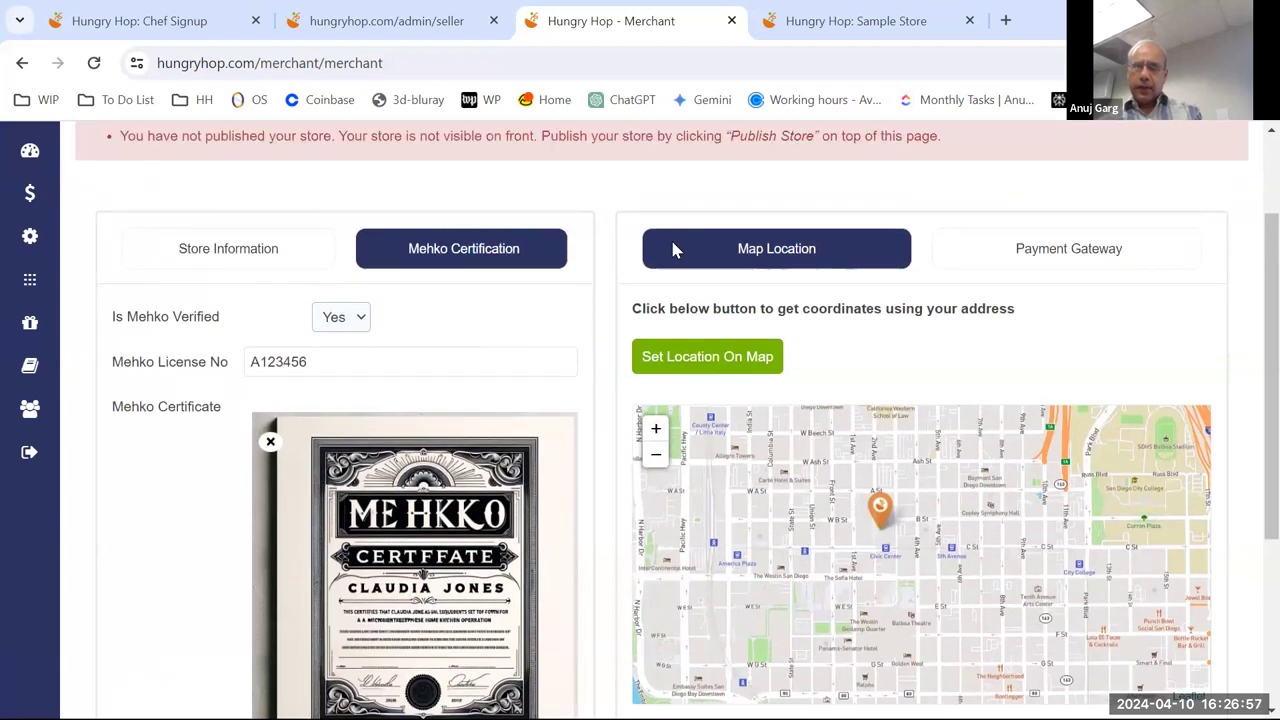
- Open the Payment Gateway tab to confirm the store is connected on Stripe and active
left_click(1068, 256)
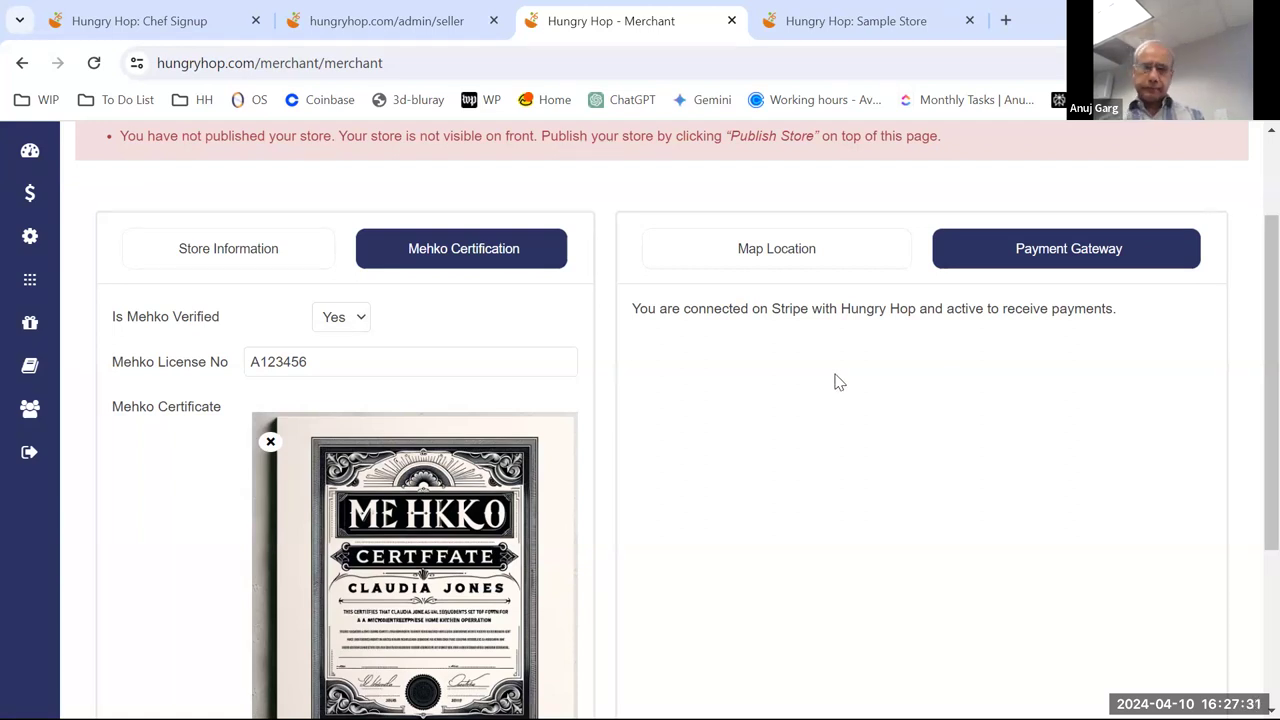
scroll(838, 382, "down", 2)
scroll(838, 382, "down", 1)
scroll(836, 381, "up", 5)
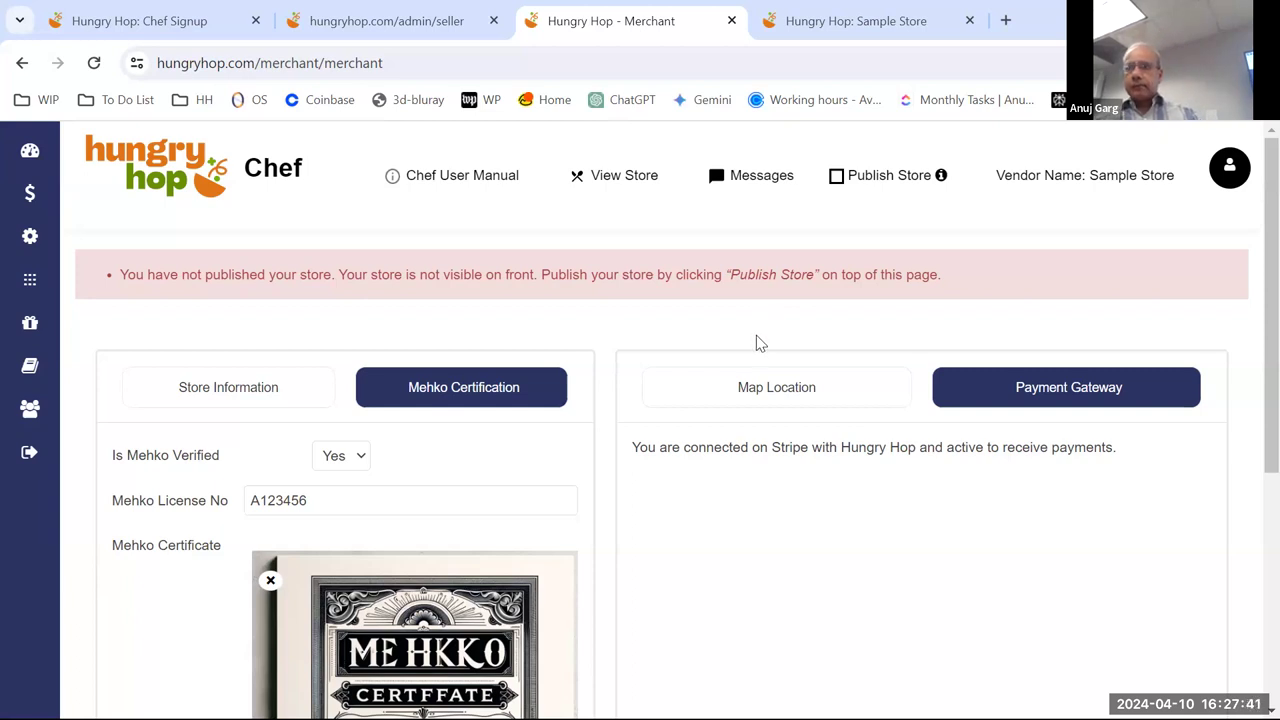
scroll(757, 344, "down", 3)
scroll(757, 344, "down", 1)
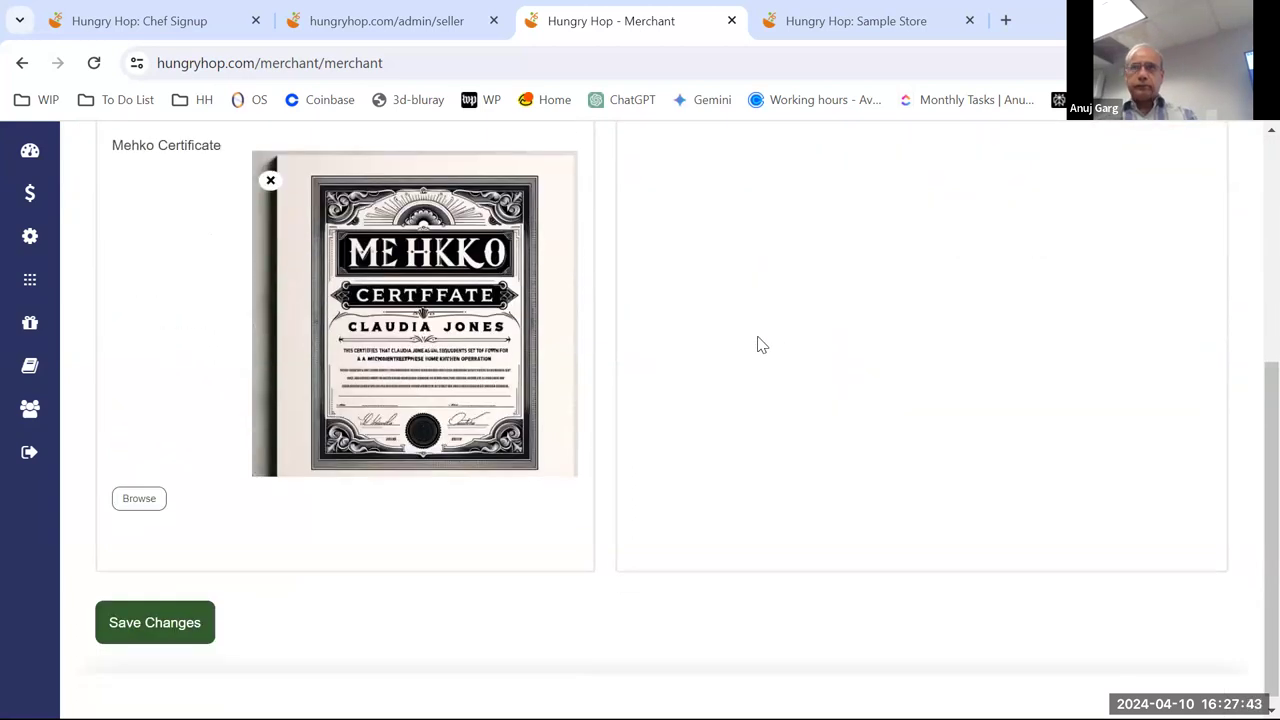
- Expand the sidebar Settings gear submenu listing Store Settings and Store Photo Gallery
scroll(757, 340, "up", 3)
scroll(757, 337, "up", 2)
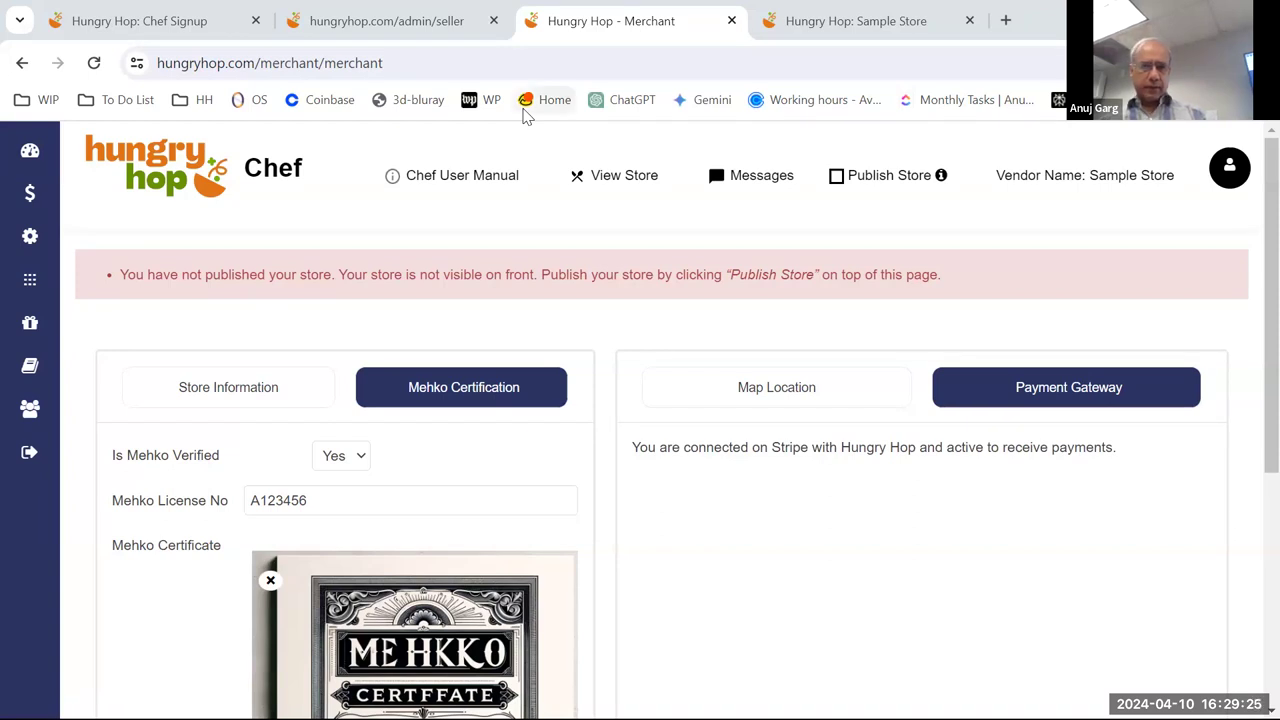
scroll(655, 345, "down", 2)
scroll(658, 343, "up", 1)
scroll(655, 345, "up", 1)
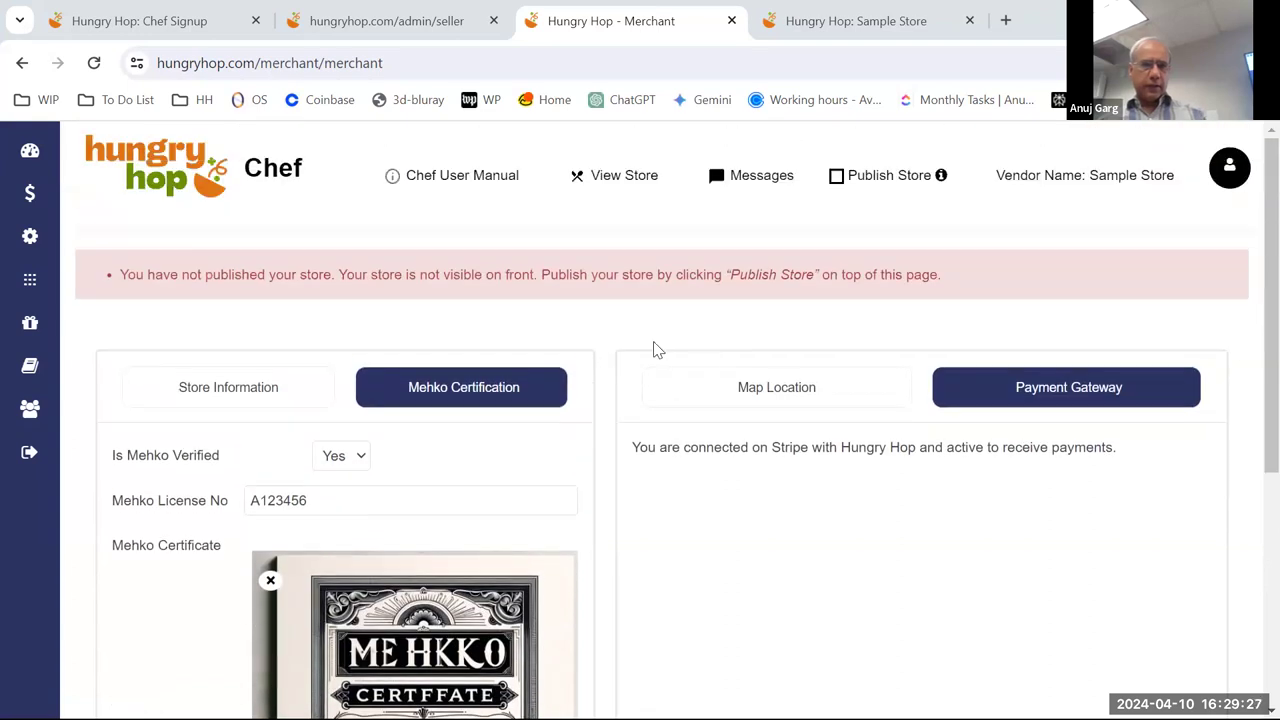
mouse_move(80, 250)
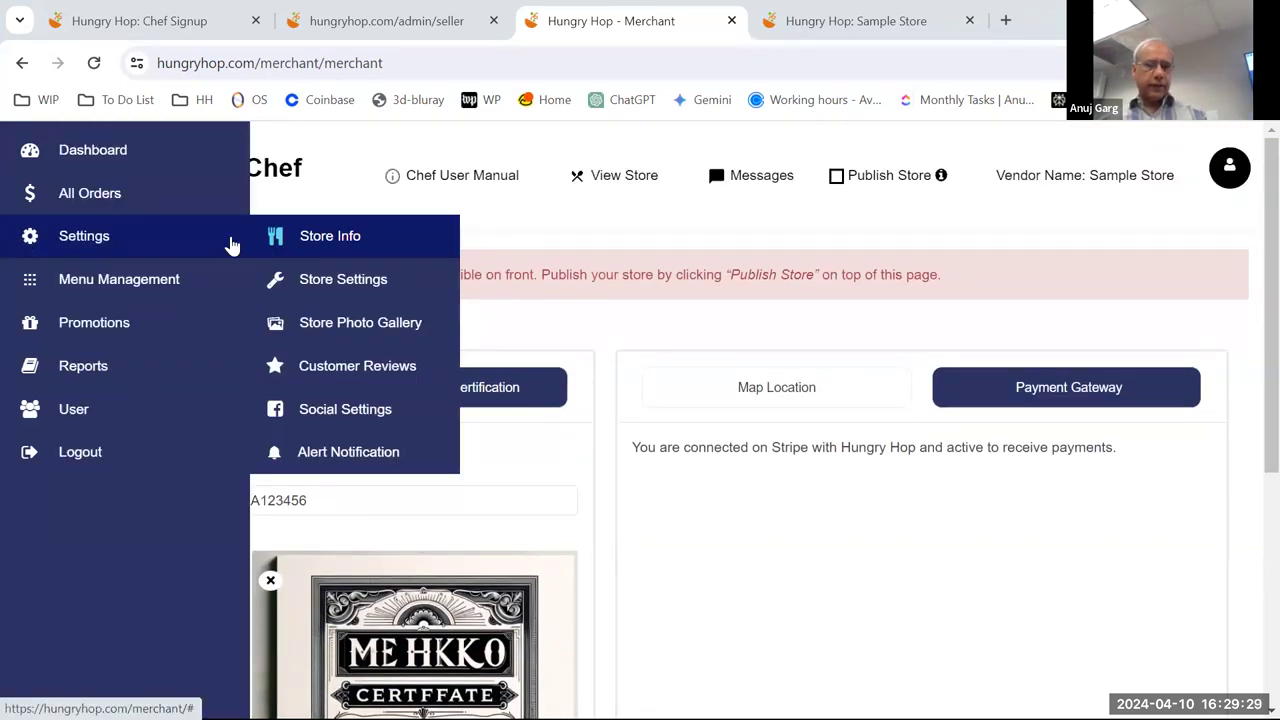
- Open Store Settings and review ordering enabled, 48 cancel hours and zero minimum pickup lead time
left_click(340, 288)
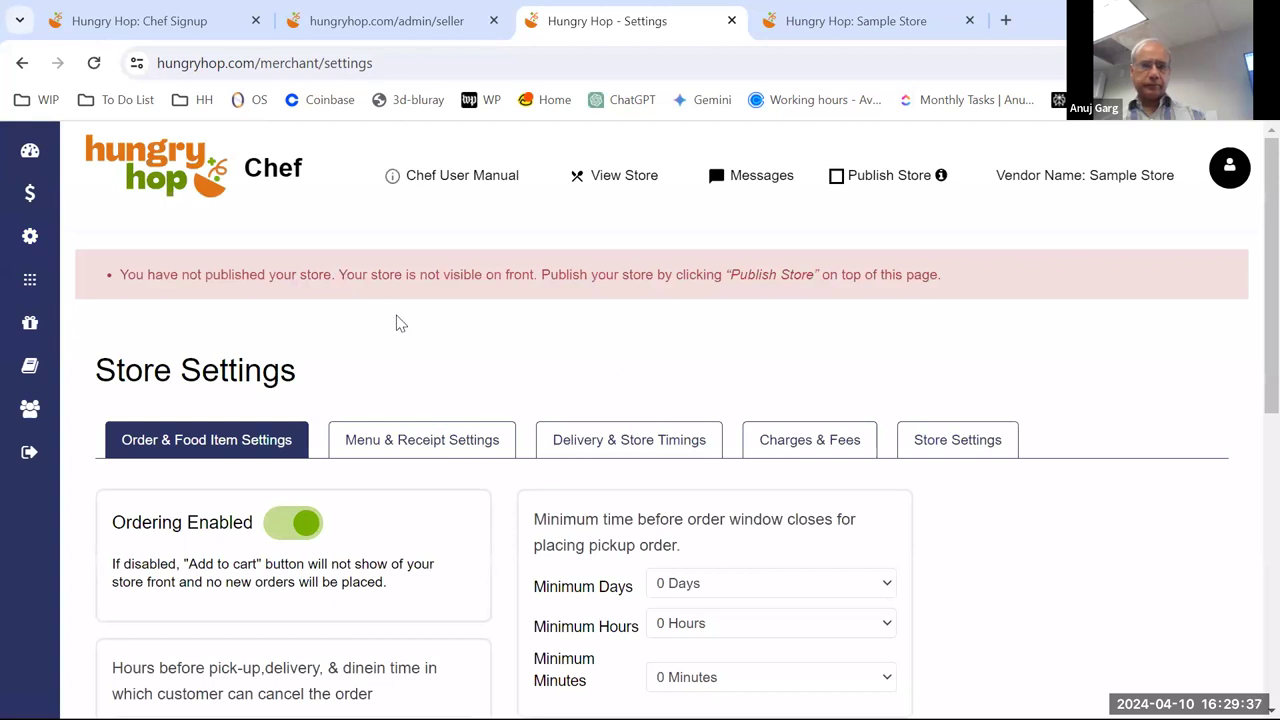
scroll(400, 312, "down", 1)
scroll(400, 310, "down", 2)
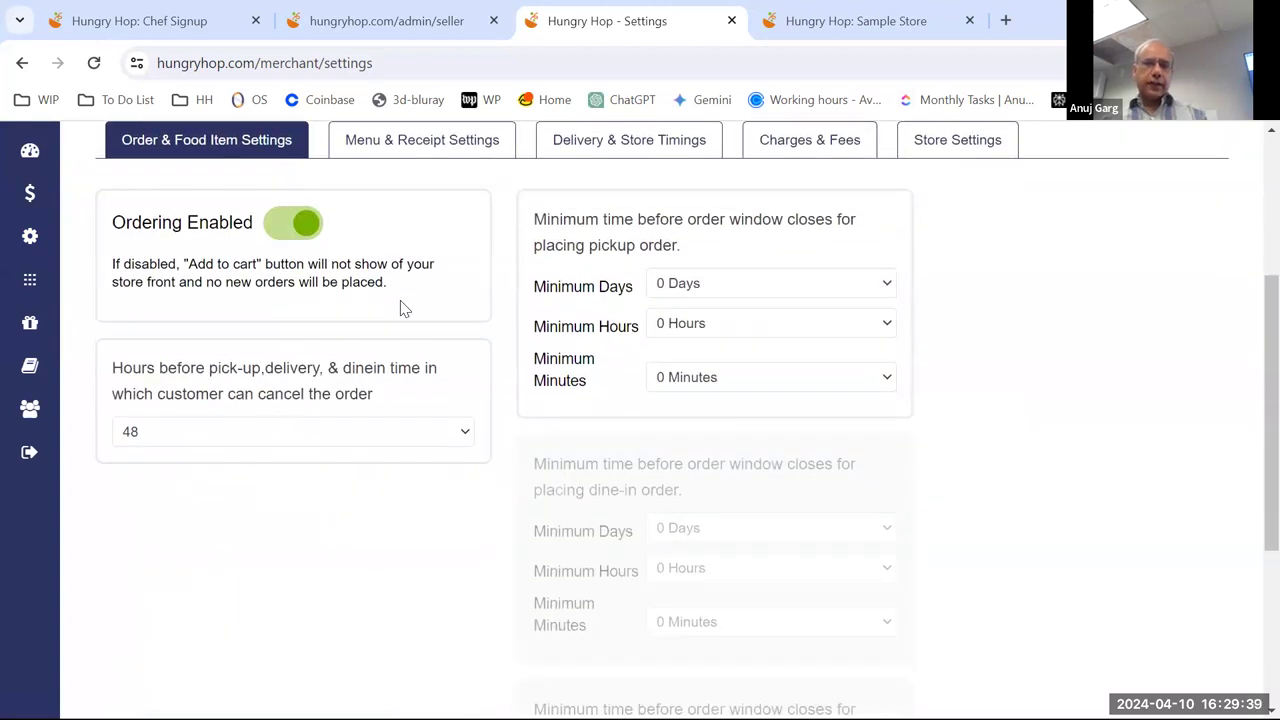
scroll(400, 310, "up", 1)
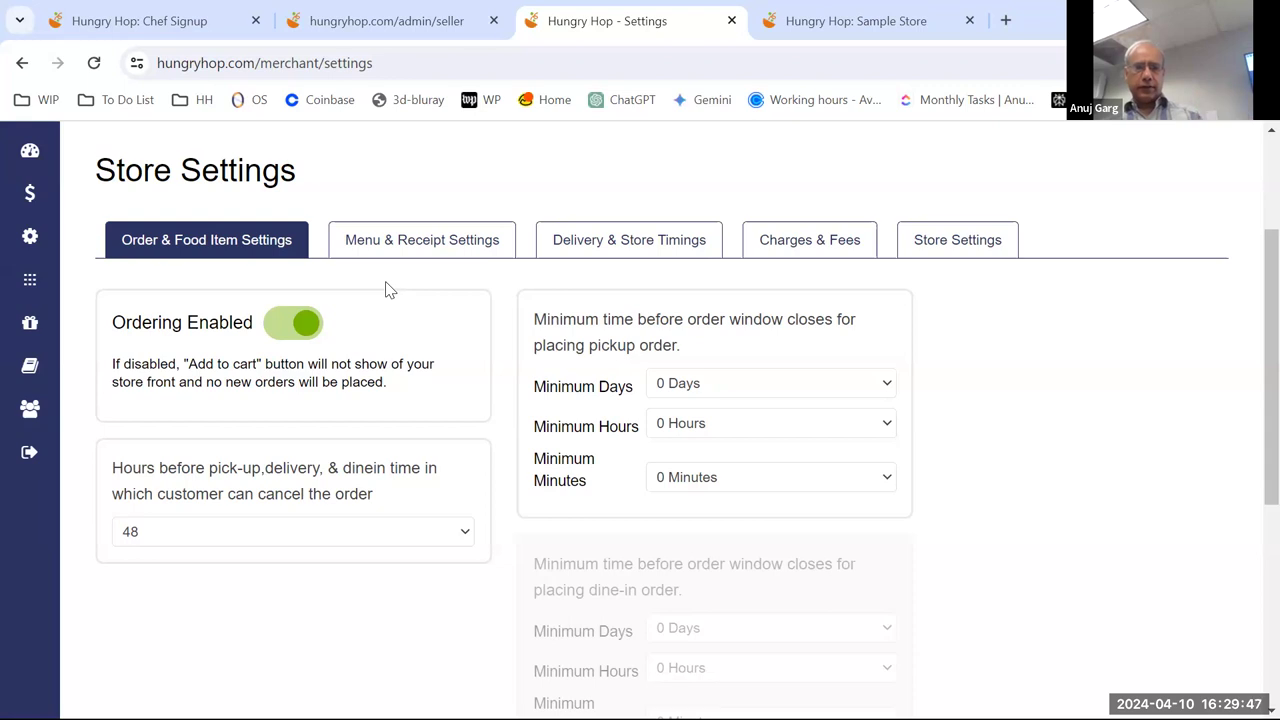
scroll(390, 286, "down", 1)
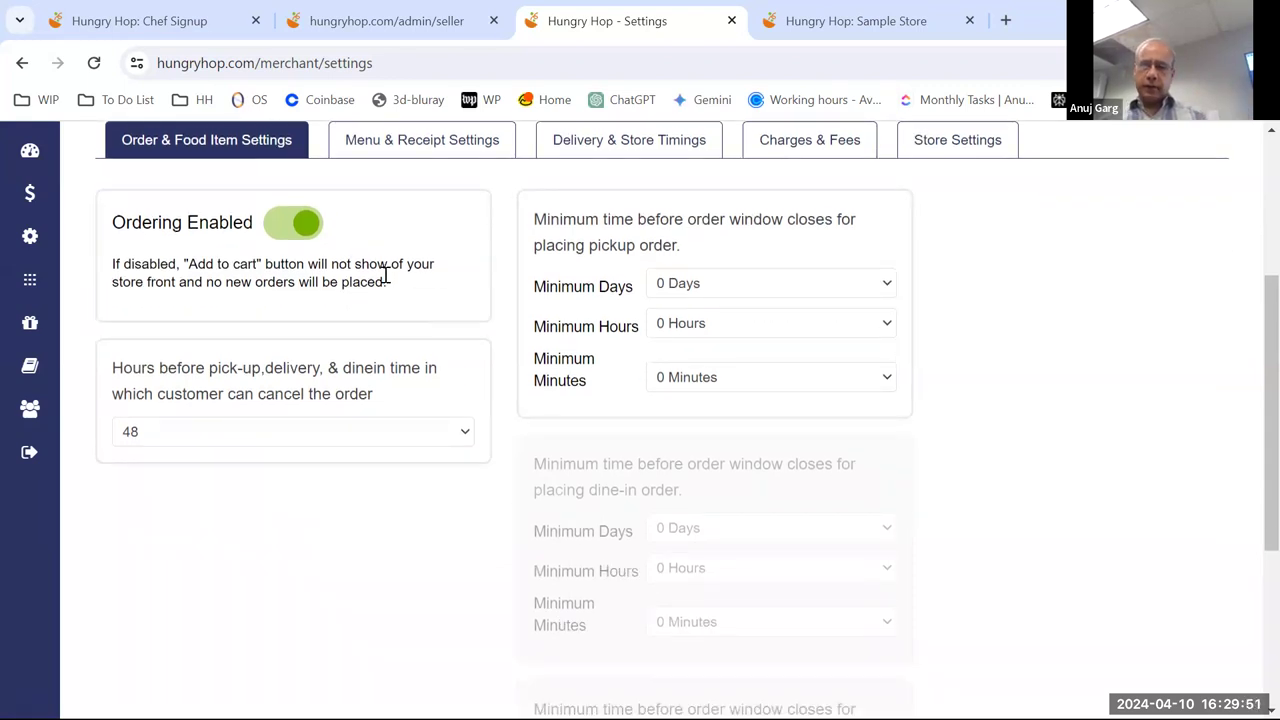
scroll(384, 277, "up", 1)
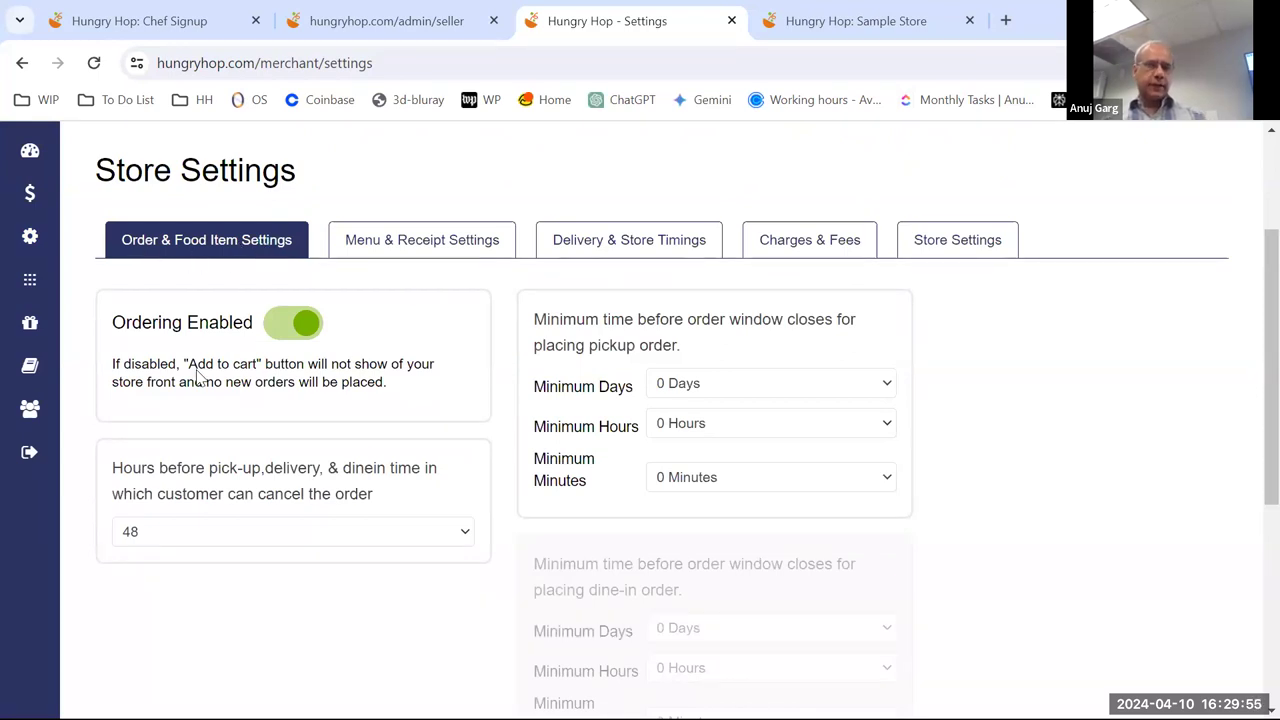
scroll(197, 374, "down", 1)
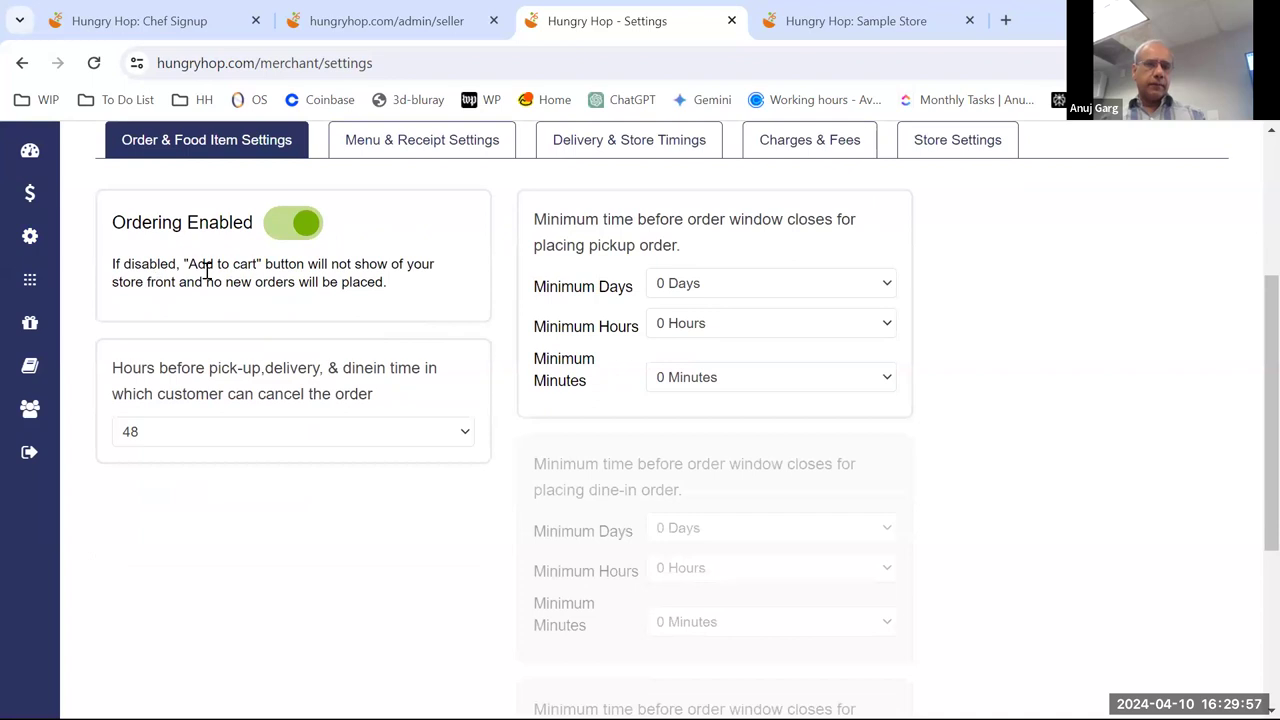
left_click(311, 228)
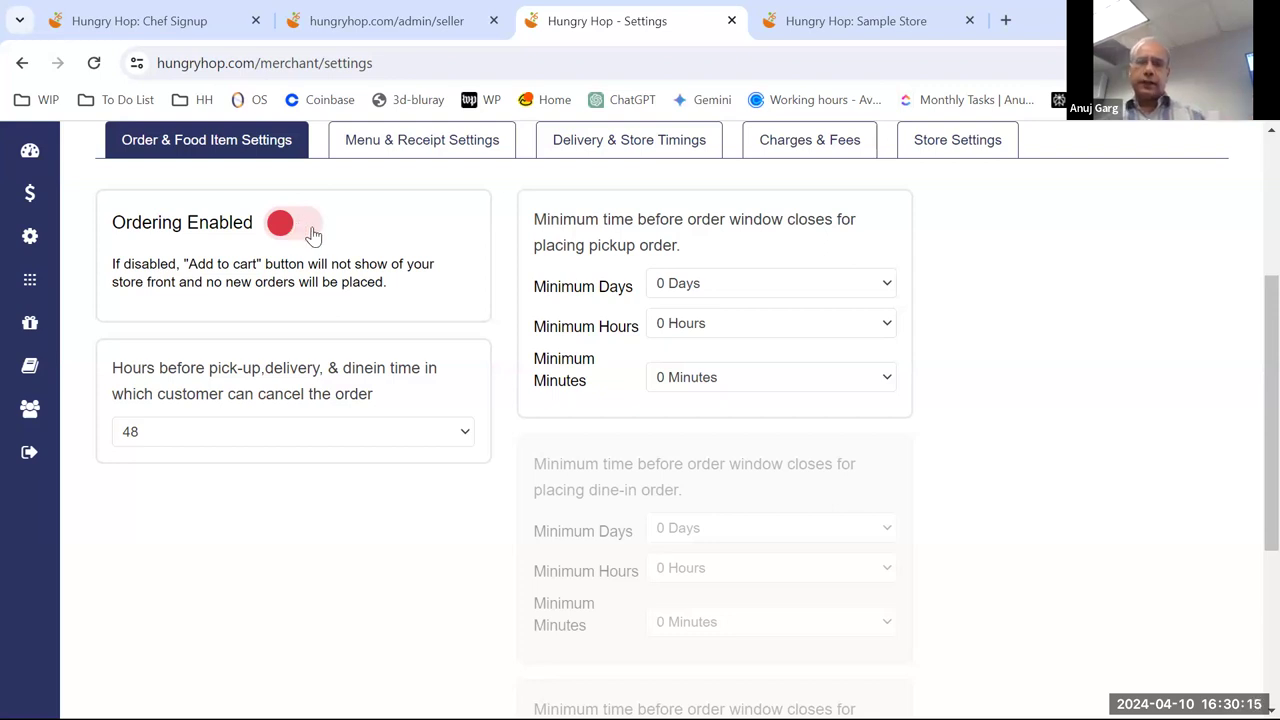
left_click(313, 233)
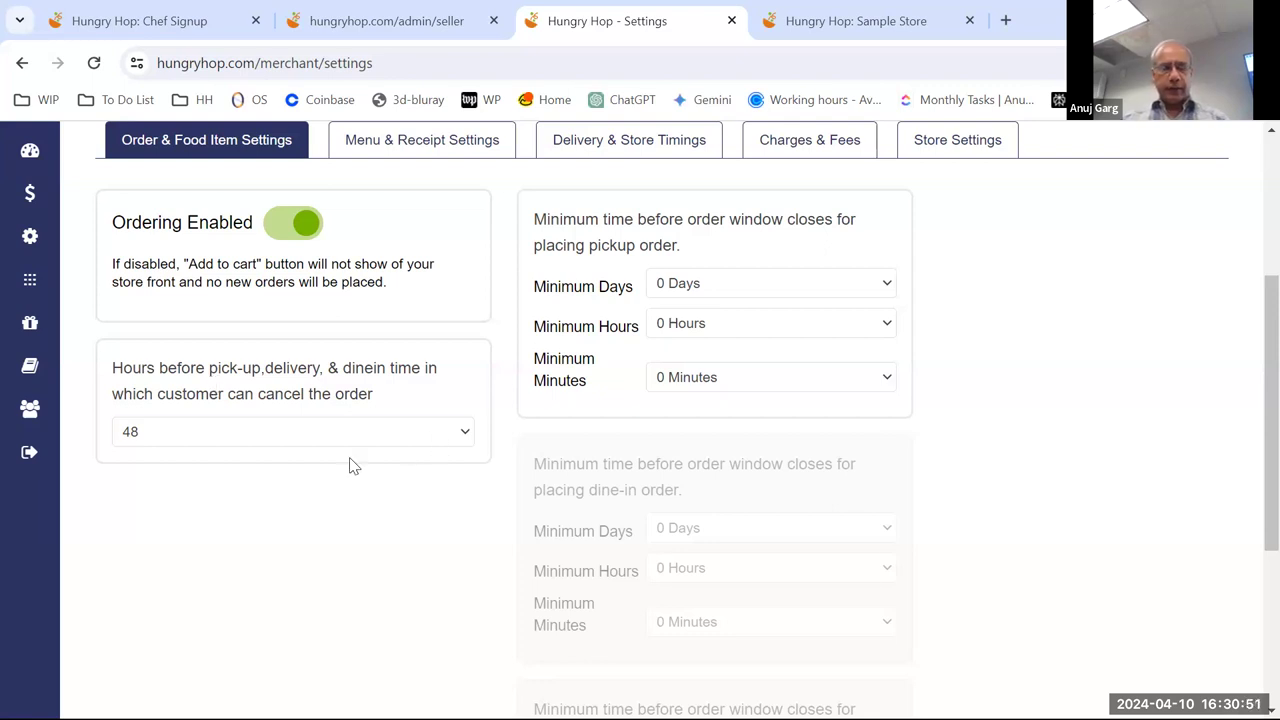
left_click(295, 437)
left_click(240, 457)
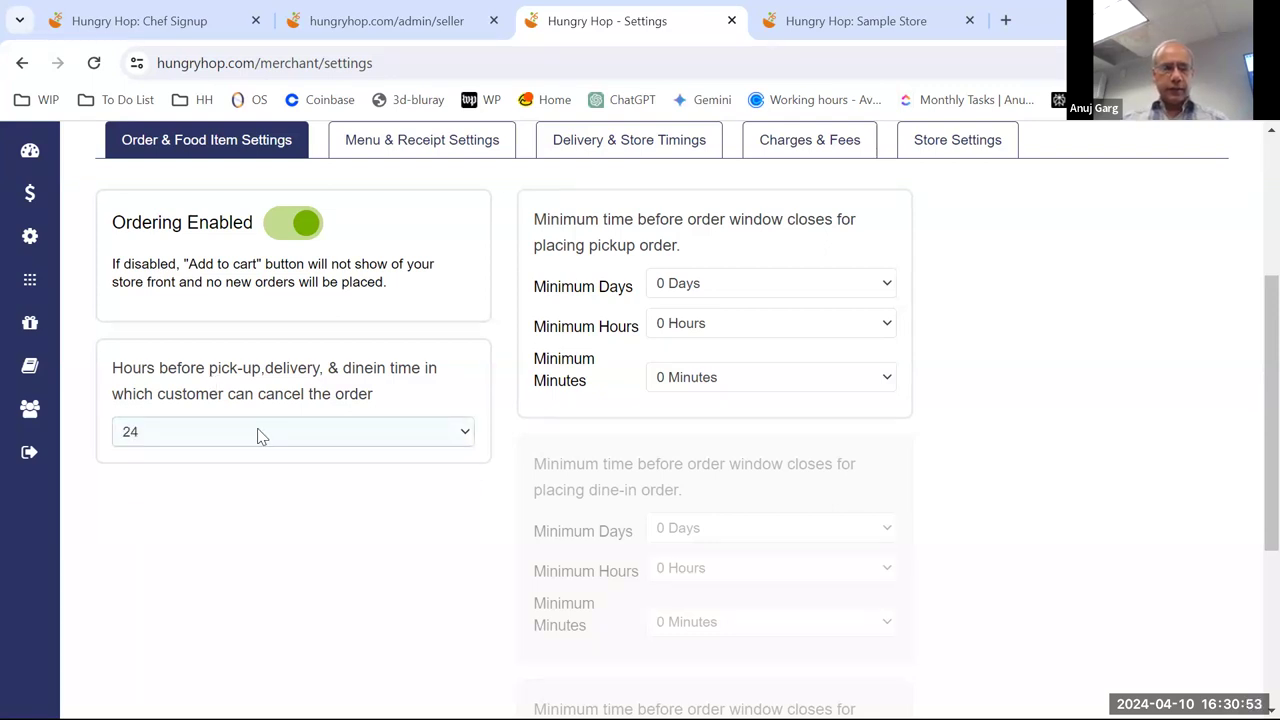
left_click(258, 435)
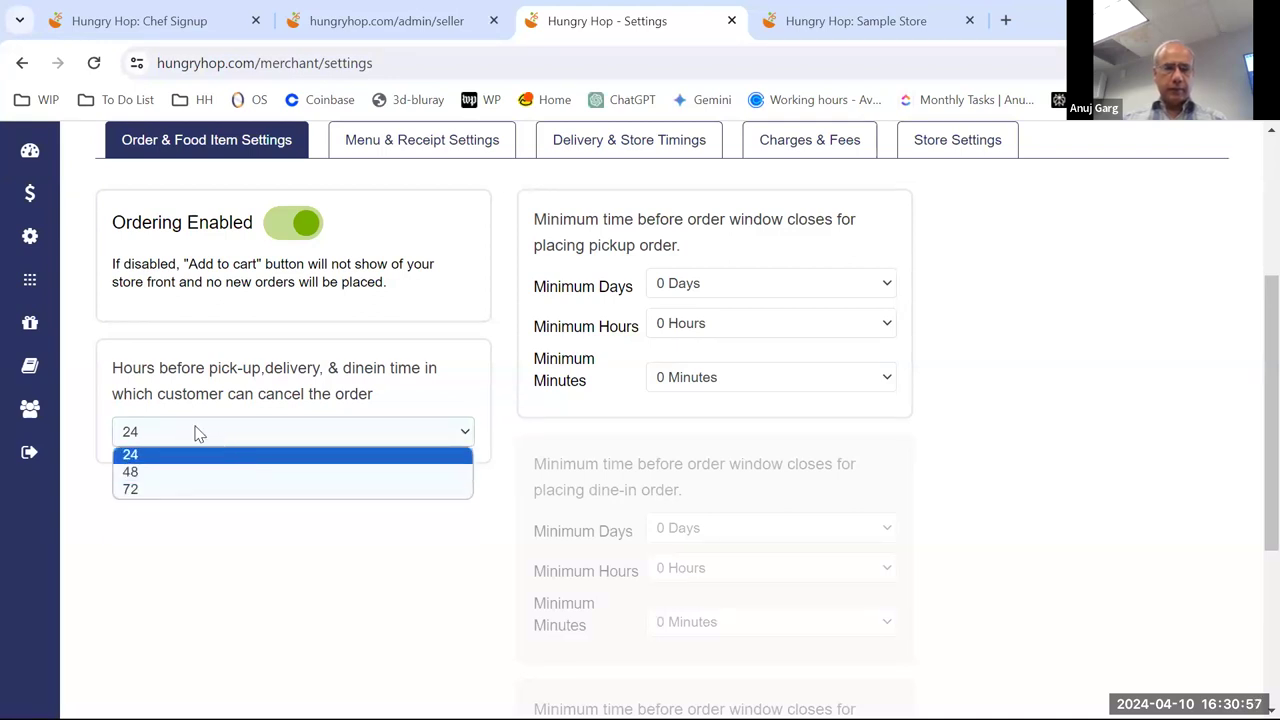
left_click(240, 390)
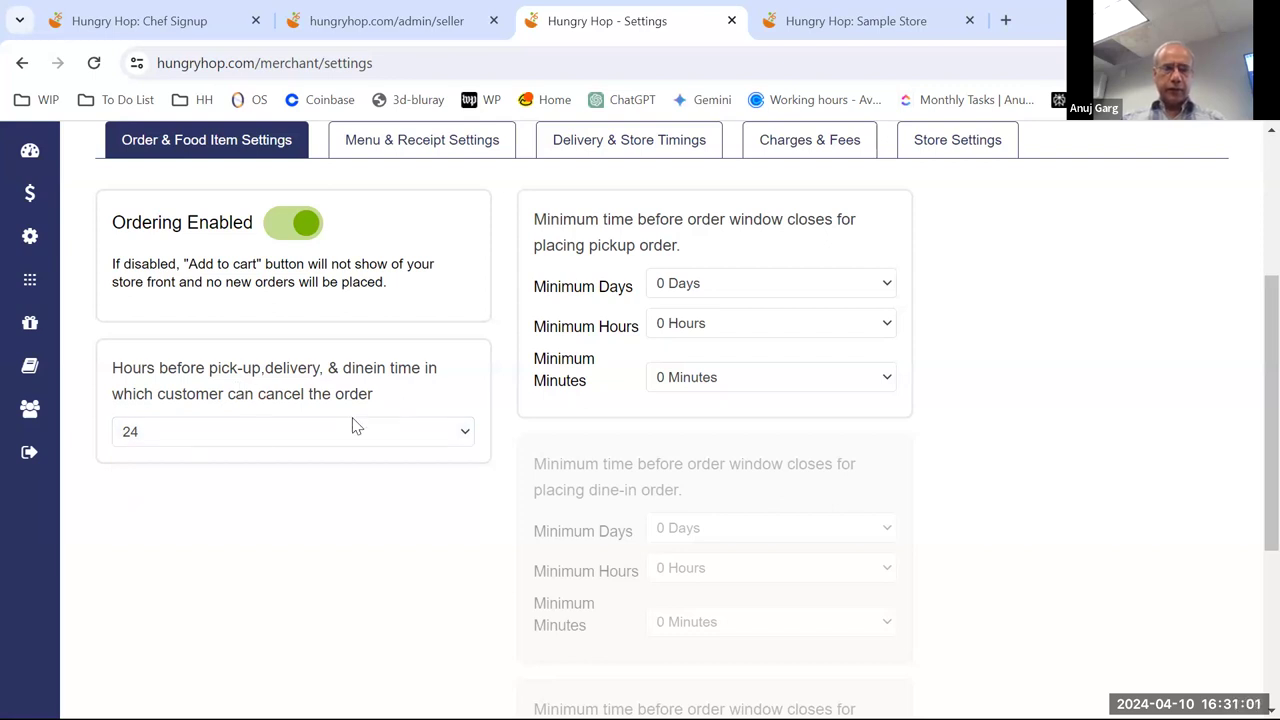
left_click(240, 432)
left_click(240, 455)
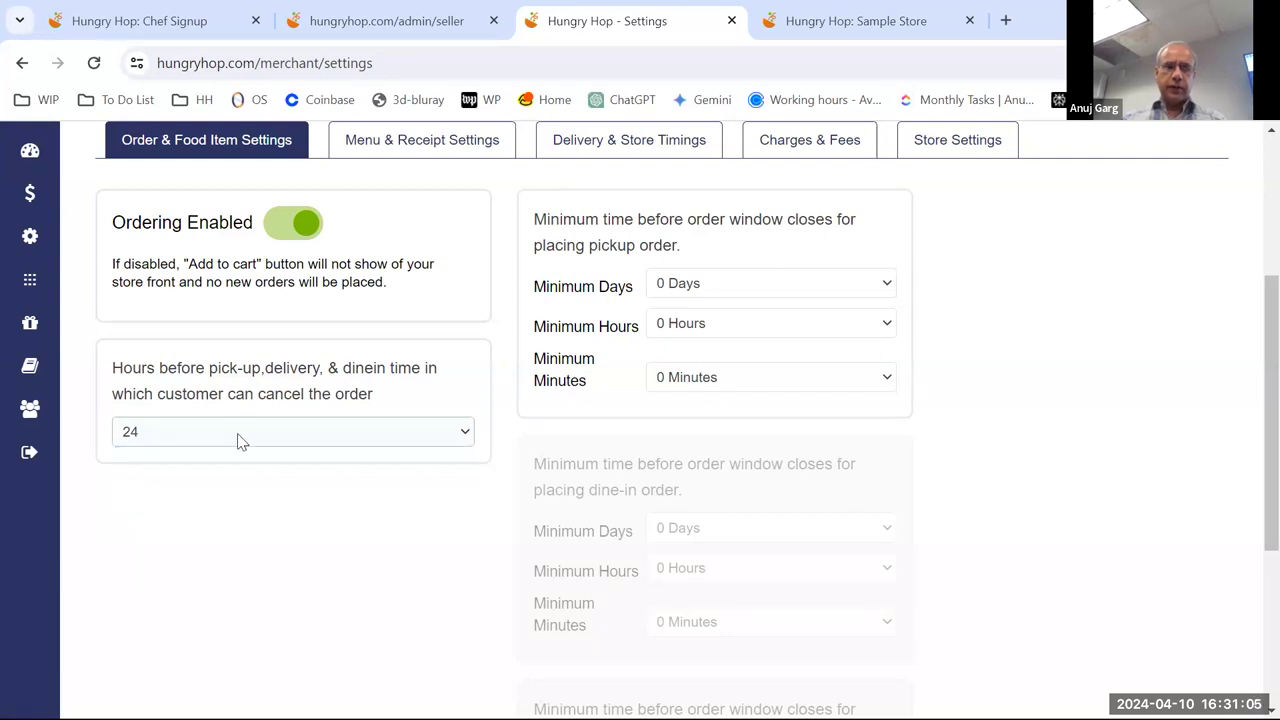
left_click(240, 440)
left_click(513, 345)
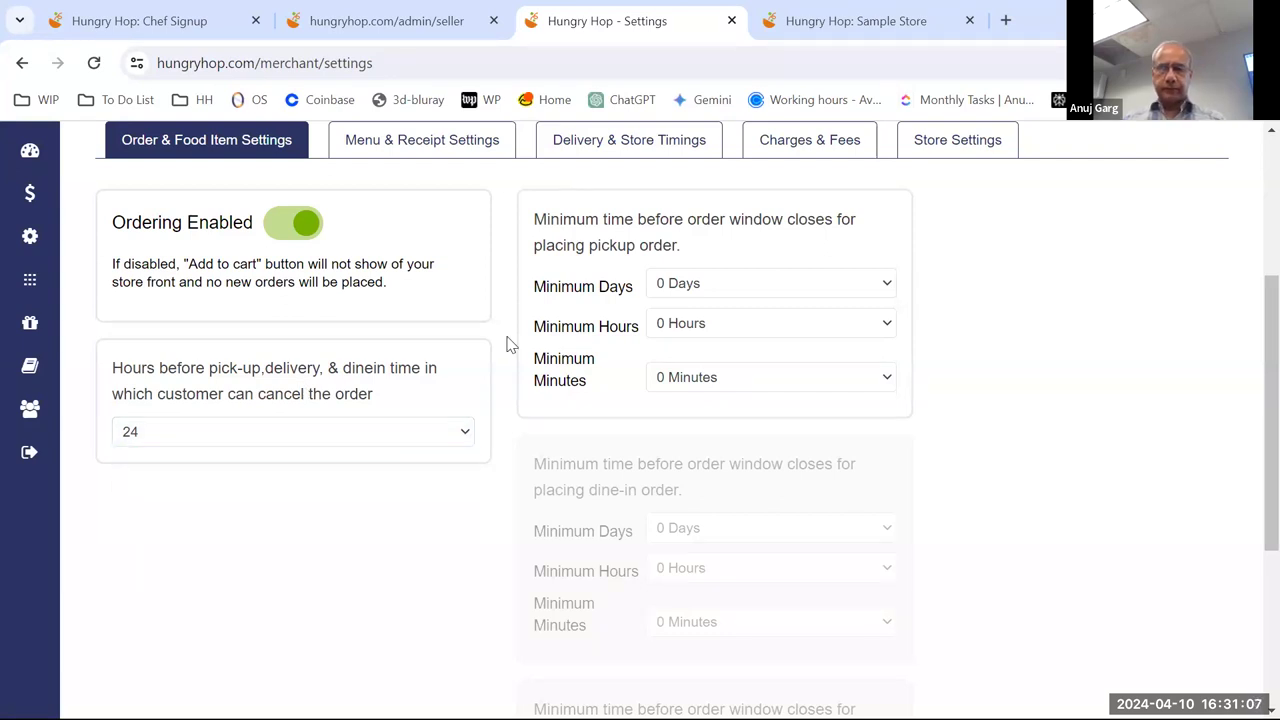
scroll(965, 378, "down", 1)
scroll(965, 378, "up", 1)
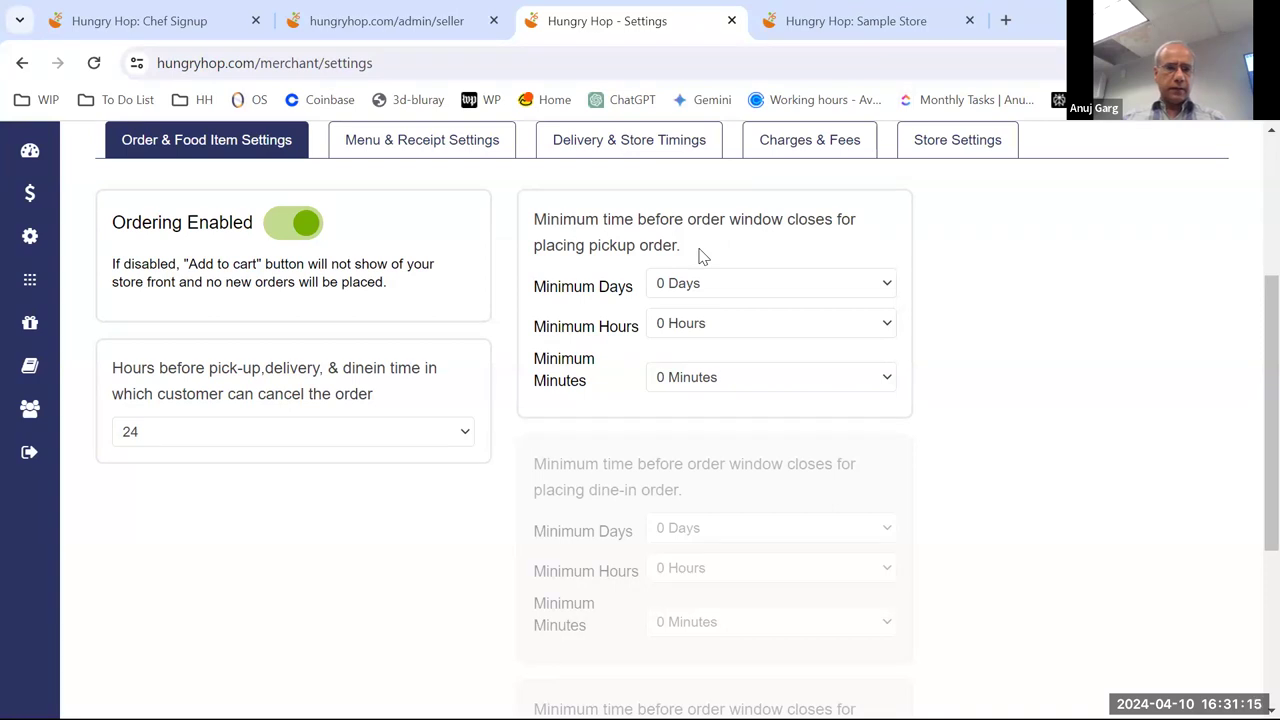
left_click(433, 437)
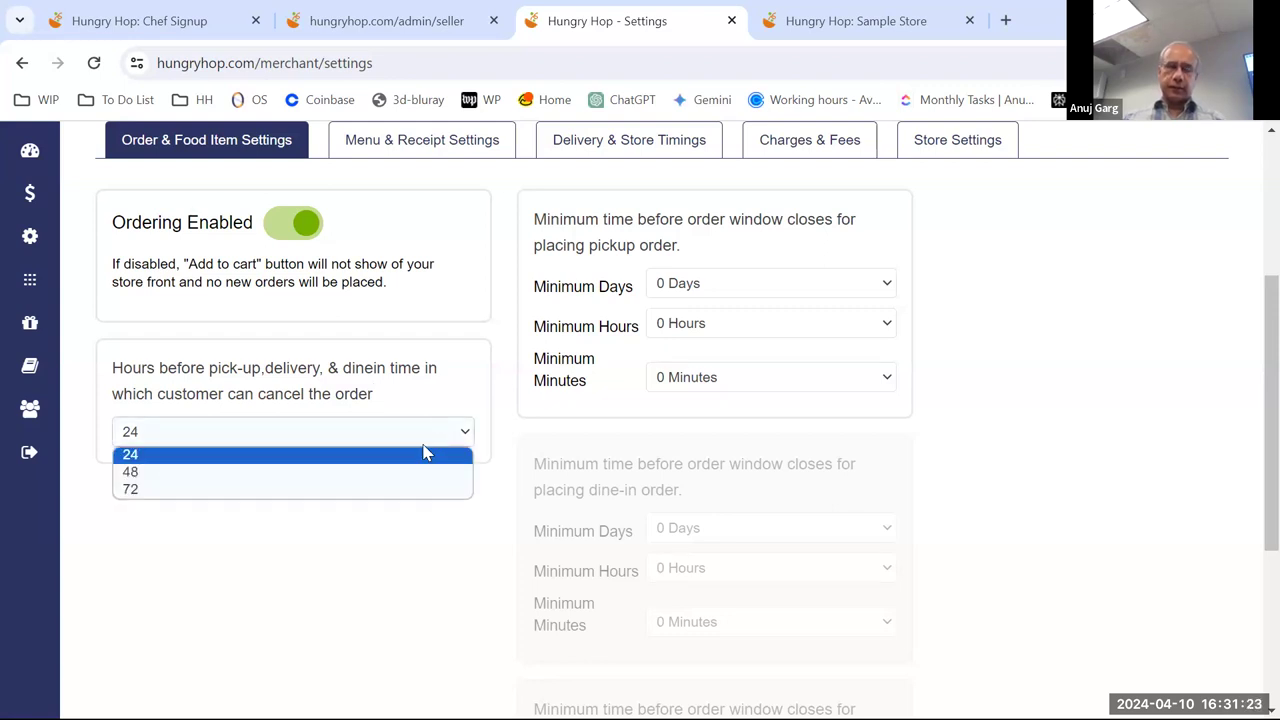
left_click(417, 473)
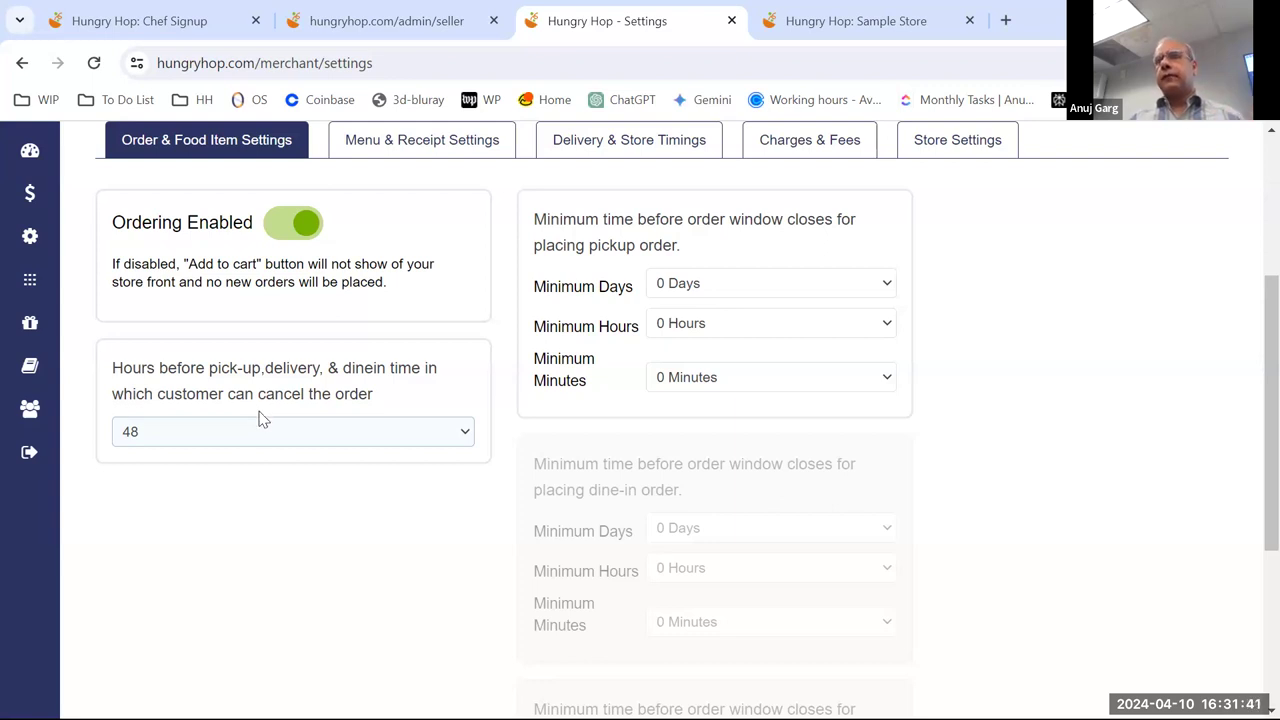
left_click(203, 431)
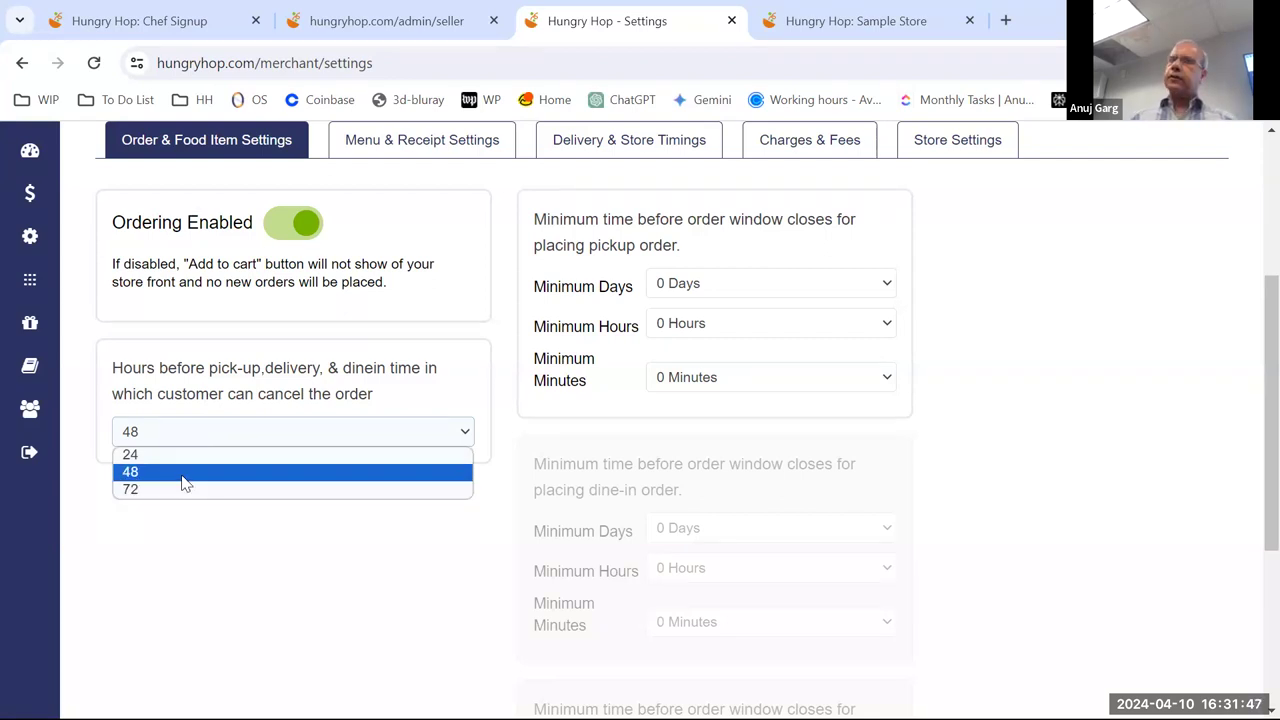
left_click(182, 473)
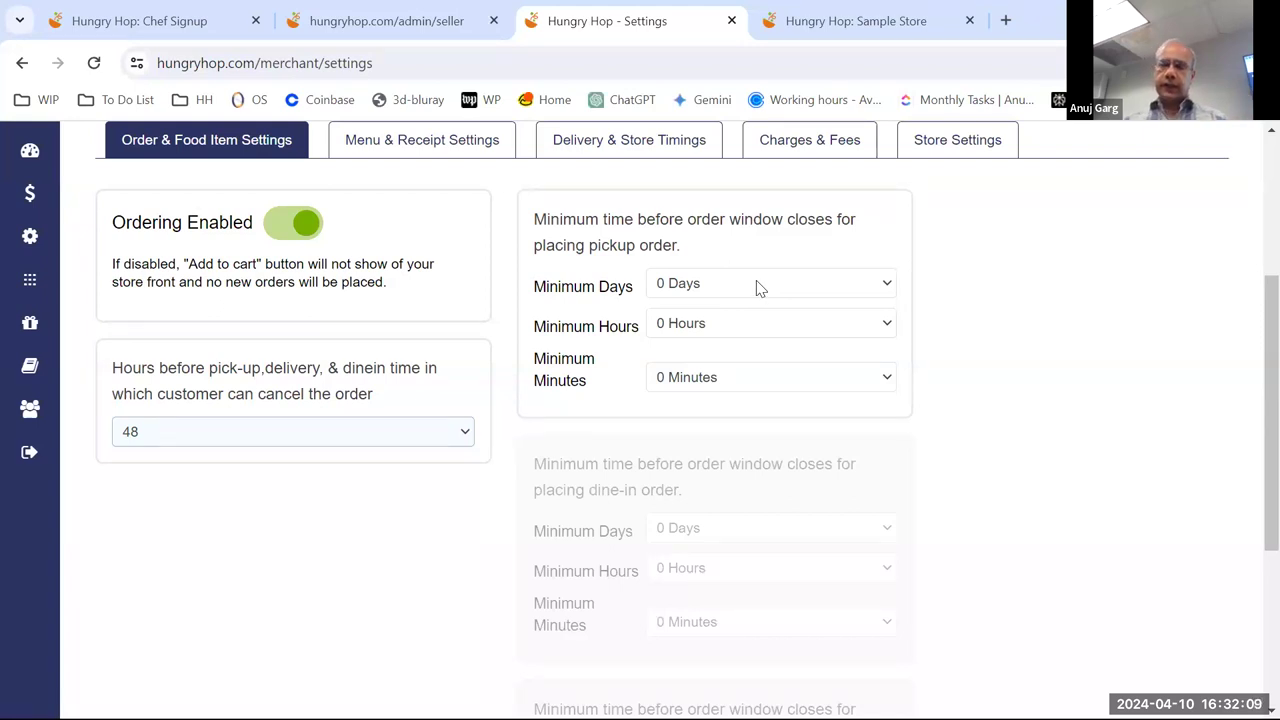
left_click(760, 288)
scroll(805, 405, "down", 4)
scroll(805, 400, "up", 4)
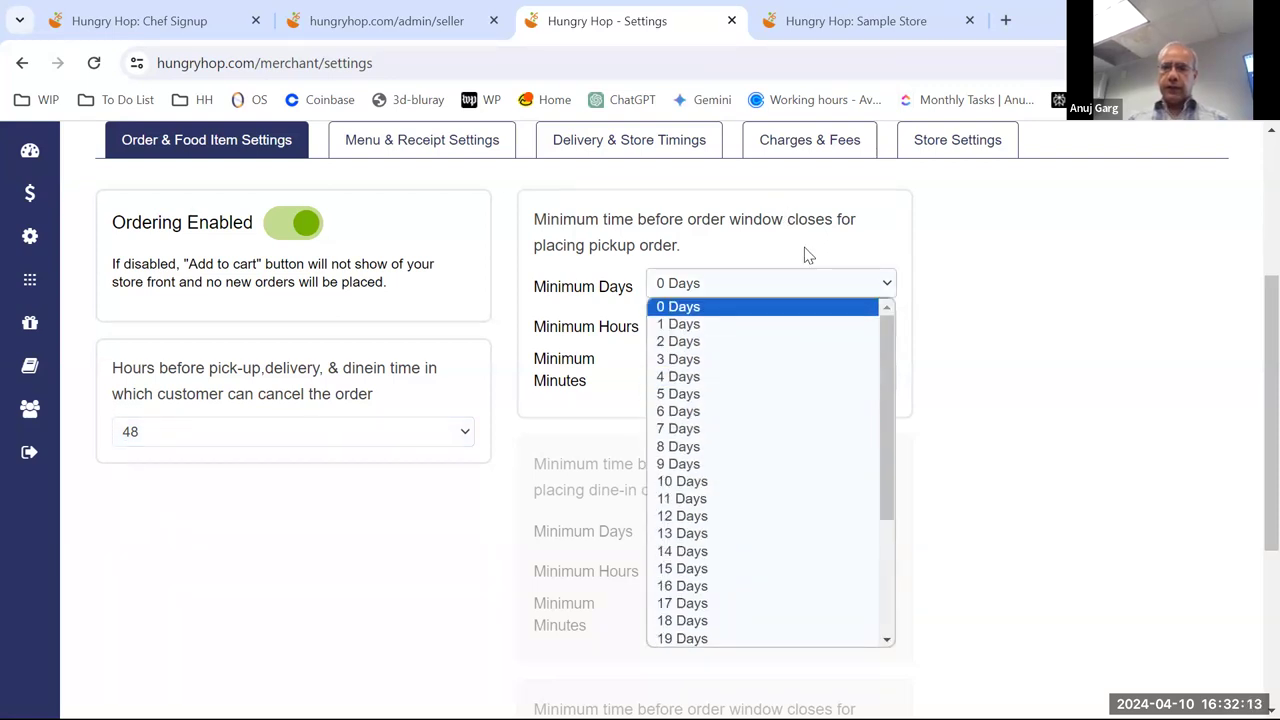
left_click(806, 255)
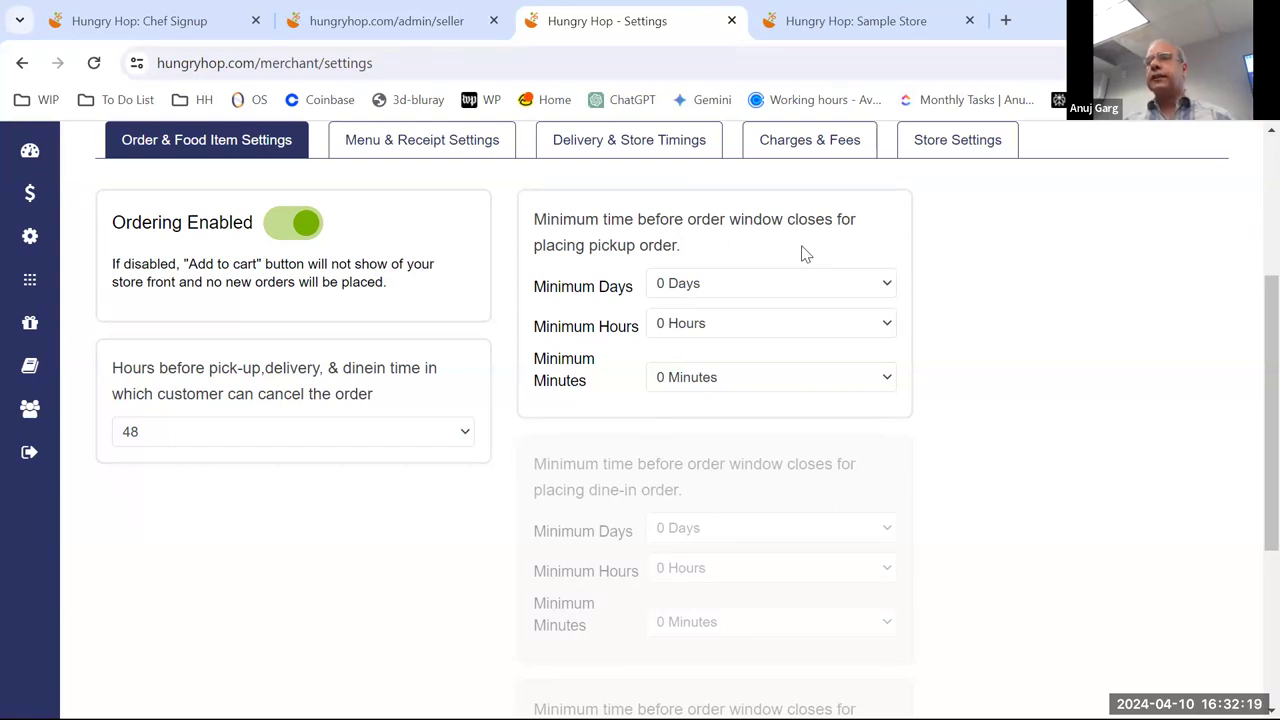
left_click(767, 331)
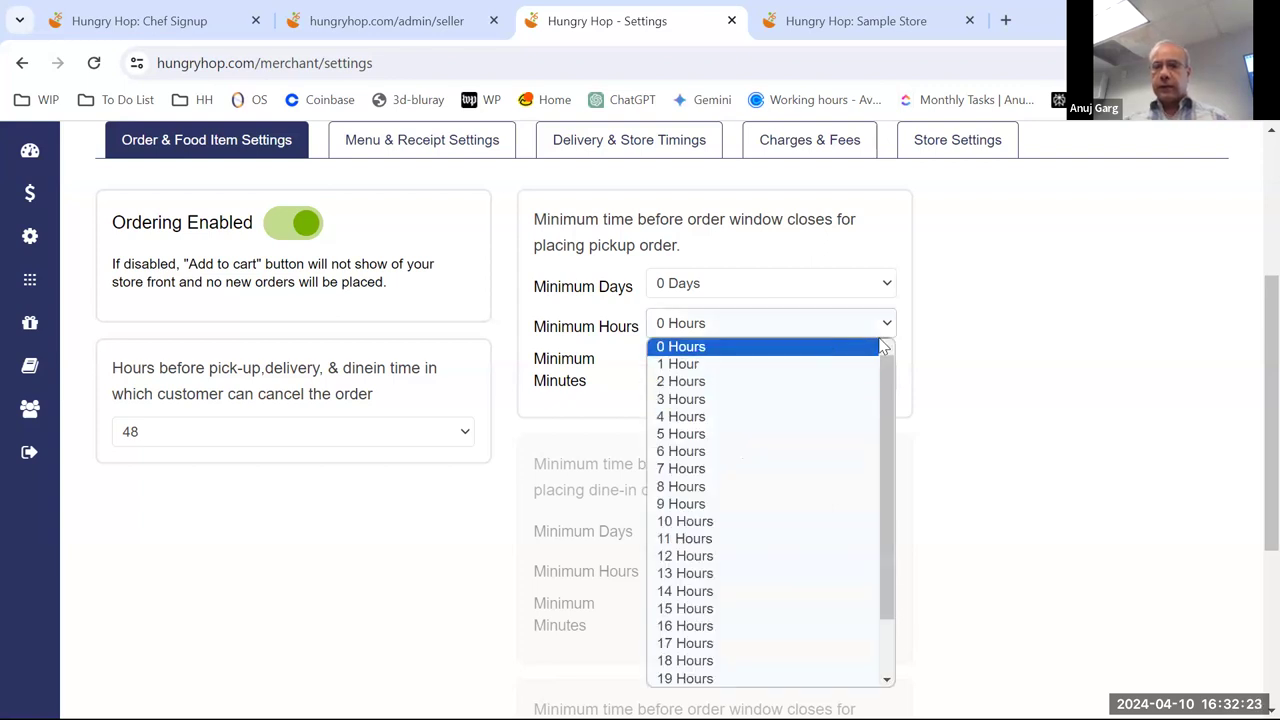
key("Escape")
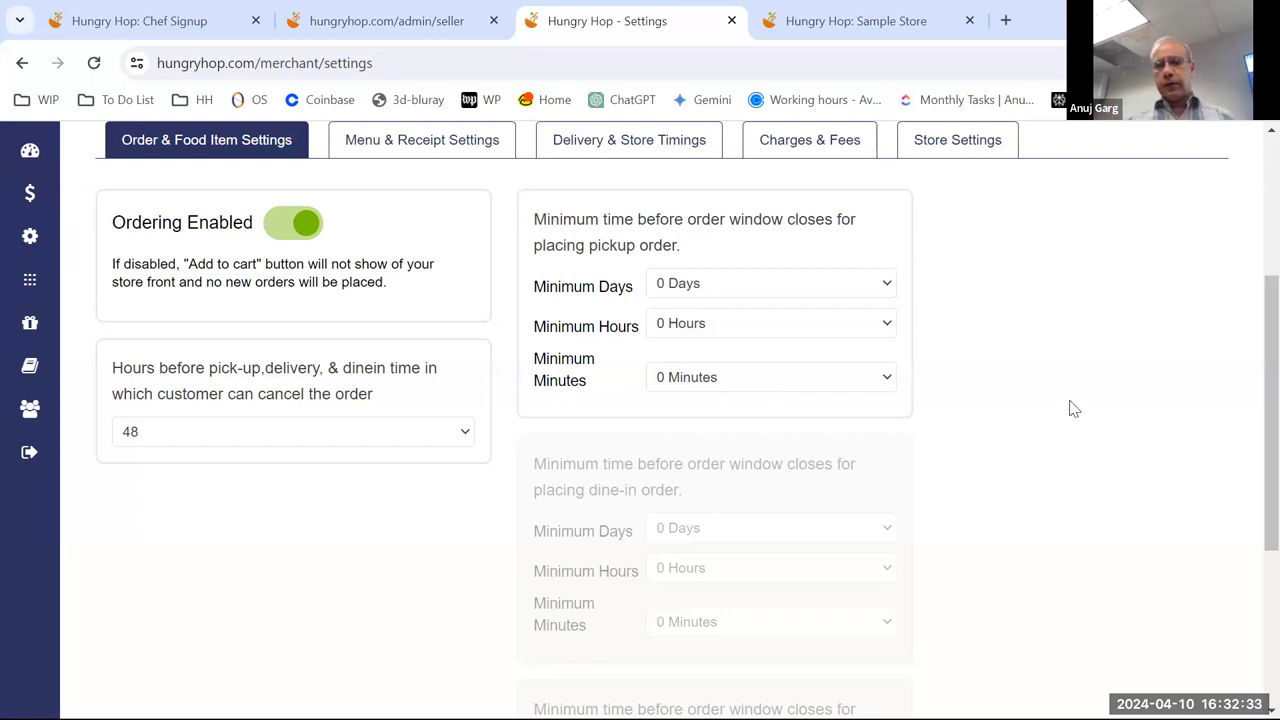
- Scroll past the order settings' Save button, then show Menu & Receipt Settings with item gallery and menu on
scroll(1070, 401, "down", 2)
scroll(1069, 396, "down", 1)
scroll(1069, 394, "up", 6)
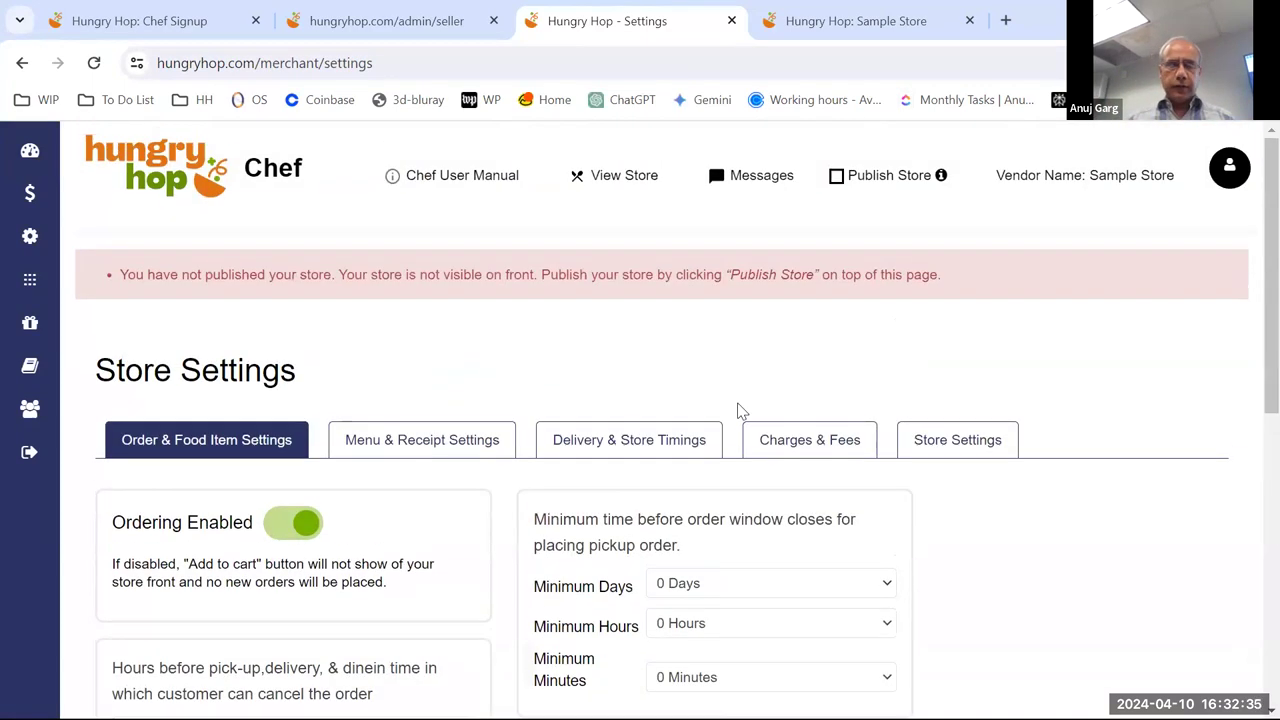
scroll(748, 334, "down", 6)
scroll(748, 332, "up", 5)
scroll(713, 341, "down", 4)
scroll(713, 341, "down", 1)
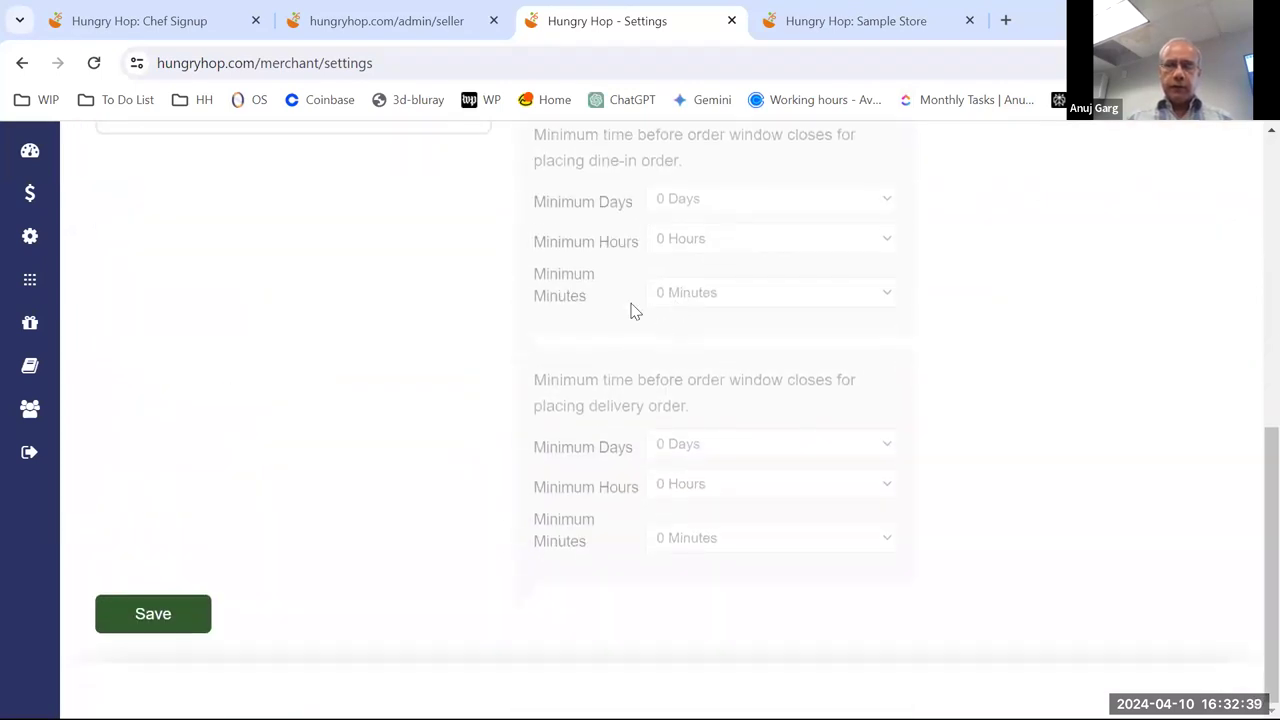
scroll(615, 358, "up", 2)
scroll(486, 380, "up", 1)
scroll(337, 451, "down", 3)
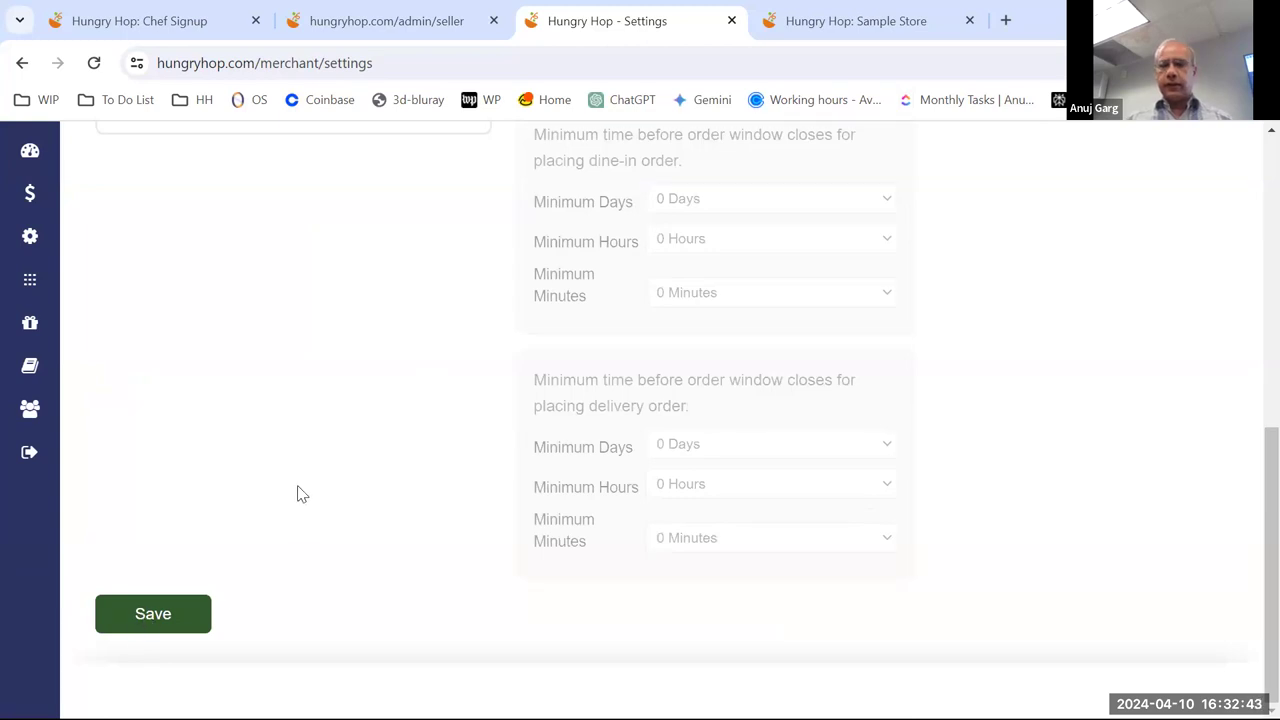
scroll(286, 343, "up", 2)
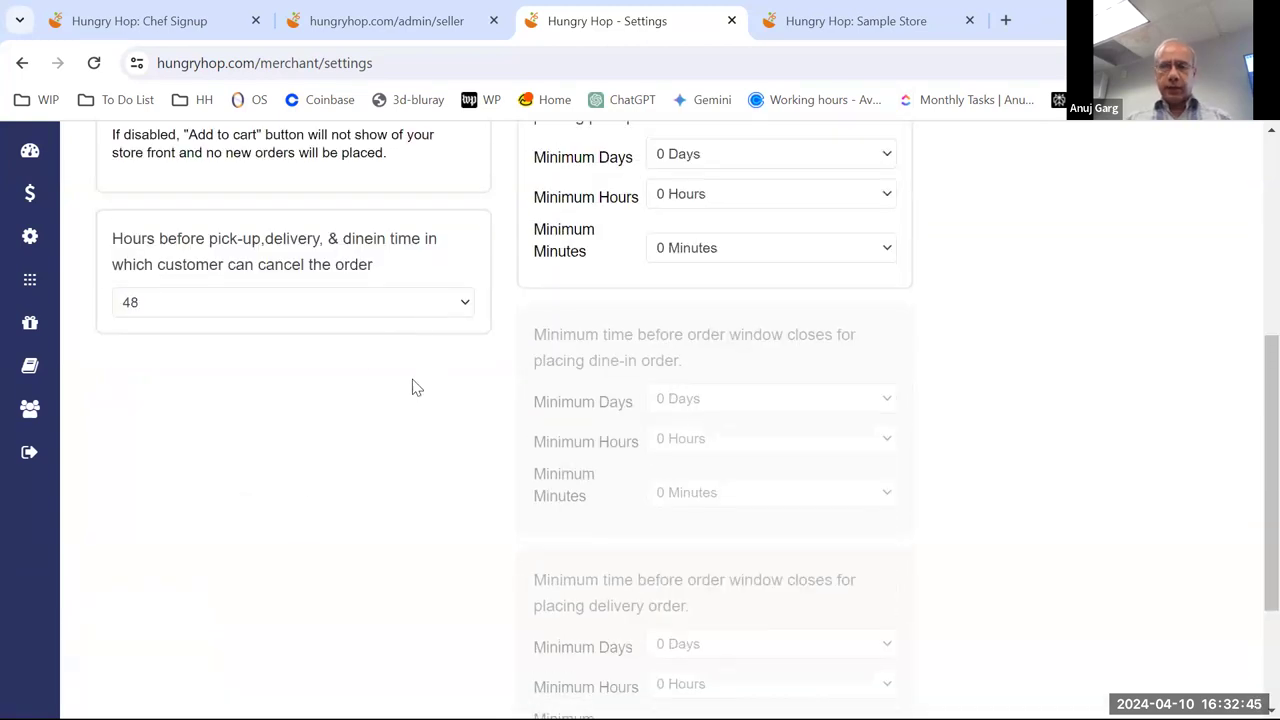
scroll(420, 368, "down", 2)
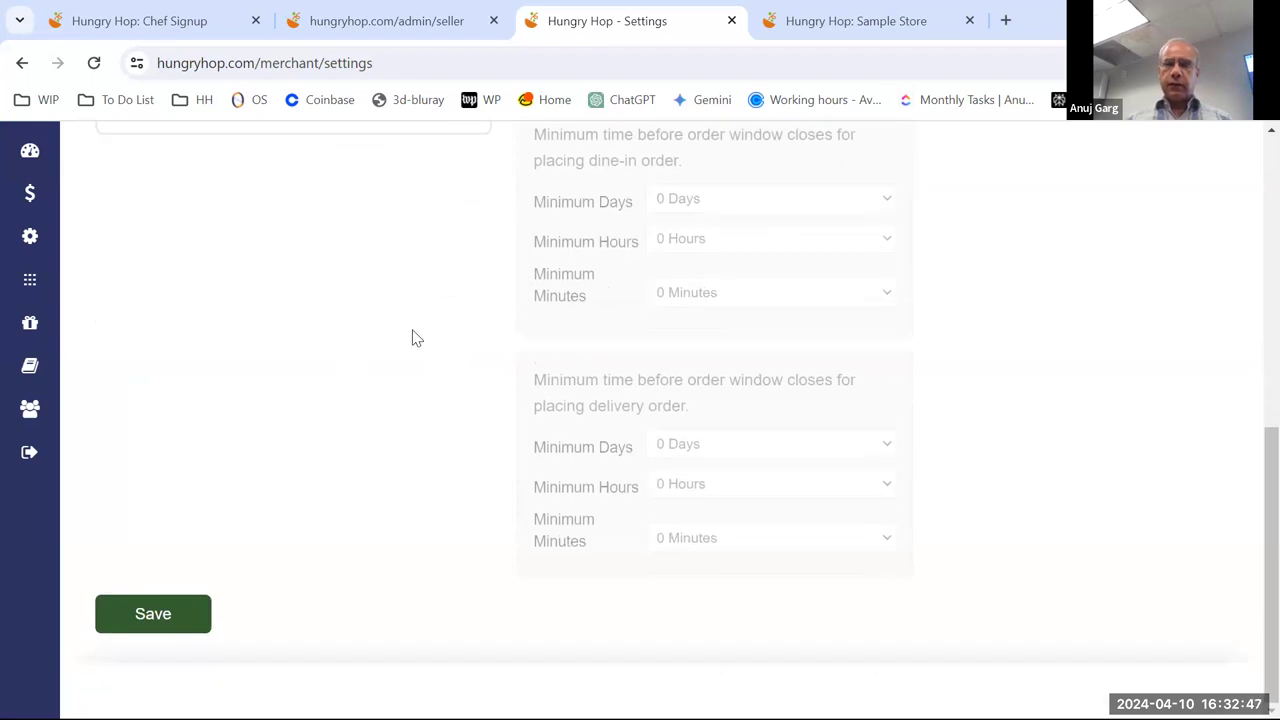
scroll(397, 440, "up", 10)
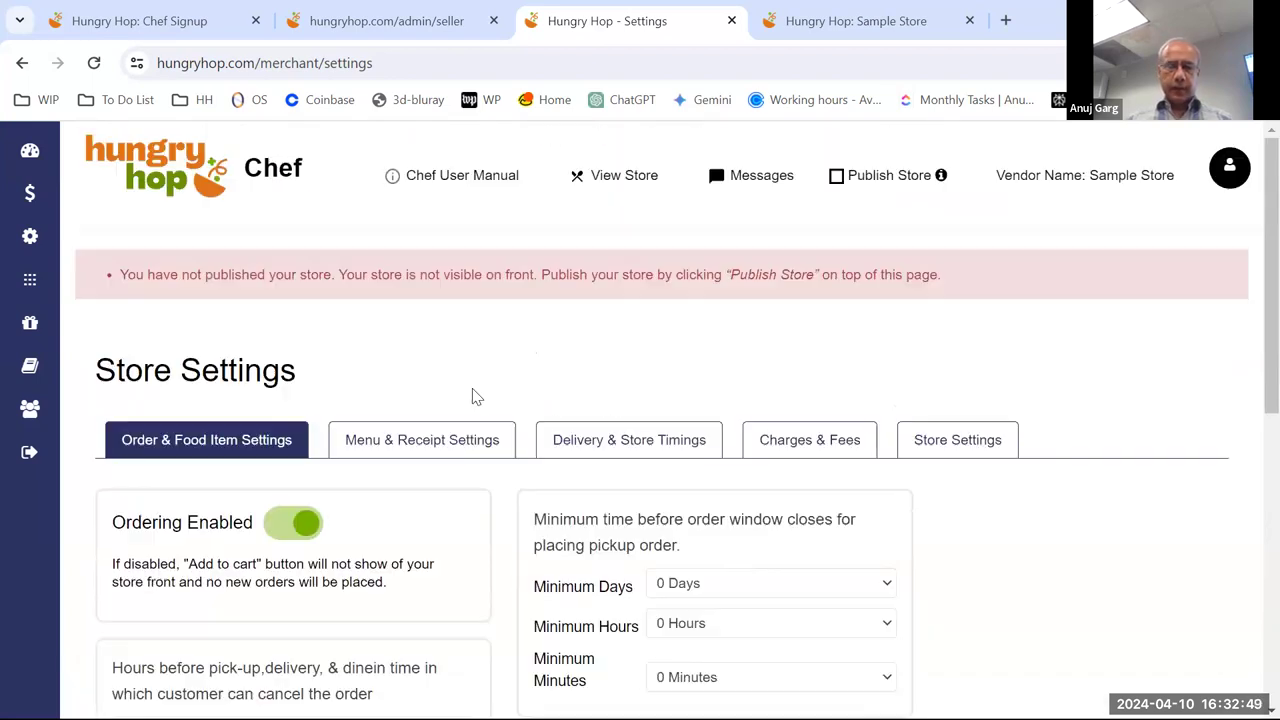
left_click(466, 442)
scroll(690, 483, "down", 1)
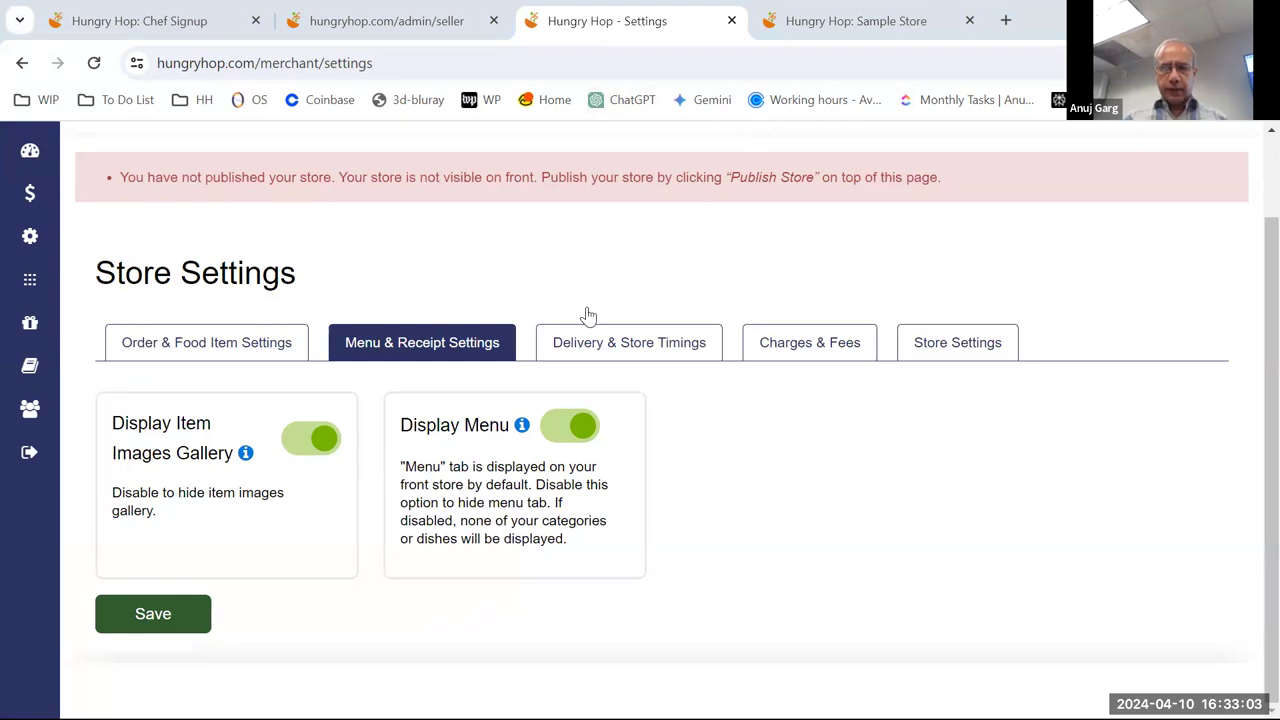
- Open the public Sample Store via View Store and scroll to the Appetizers menu
scroll(756, 266, "up", 1)
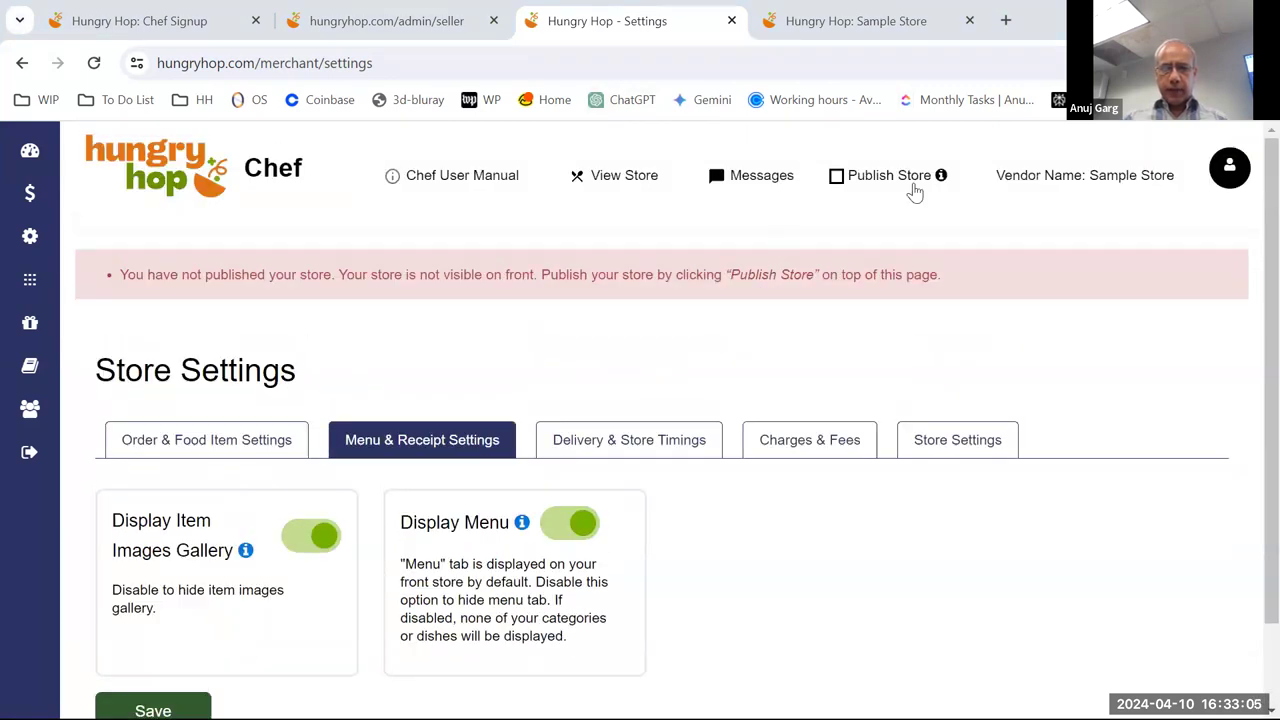
left_click(630, 176)
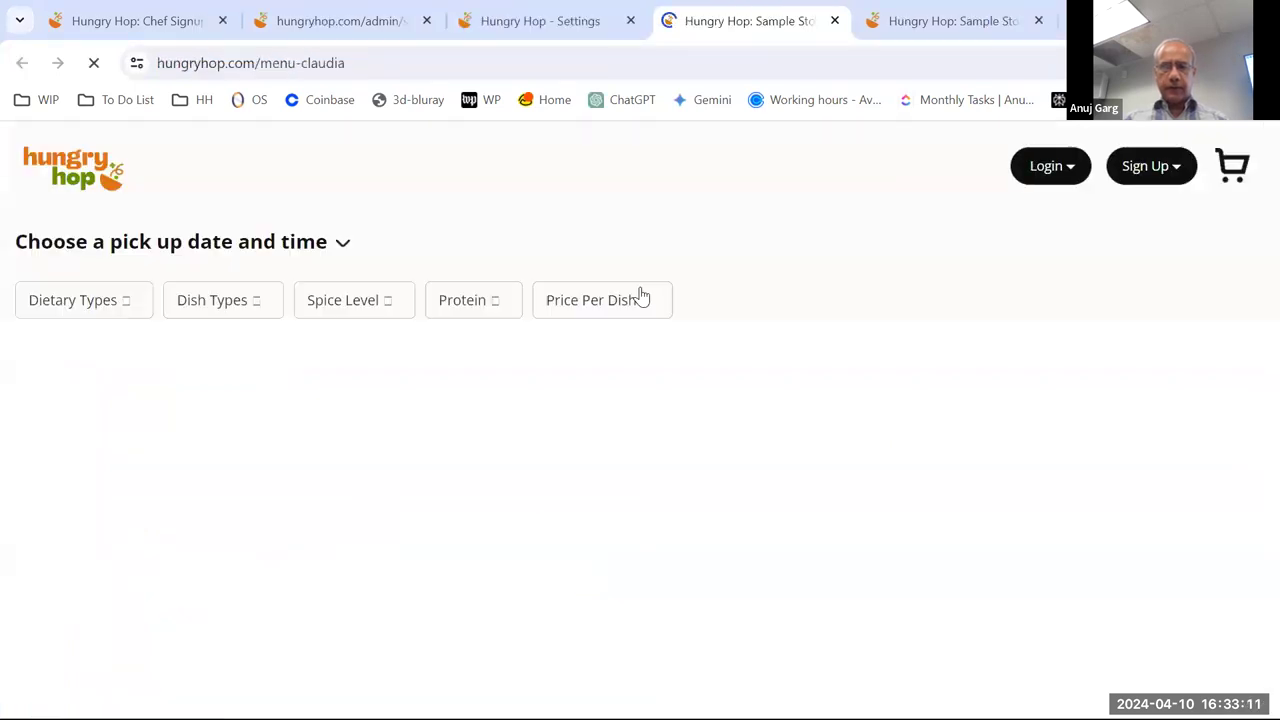
scroll(640, 295, "down", 8)
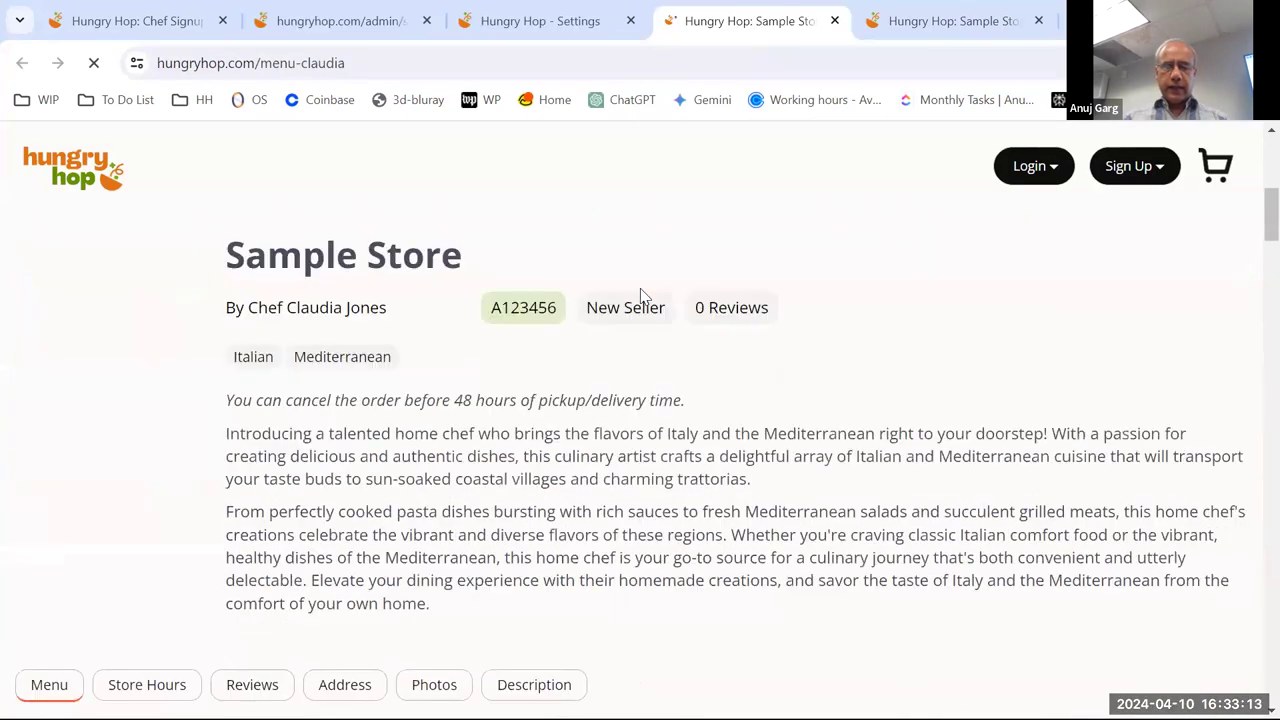
scroll(640, 295, "down", 6)
scroll(530, 360, "down", 1)
scroll(423, 410, "up", 2)
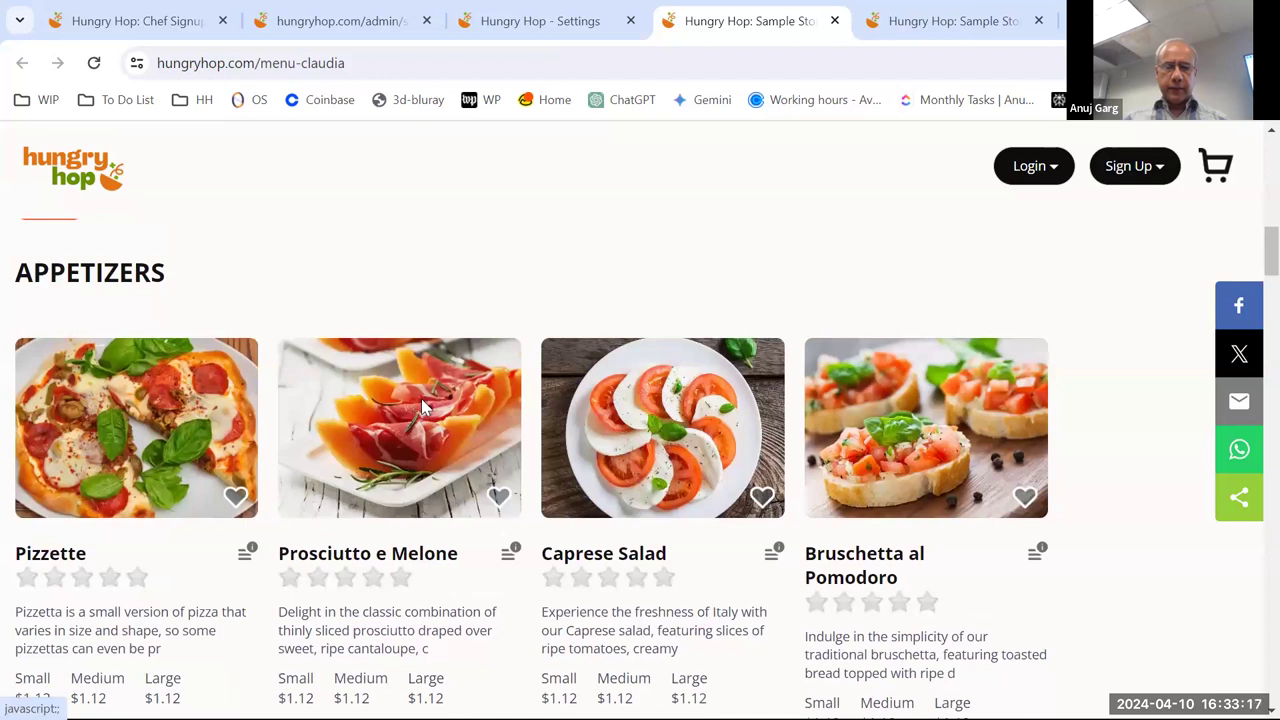
- Enlarge the Prosciutto e Melone dish photos, then close the lightbox
left_click(421, 398)
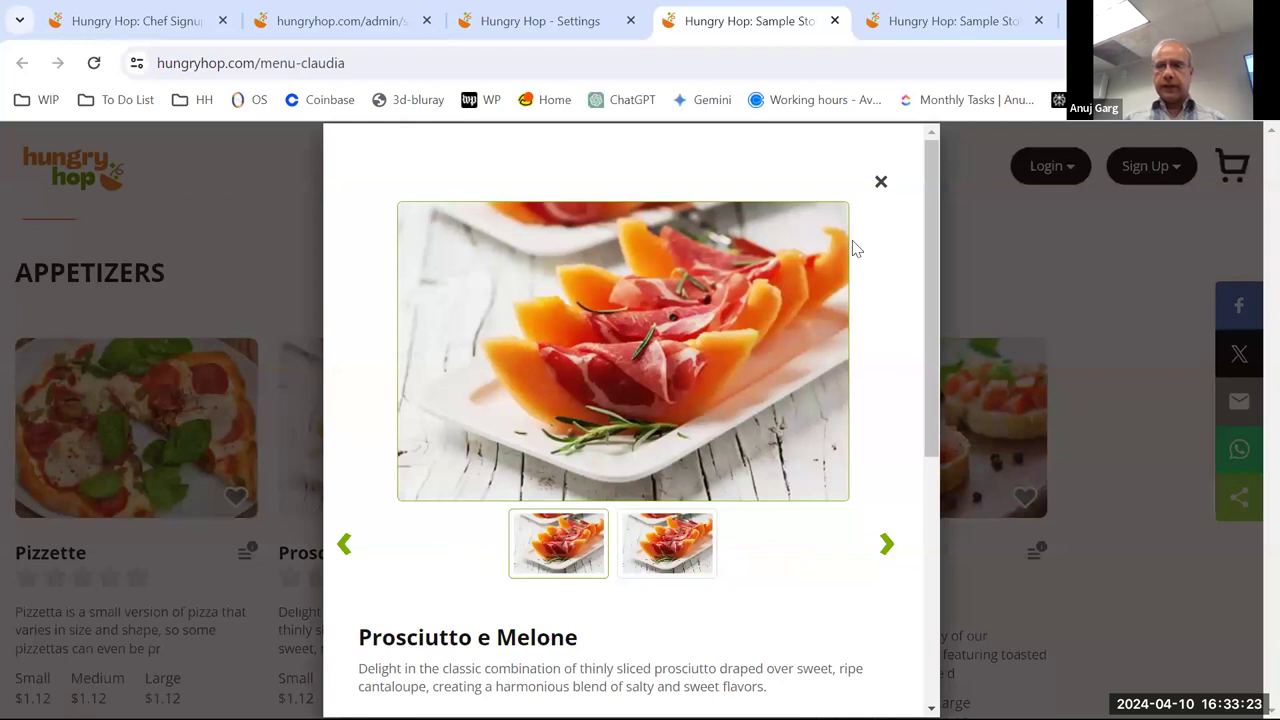
left_click(882, 185)
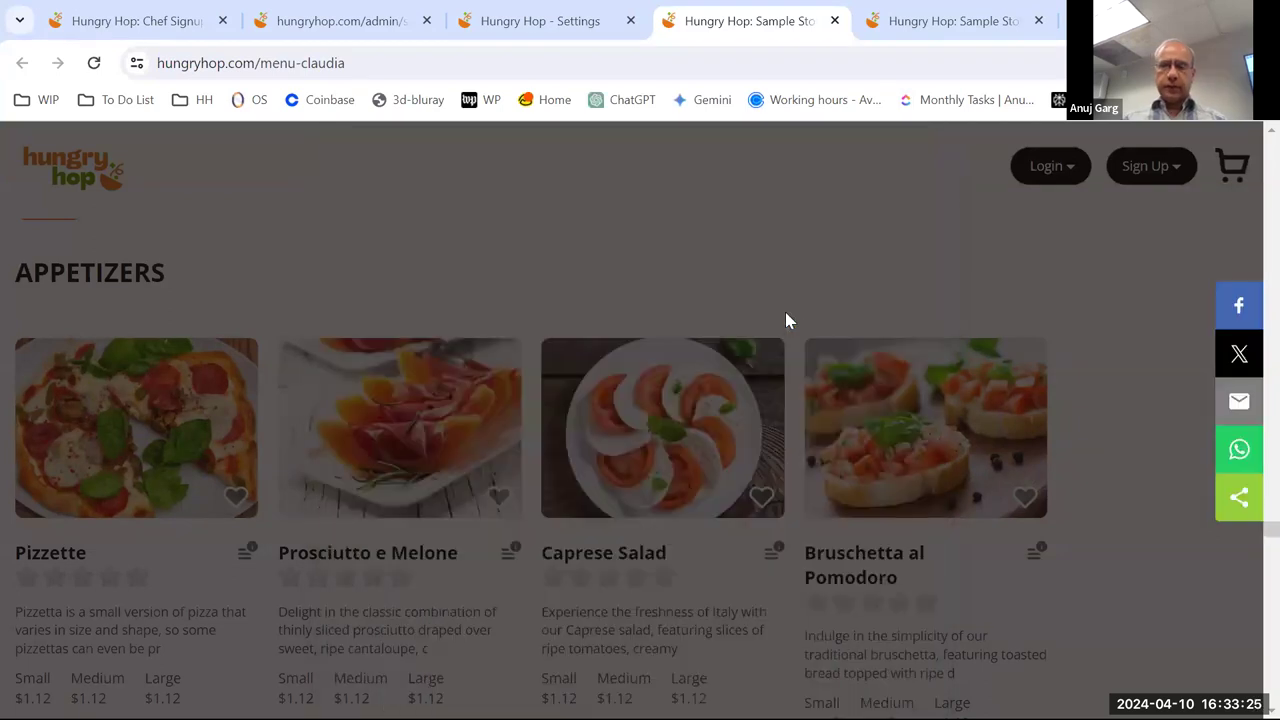
scroll(786, 320, "up", 10)
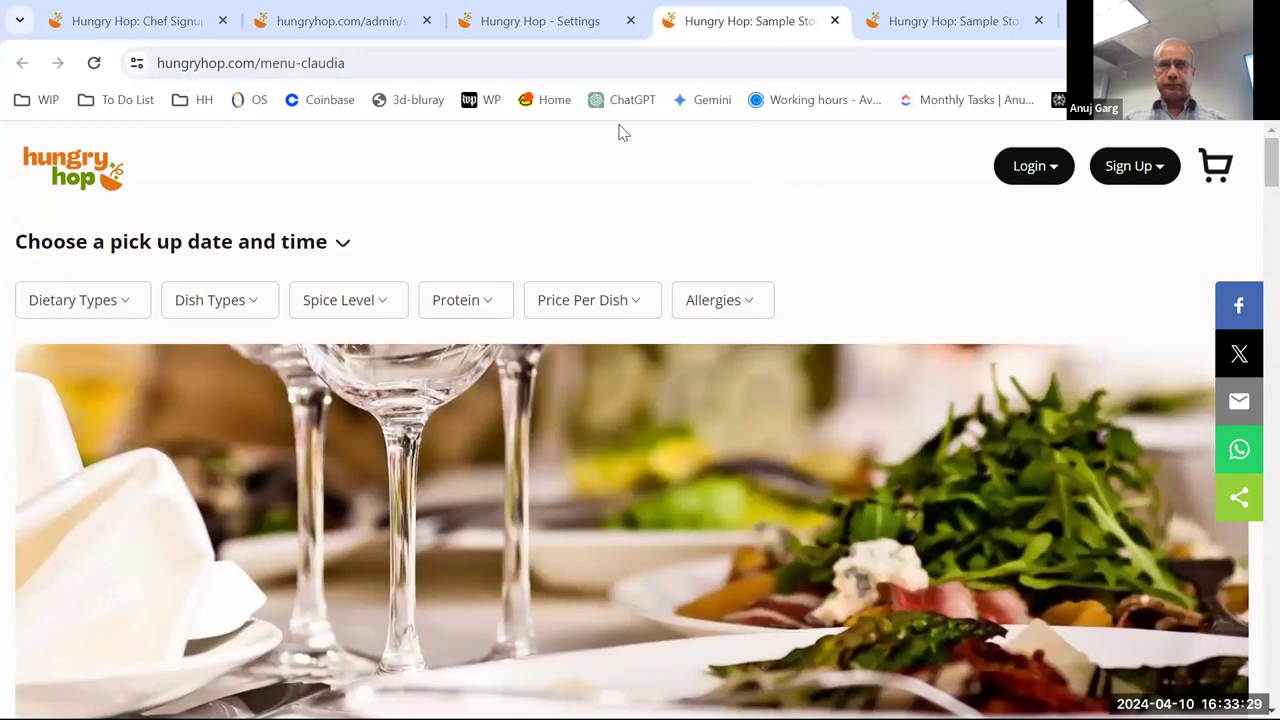
- Return to the Hungry Hop - Settings tab and open Delivery & Store Timings, showing 12:05 AM–11:59 PM hours
left_click(527, 21)
scroll(774, 380, "down", 1)
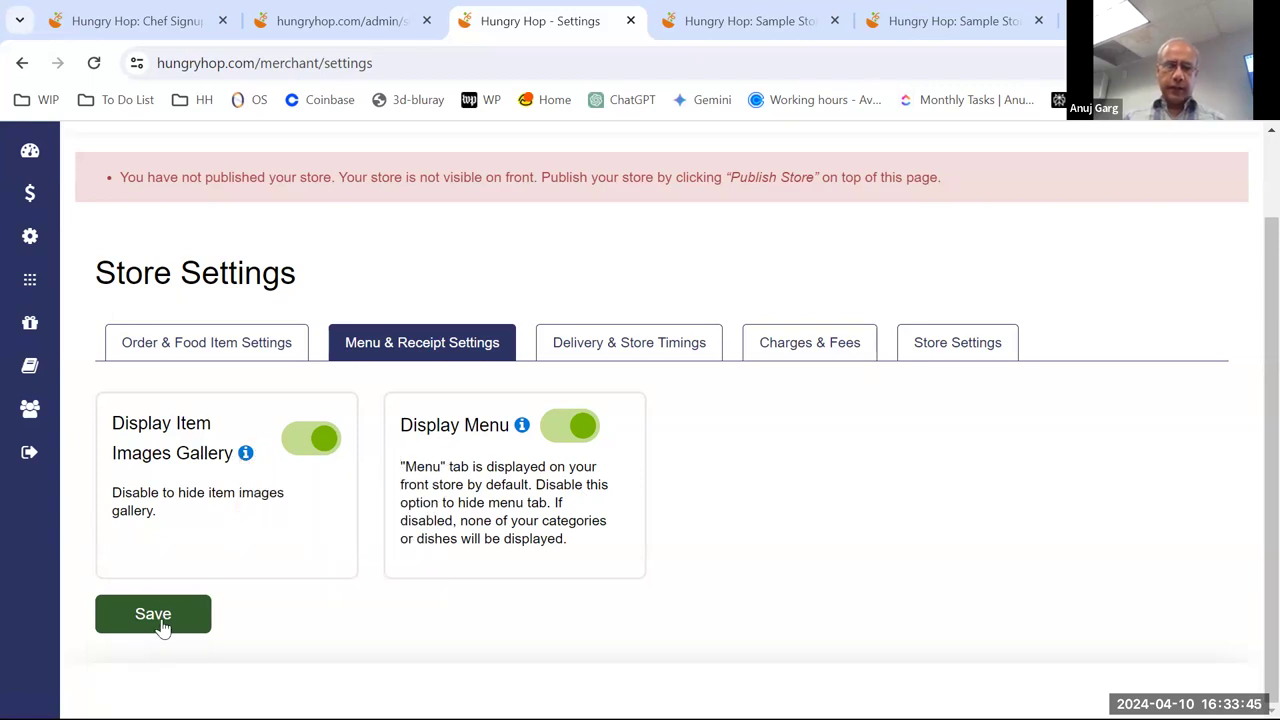
left_click(634, 350)
scroll(710, 413, "down", 2)
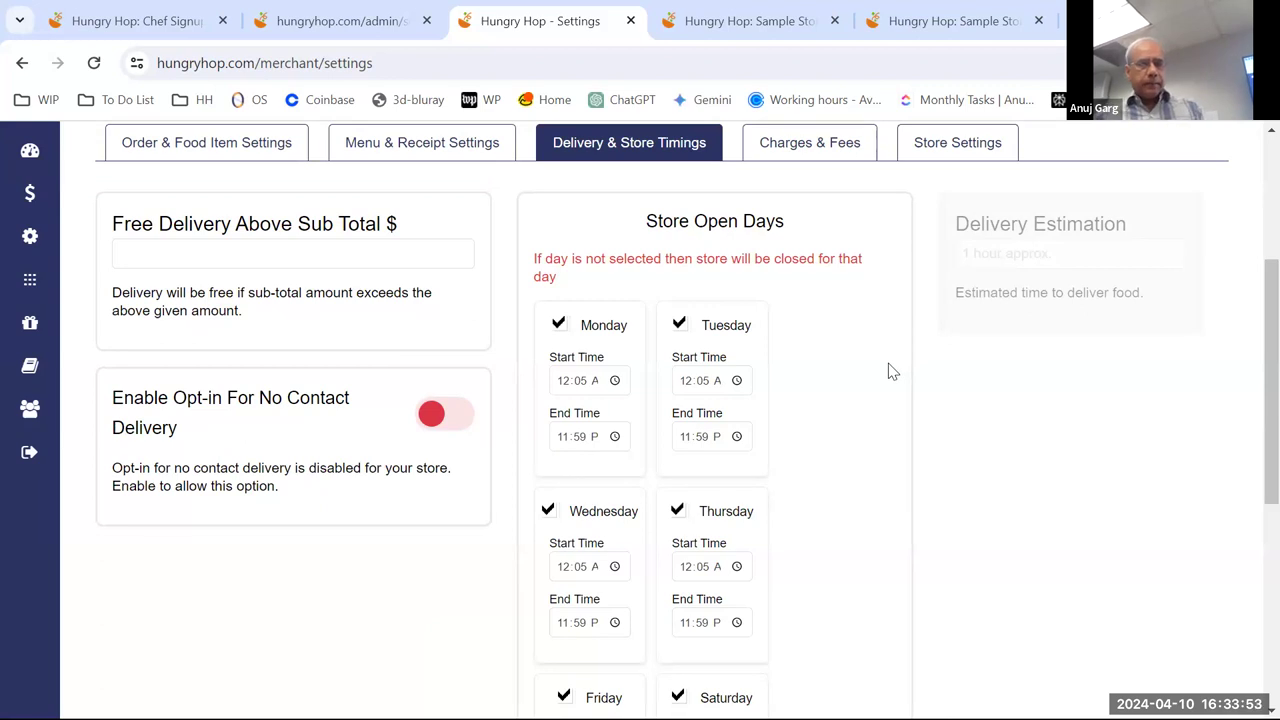
left_click(305, 247)
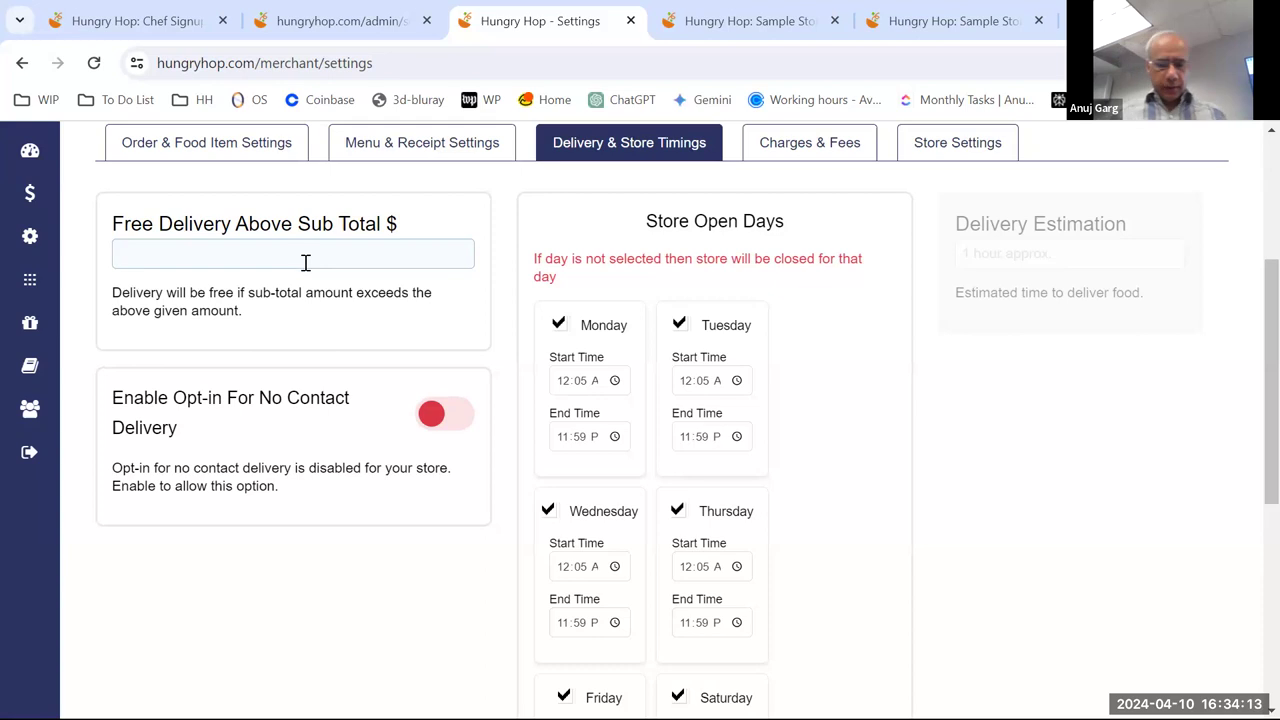
type("25")
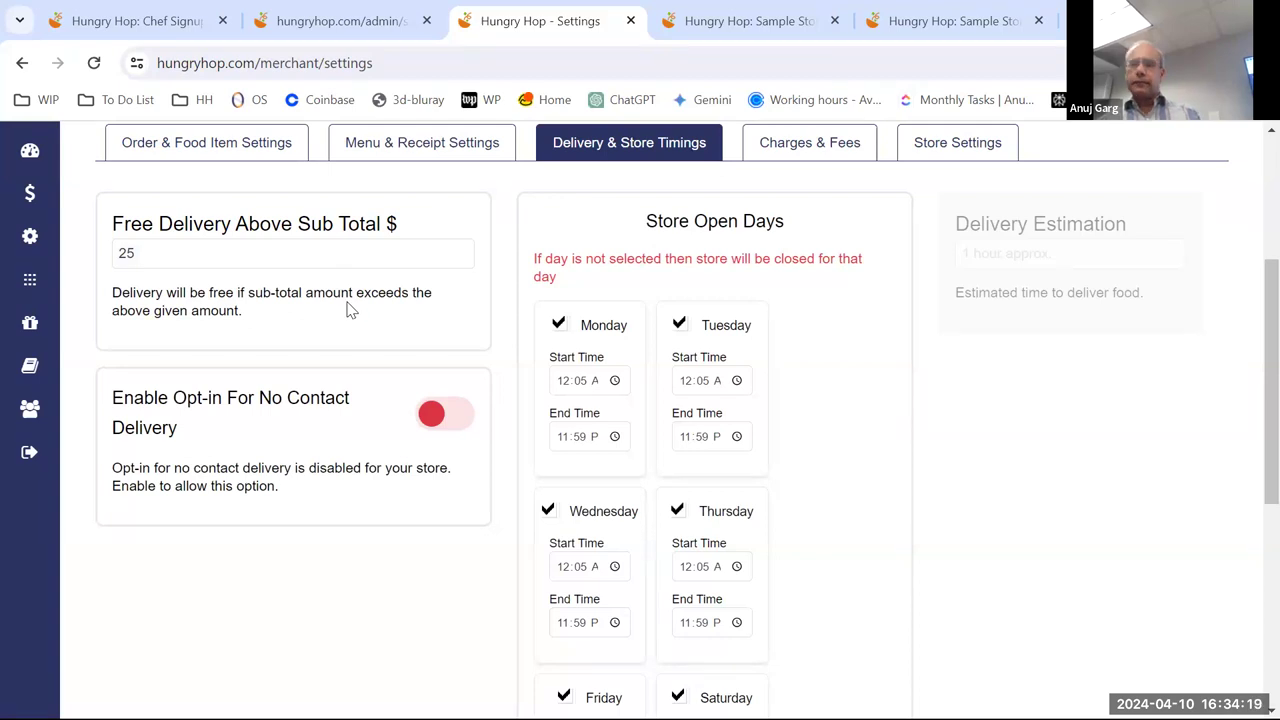
left_click(249, 264)
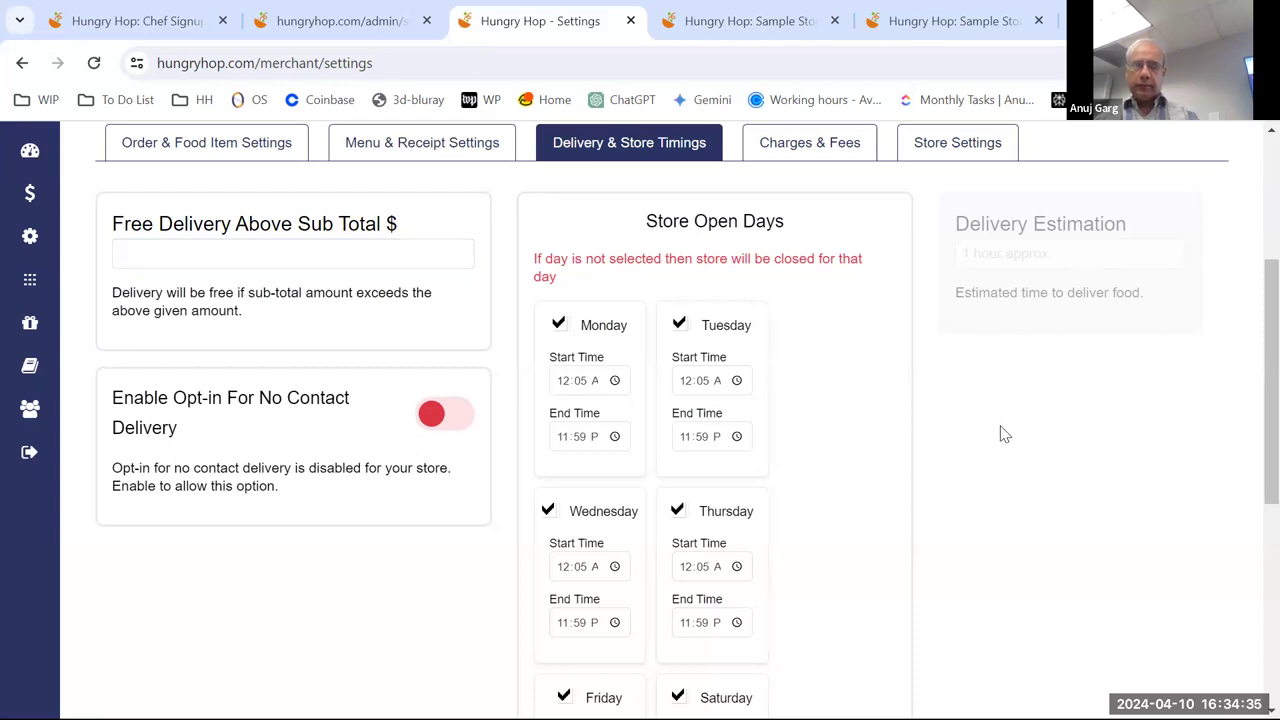
scroll(1003, 434, "down", 1)
scroll(1003, 434, "up", 1)
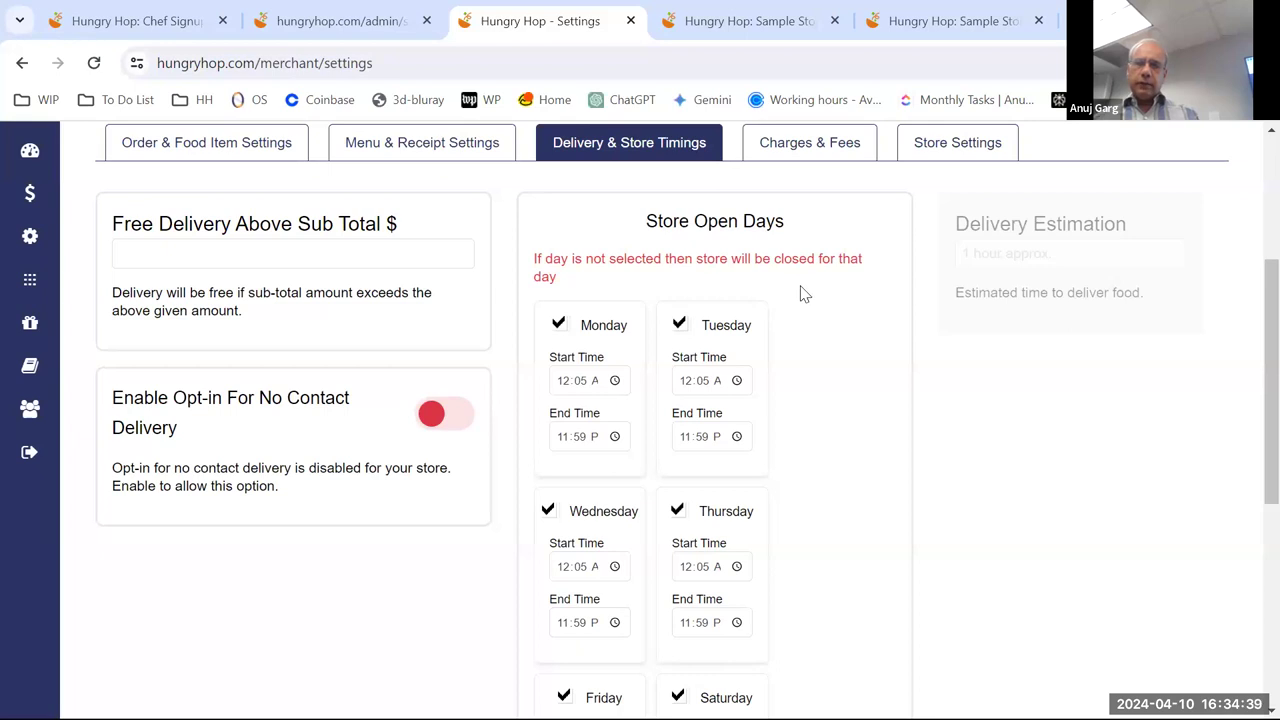
scroll(803, 294, "down", 1)
scroll(803, 298, "down", 4)
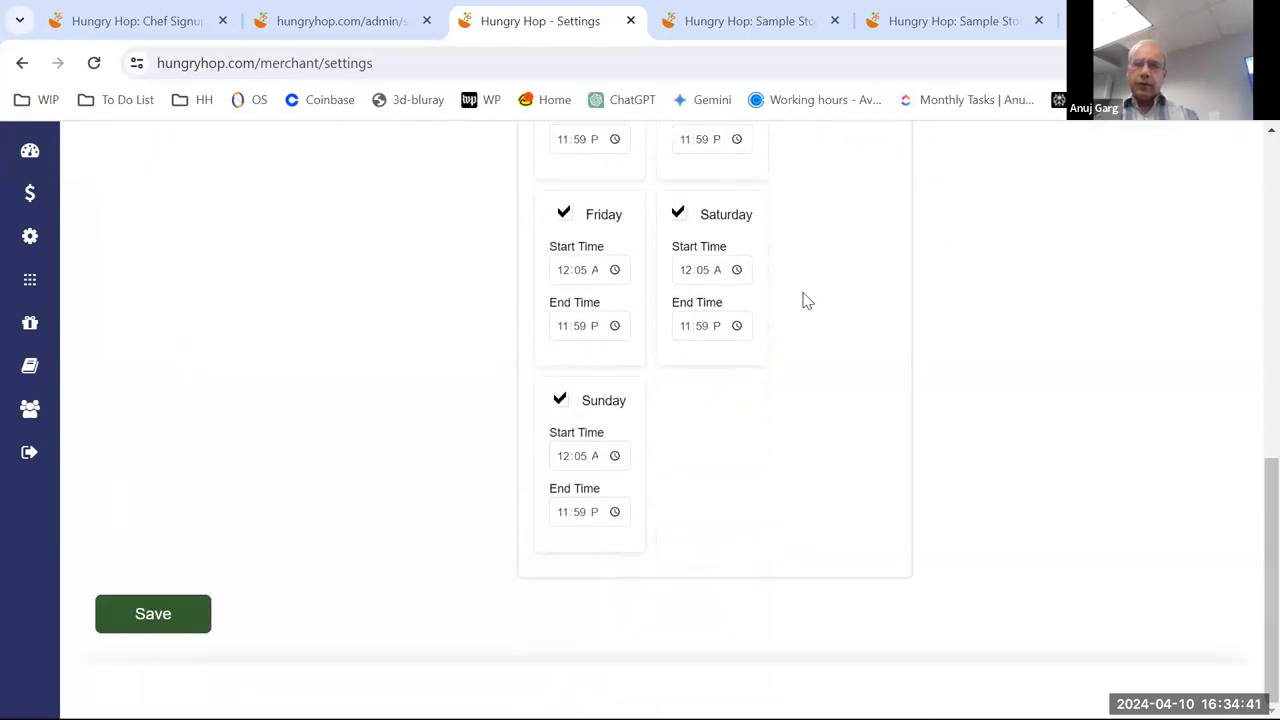
scroll(808, 298, "up", 4)
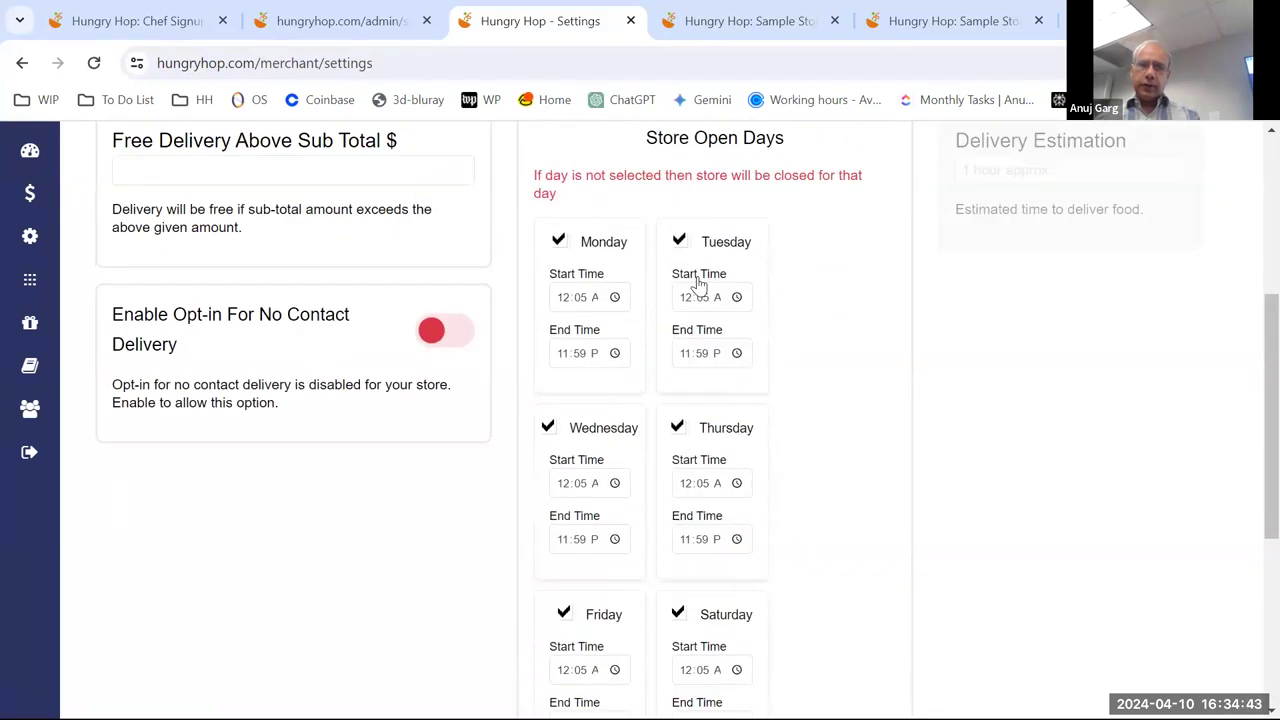
scroll(720, 366, "down", 4)
scroll(785, 372, "up", 3)
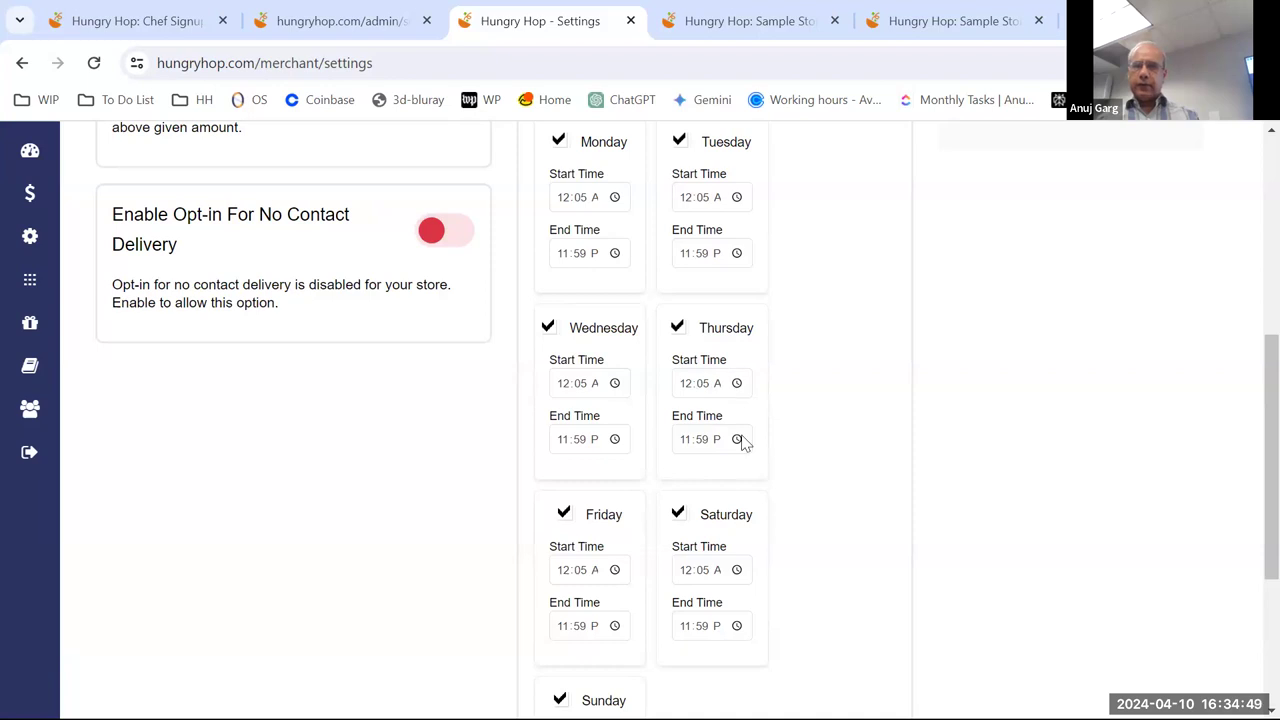
scroll(843, 437, "up", 3)
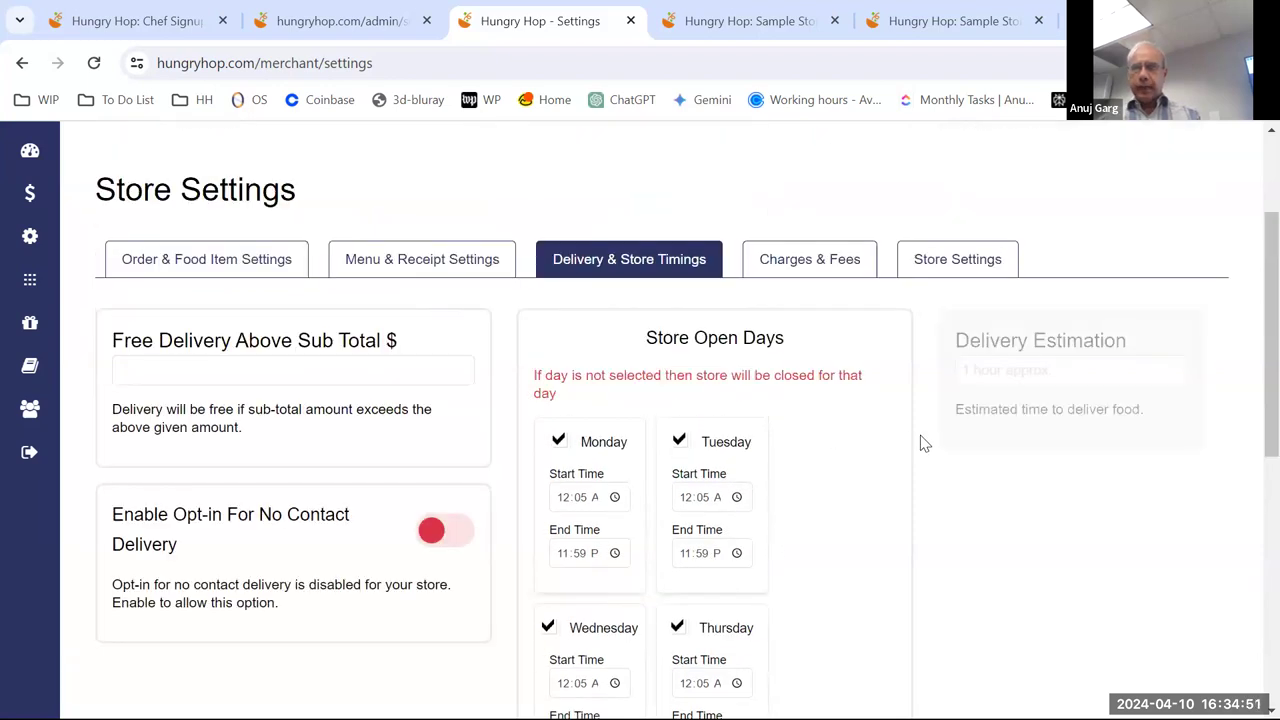
scroll(900, 437, "down", 3)
scroll(866, 426, "up", 1)
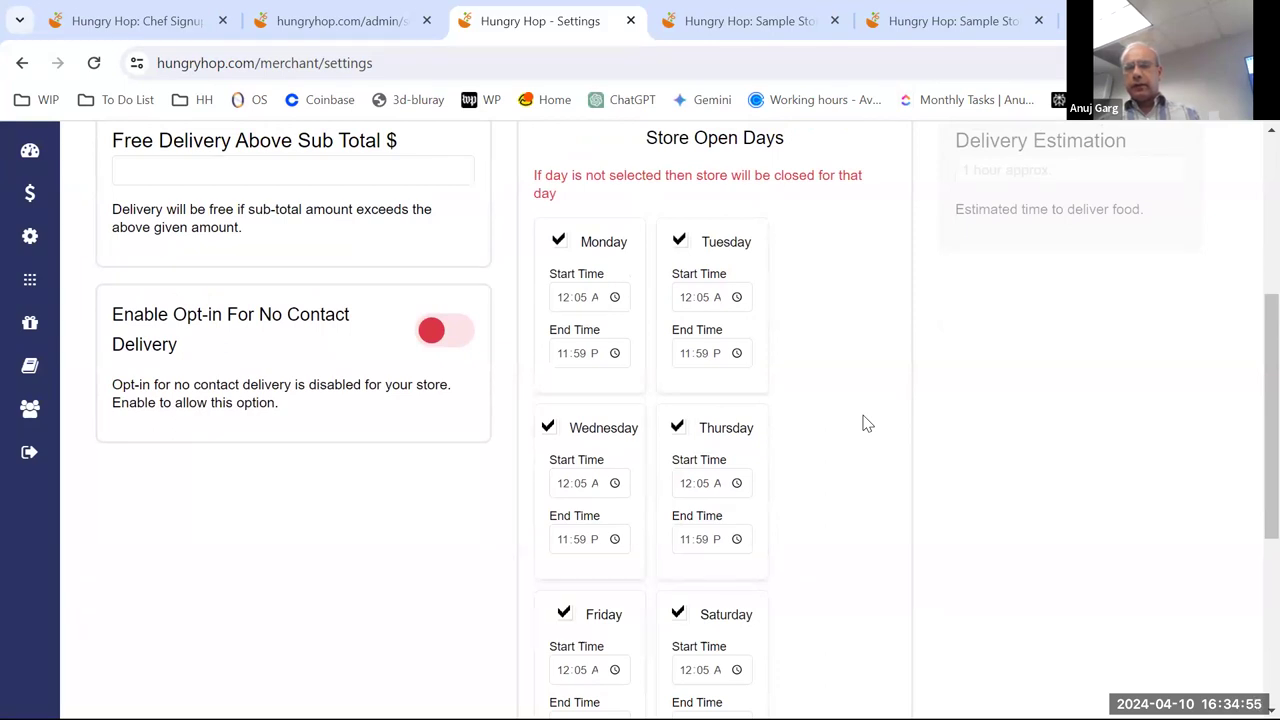
scroll(866, 424, "down", 1)
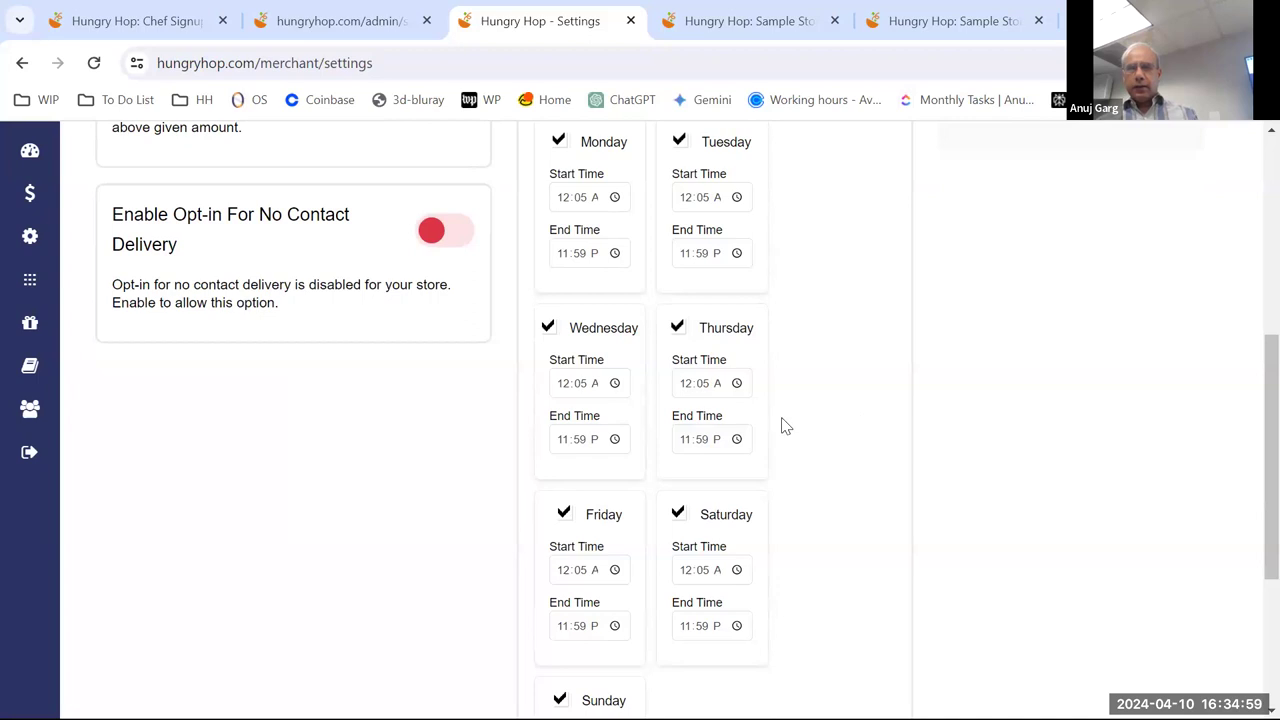
- Set Monday's start time to 01:00 PM, leaving Wednesday's opening time unchanged
left_click(608, 386)
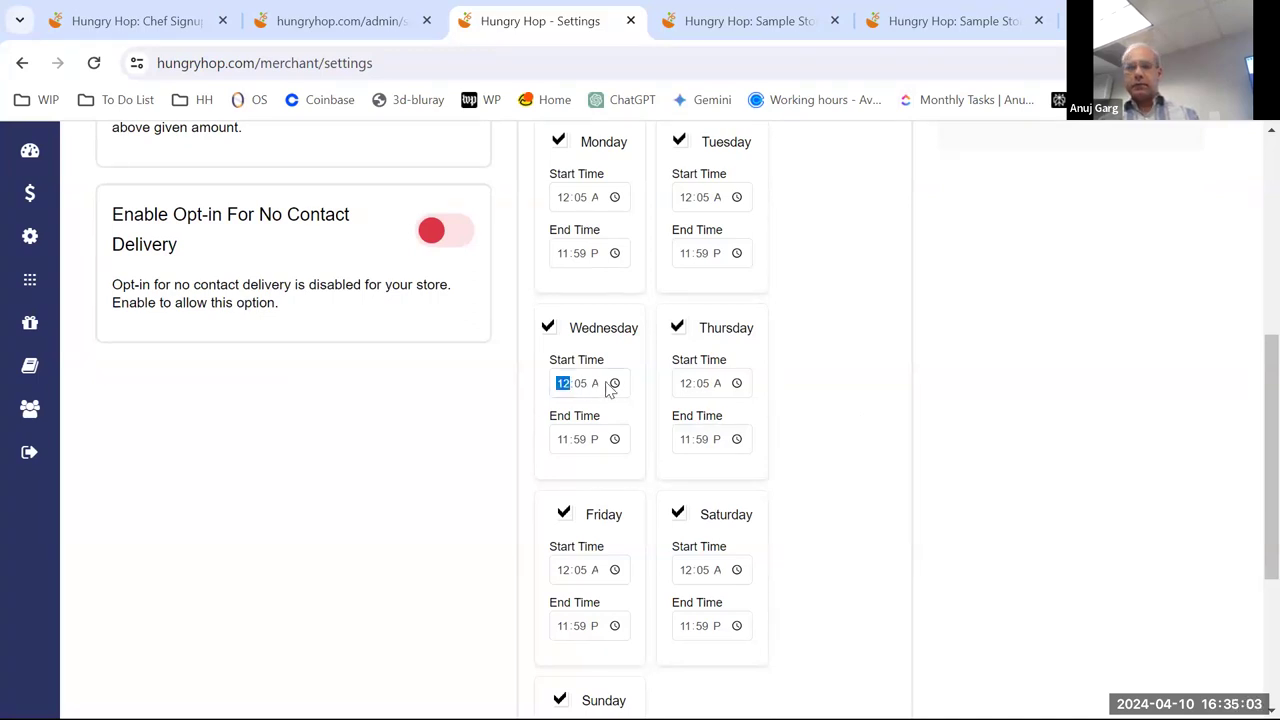
left_click(615, 384)
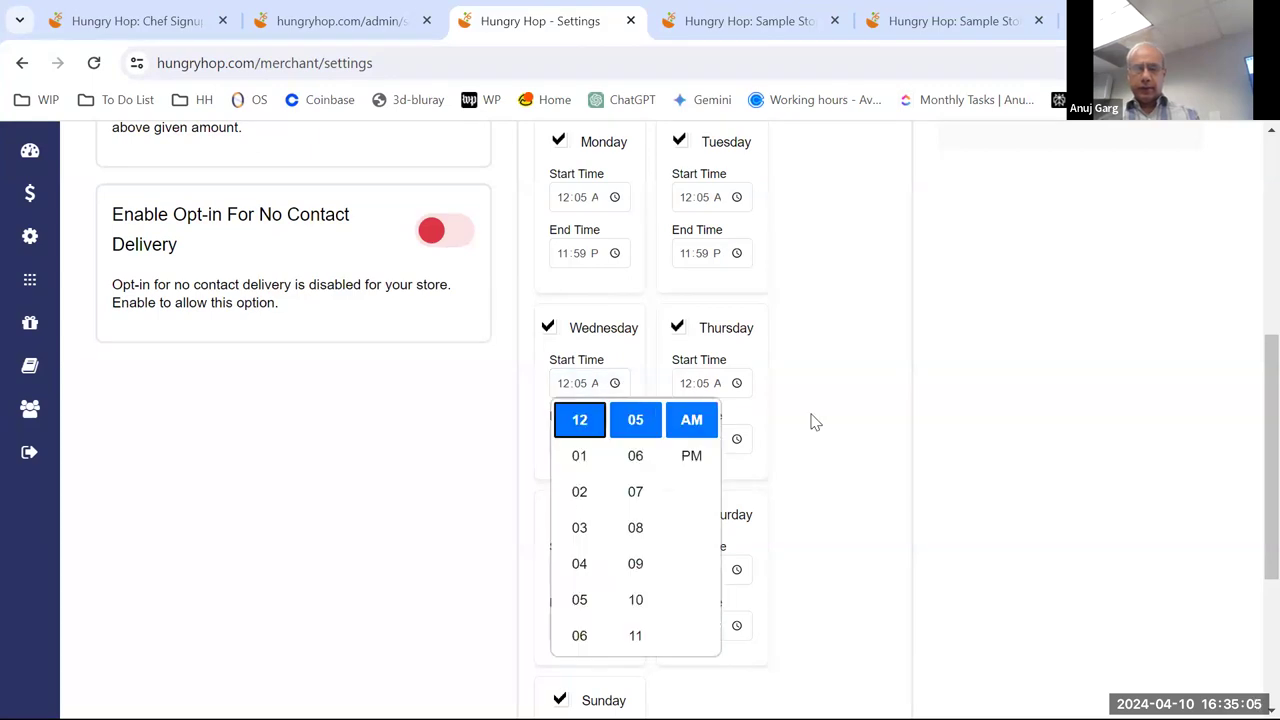
left_click(815, 422)
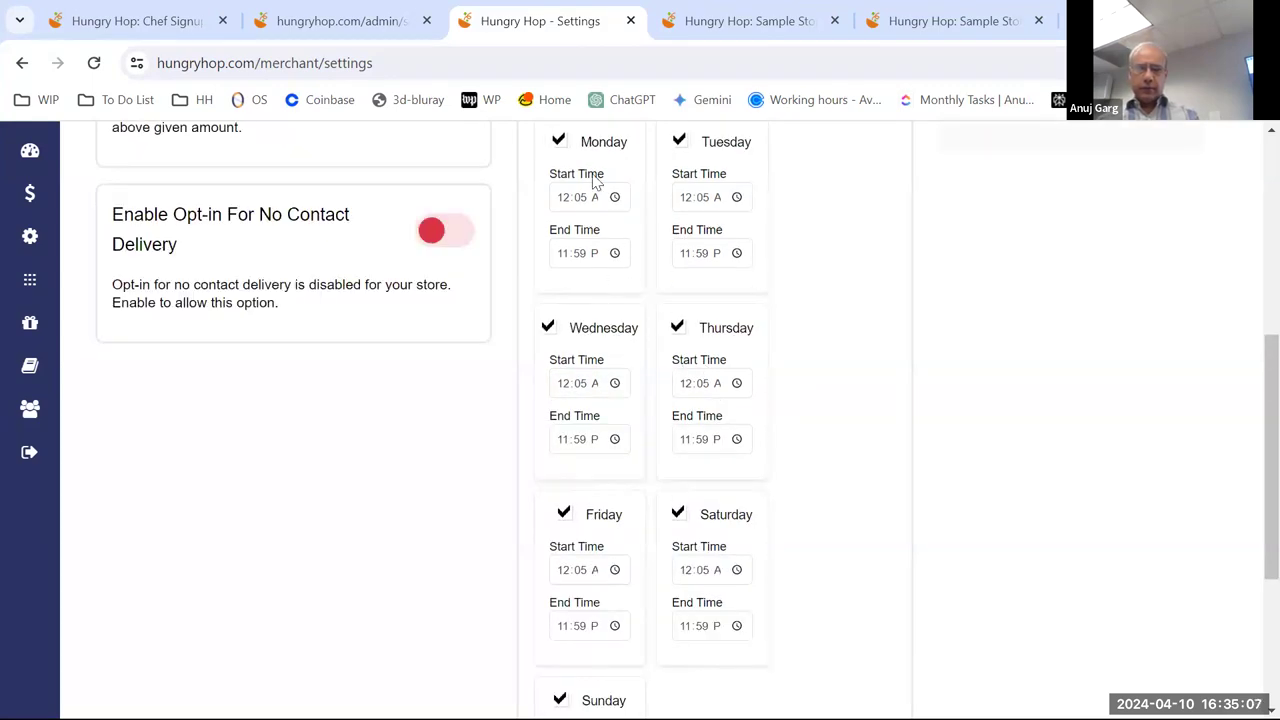
left_click(615, 198)
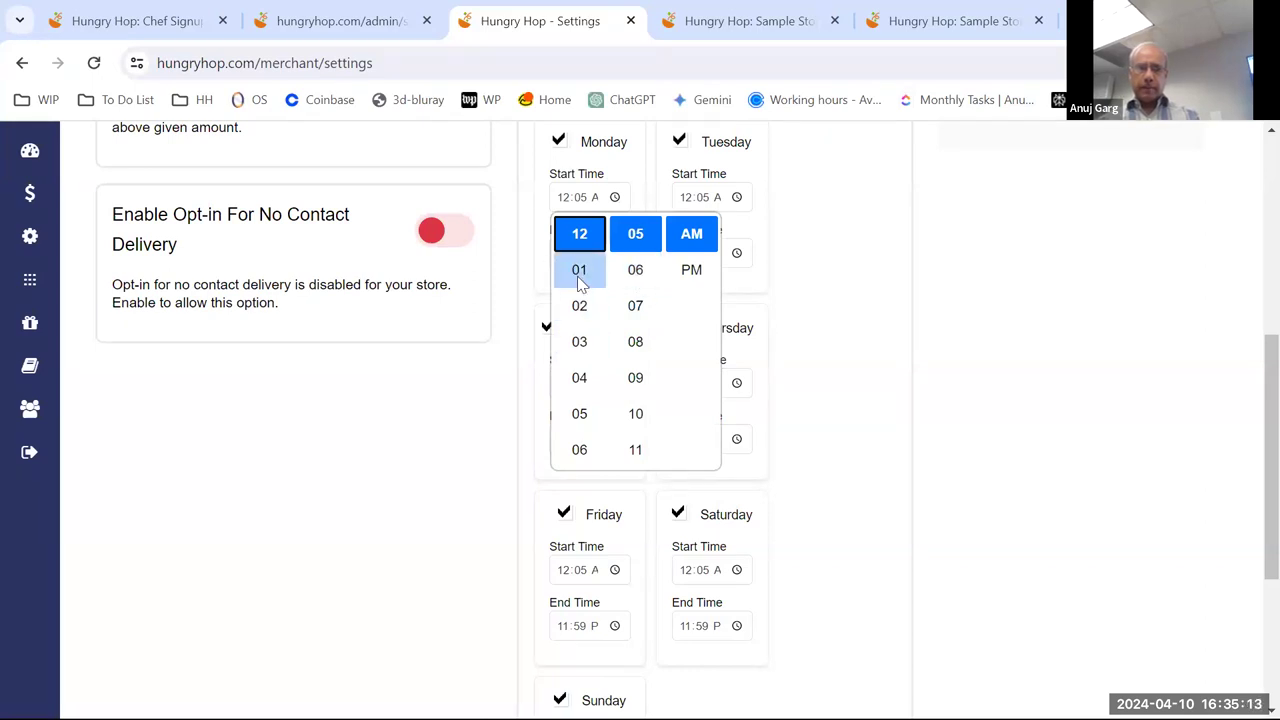
left_click(579, 278)
left_click(702, 277)
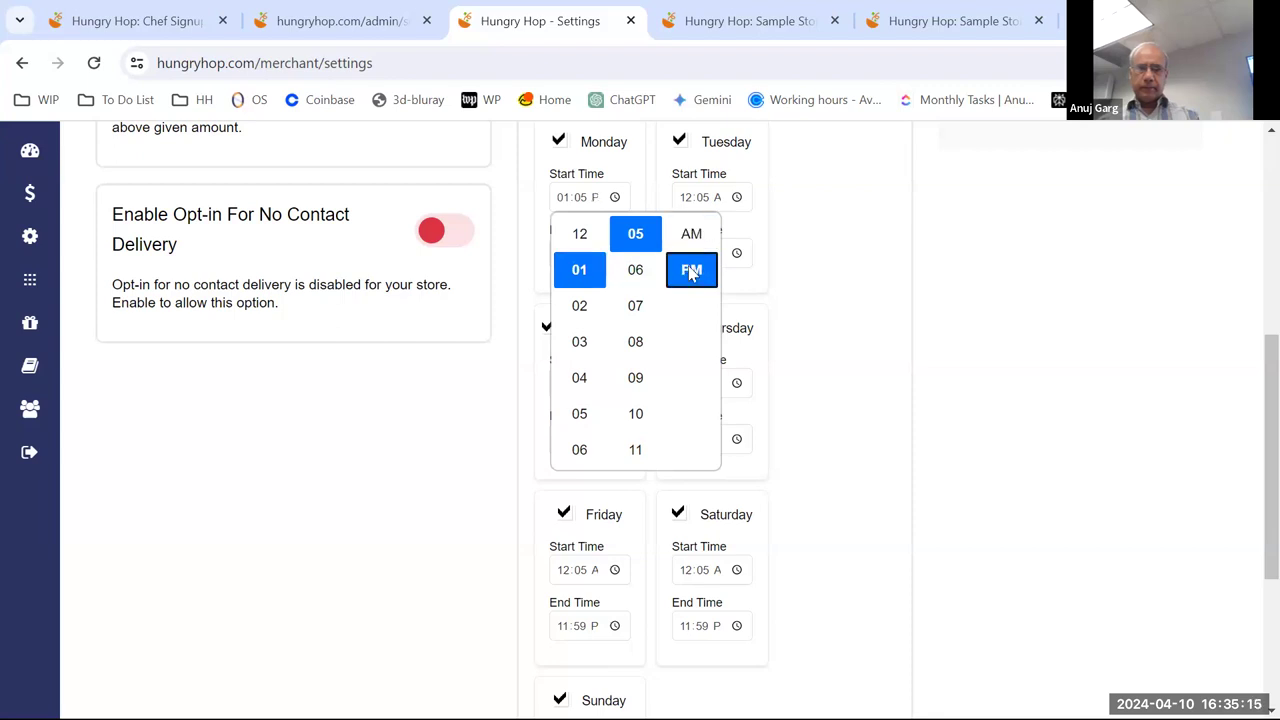
scroll(638, 272, "up", 2)
left_click(638, 256)
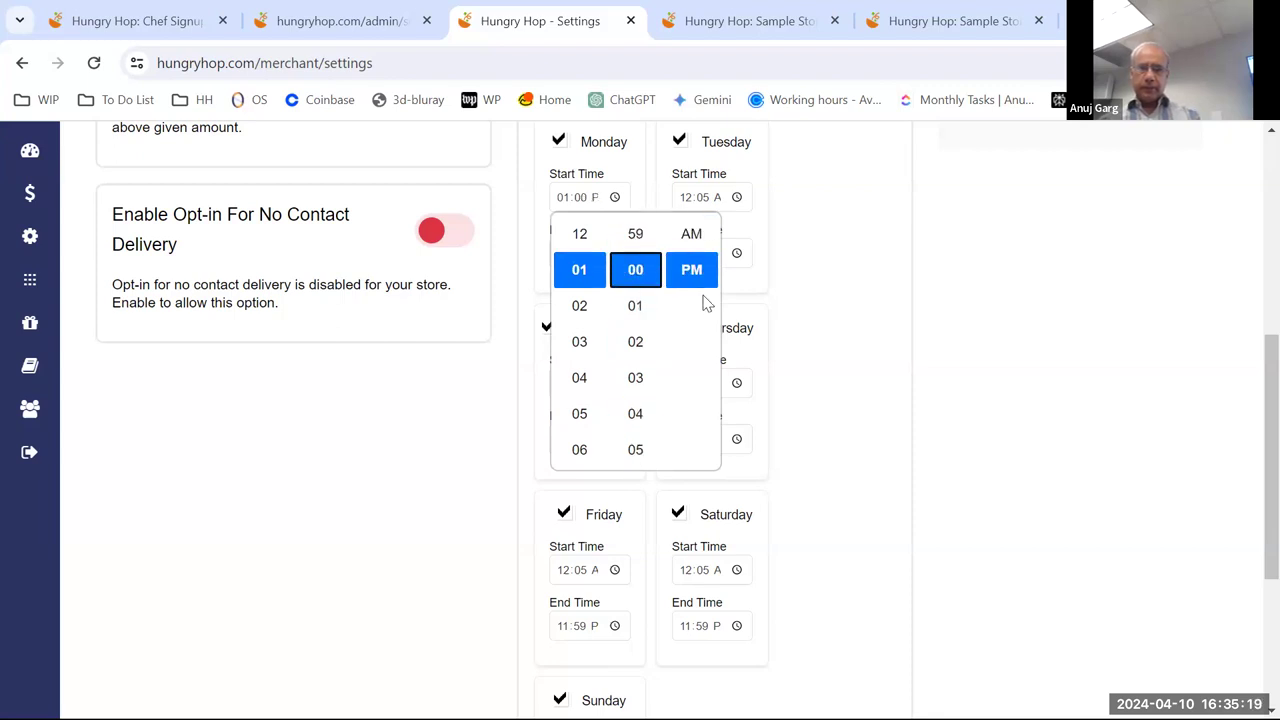
left_click(608, 262)
- Set Monday's end time to 03:00 PM
left_click(607, 259)
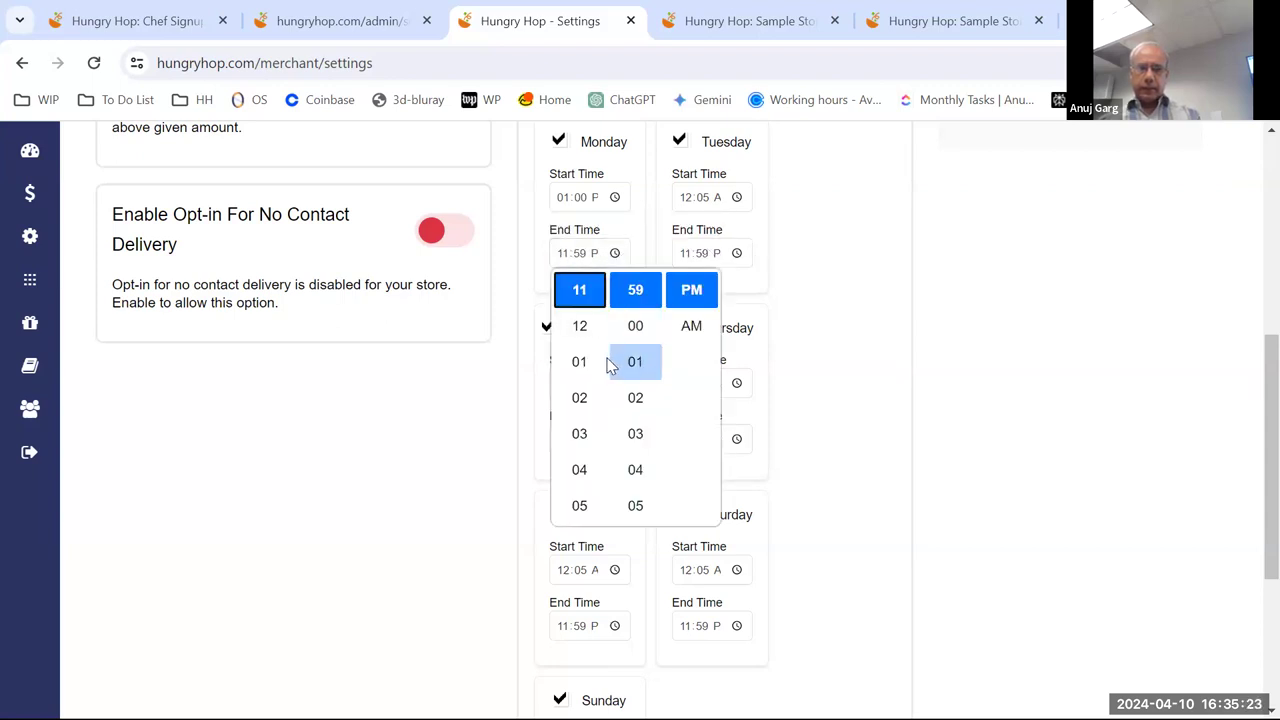
left_click(580, 436)
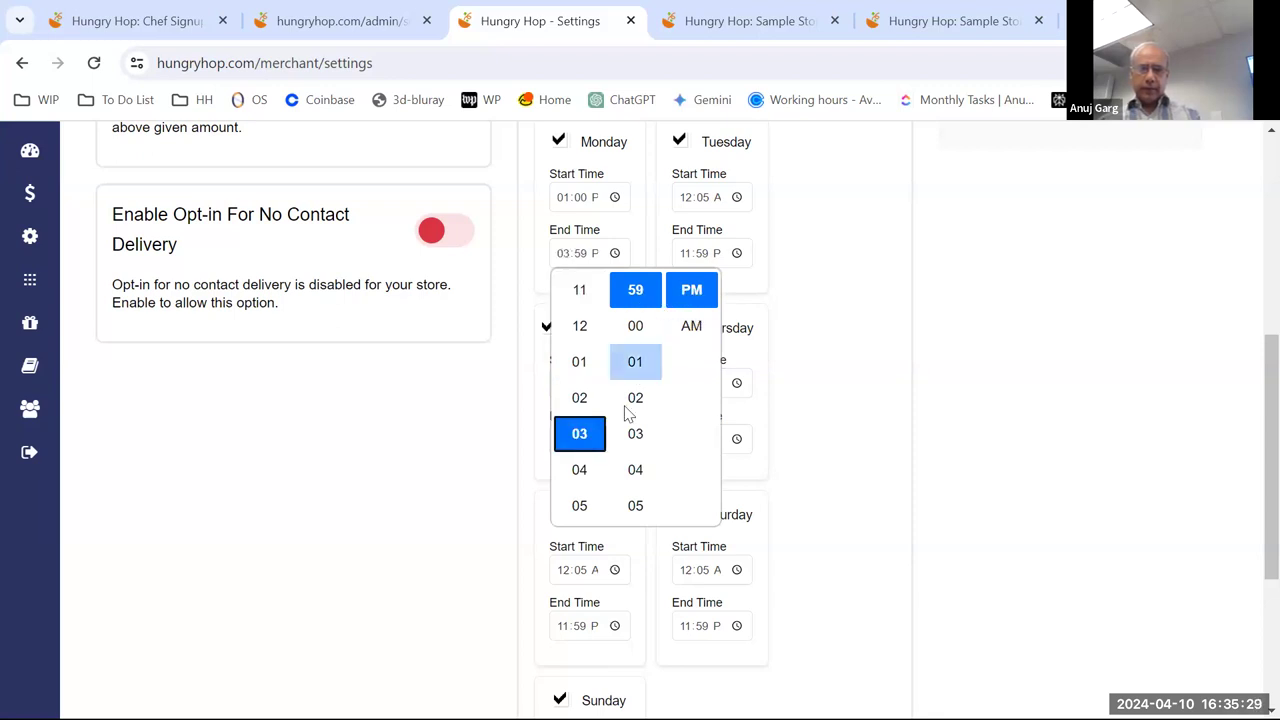
scroll(635, 433, "up", 2)
scroll(645, 440, "down", 2)
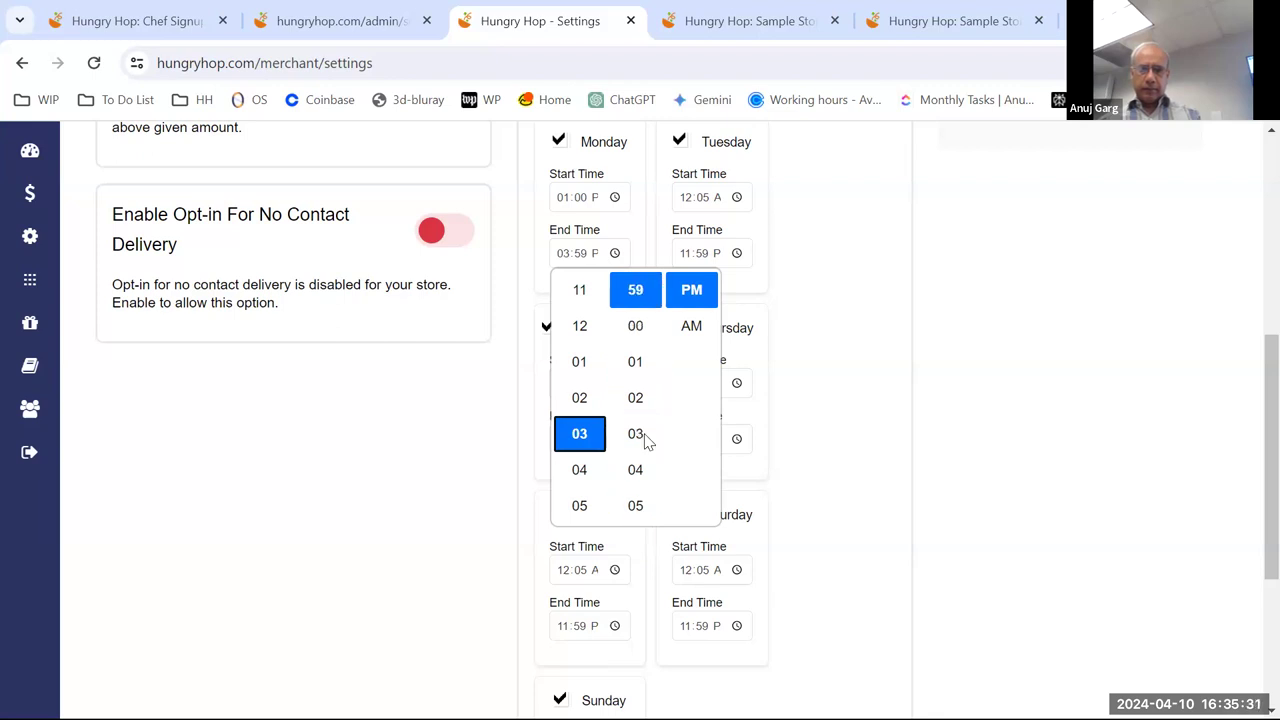
left_click(635, 326)
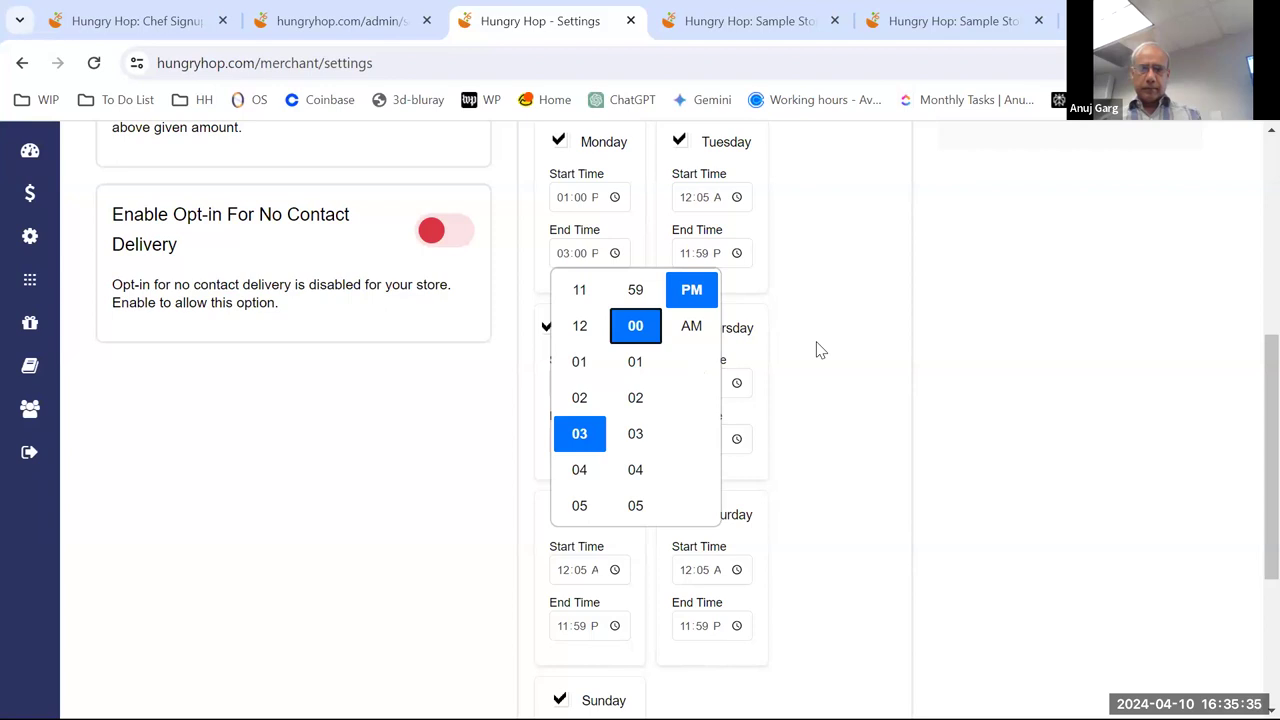
left_click(620, 272)
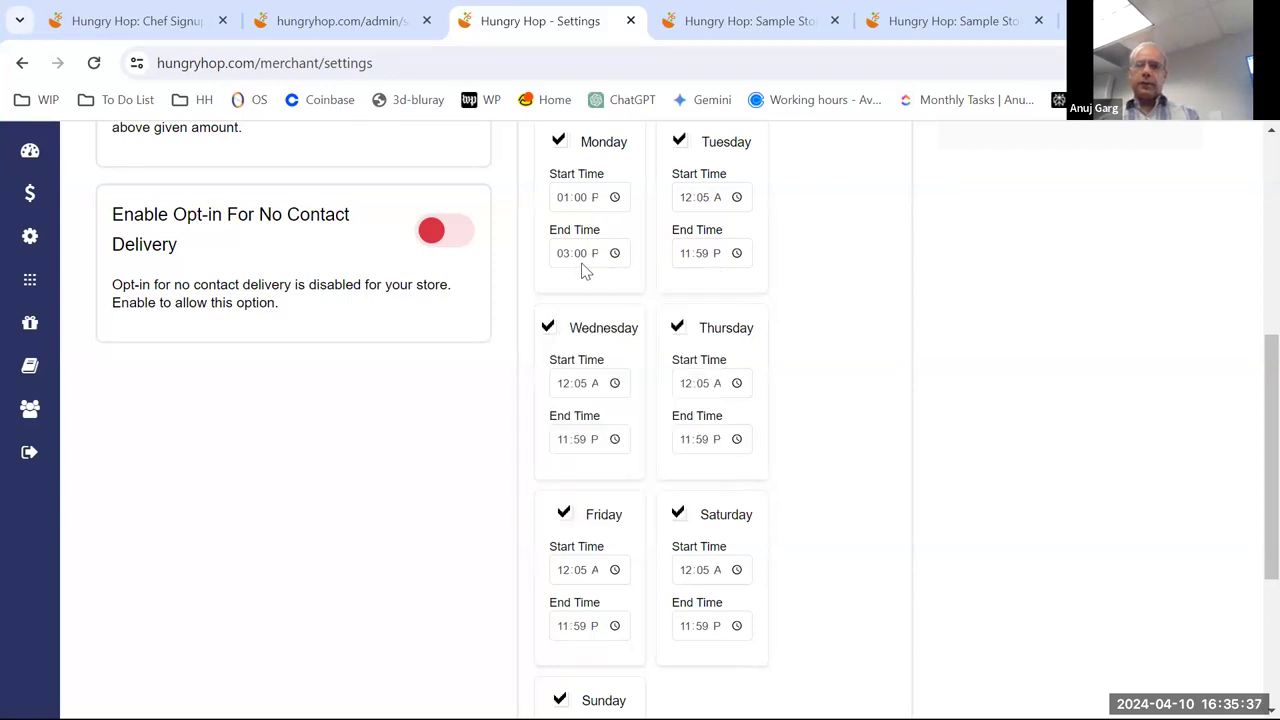
scroll(783, 349, "down", 3)
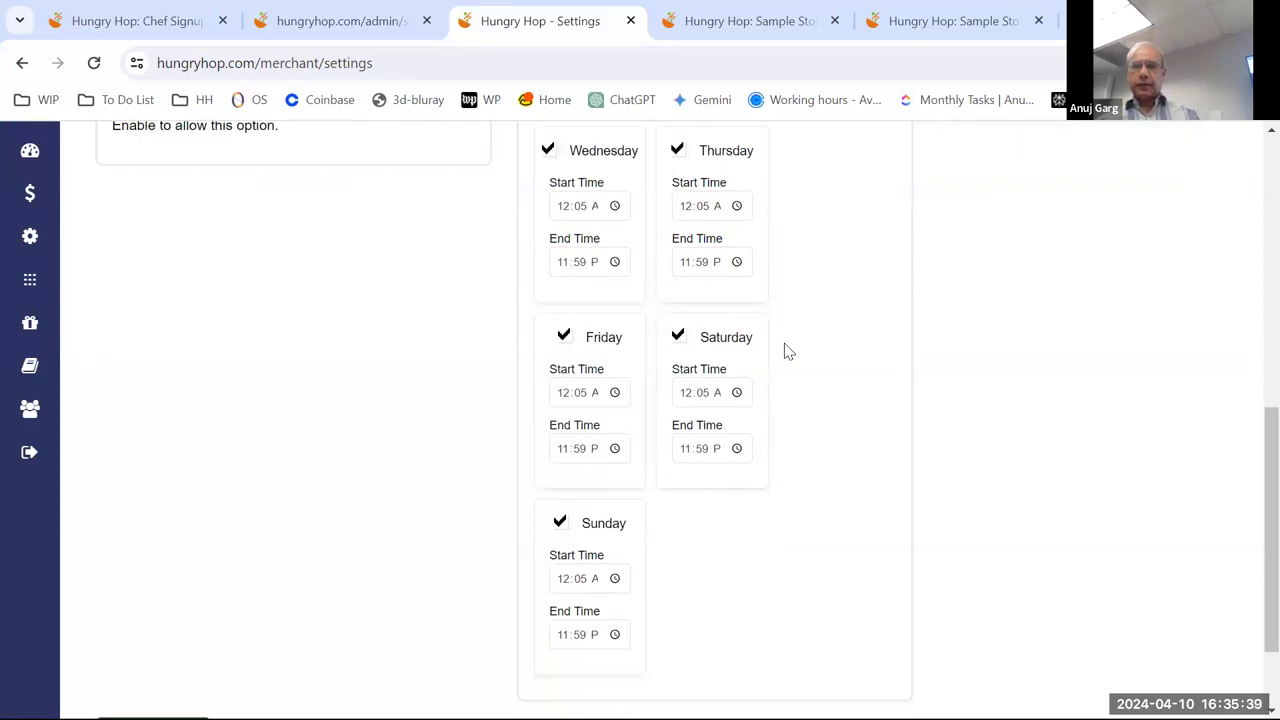
- Save the updated Monday store hours
left_click(170, 614)
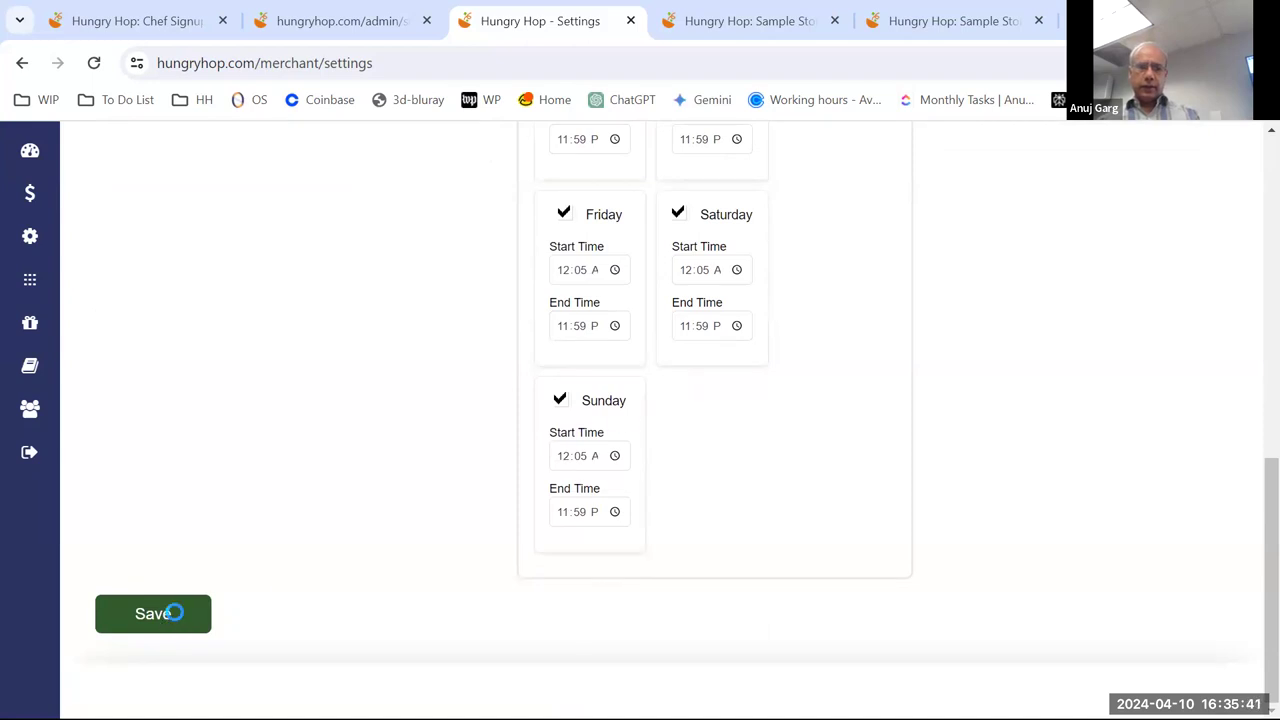
scroll(734, 374, "up", 8)
scroll(783, 349, "down", 2)
- Switch to Charges & Fees and select the Pickup Minimum Amount field
left_click(825, 247)
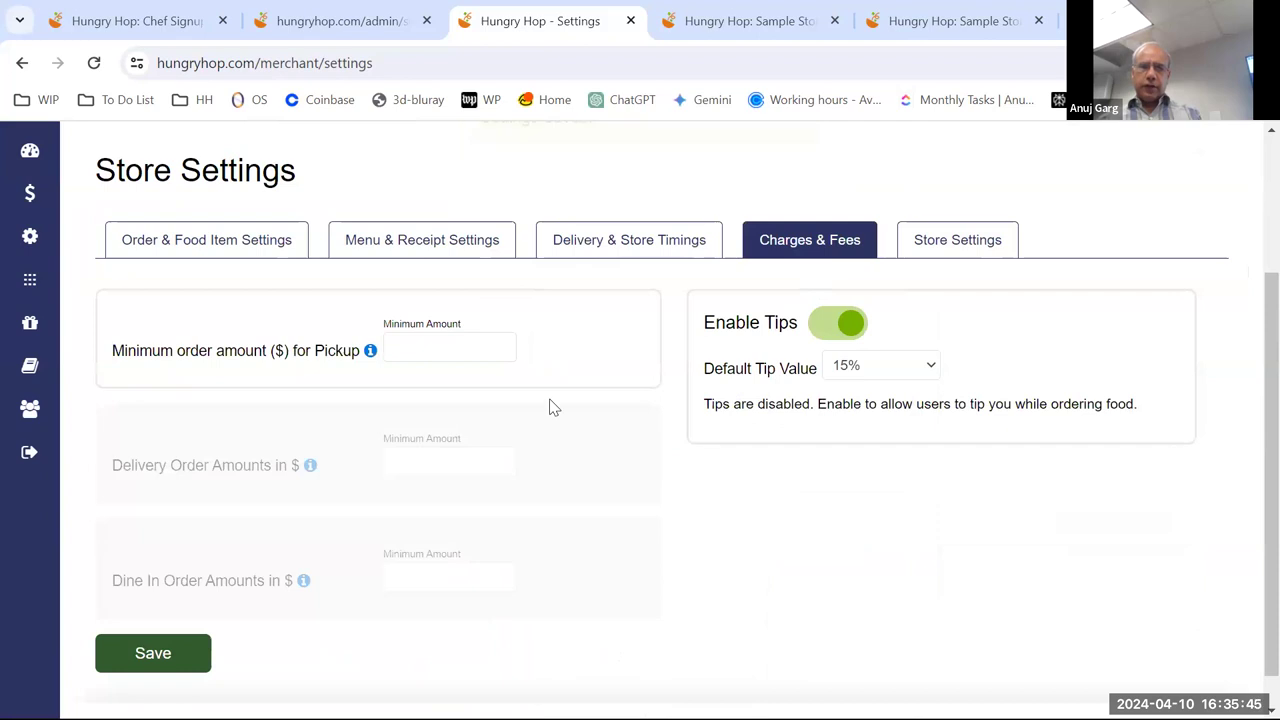
scroll(640, 440, "down", 1)
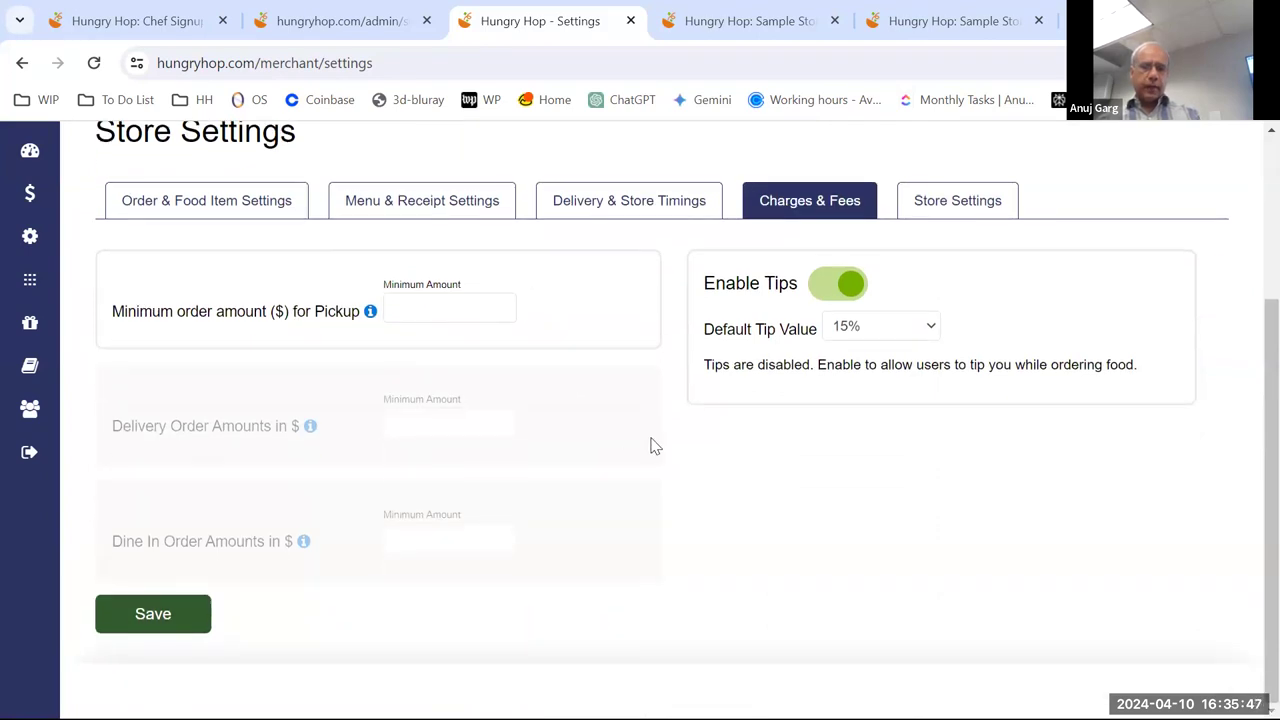
left_click(466, 309)
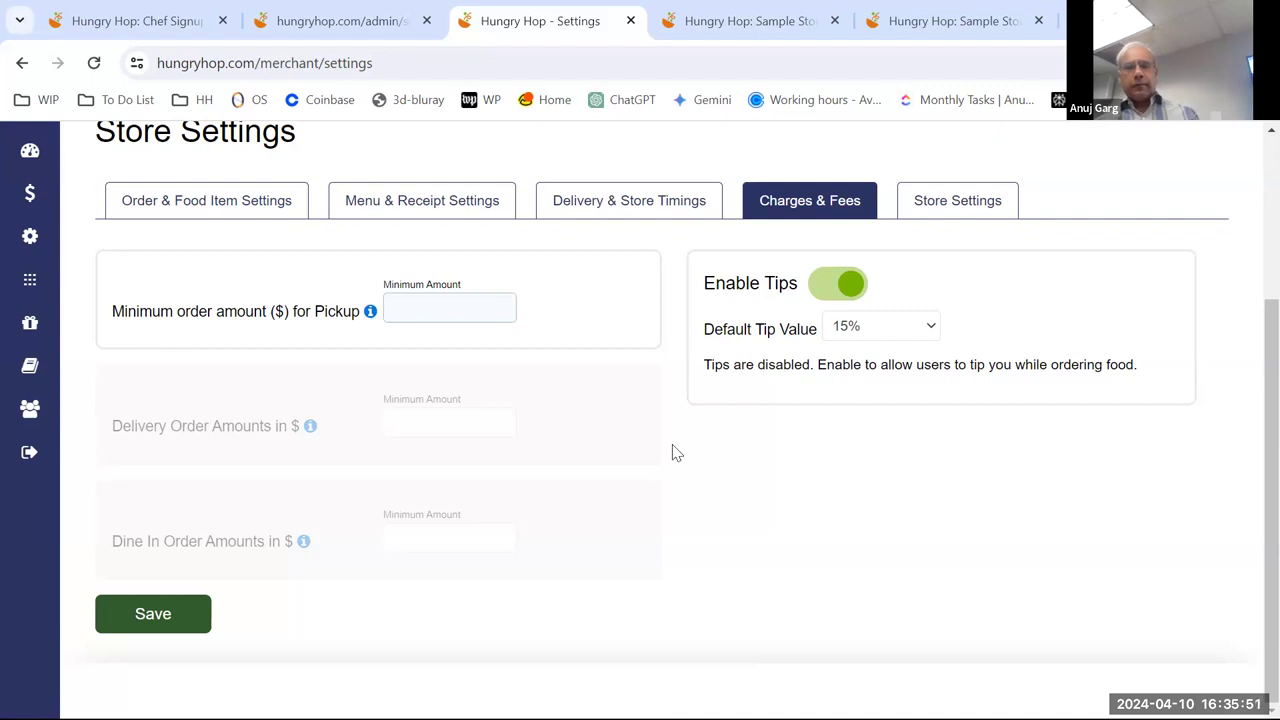
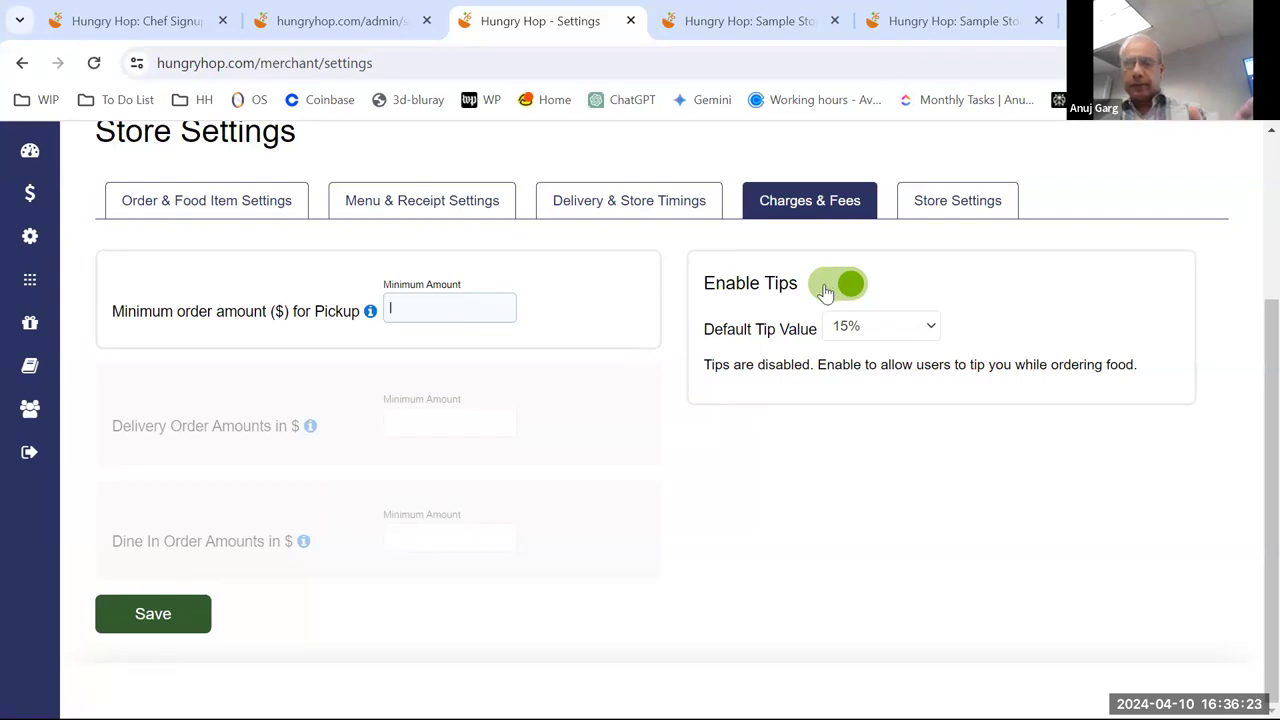
- Review the default tip value choices, leaving the tip at 15%
left_click(877, 333)
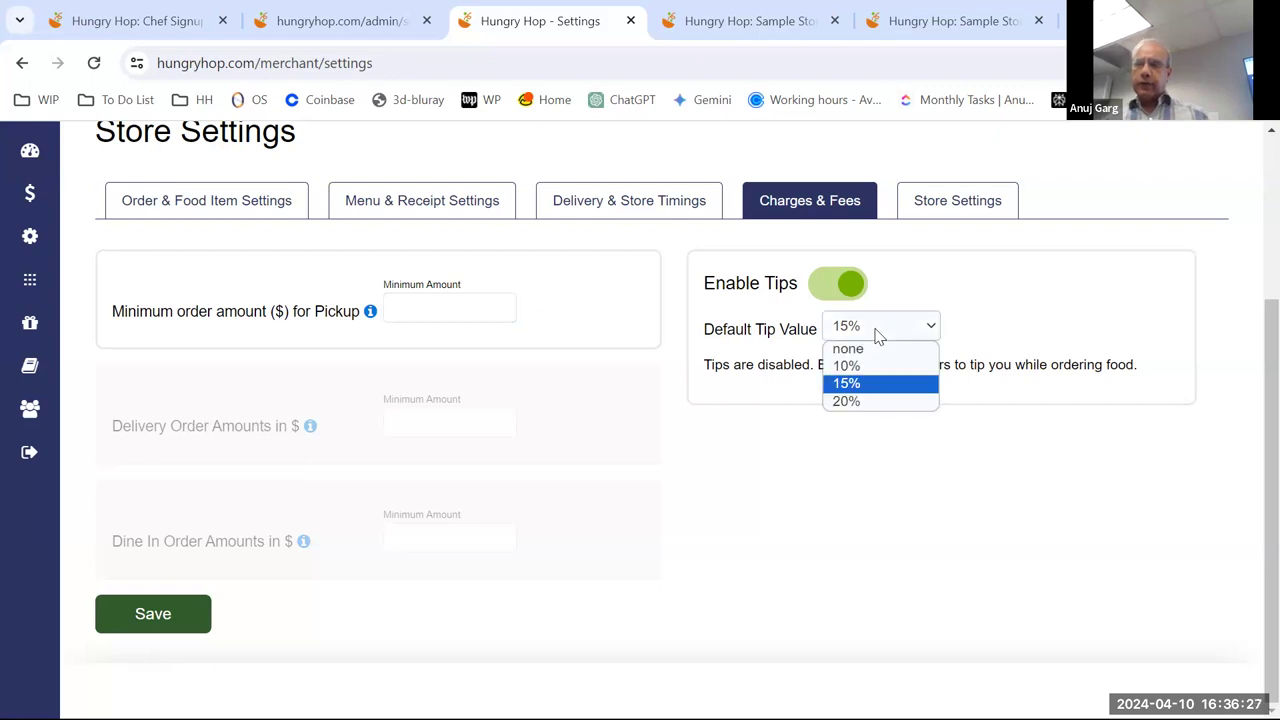
left_click(910, 465)
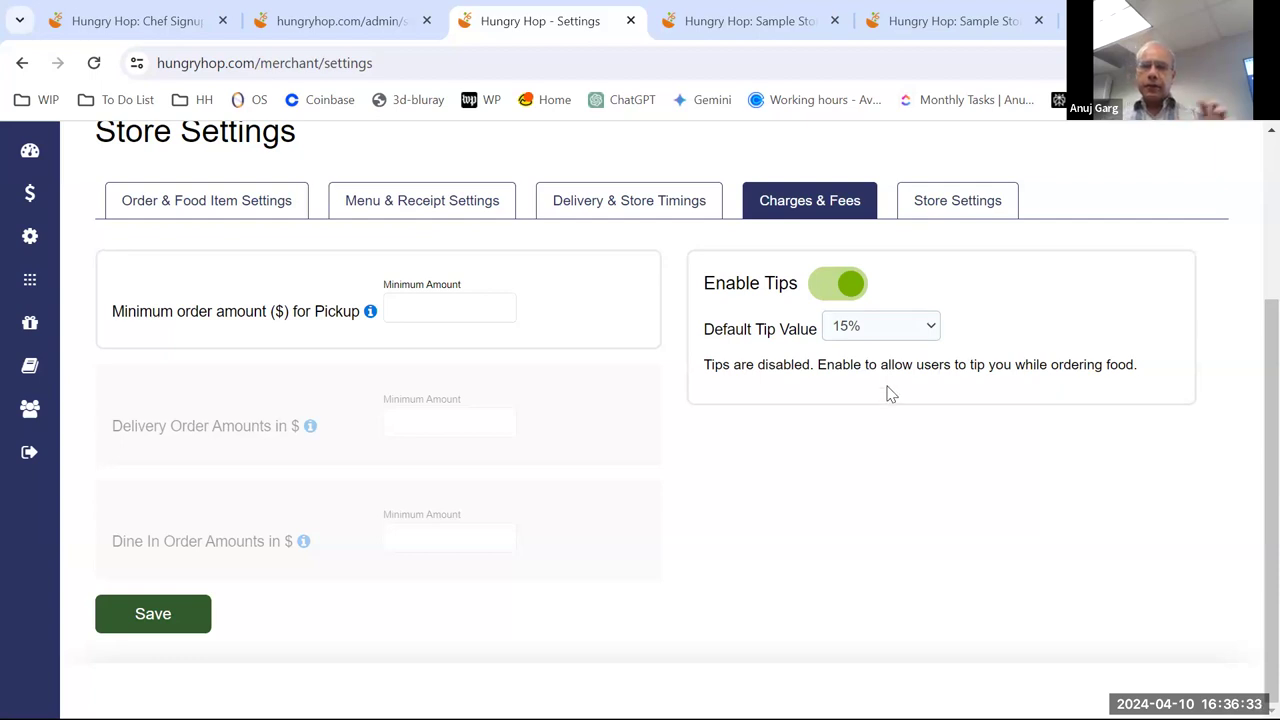
left_click(881, 337)
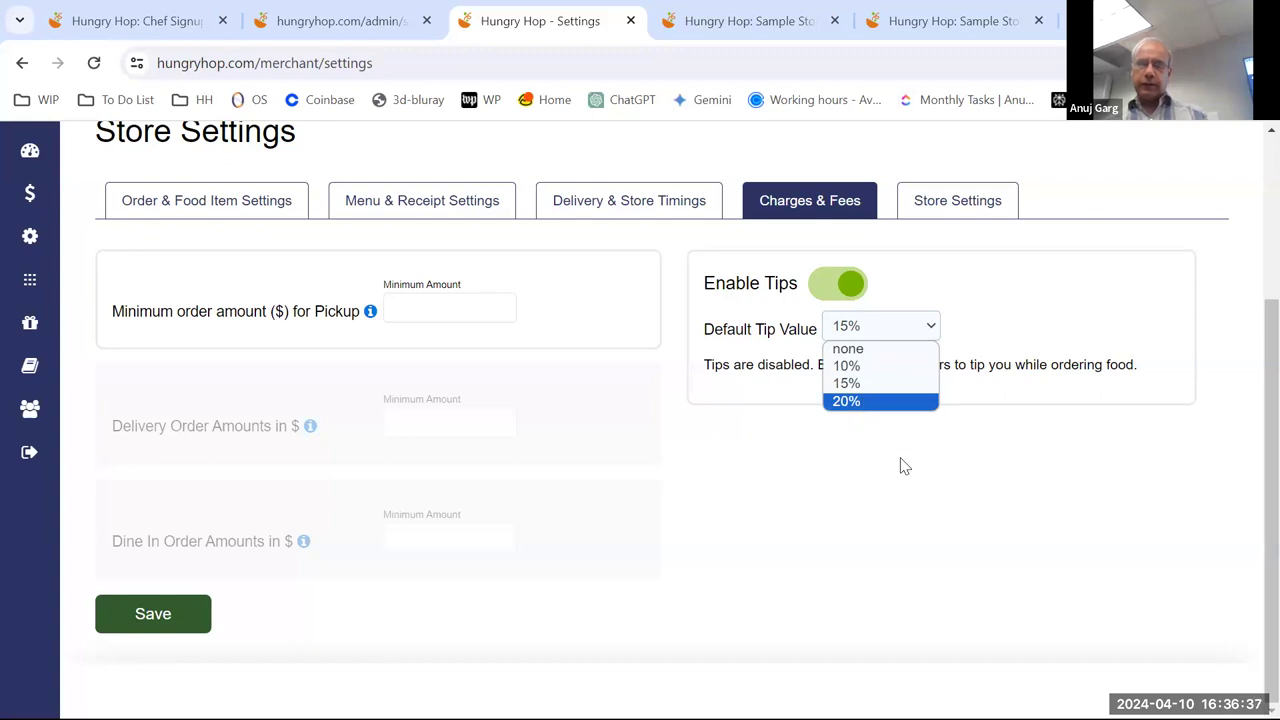
left_click(751, 434)
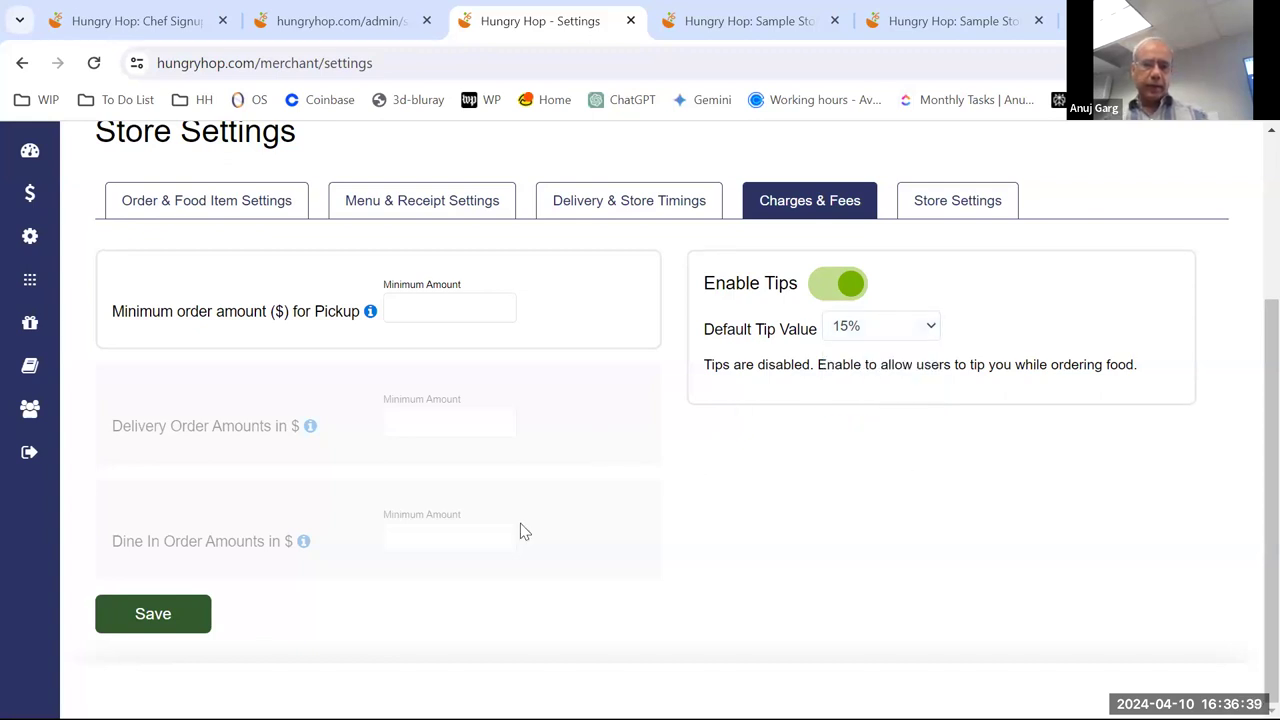
- Open Store Settings and look over open status, holidays, the closed-store message and the time zone
left_click(957, 200)
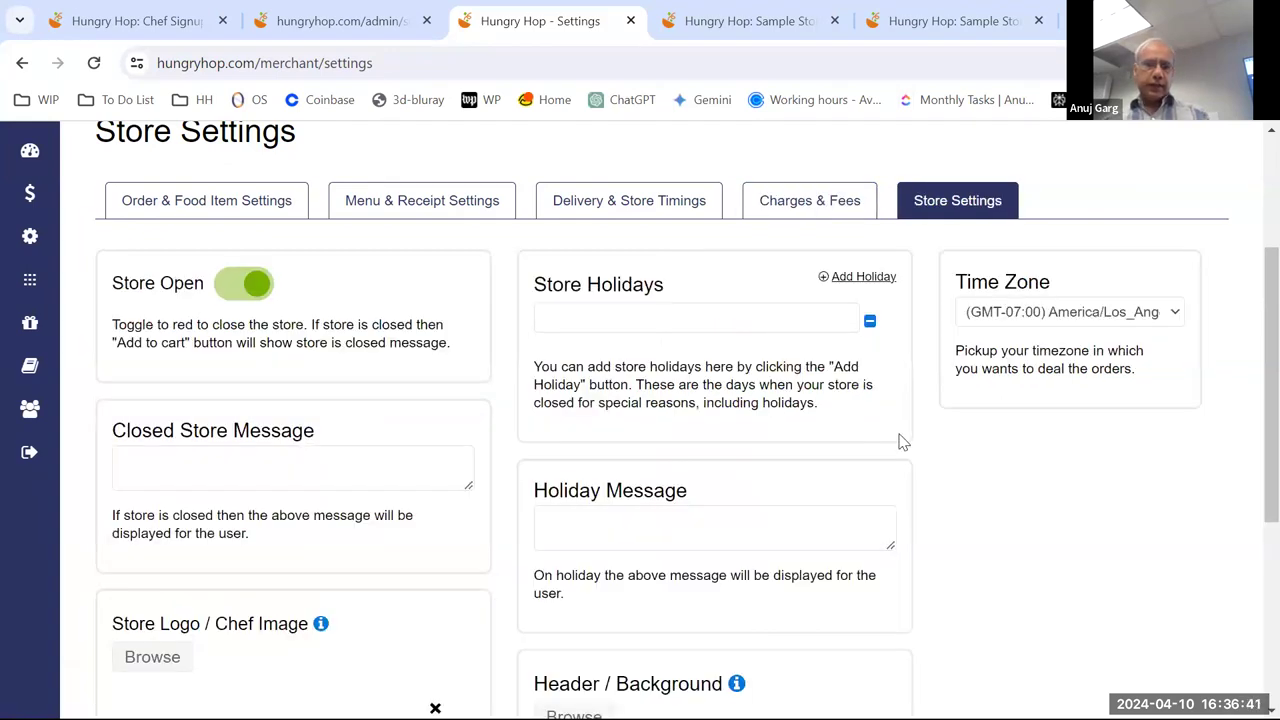
scroll(920, 480, "down", 2)
scroll(922, 481, "up", 1)
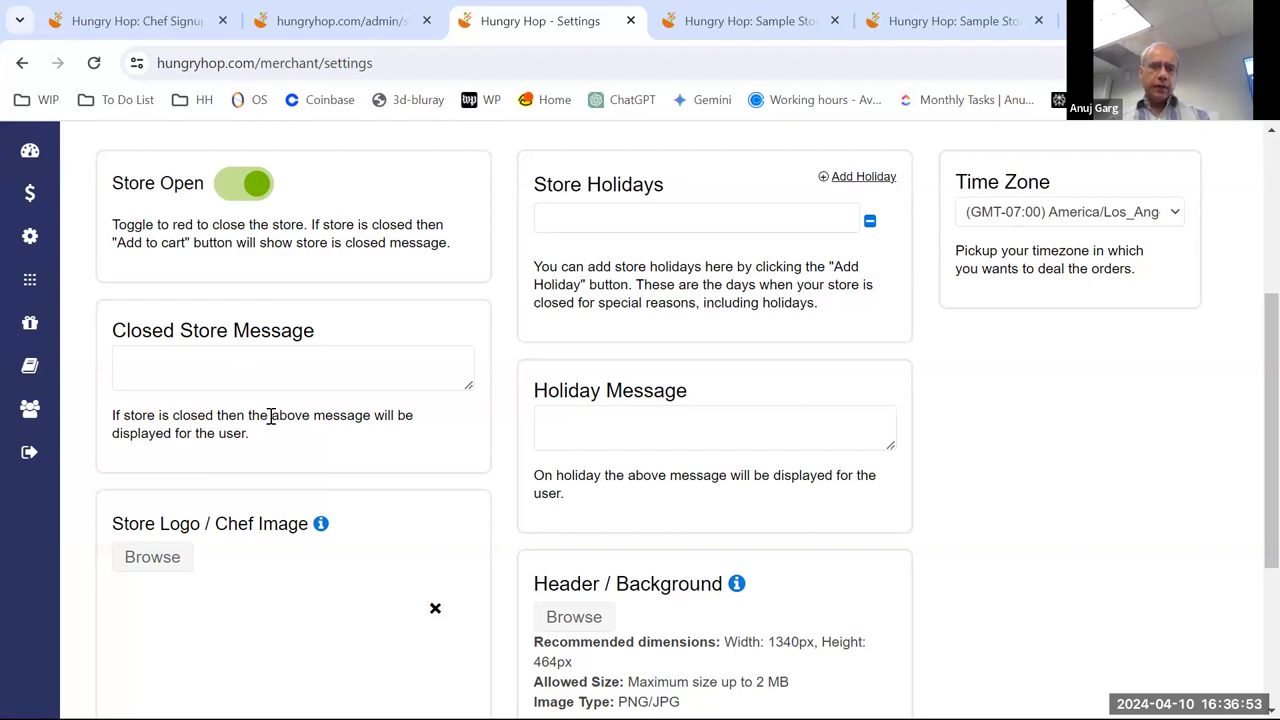
left_click(251, 367)
scroll(332, 408, "down", 2)
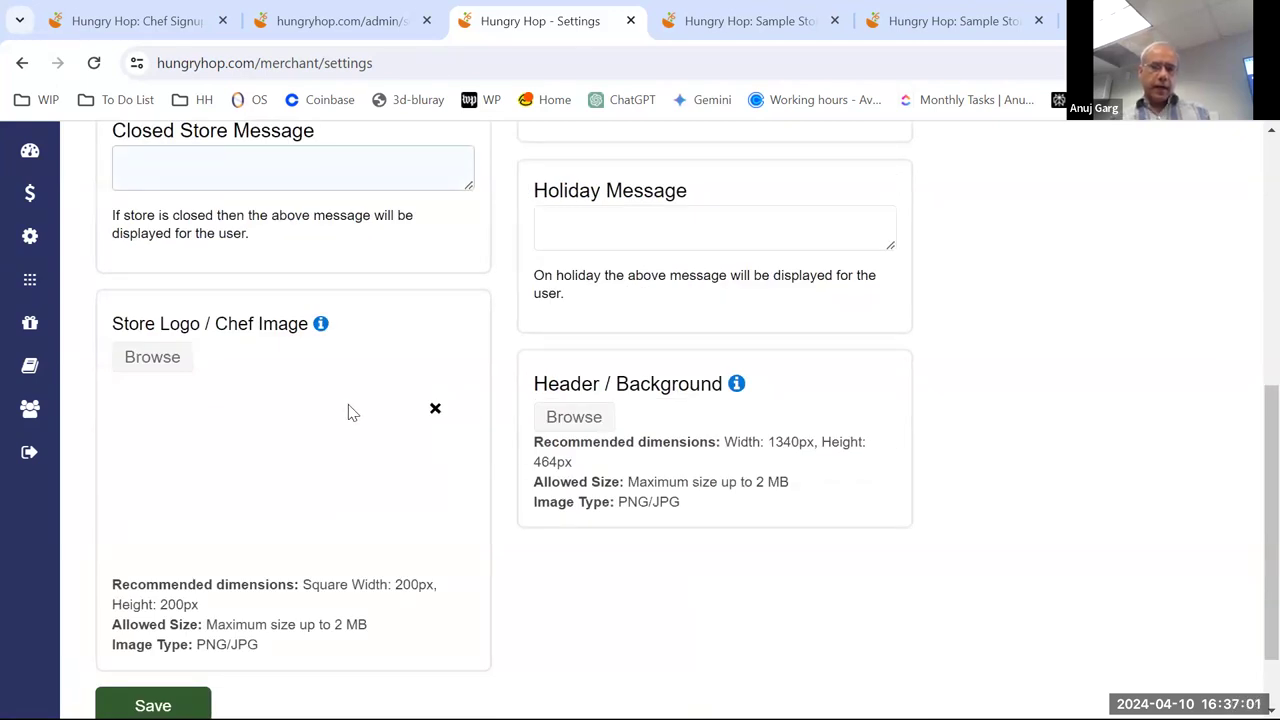
scroll(349, 411, "down", 1)
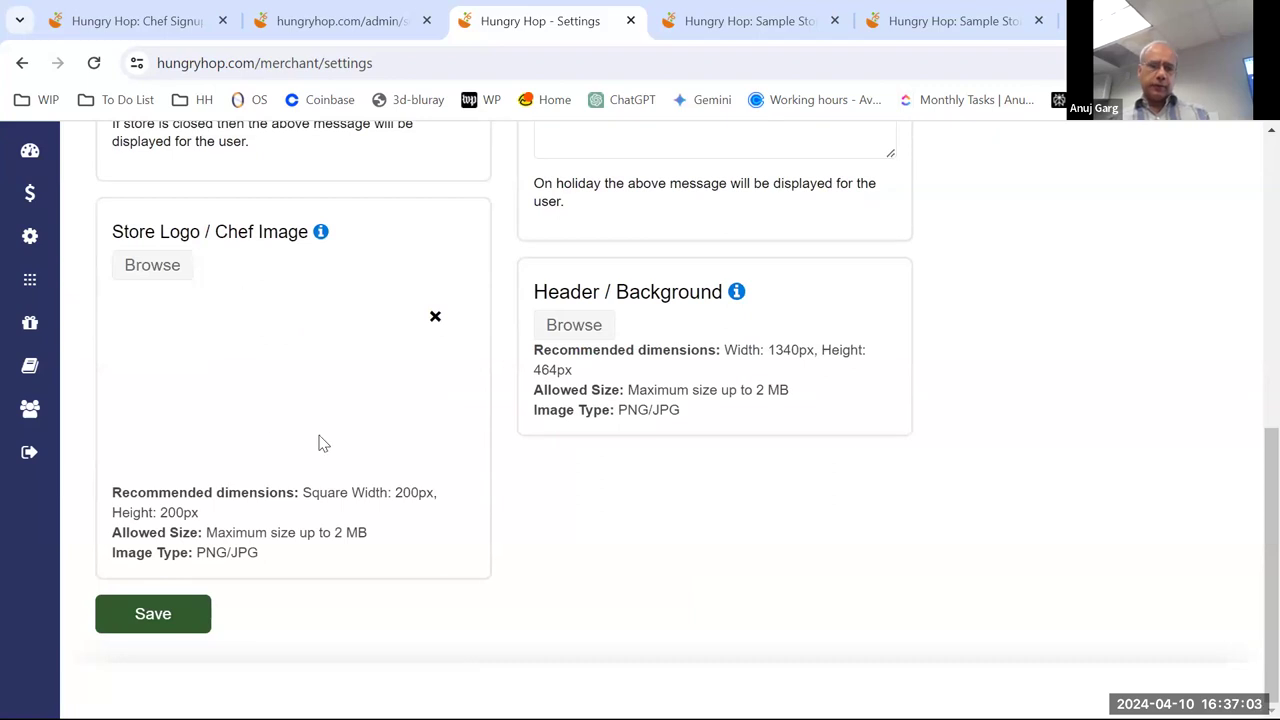
scroll(637, 445, "up", 1)
scroll(637, 445, "up", 4)
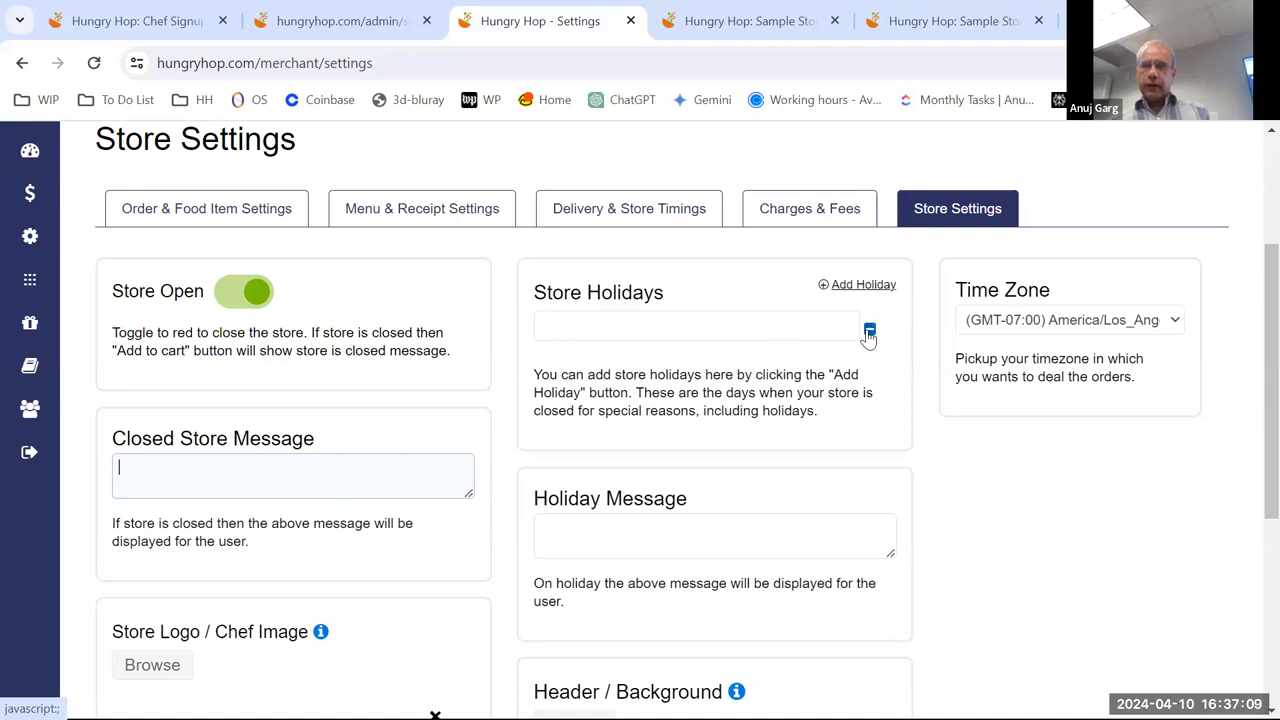
- Add a second holiday date row and set the first holiday to 25 April 2024
left_click(862, 289)
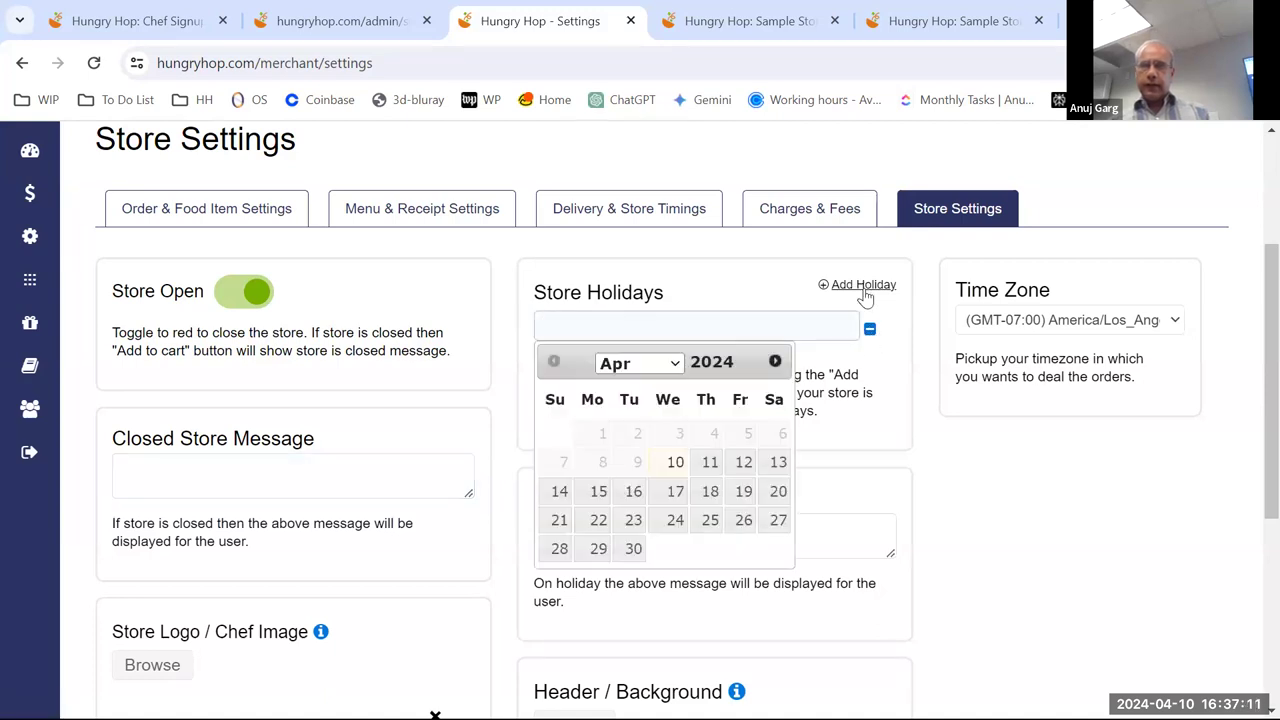
left_click(863, 288)
left_click(712, 327)
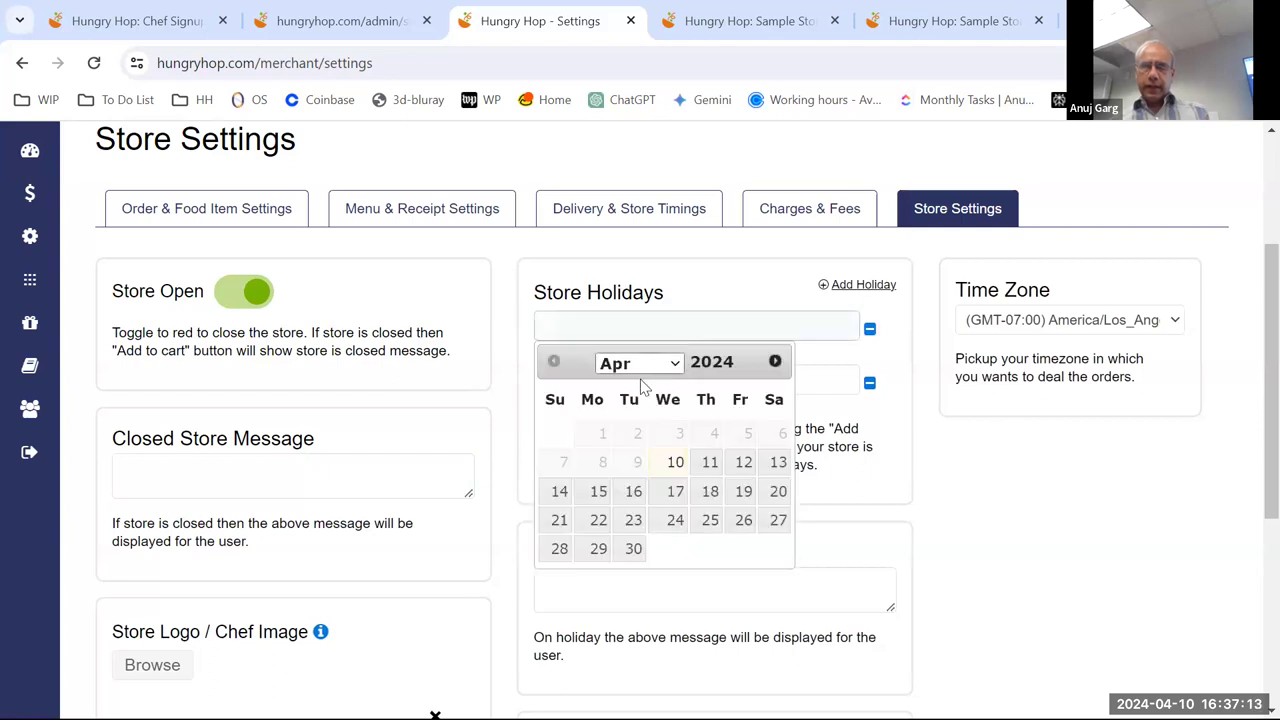
left_click(710, 520)
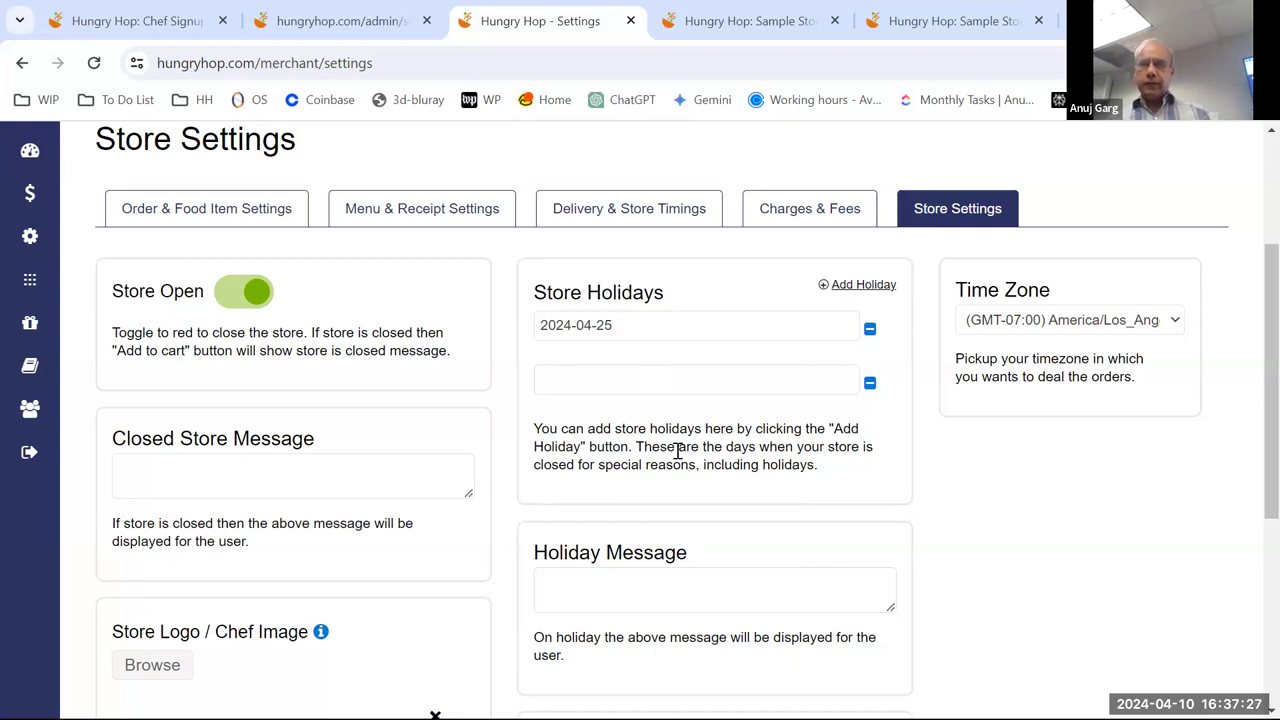
- Scroll down to the Holiday Message box and click into it
scroll(756, 390, "down", 2)
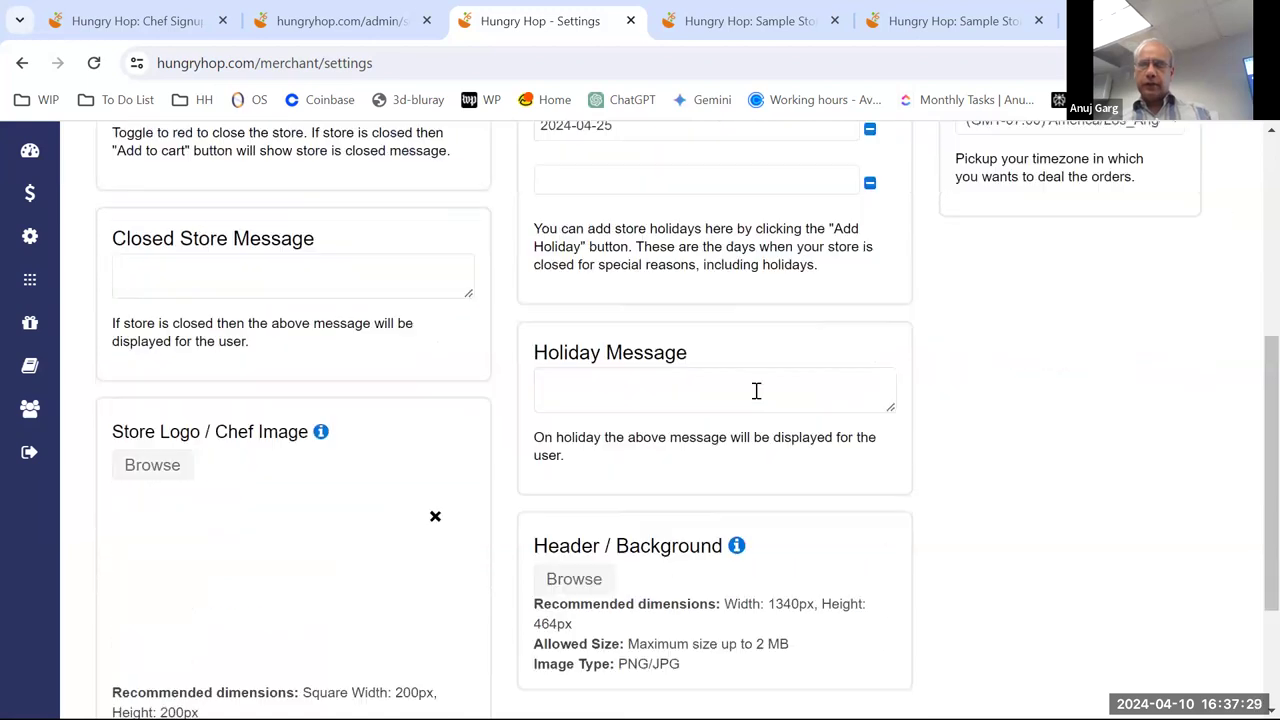
scroll(756, 390, "down", 1)
left_click(660, 294)
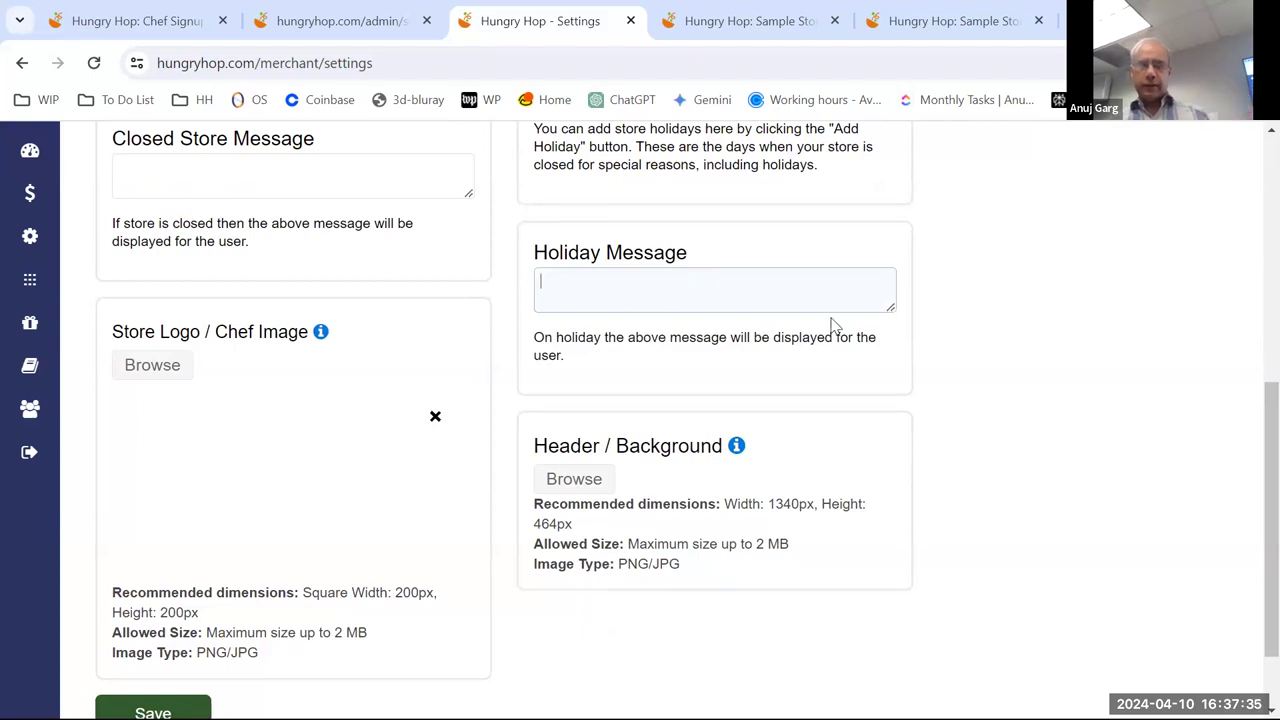
scroll(822, 392, "down", 1)
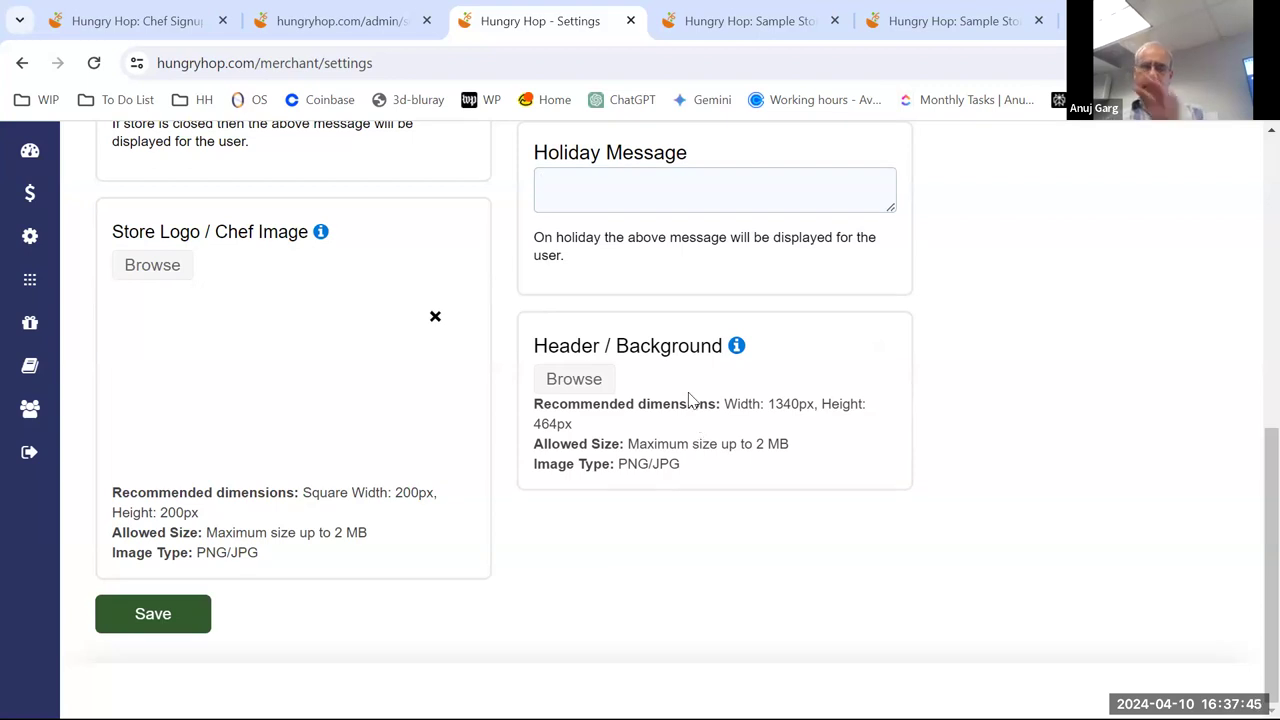
left_click(757, 20)
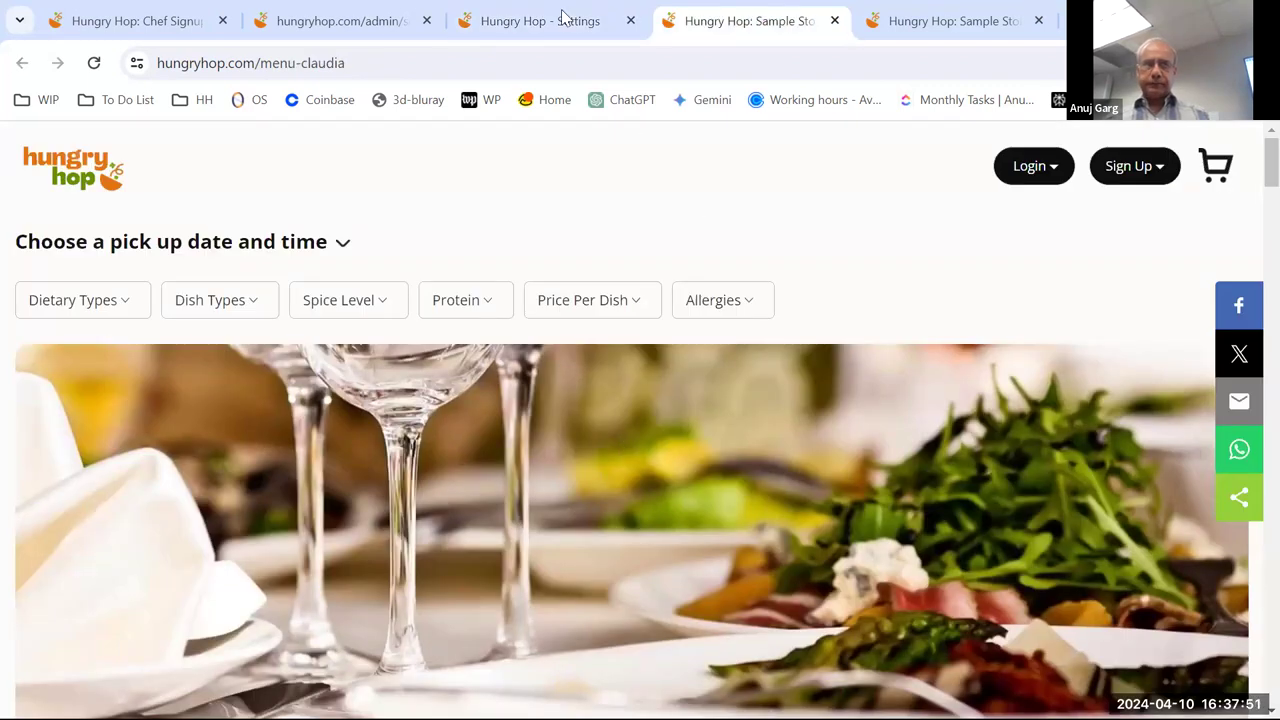
key("ctrl+Page_Up")
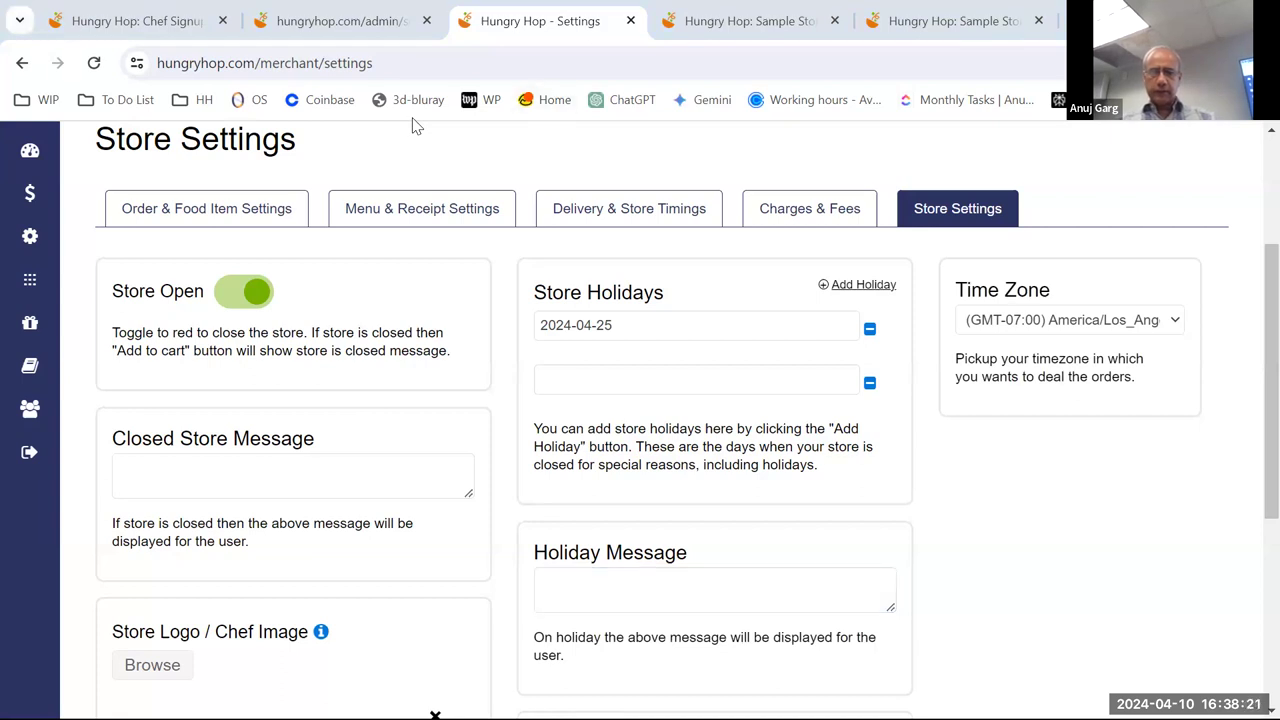
- Scroll the settings page, then expand the sidebar's Settings submenu showing Store Info, Gallery and Reviews
scroll(1014, 471, "down", 2)
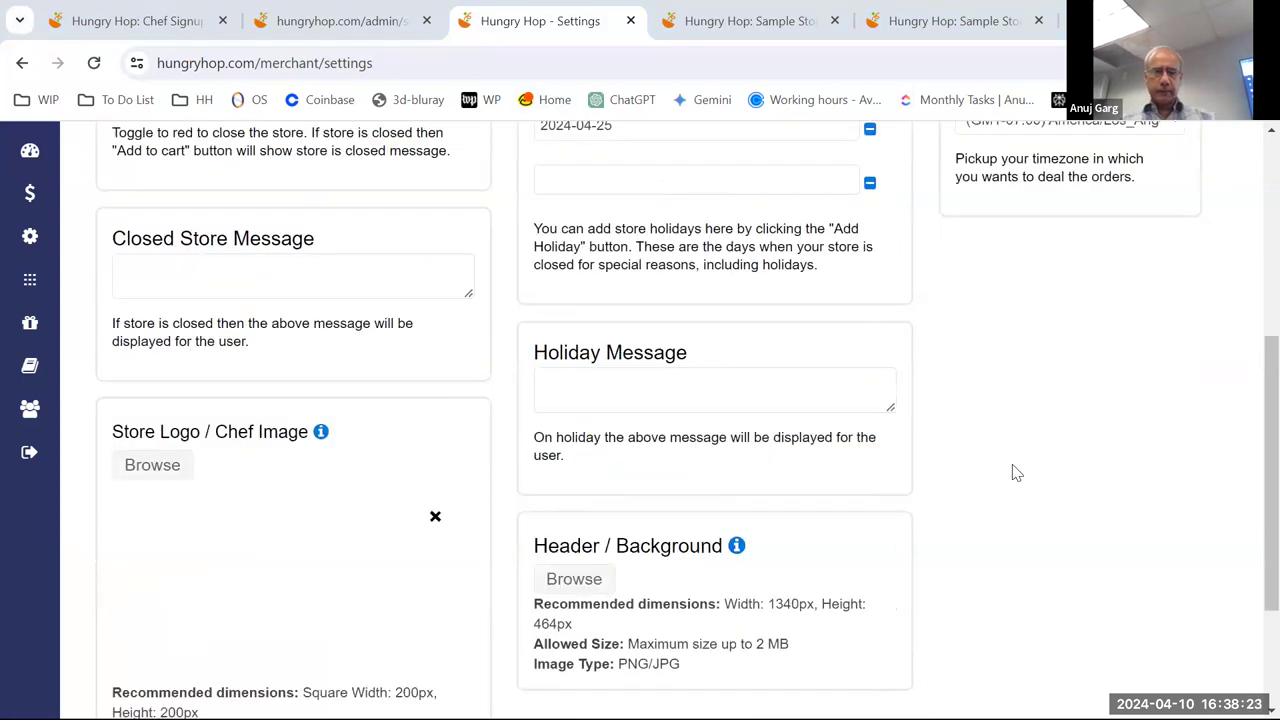
scroll(1014, 471, "up", 3)
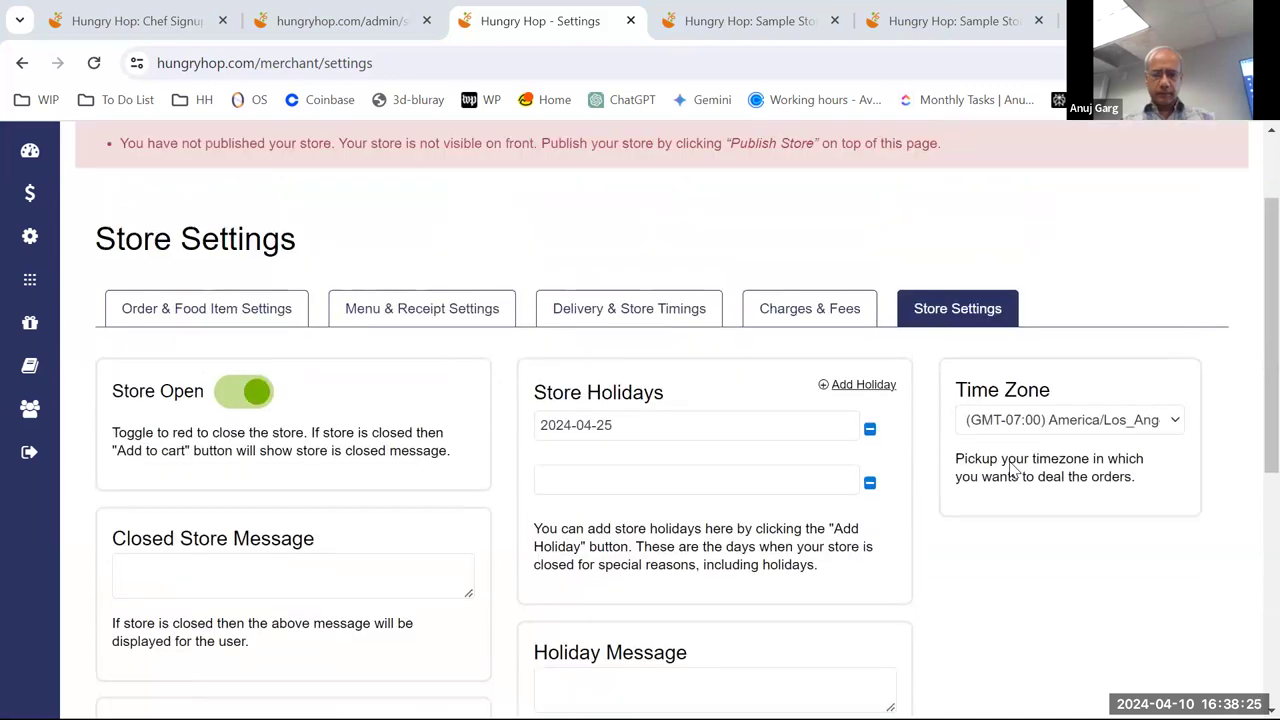
scroll(1020, 520, "down", 1)
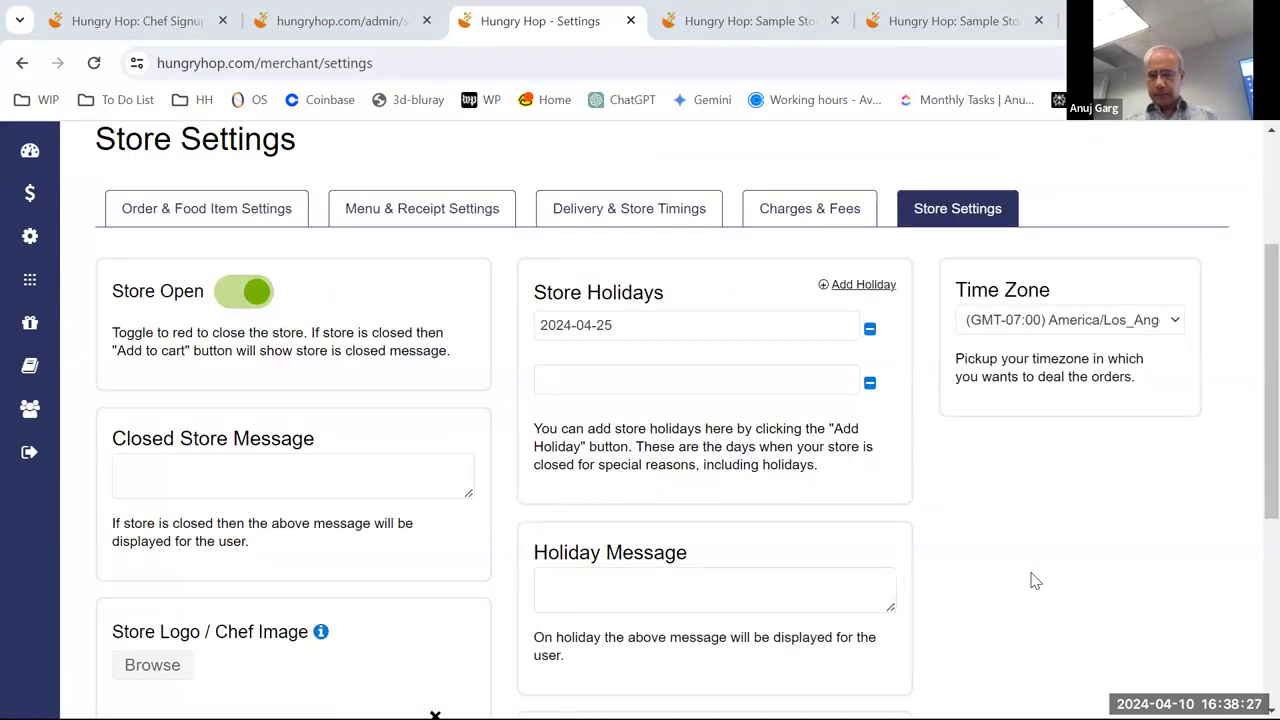
scroll(1200, 643, "down", 4)
scroll(1191, 634, "up", 2)
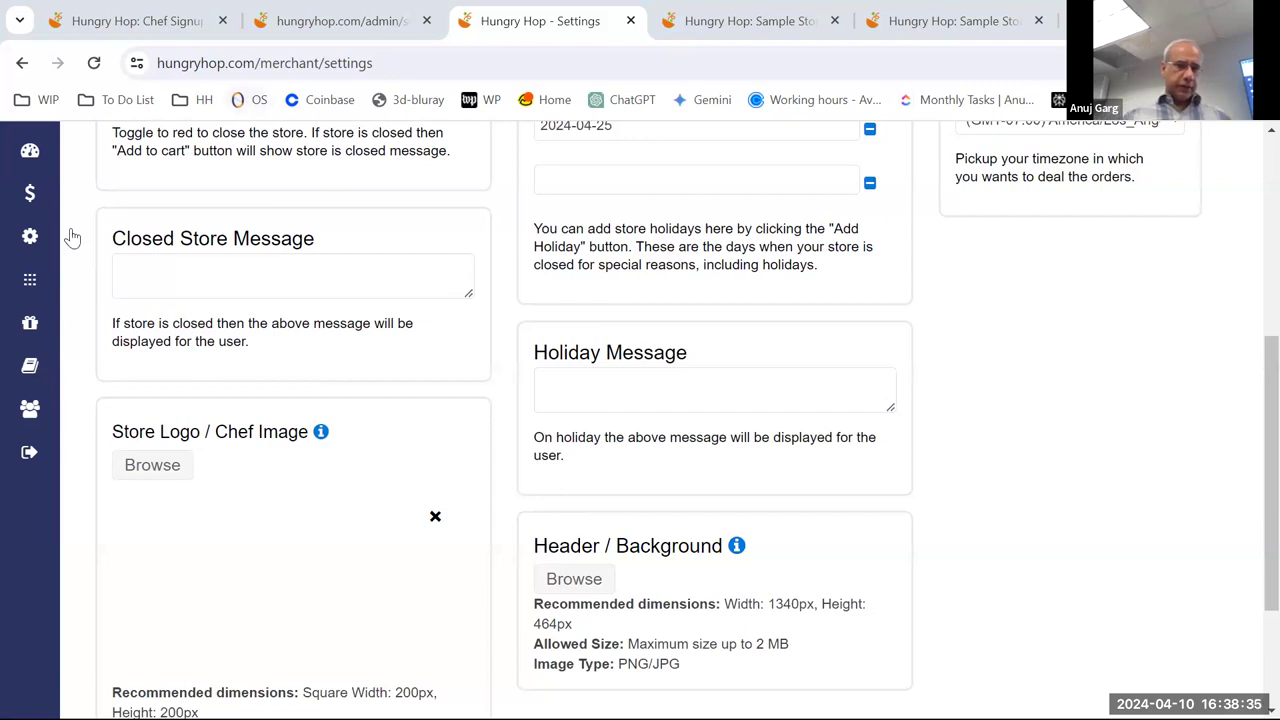
mouse_move(86, 280)
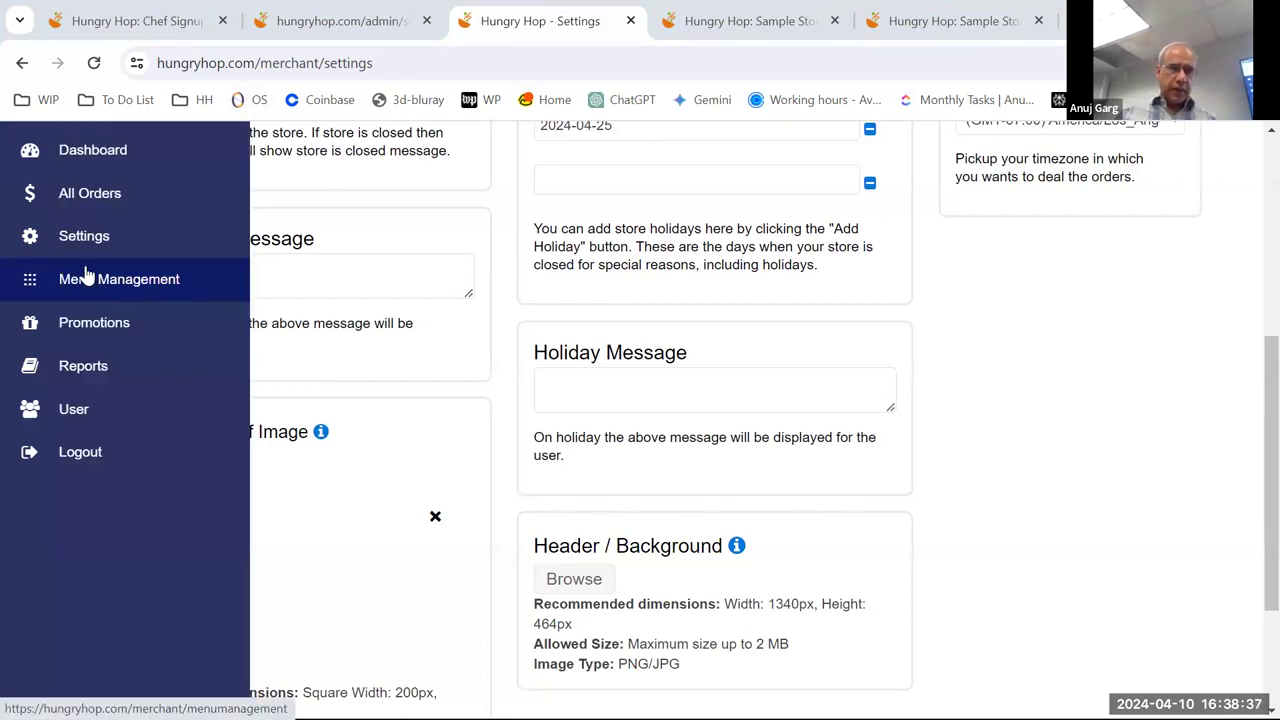
mouse_move(88, 248)
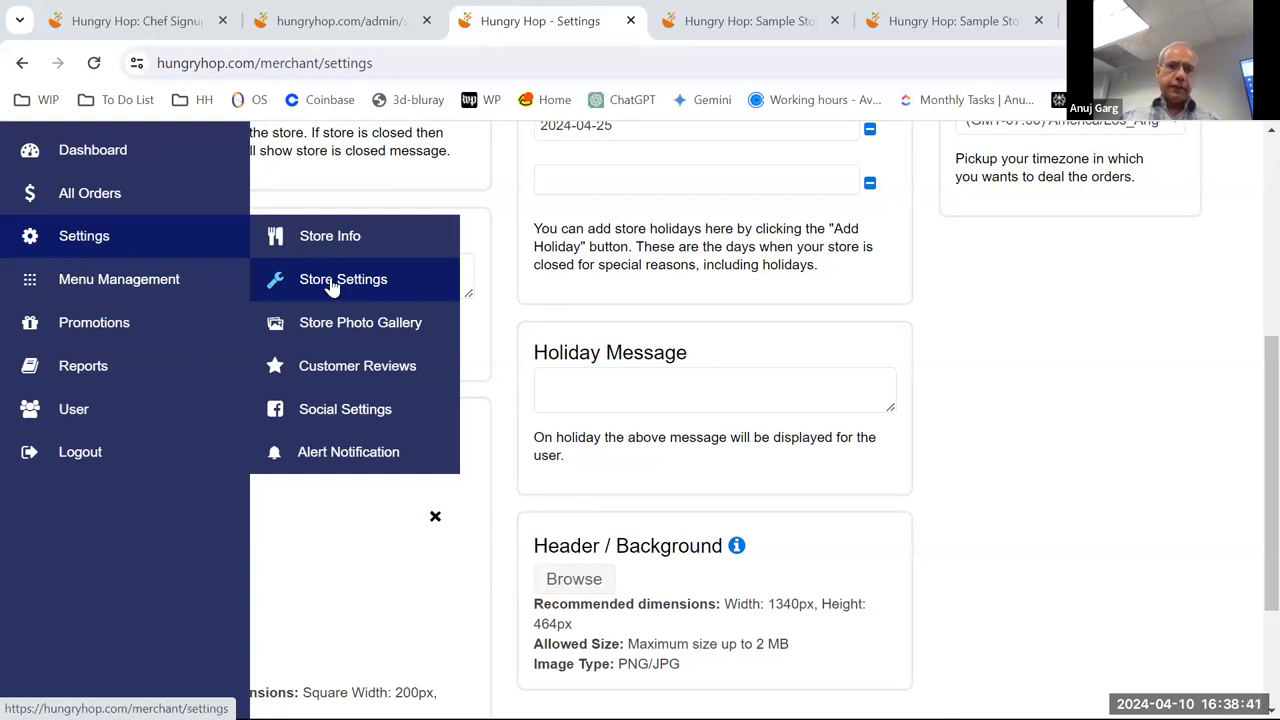
- Open the Store Photo Gallery and look over its single pasta photo
left_click(347, 330)
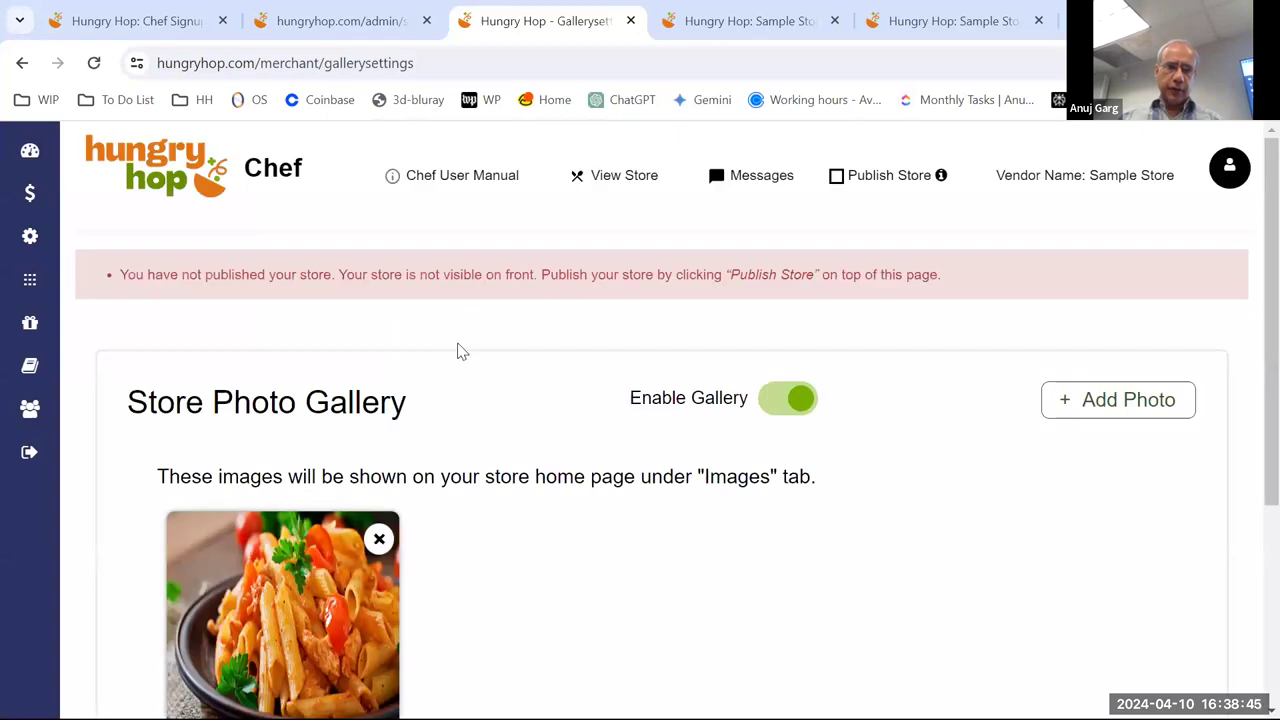
scroll(457, 349, "down", 2)
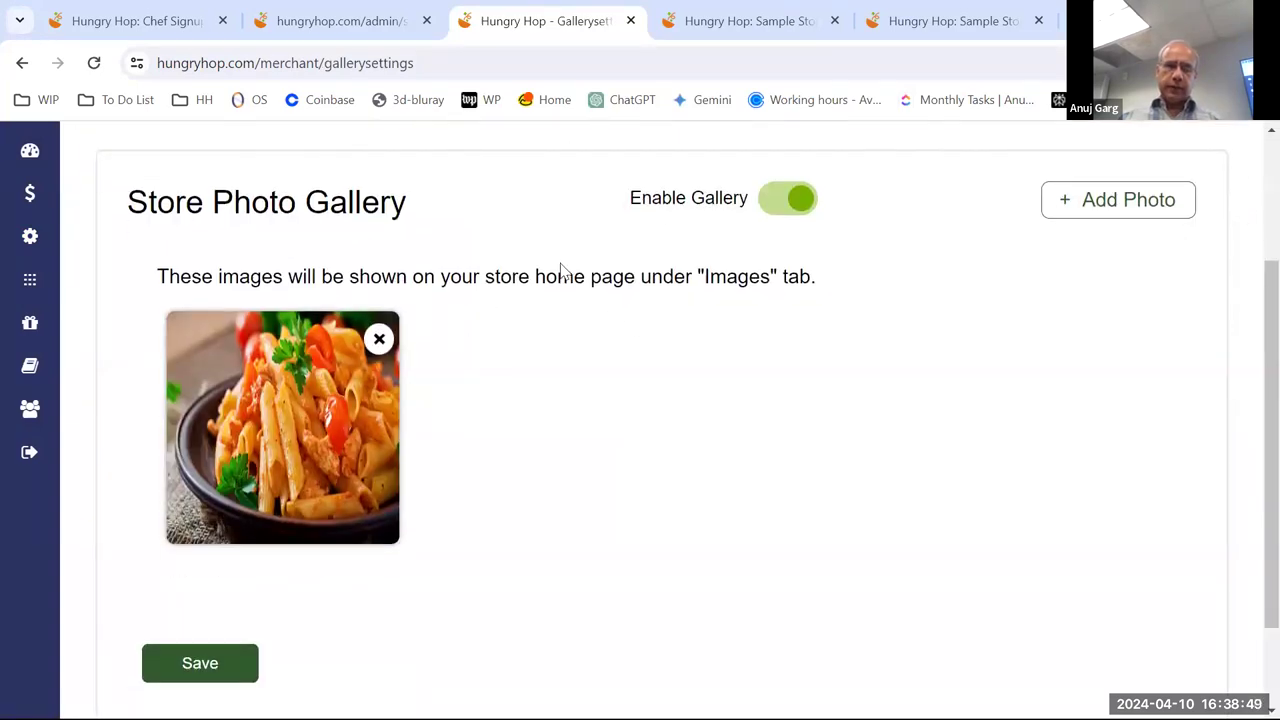
scroll(543, 285, "down", 1)
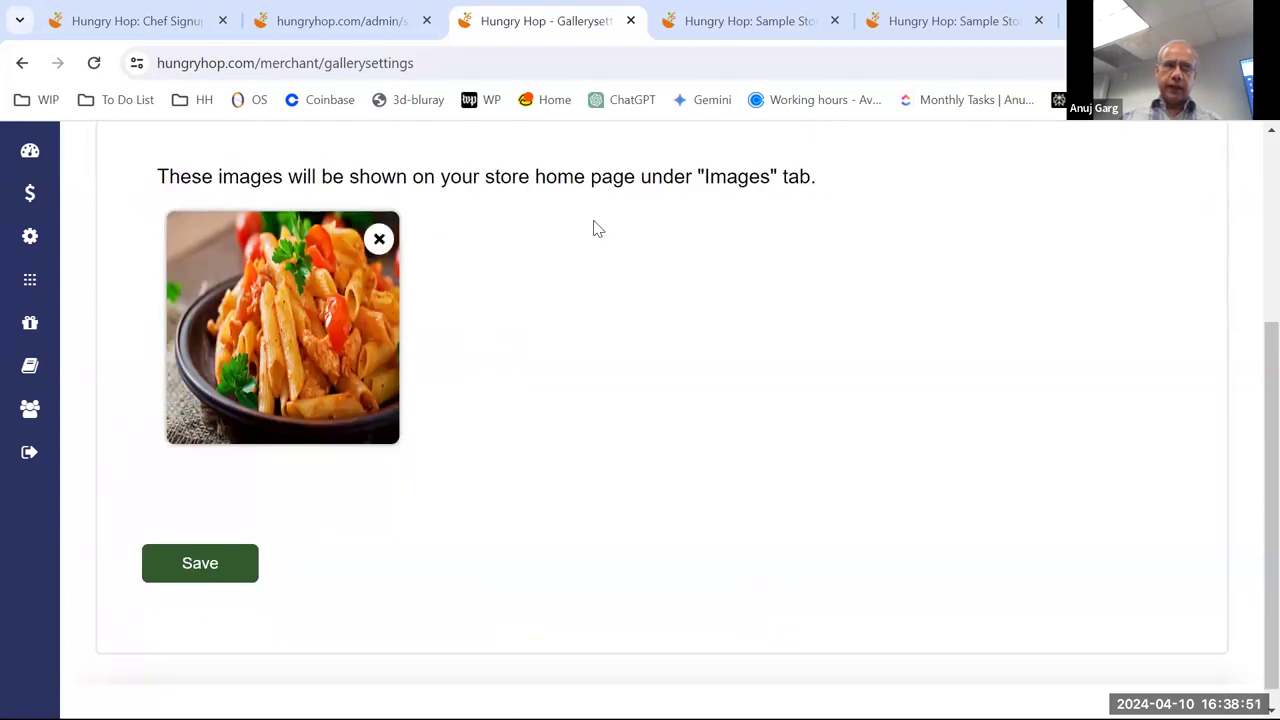
scroll(590, 240, "down", 1)
scroll(585, 255, "up", 2)
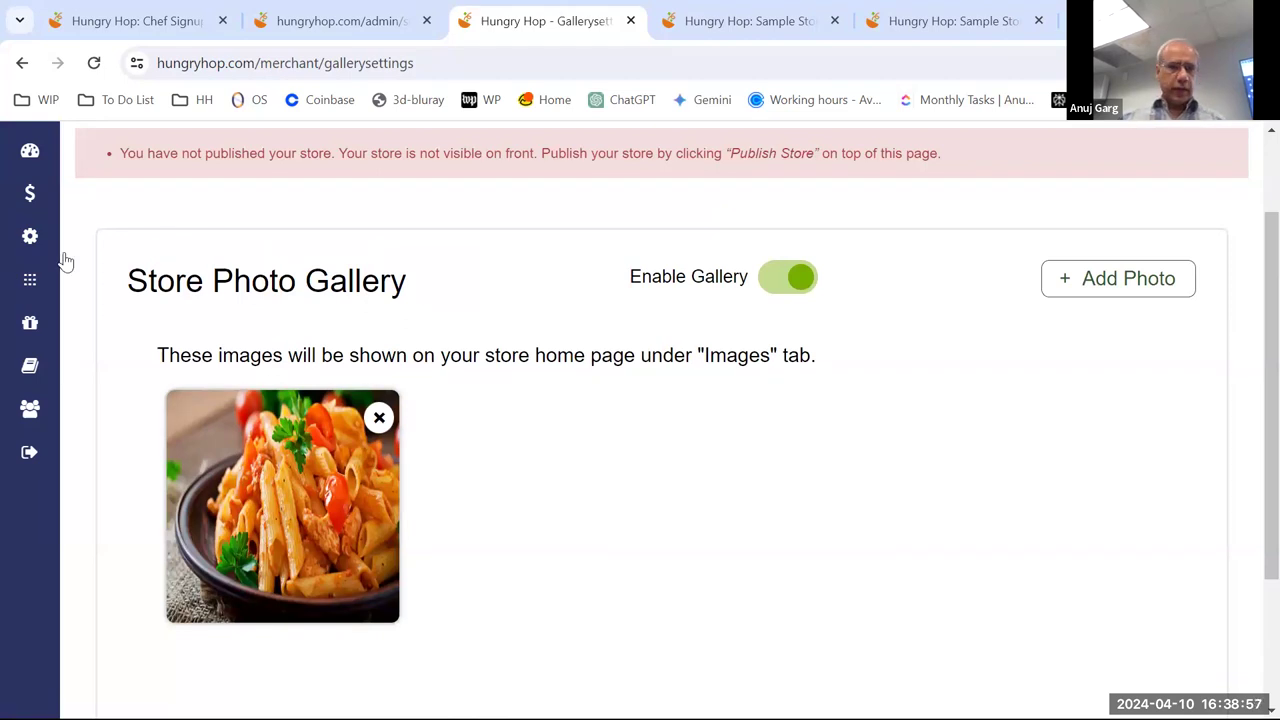
mouse_move(166, 280)
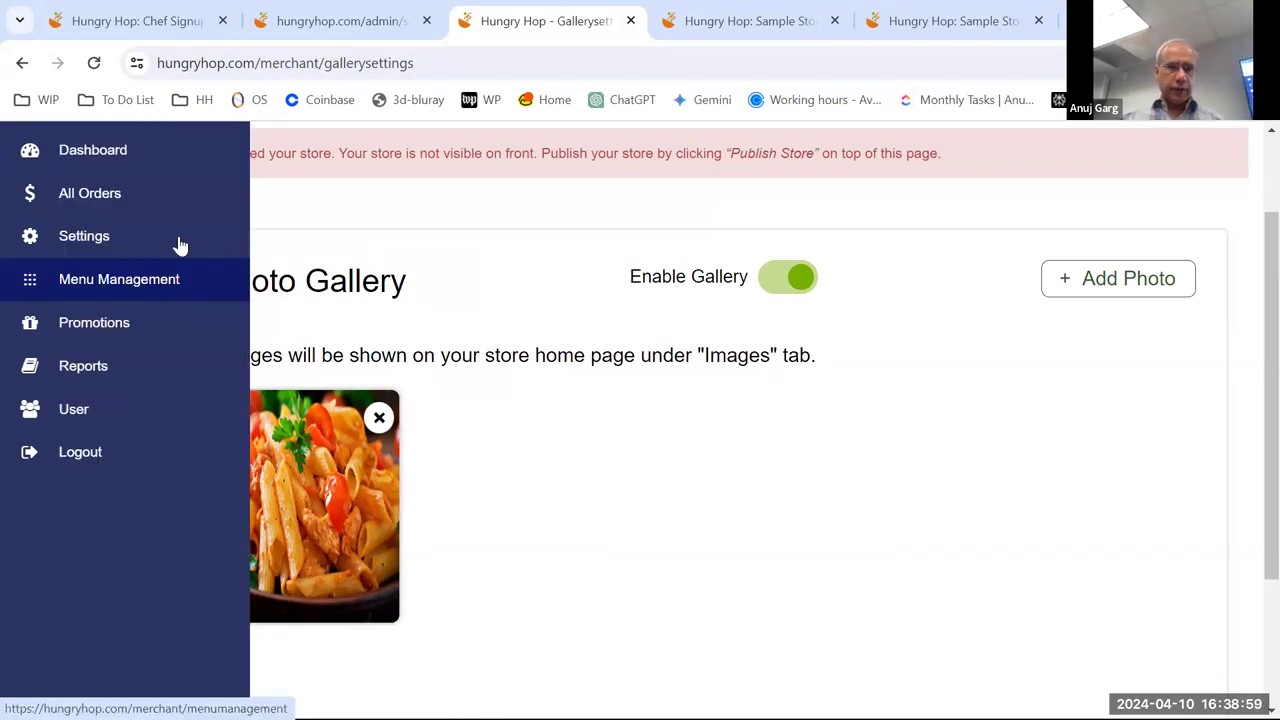
- Open the Customer Reviews page, whose reviews table lists 0 entries
left_click(386, 379)
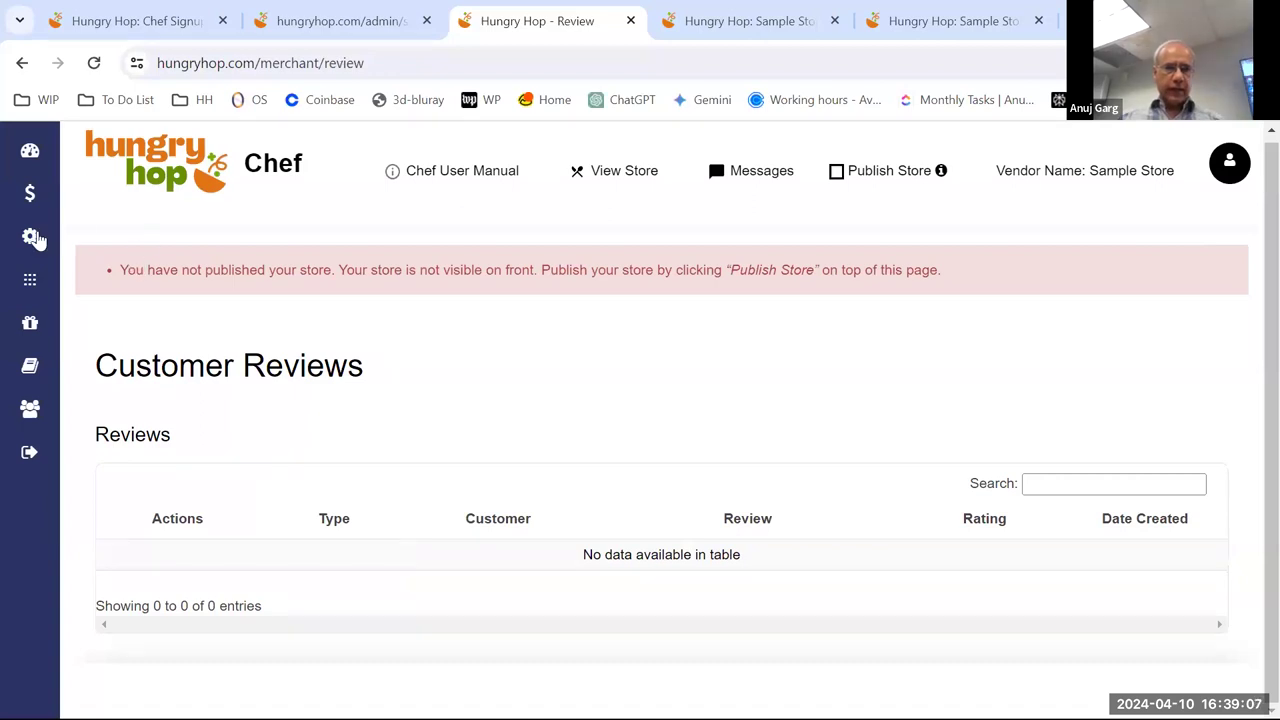
mouse_move(85, 248)
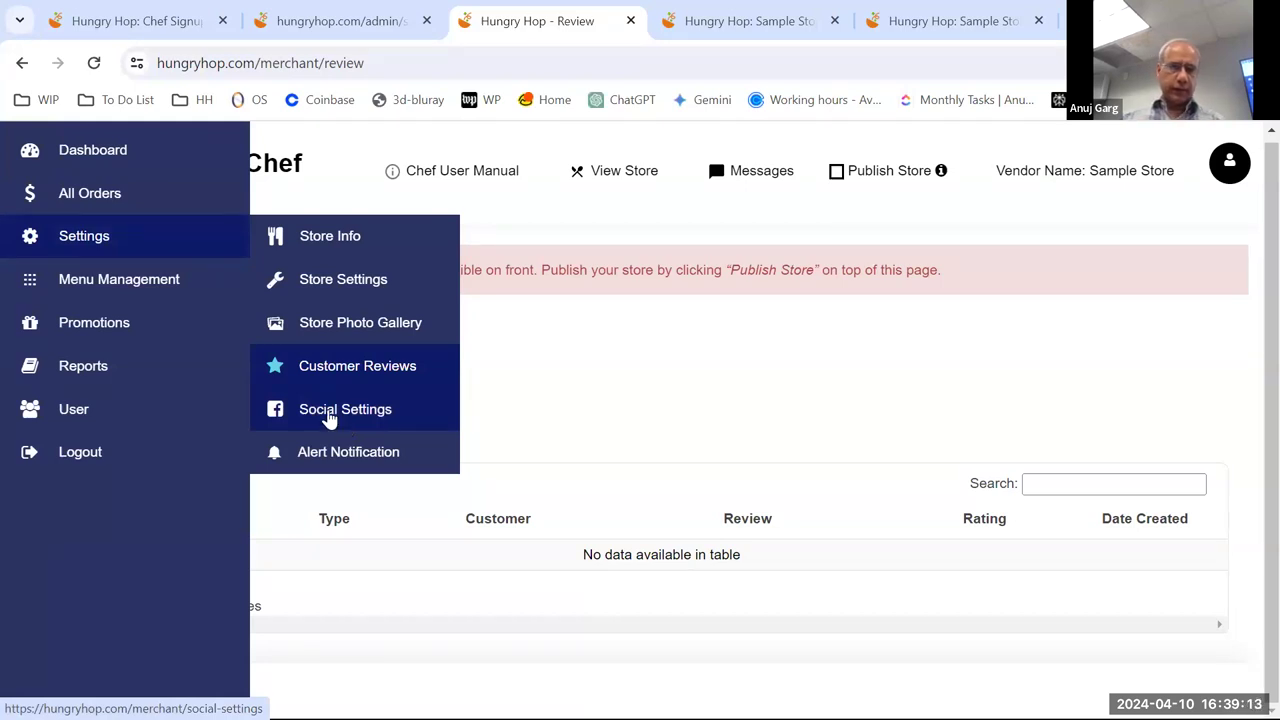
- Open Menu Management and browse categories new (Draft), APPETIZERS, SOUPS, PASTA and DRINKS
left_click(157, 284)
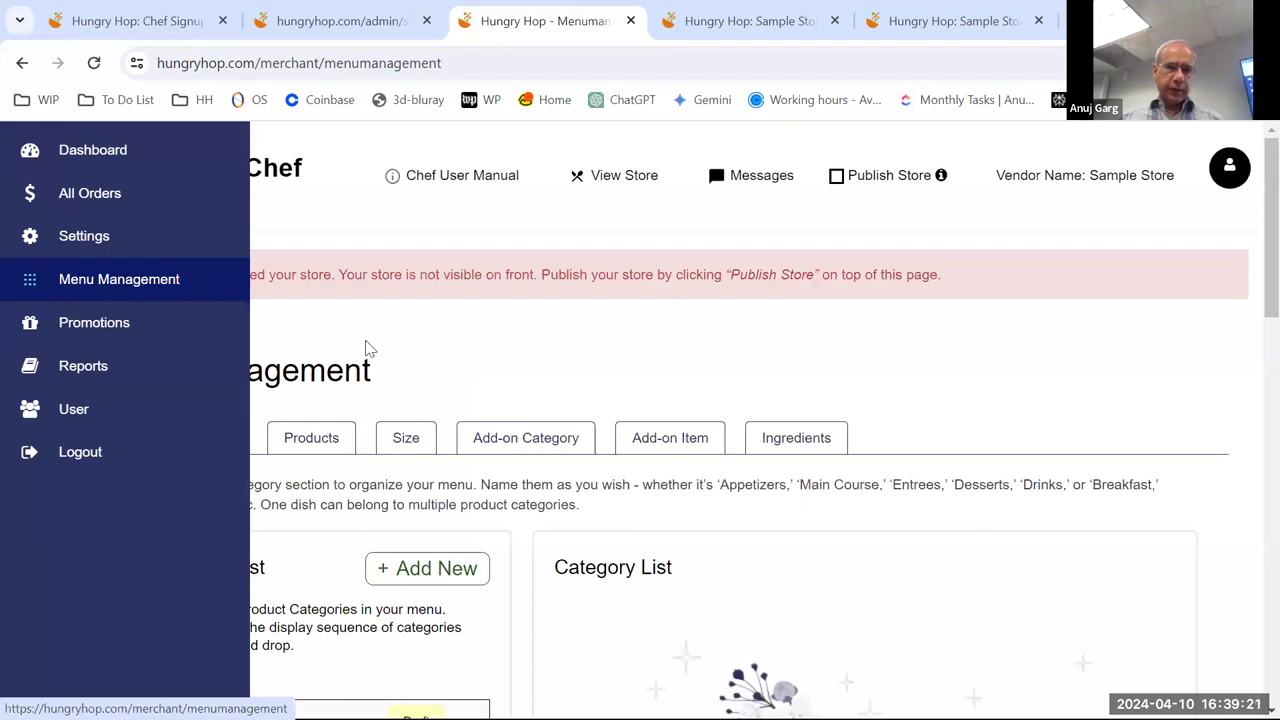
scroll(420, 349, "down", 2)
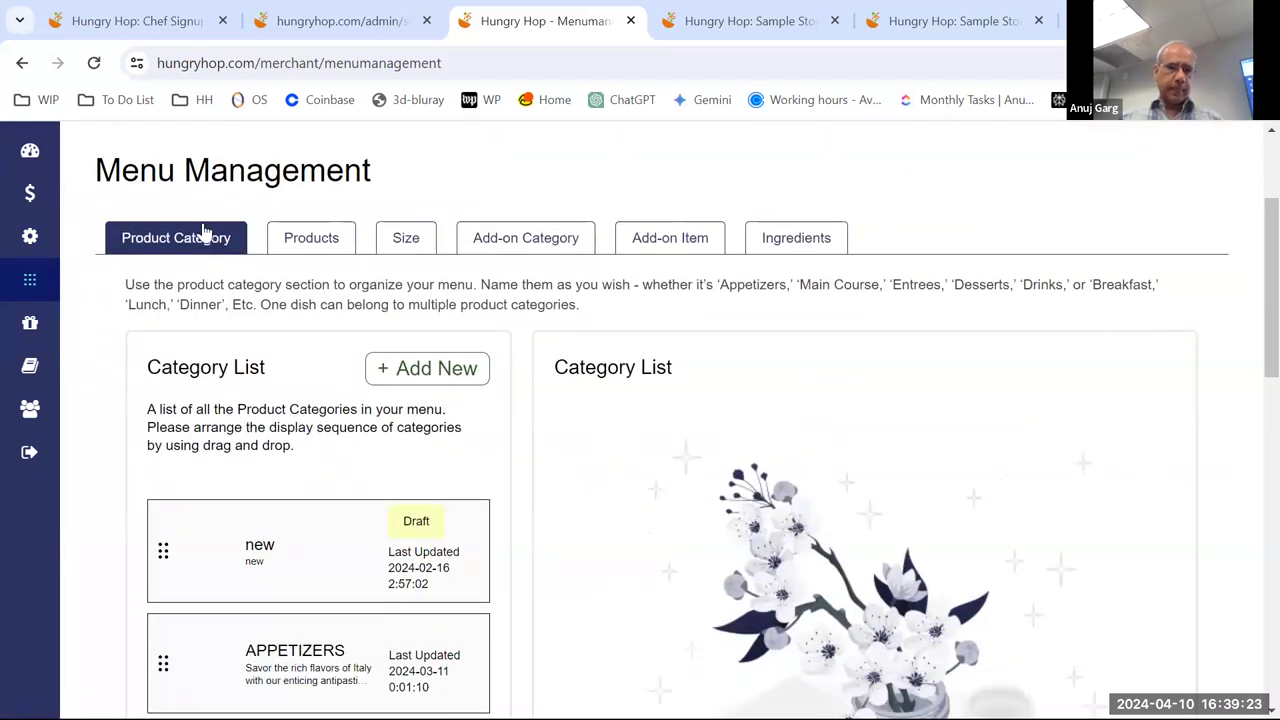
scroll(212, 241, "down", 1)
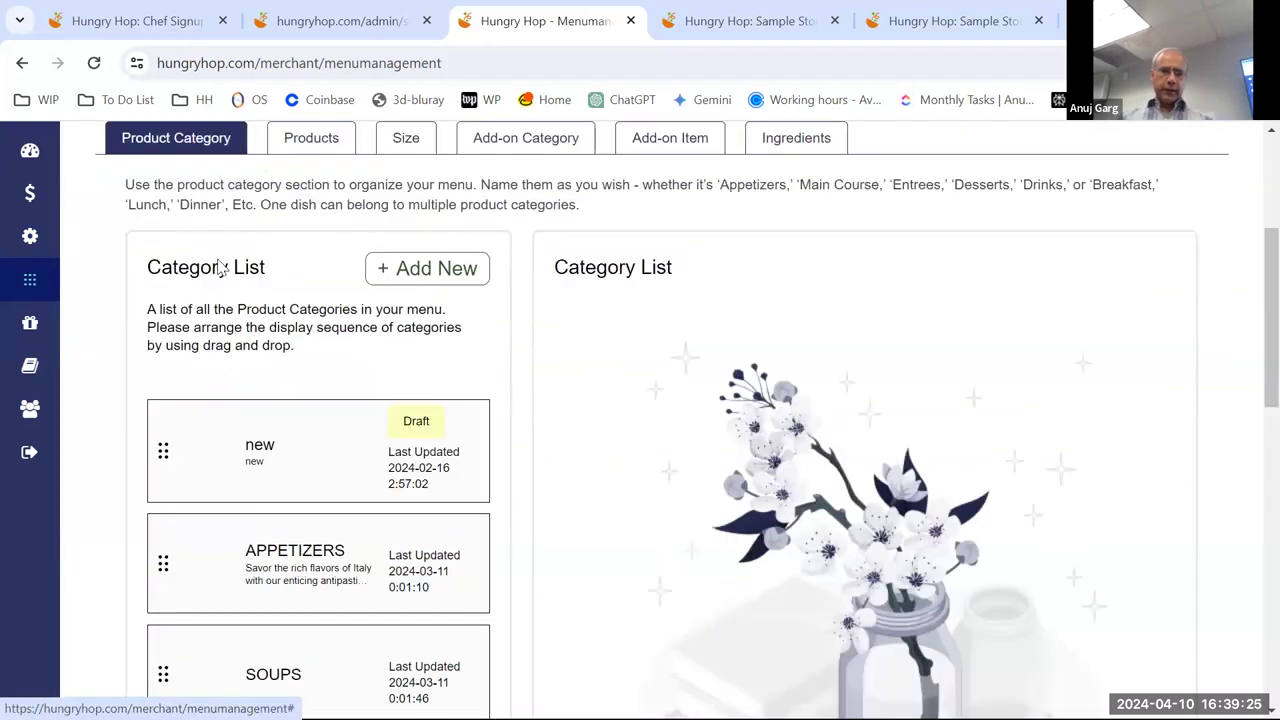
scroll(300, 318, "up", 1)
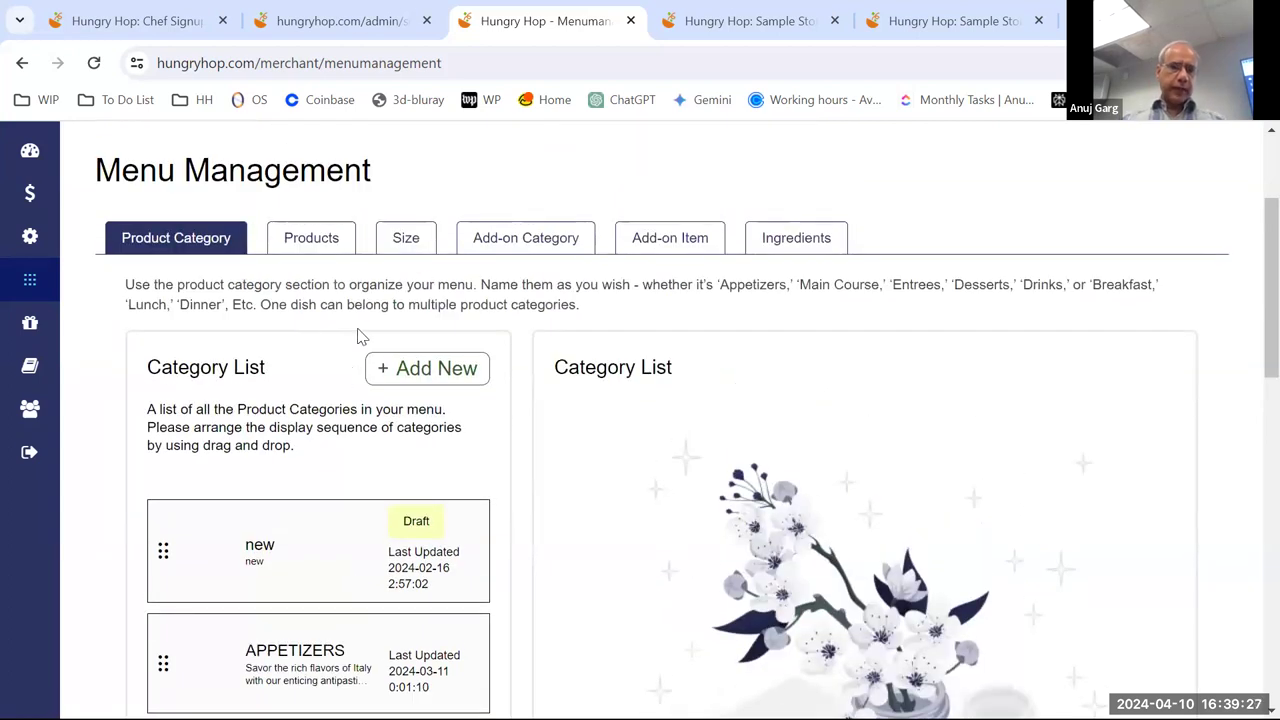
scroll(330, 368, "down", 2)
scroll(344, 372, "down", 1)
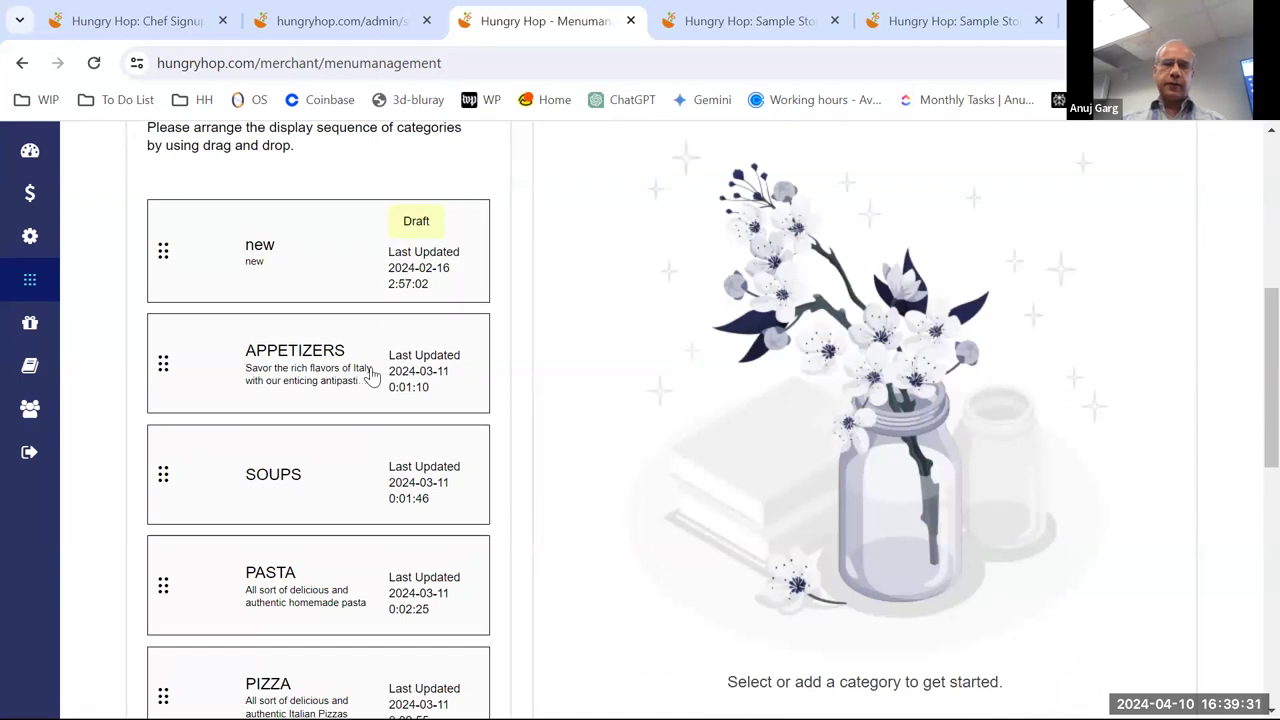
scroll(370, 375, "up", 1)
scroll(371, 374, "down", 3)
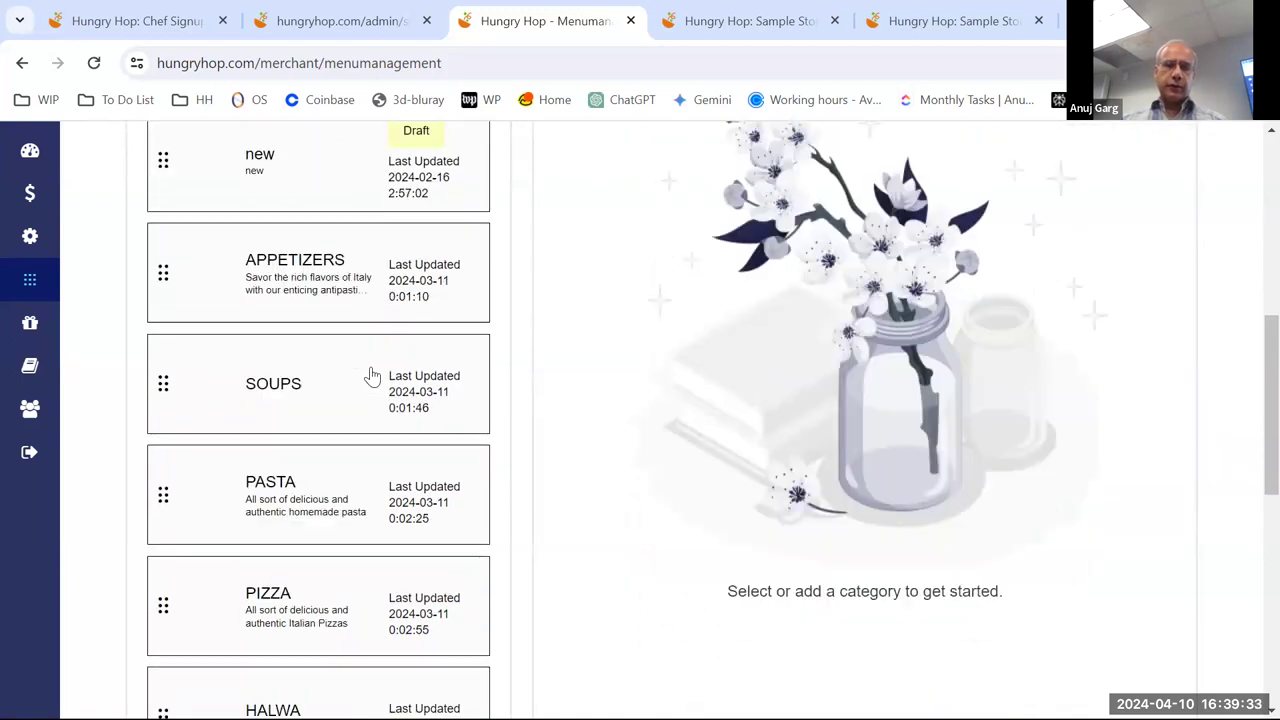
scroll(295, 295, "down", 3)
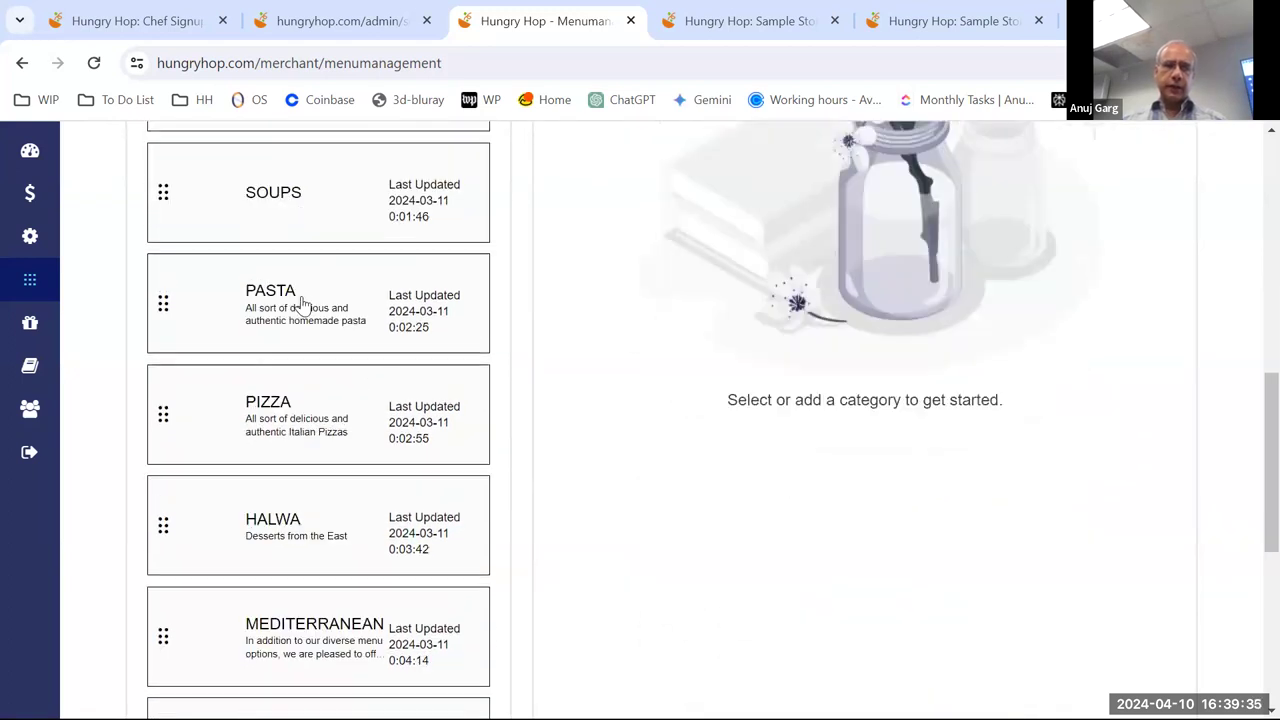
scroll(337, 414, "down", 2)
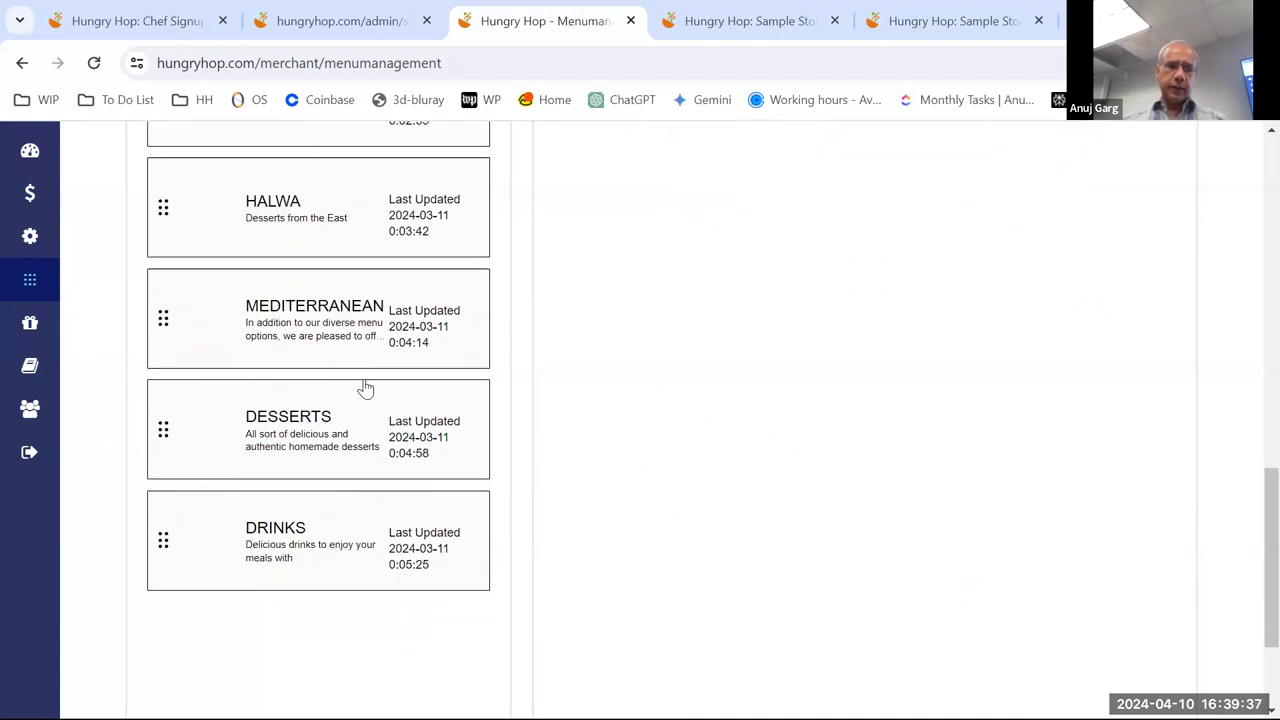
scroll(350, 425, "up", 5)
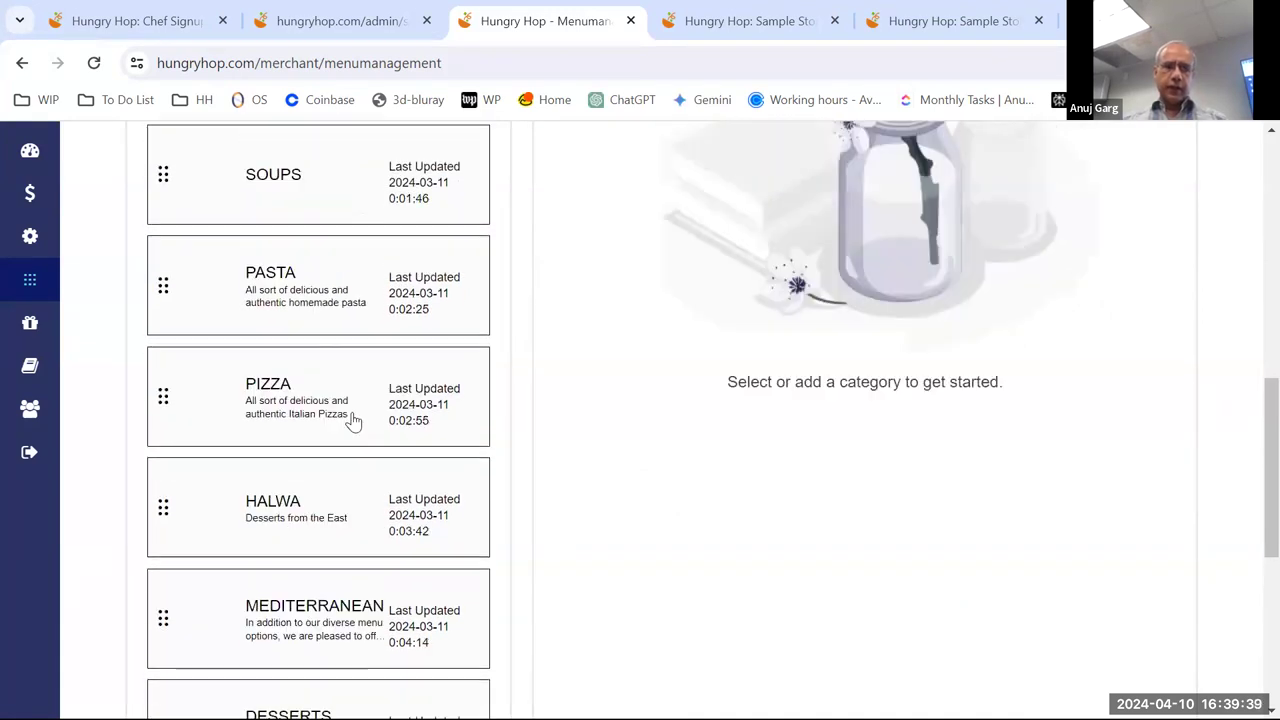
scroll(356, 407, "up", 2)
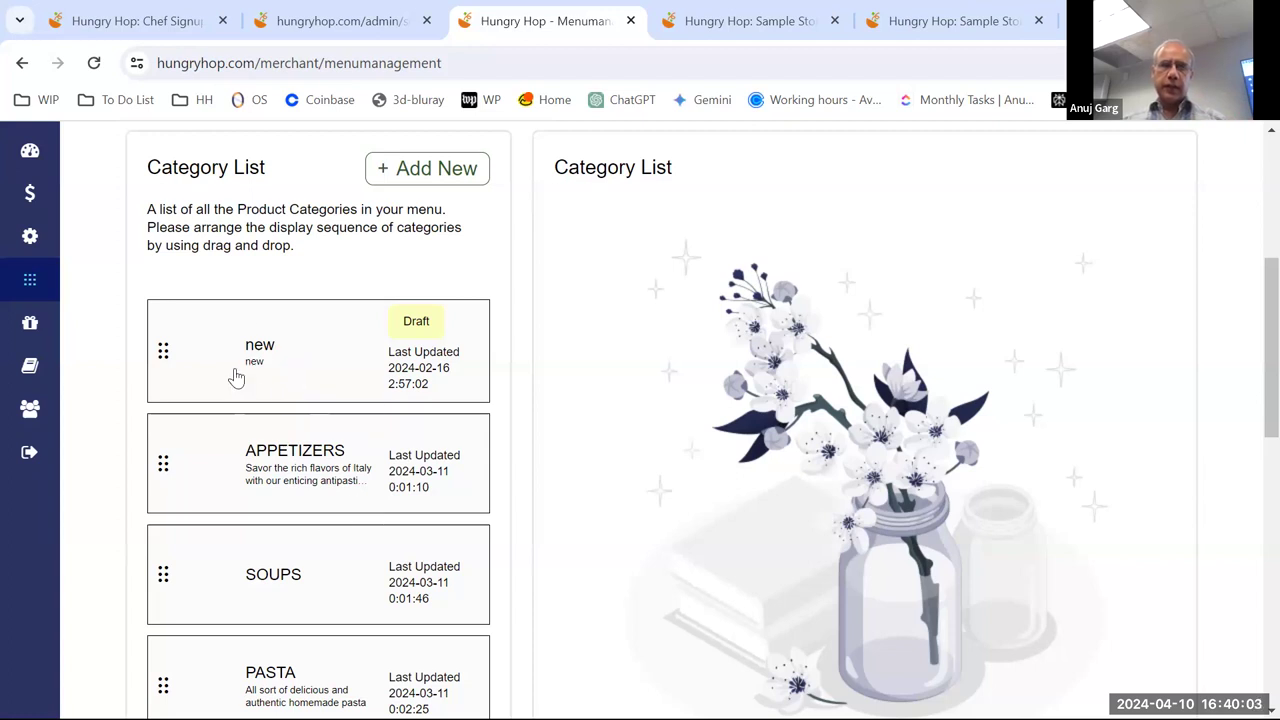
- Open the draft 'new' category and extend its description to 'new description'
left_click(317, 355)
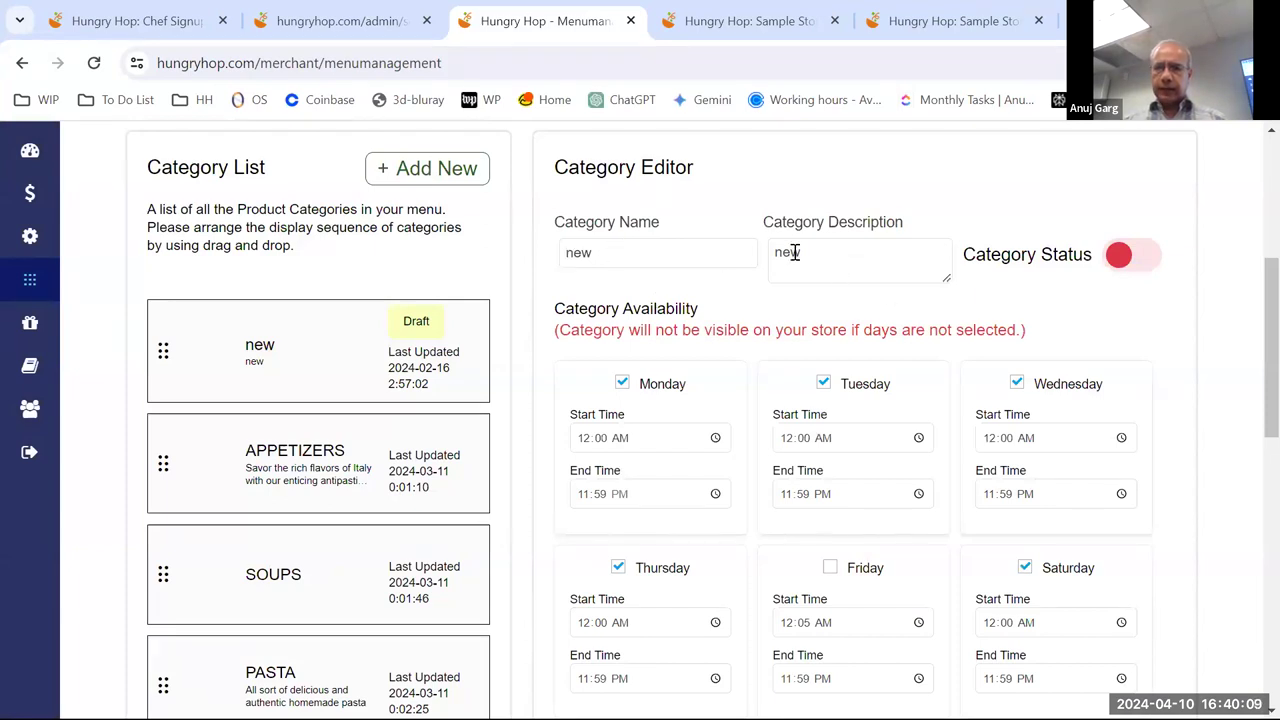
left_click_drag(803, 251, 754, 251)
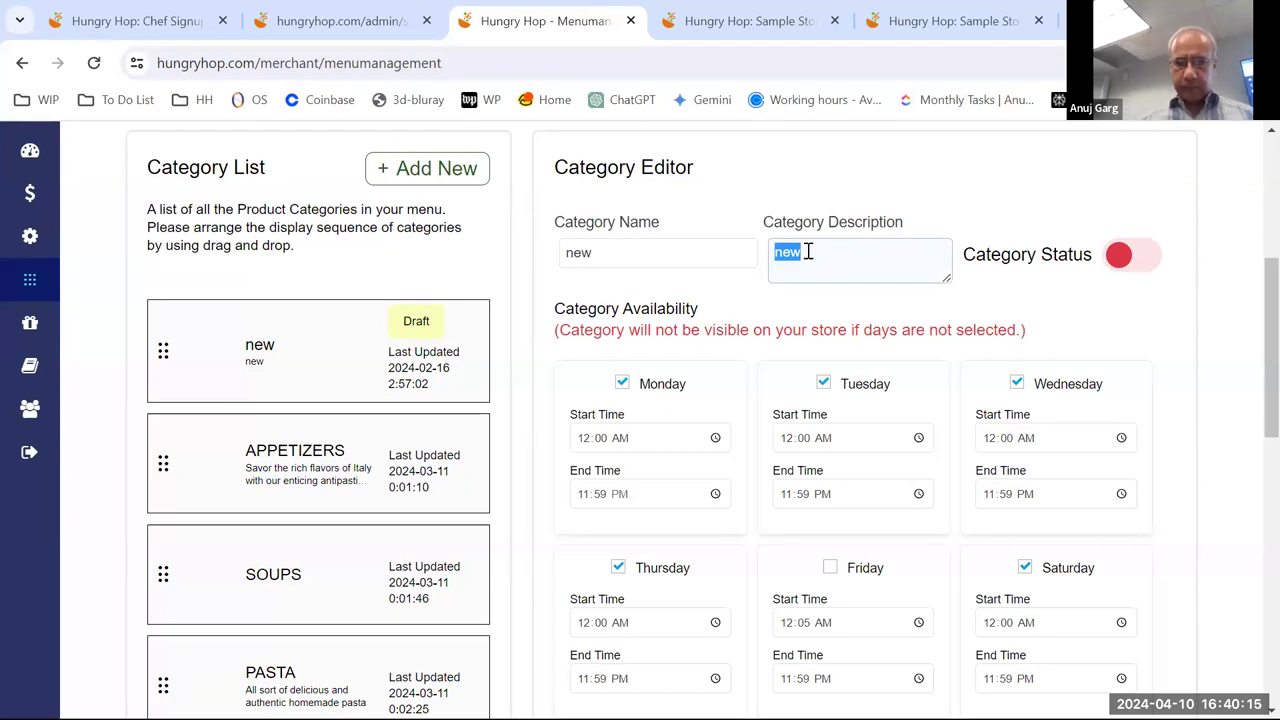
left_click(3, 506)
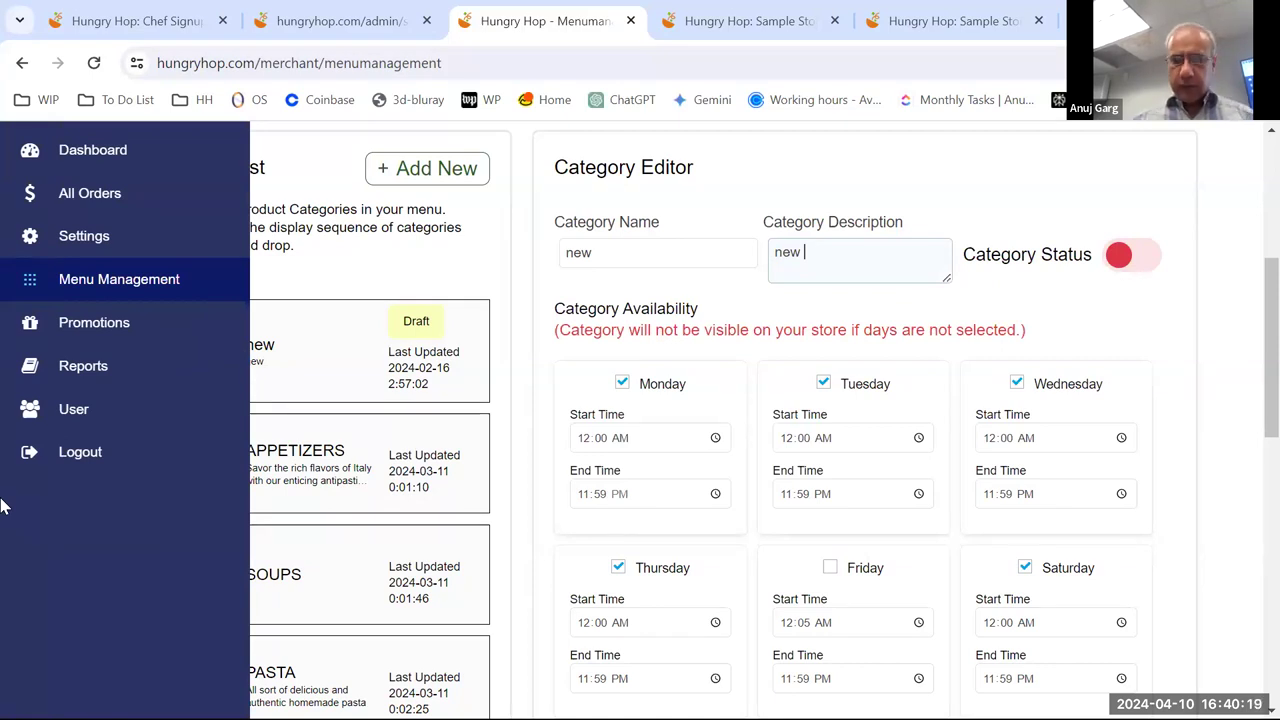
type("description")
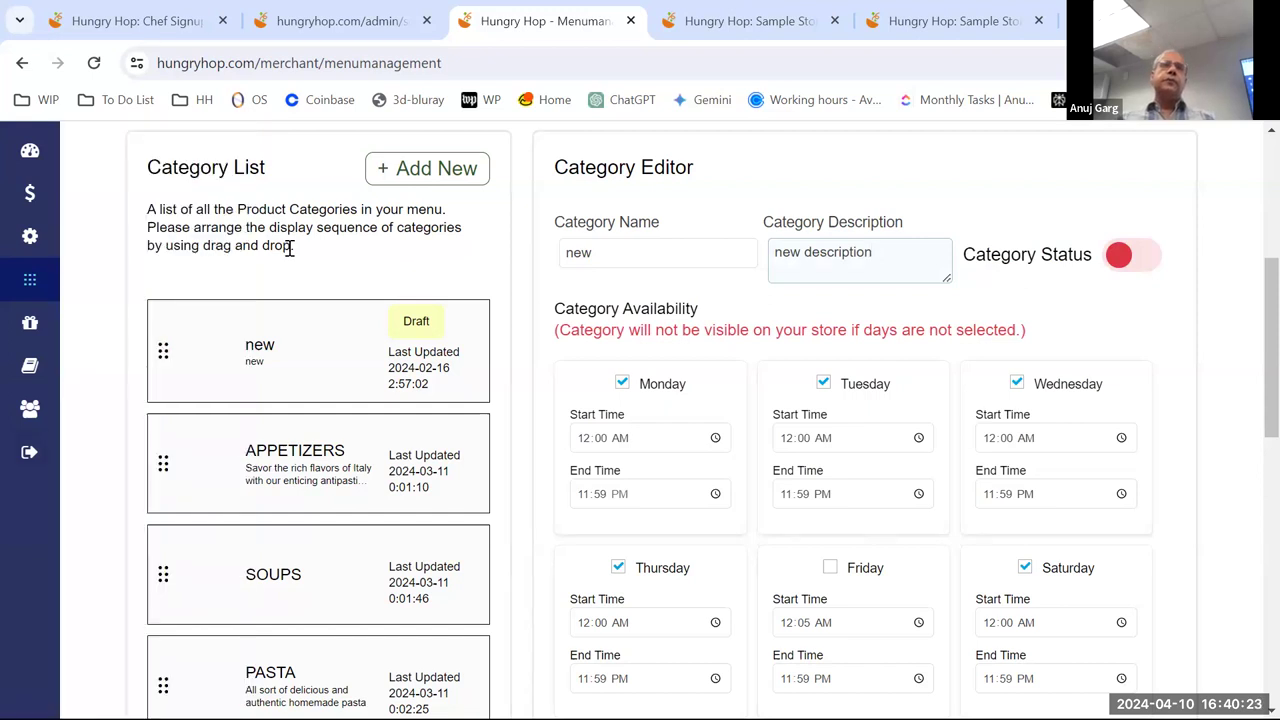
mouse_move(42, 306)
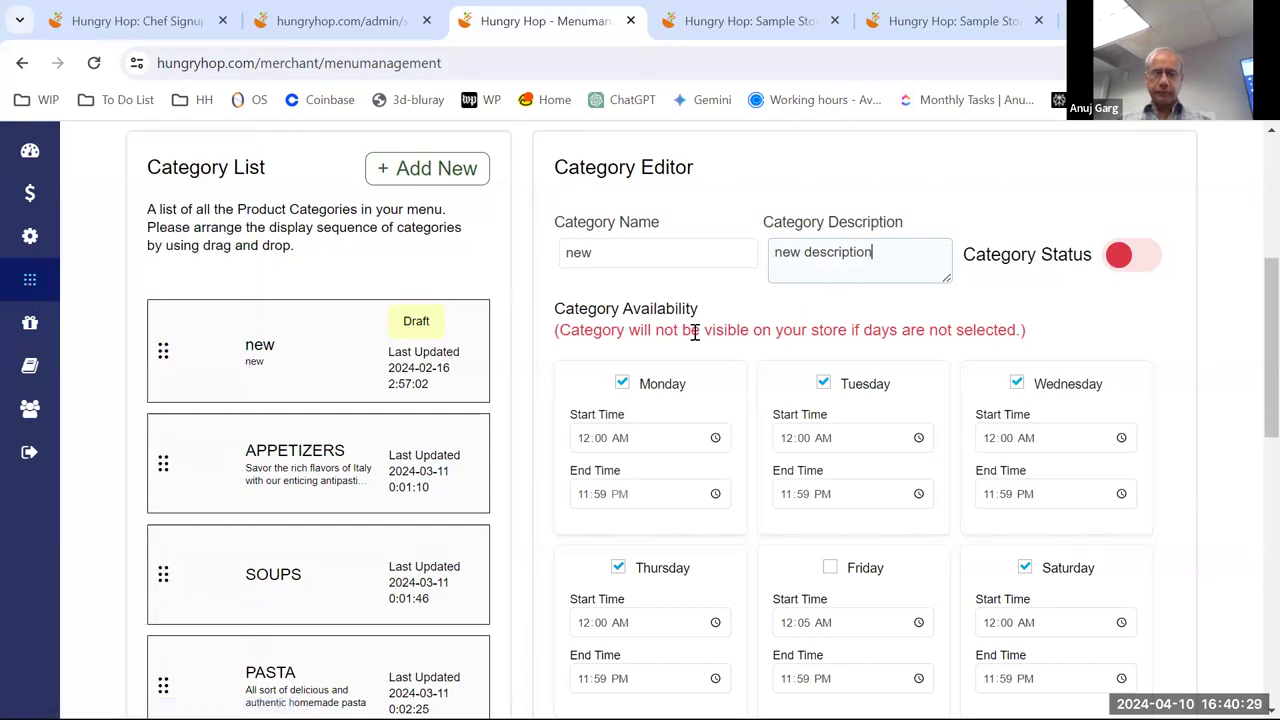
scroll(792, 392, "down", 1)
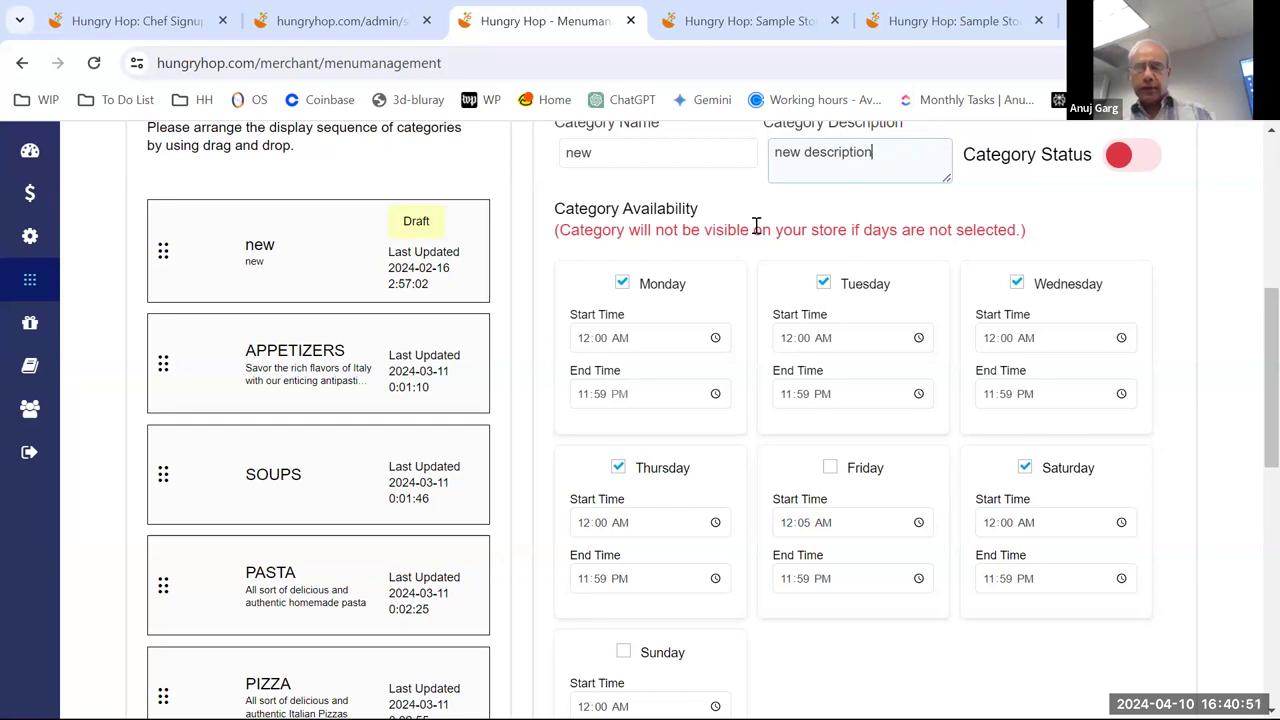
scroll(757, 225, "down", 1)
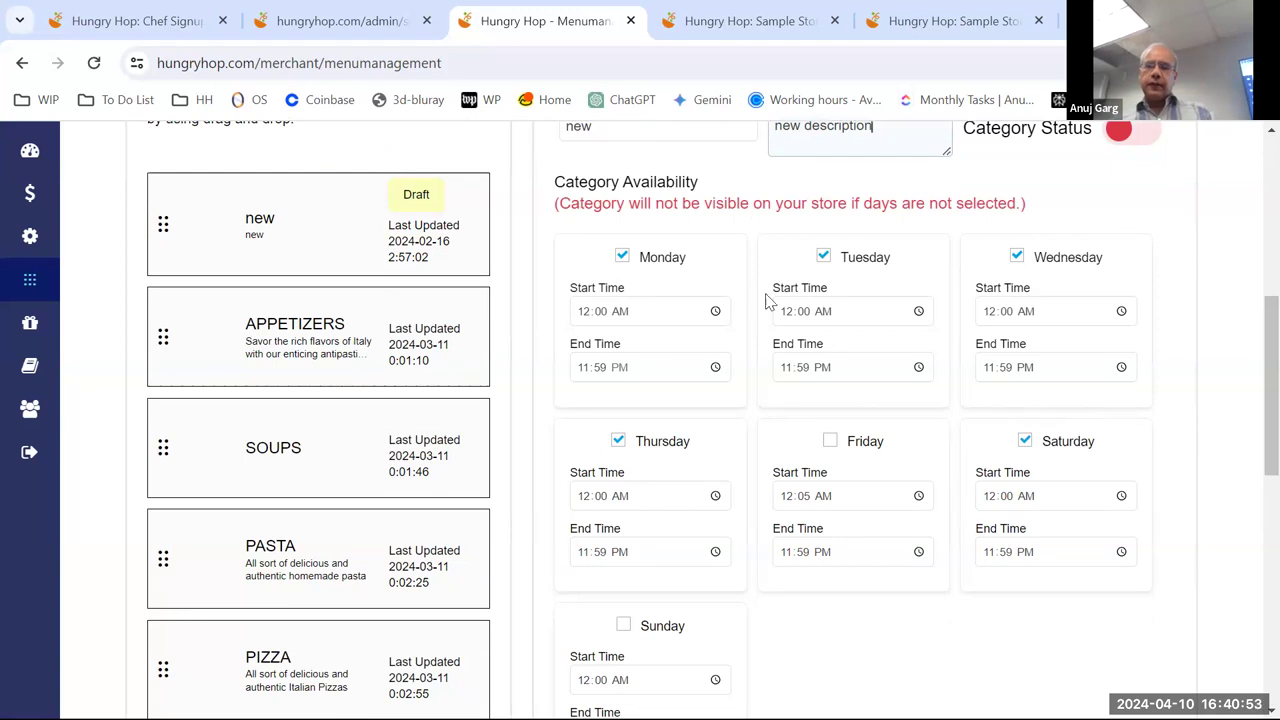
scroll(726, 222, "up", 1)
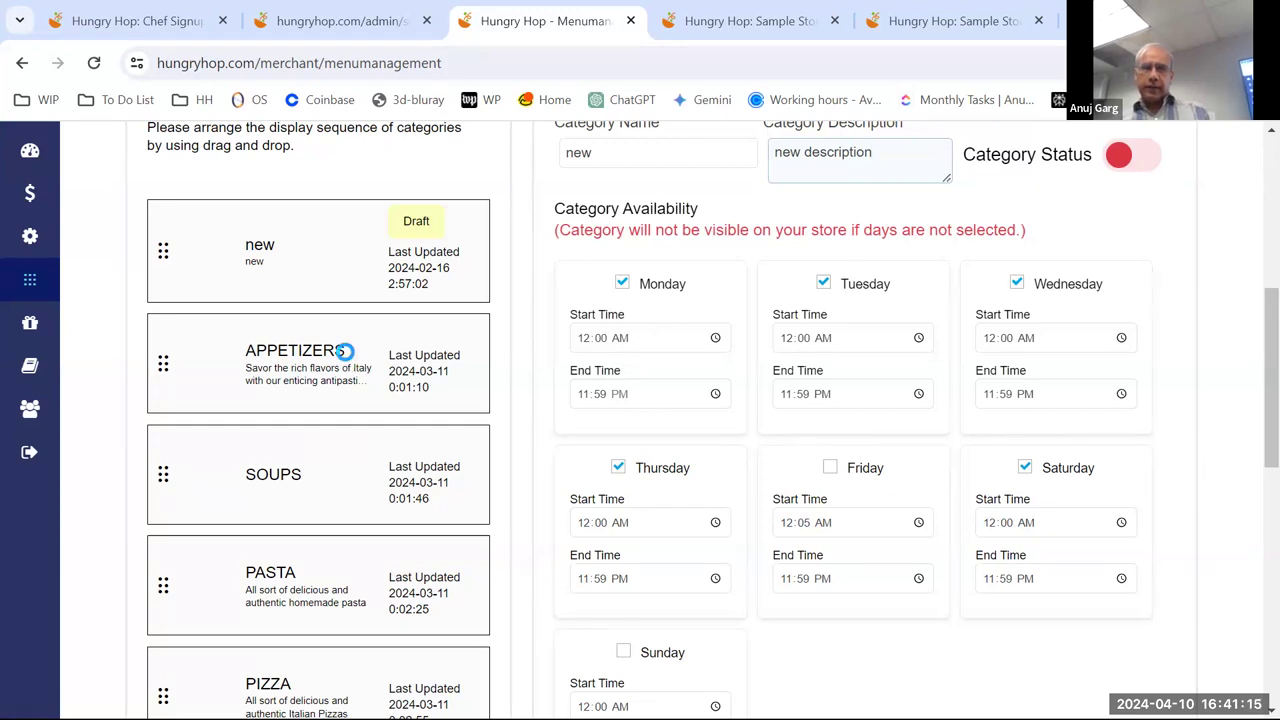
- Open APPETIZERS and set Monday's start time to 08:03 AM
left_click(490, 374)
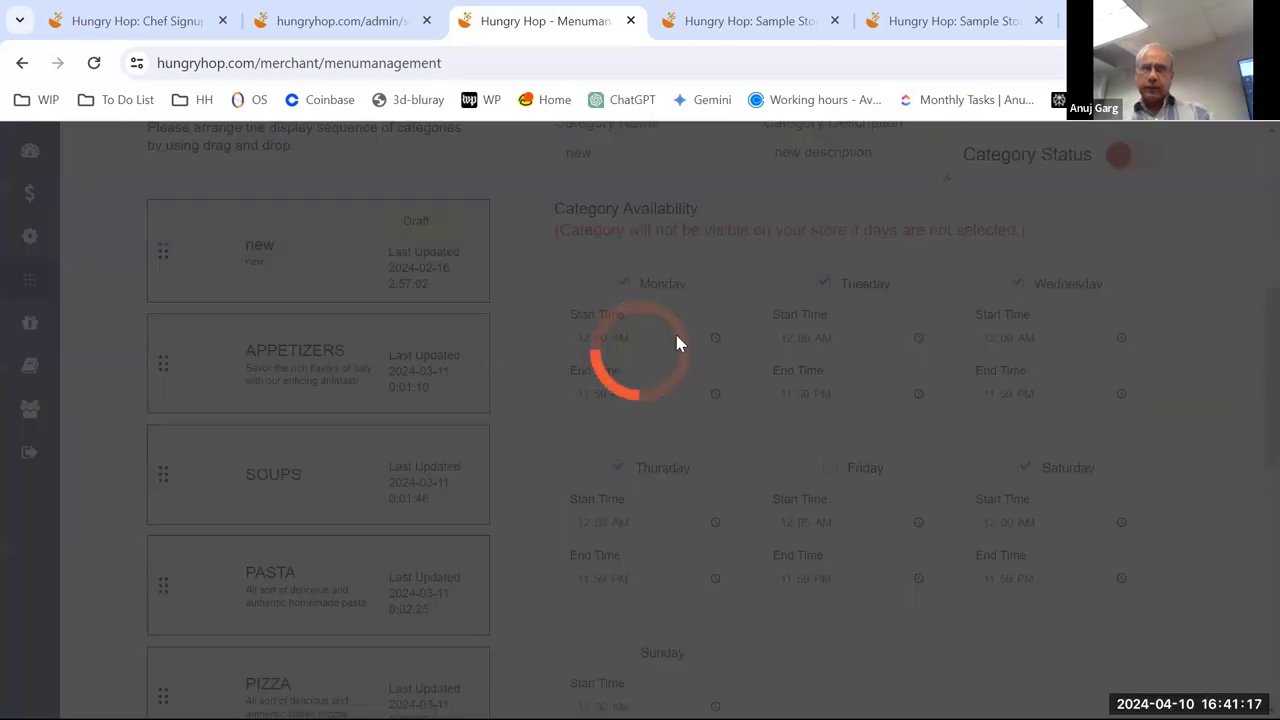
left_click(677, 343)
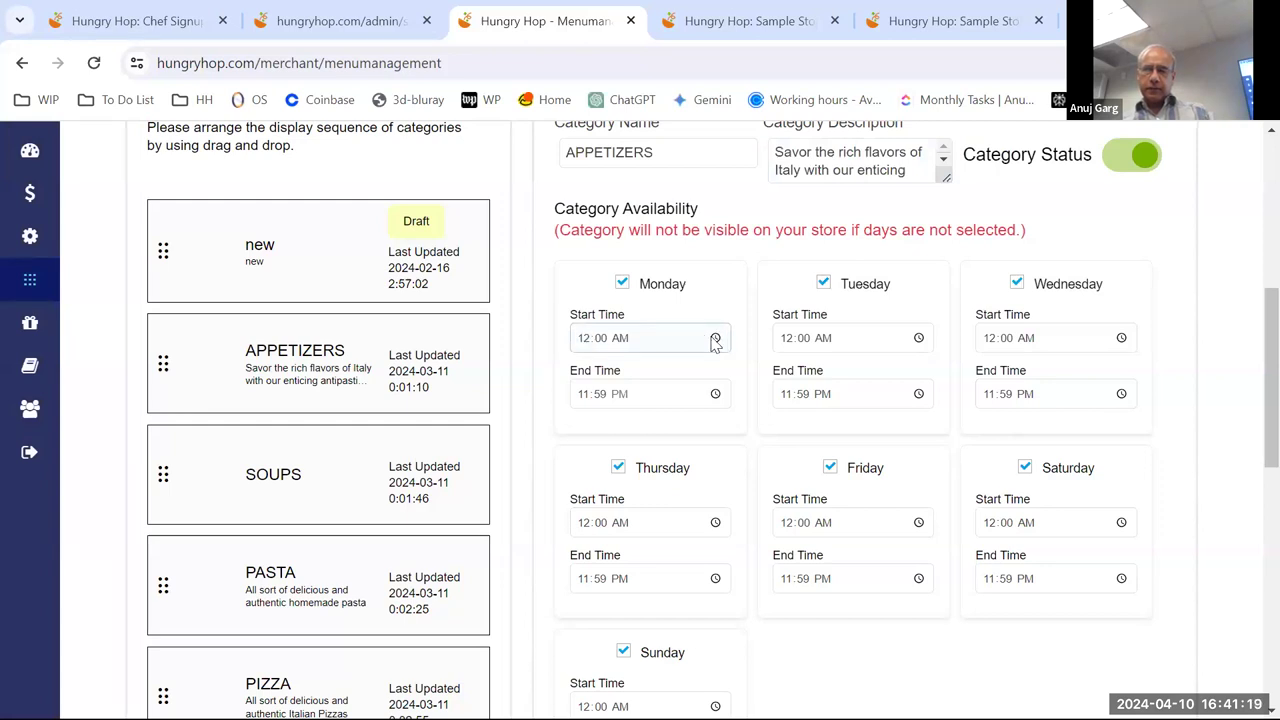
left_click(715, 338)
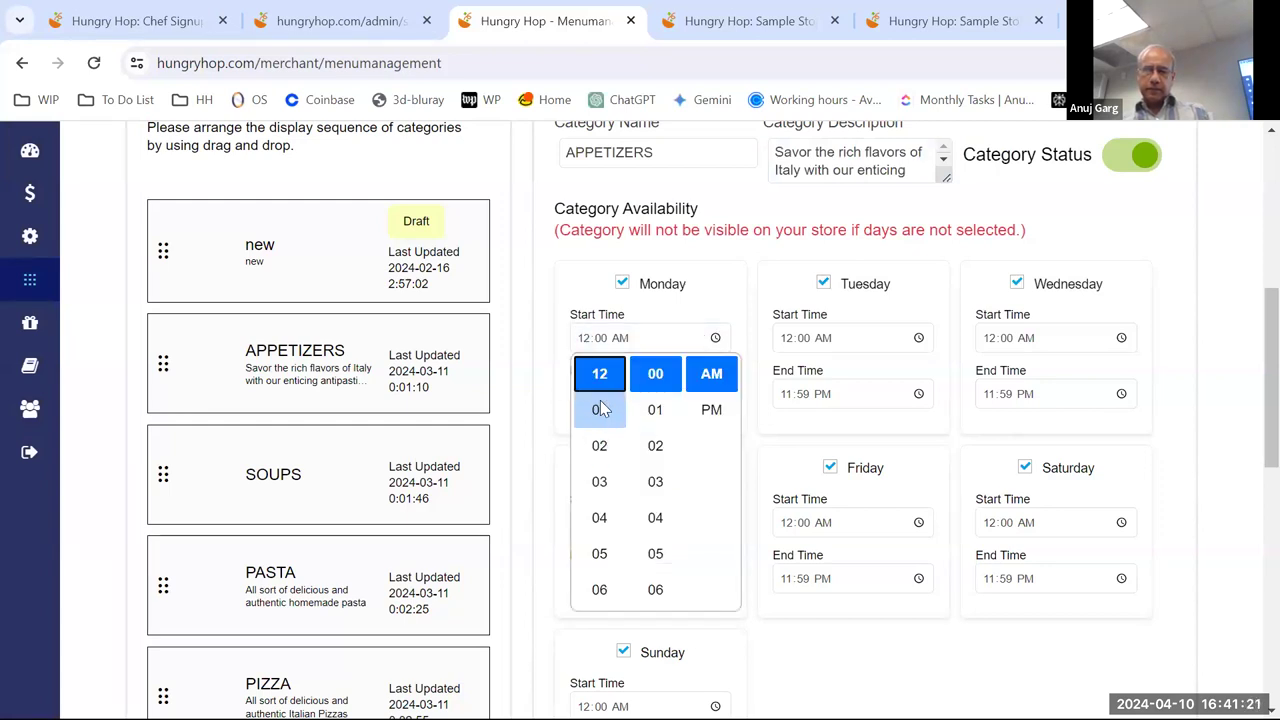
scroll(609, 495, "down", 1)
scroll(605, 500, "down", 1)
left_click(600, 483)
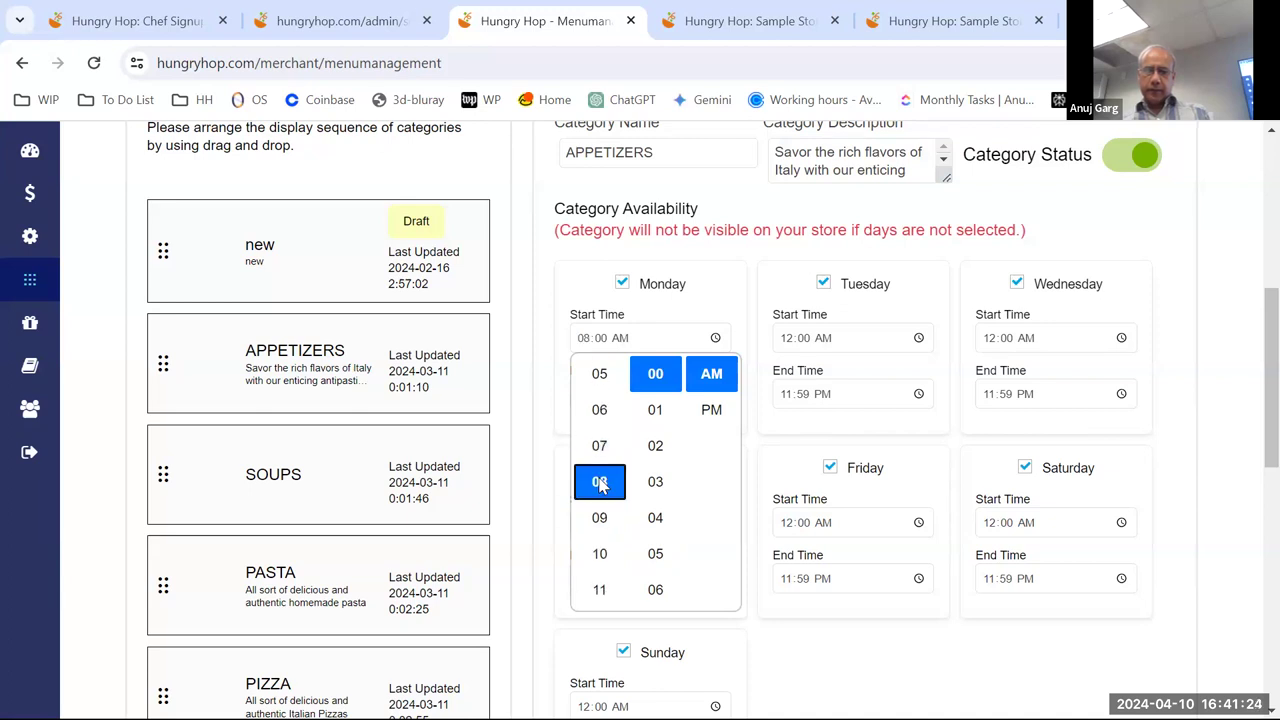
left_click(668, 490)
left_click(716, 380)
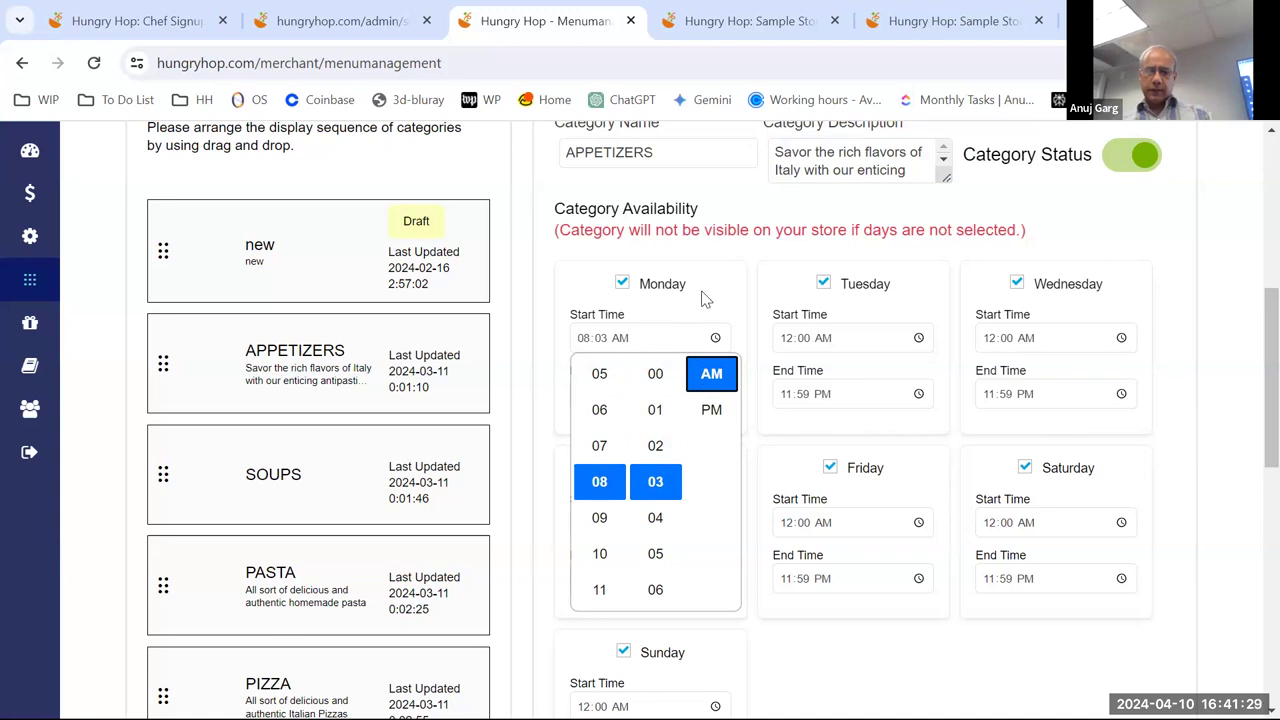
left_click(651, 397)
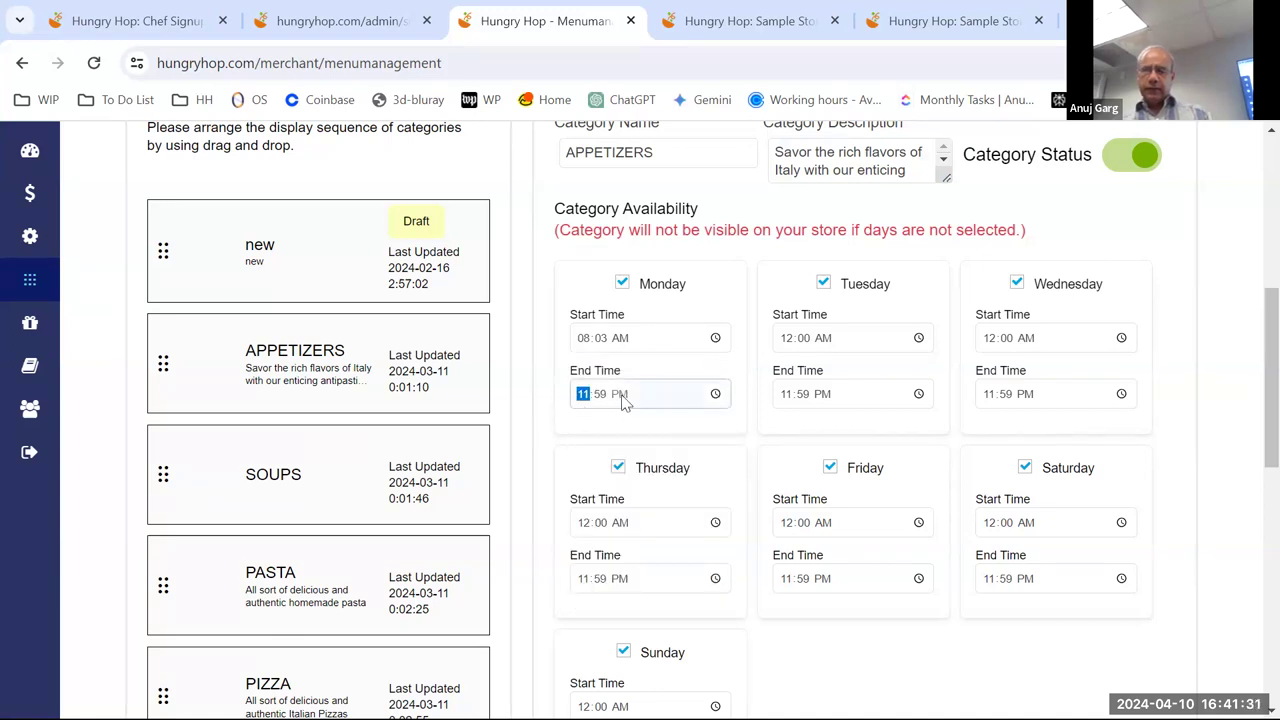
- Set Monday's end time to AM, then reload the 'new' category, discarding the unsaved edits
left_click(716, 394)
left_click(712, 466)
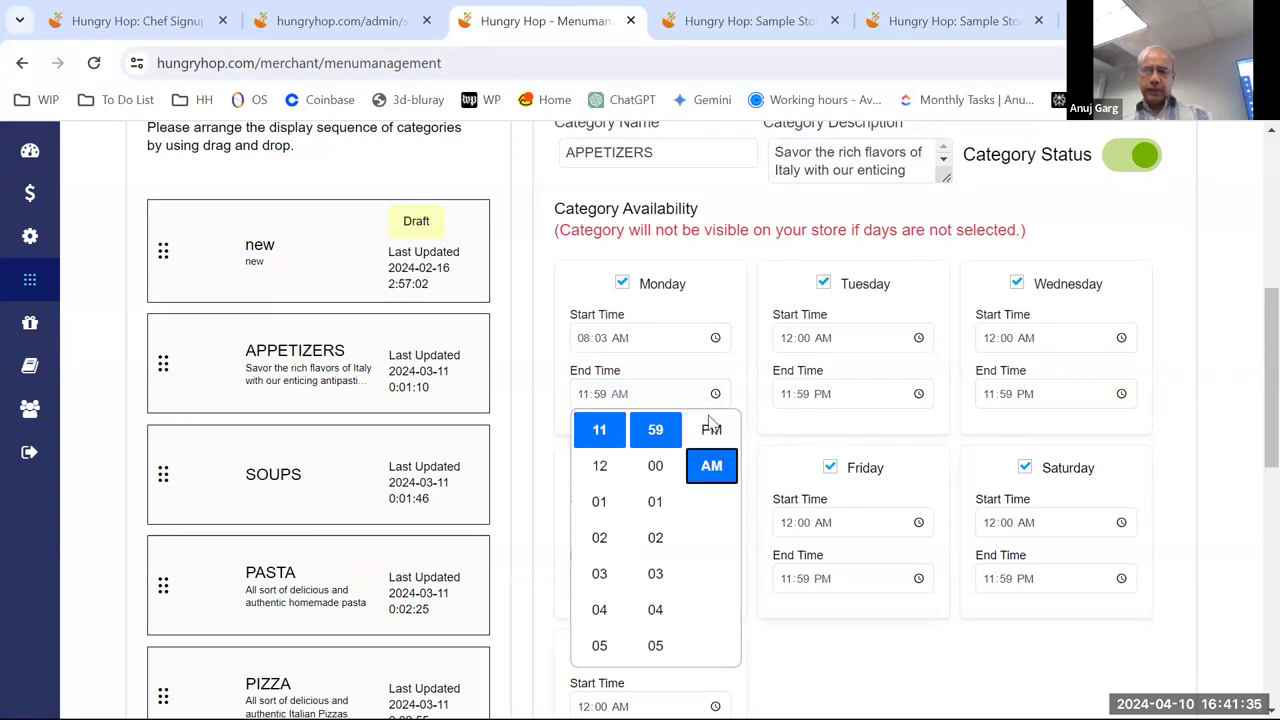
left_click(639, 366)
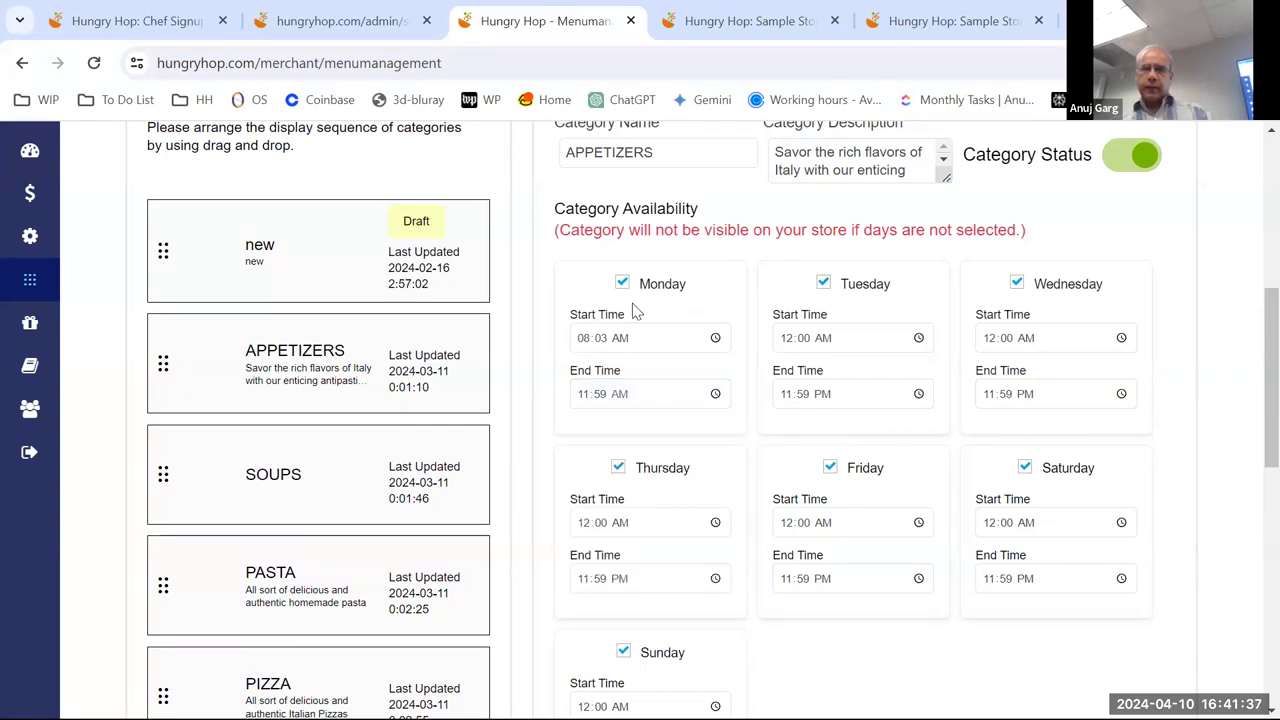
left_click(343, 286)
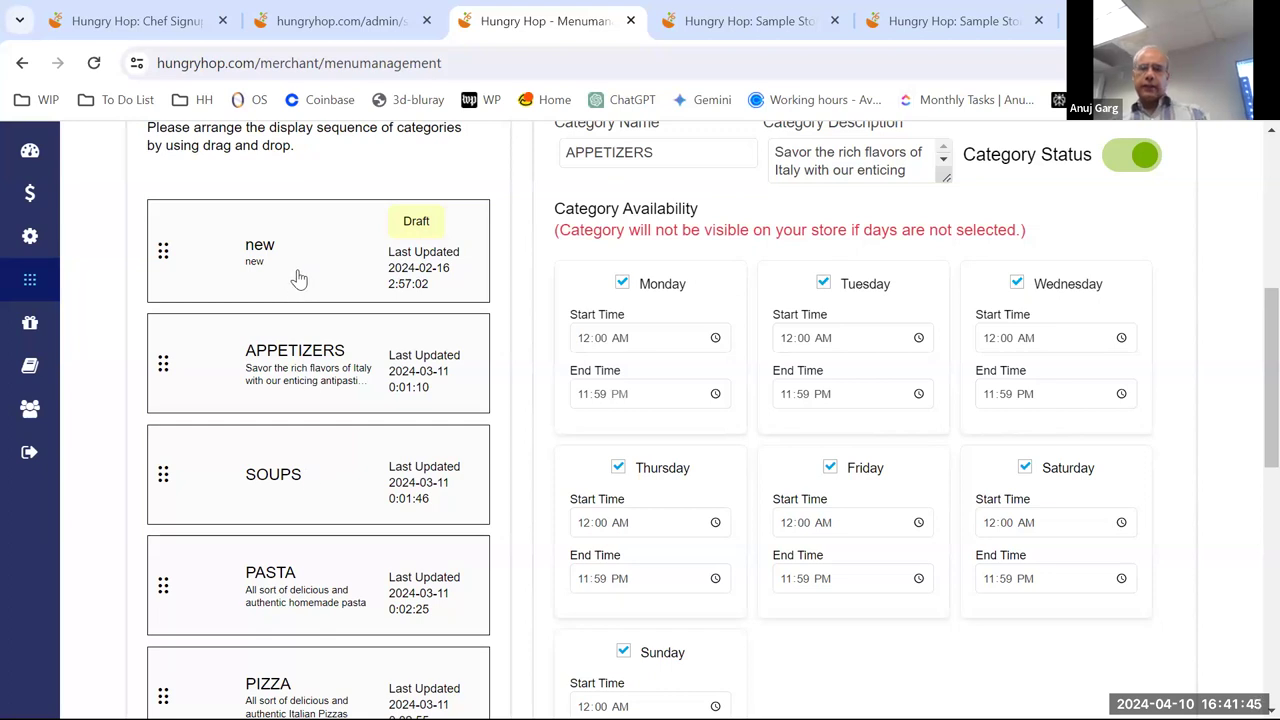
- Load SOUPS into the Category Editor and scroll back up to the Menu Management tabs
left_click(296, 462)
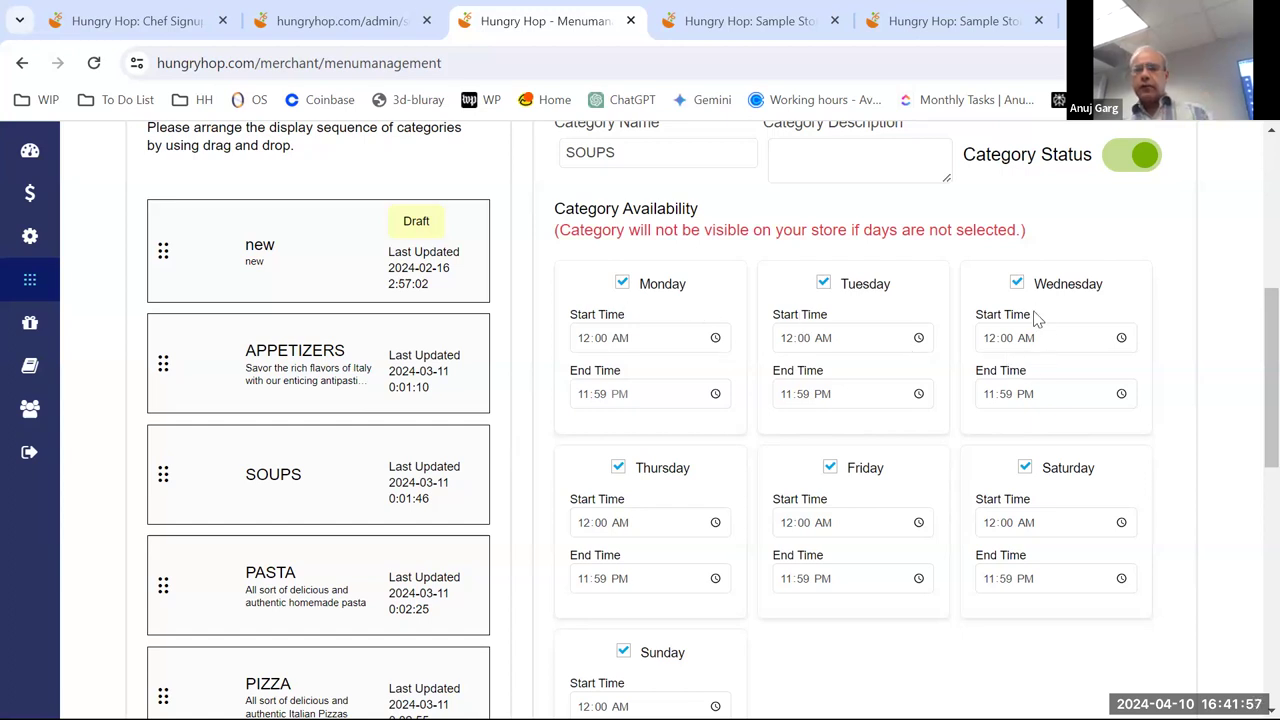
scroll(855, 361, "up", 3)
scroll(855, 355, "down", 10)
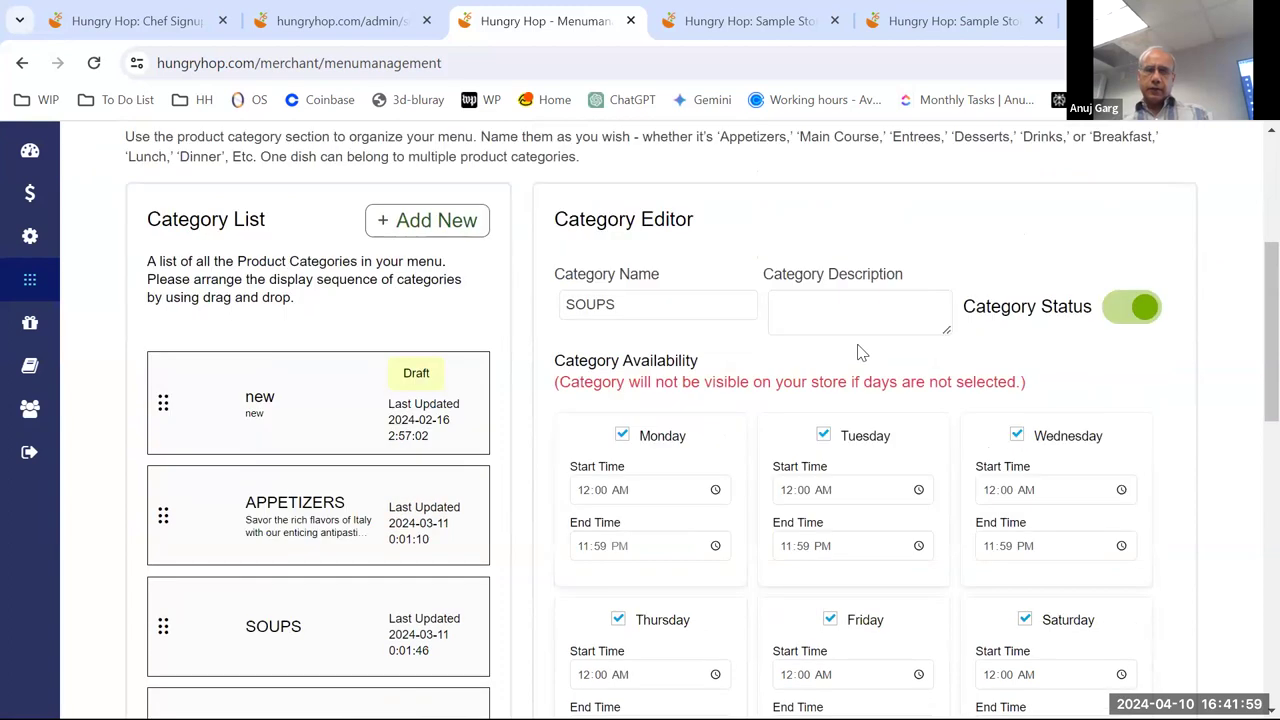
scroll(865, 352, "up", 5)
scroll(868, 350, "up", 10)
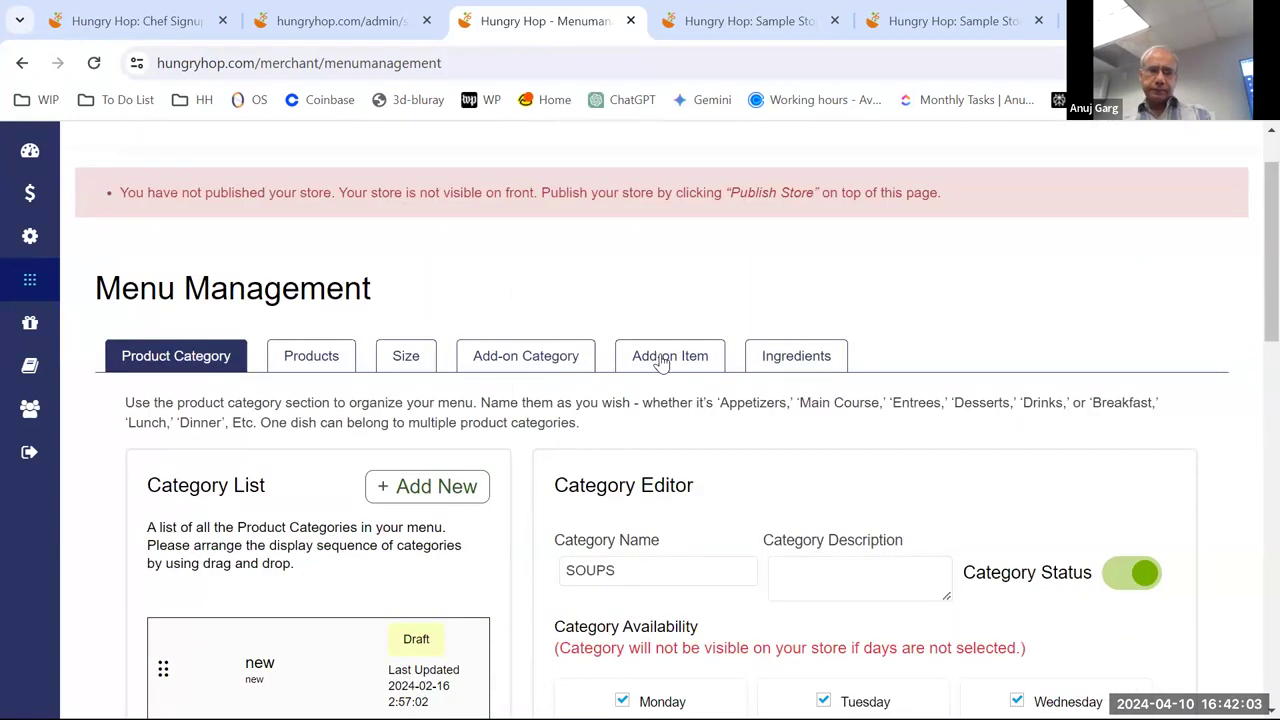
scroll(662, 366, "down", 2)
scroll(605, 420, "down", 2)
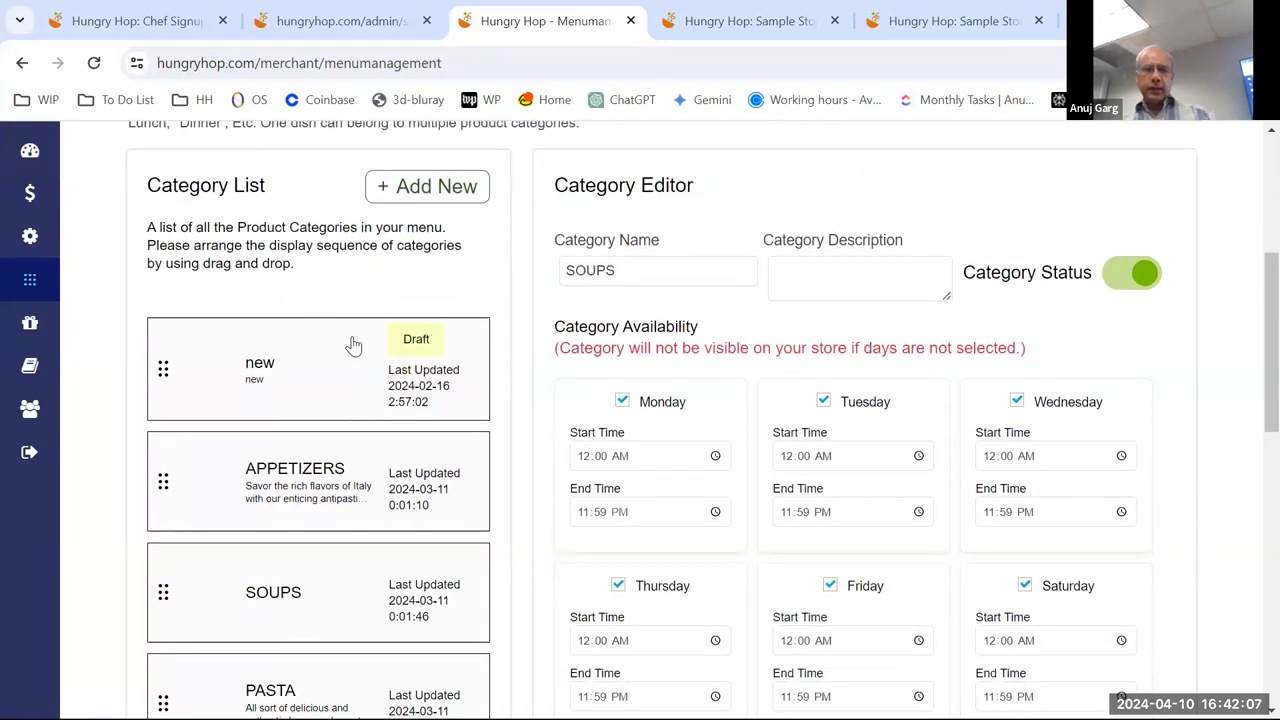
scroll(354, 346, "up", 2)
- Switch to the Products list and load the active Diavola Pizza into the item editor
left_click(326, 256)
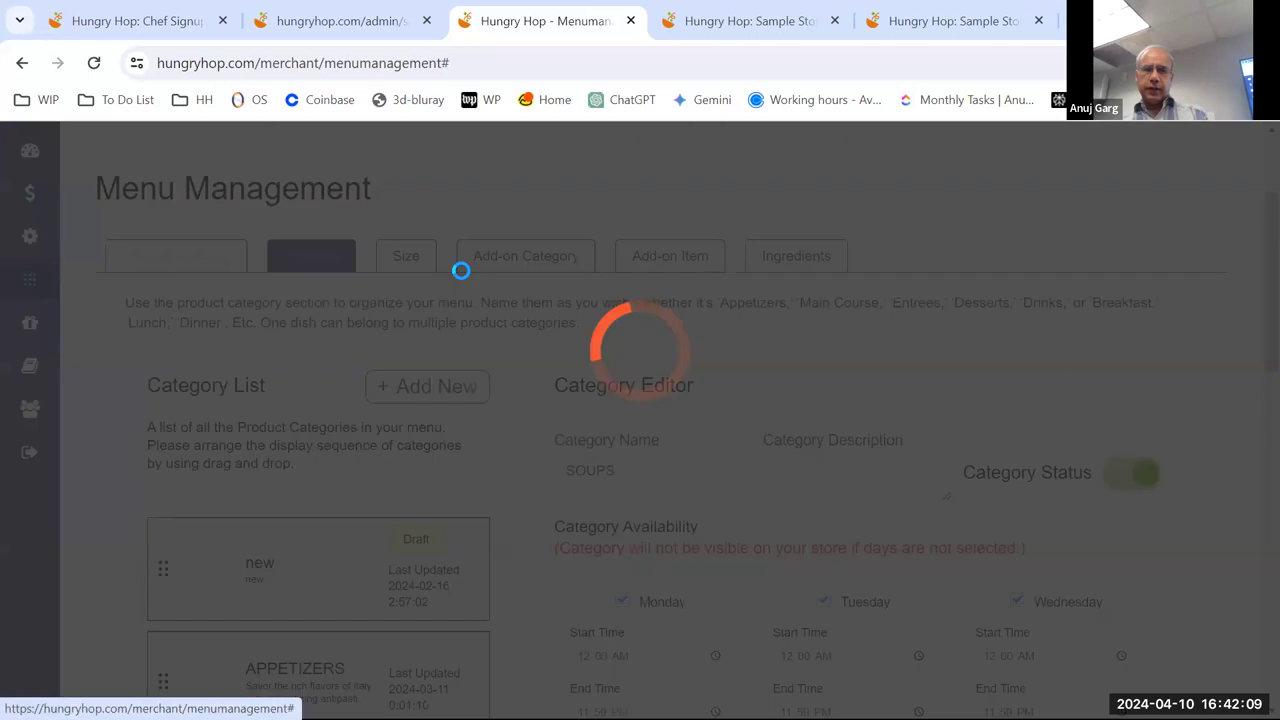
scroll(590, 368, "down", 2)
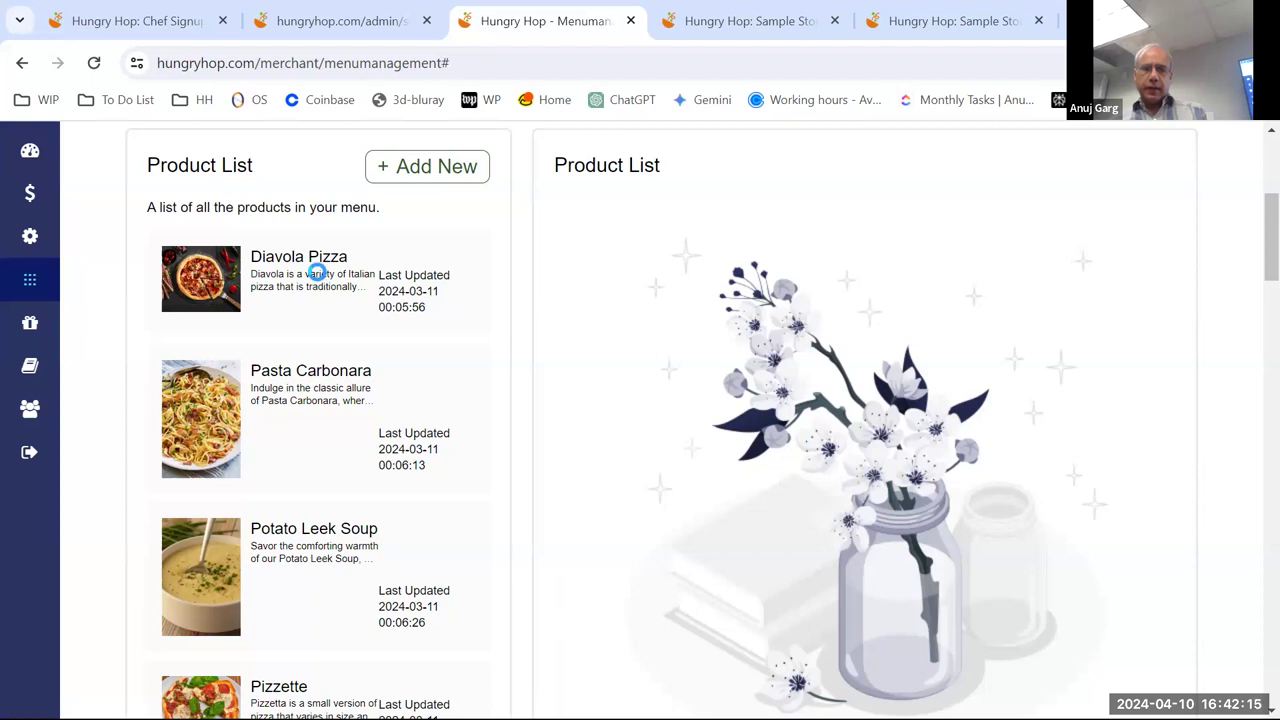
left_click(317, 271)
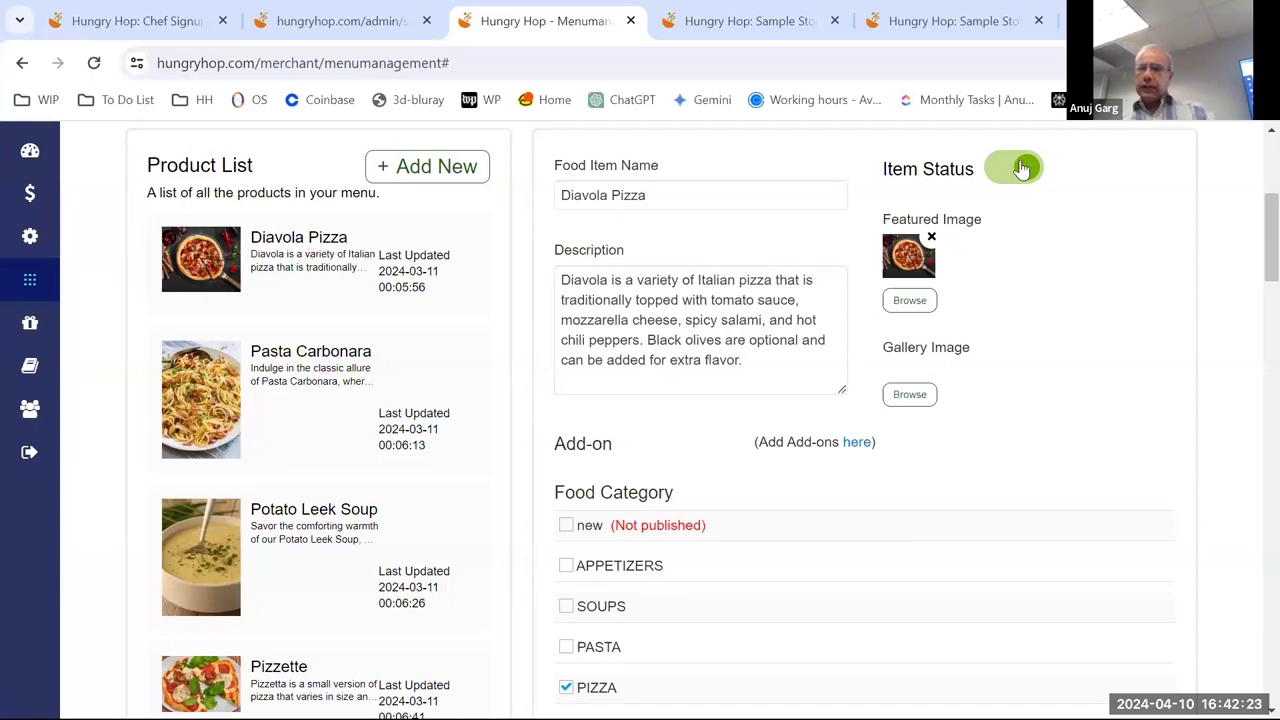
scroll(1046, 193, "up", 1)
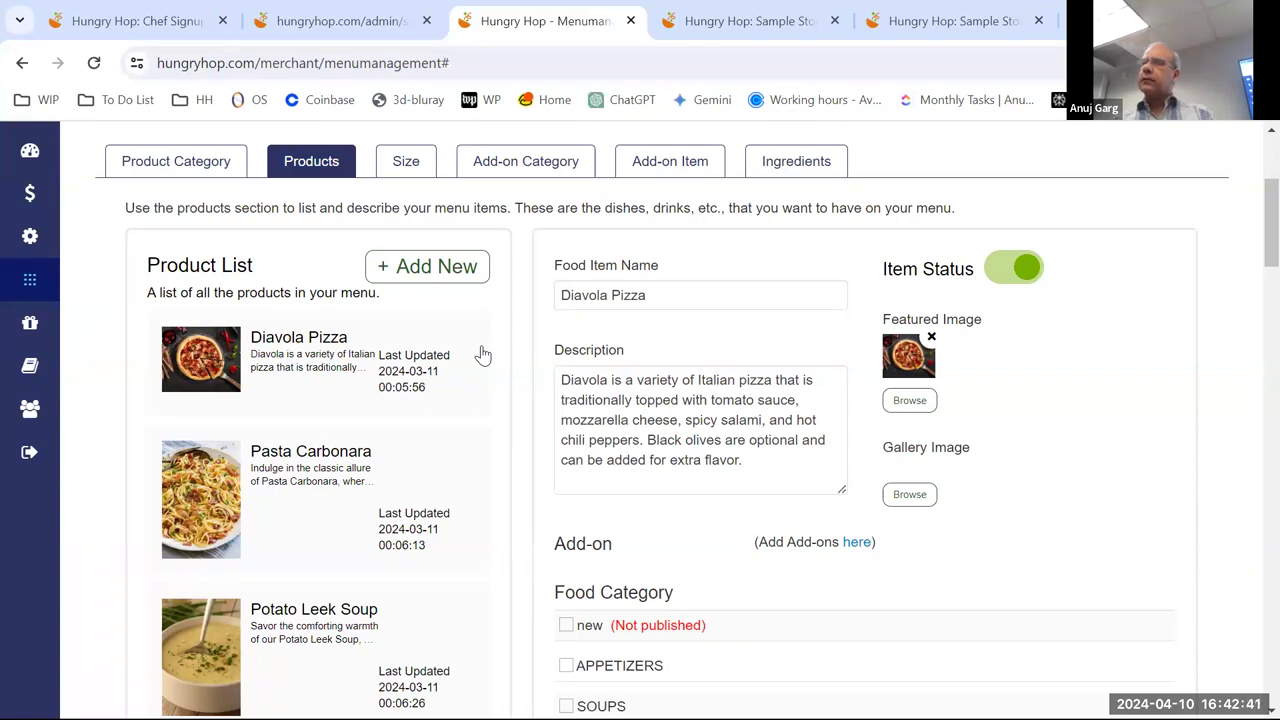
left_click(1010, 272)
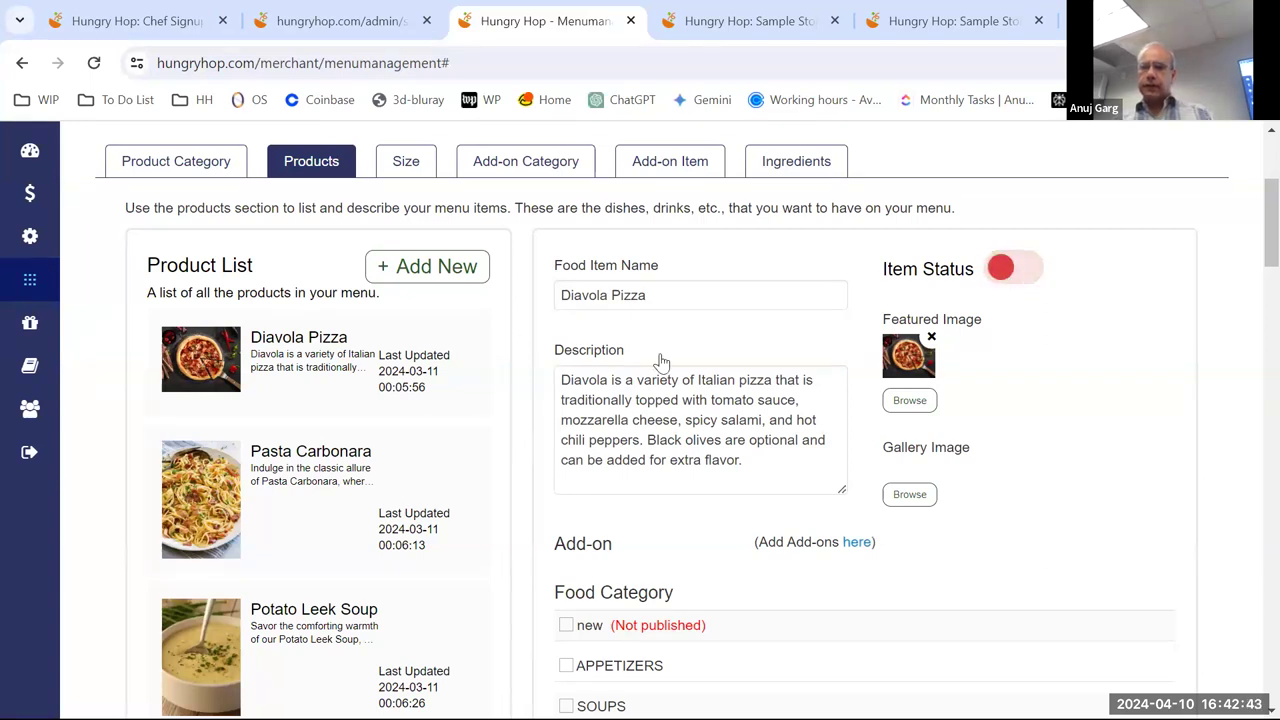
left_click(1020, 267)
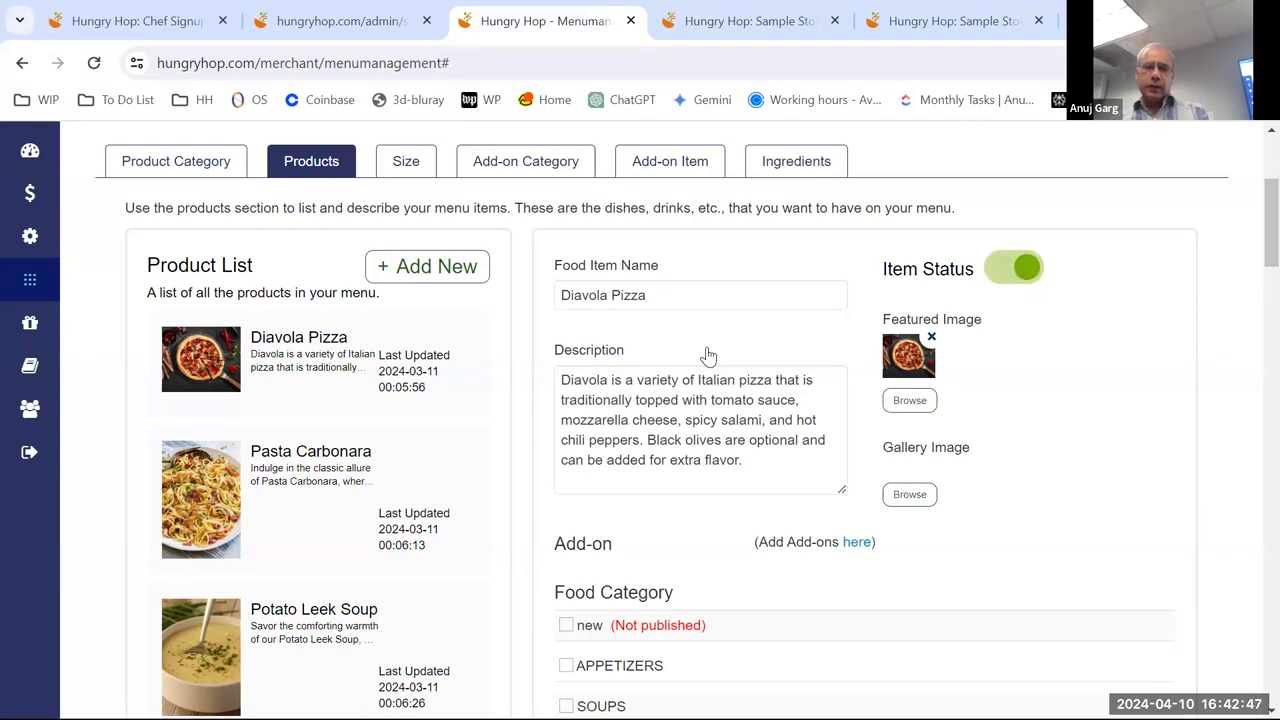
scroll(708, 355, "down", 3)
scroll(733, 350, "up", 1)
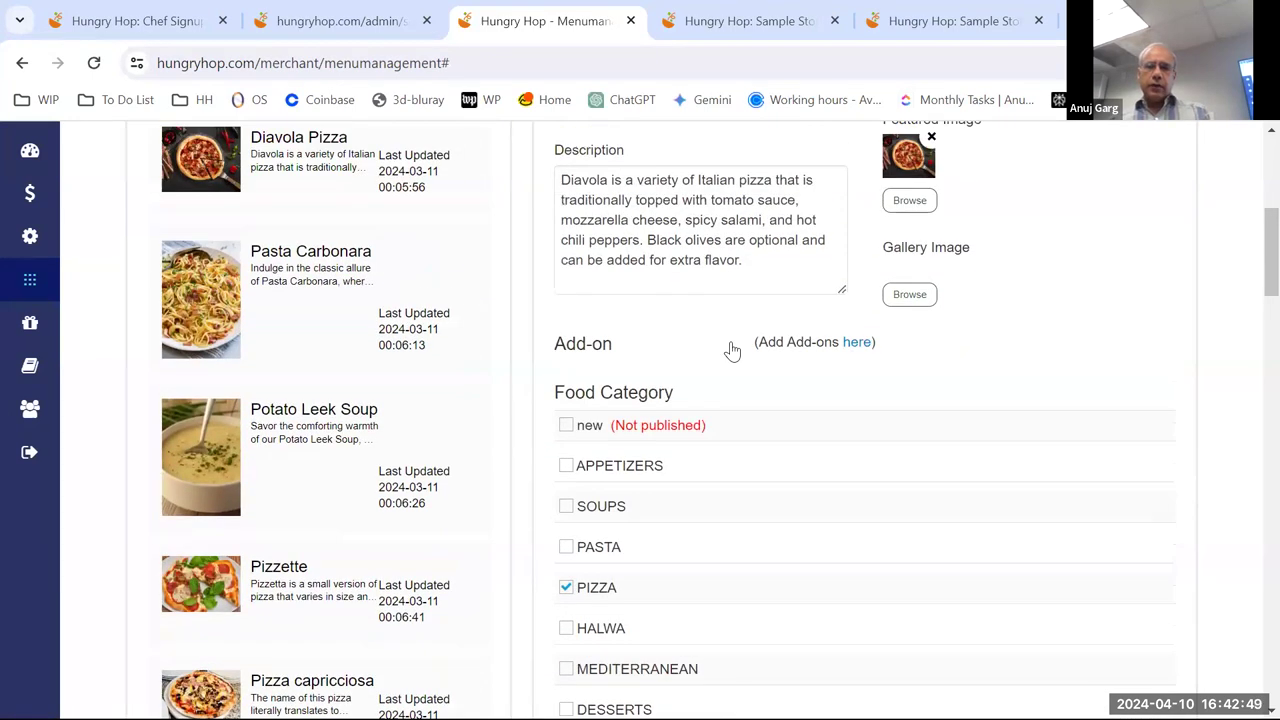
scroll(730, 350, "down", 1)
scroll(734, 345, "down", 1)
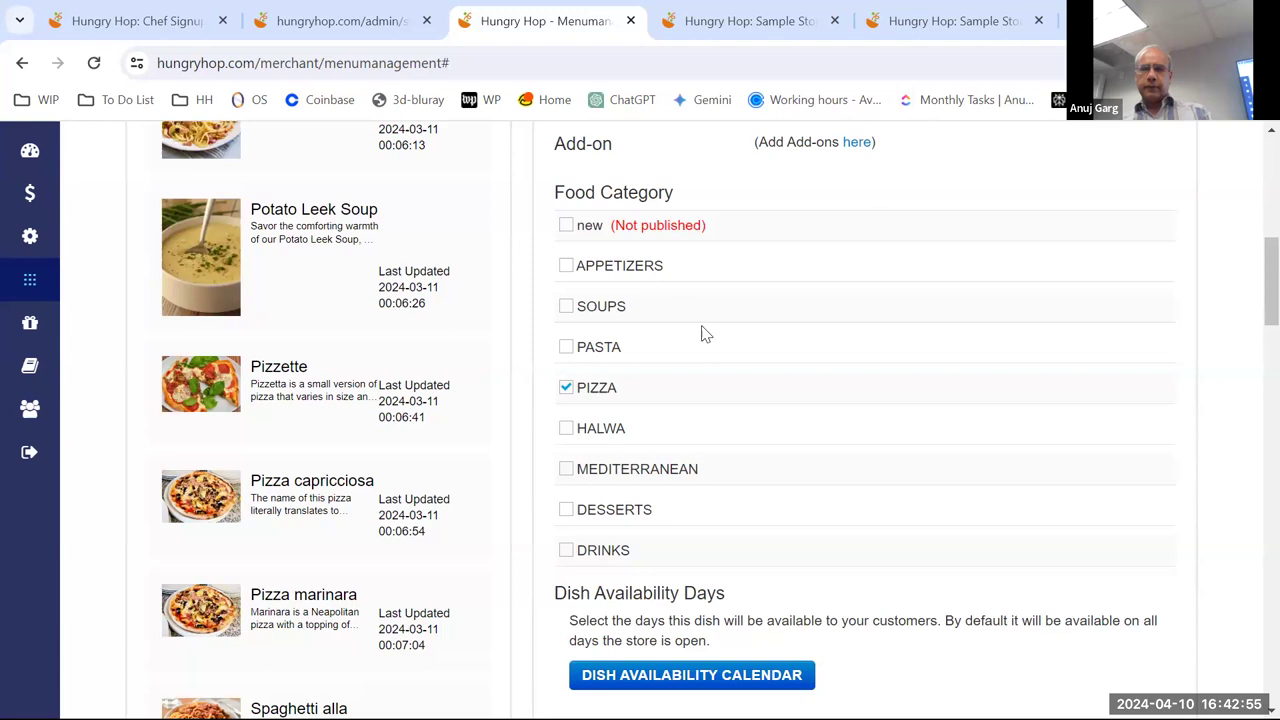
scroll(703, 333, "down", 1)
scroll(703, 333, "up", 1)
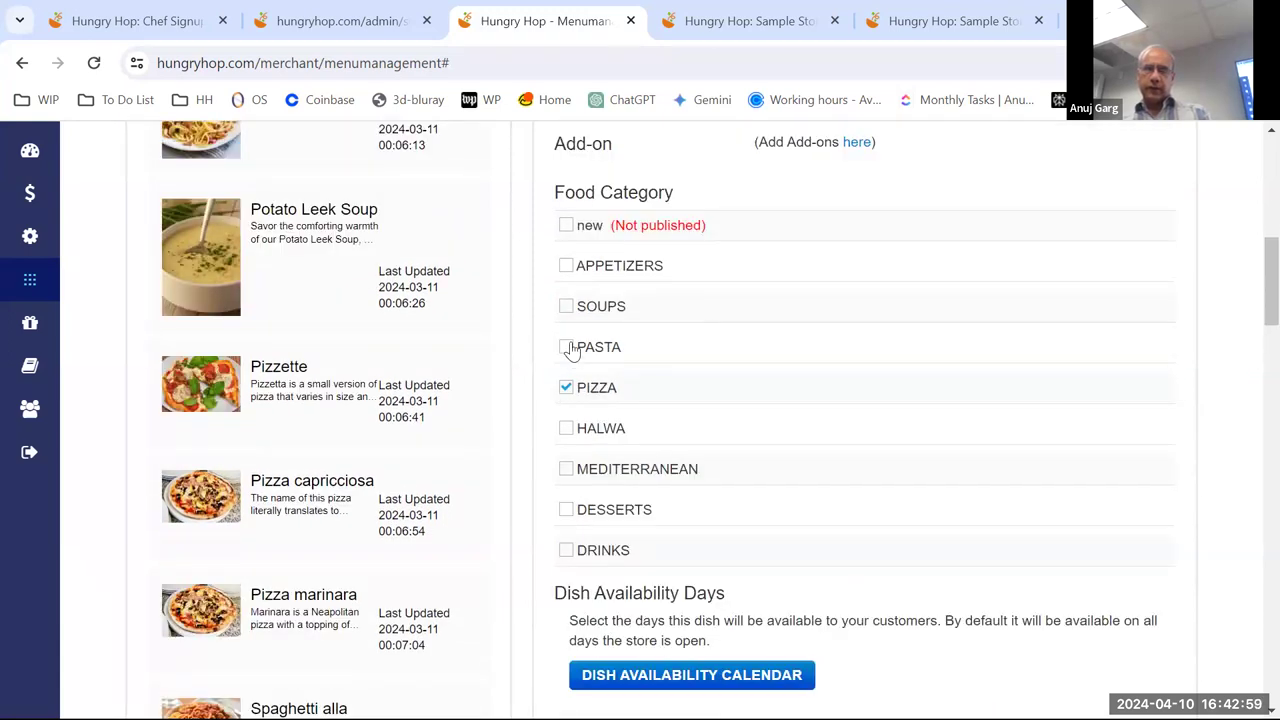
left_click(566, 267)
scroll(720, 360, "down", 2)
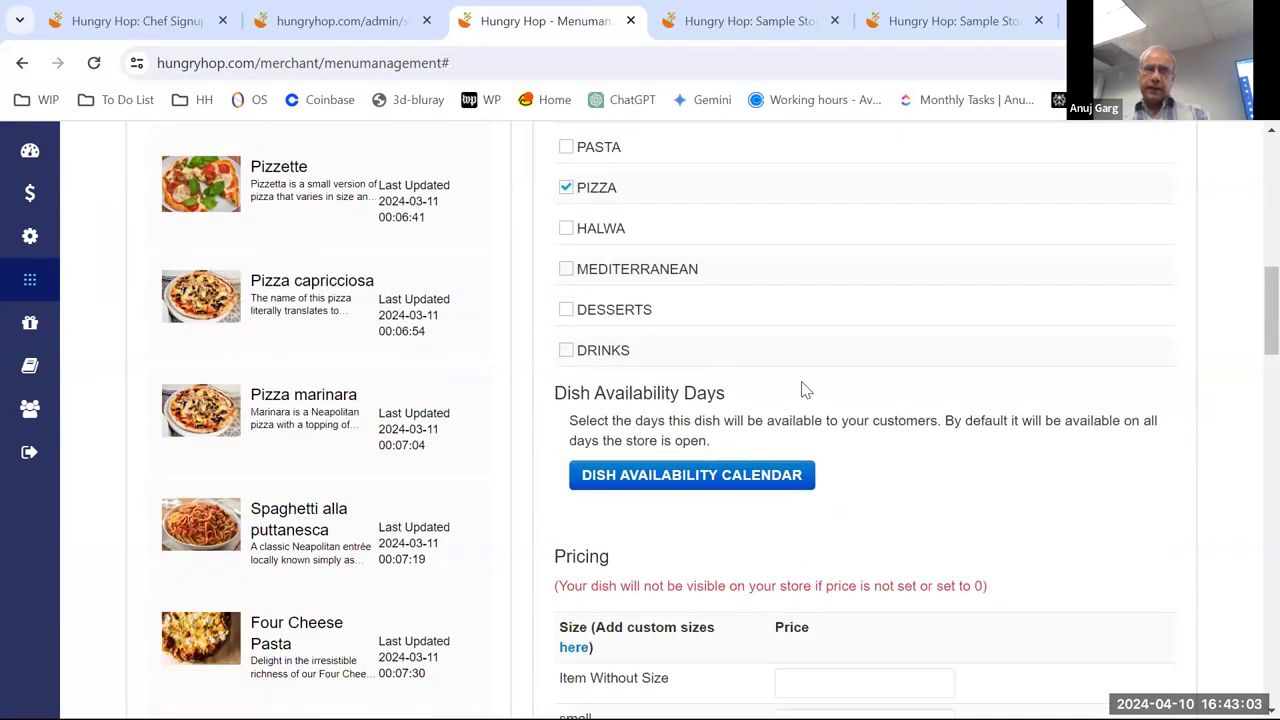
scroll(806, 390, "down", 1)
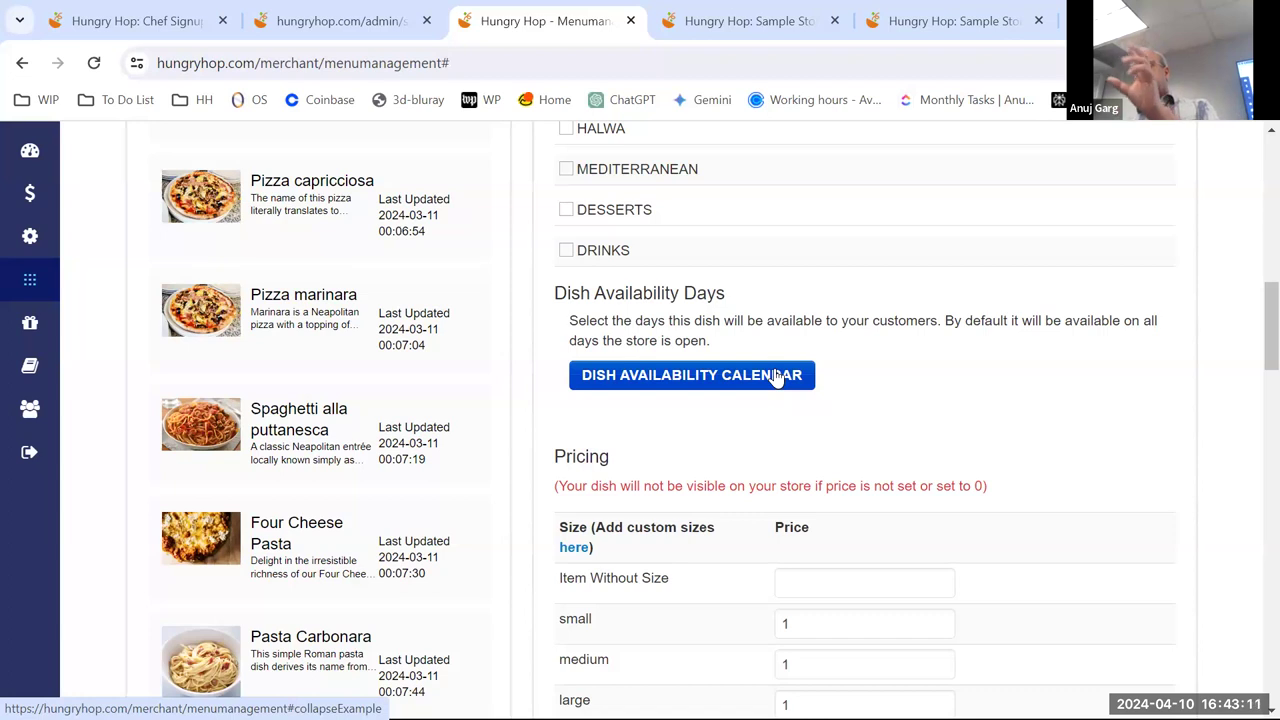
- In Diavola Pizza's availability calendar, block April 10, 11, 16, 17, 23 and 24, 2024
left_click(768, 378)
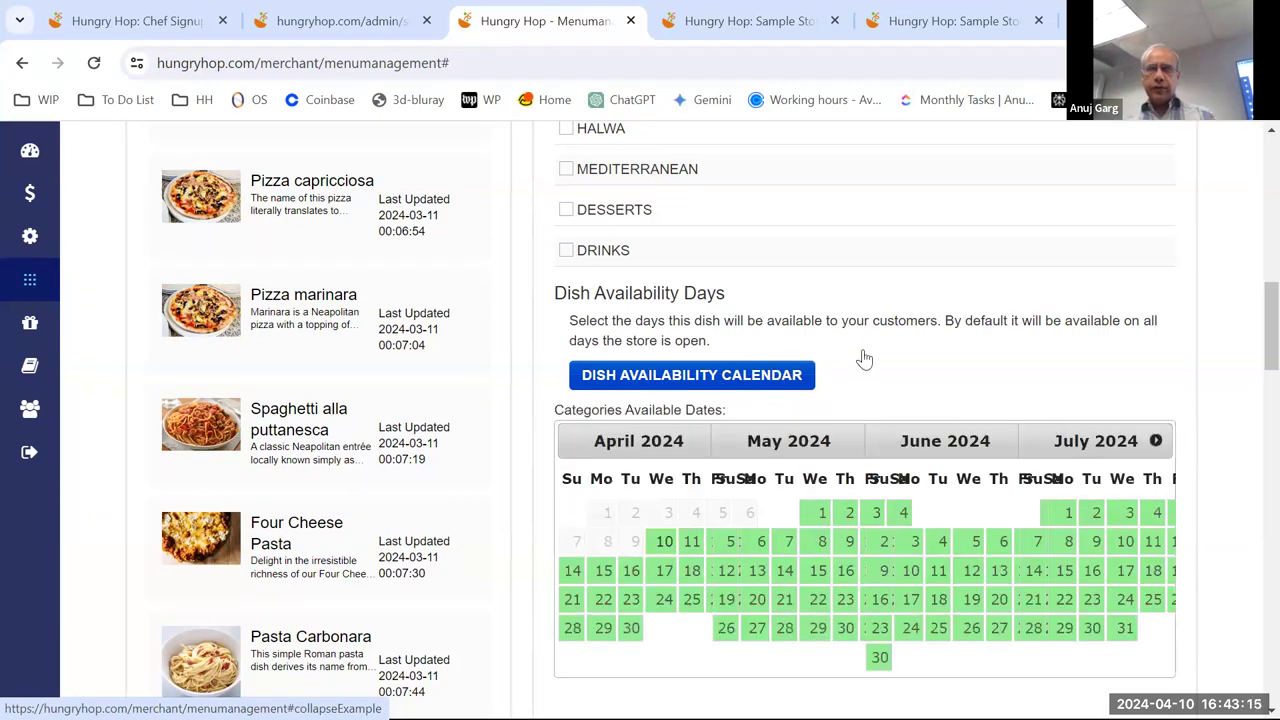
scroll(864, 358, "down", 1)
scroll(830, 430, "down", 1)
scroll(805, 483, "up", 1)
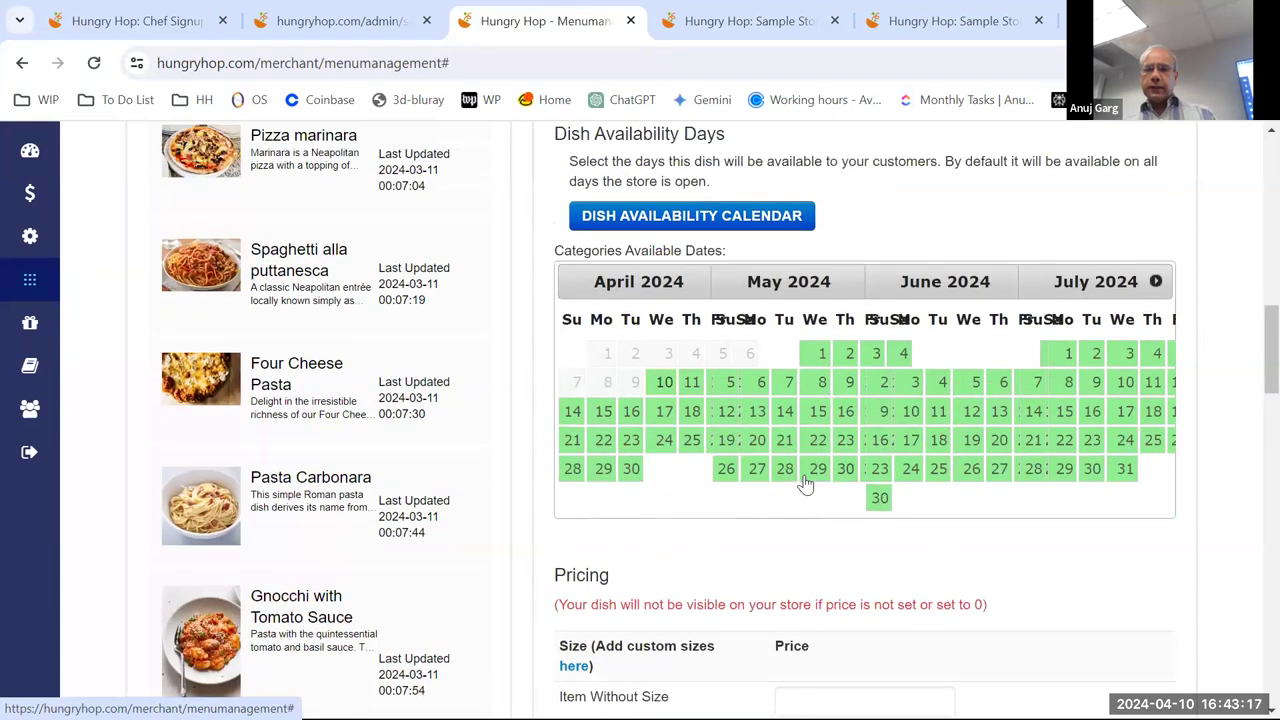
scroll(805, 483, "up", 1)
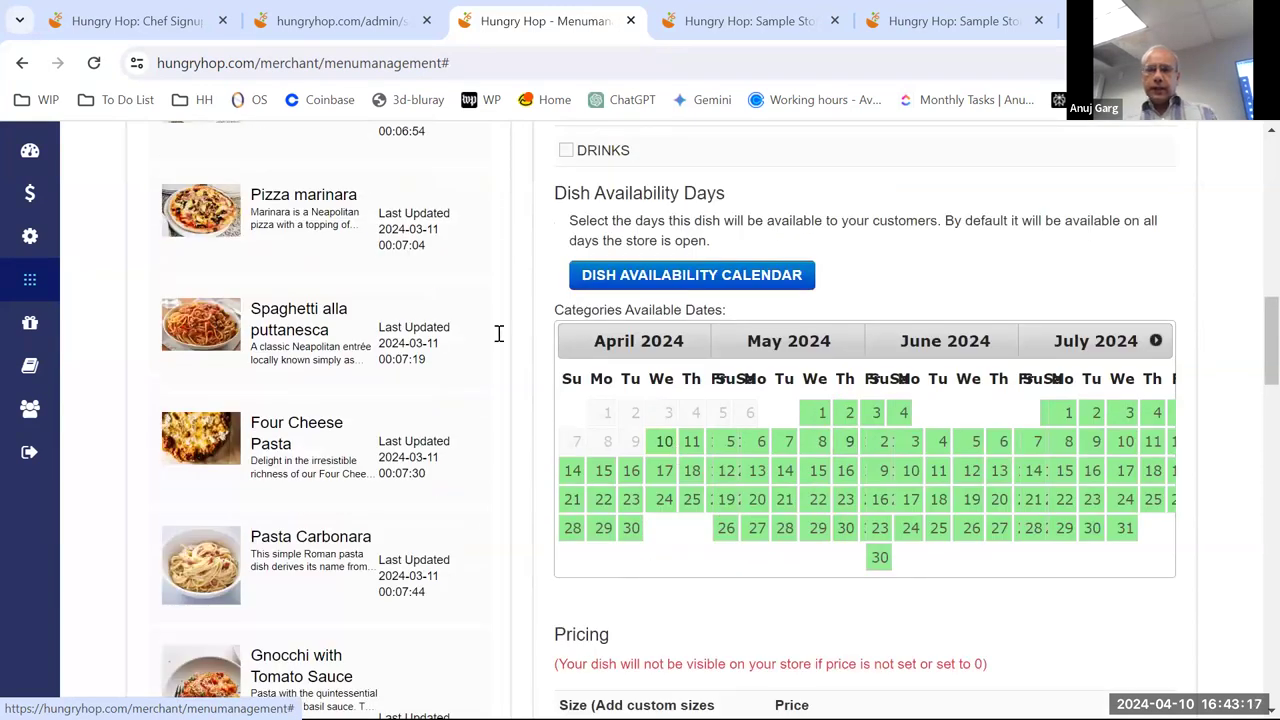
left_click(665, 445)
left_click(690, 445)
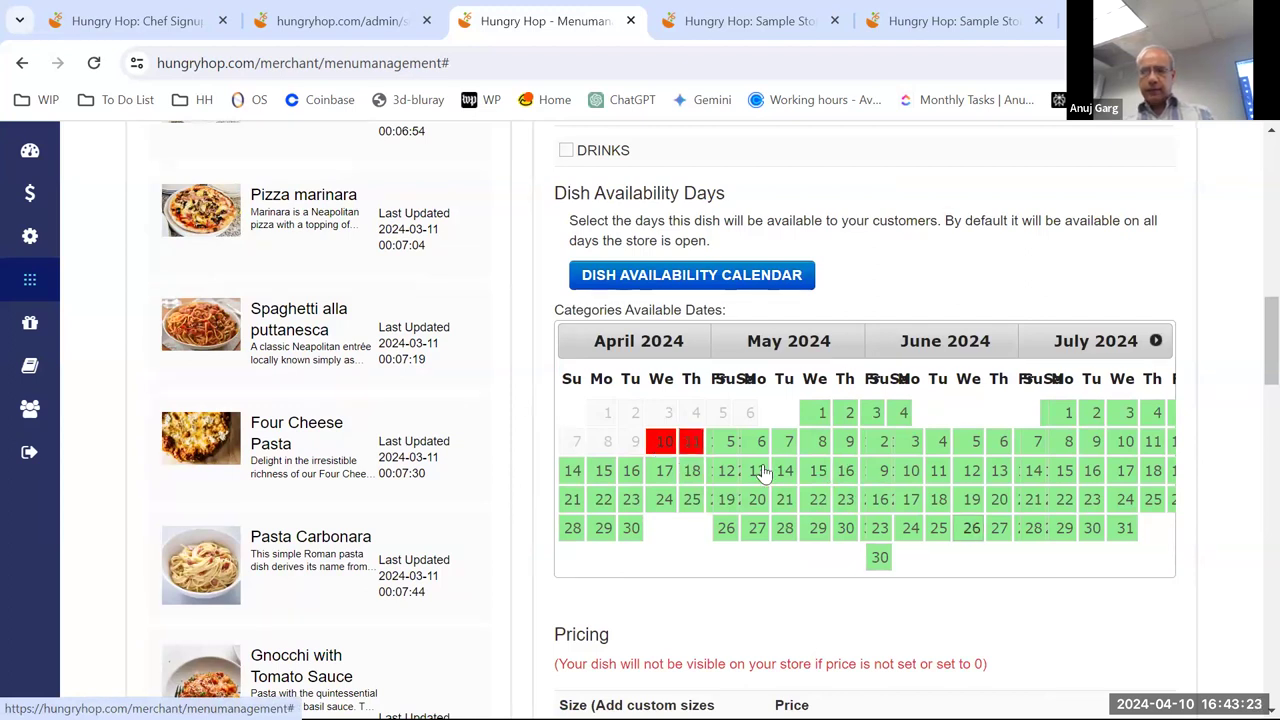
left_click(631, 471)
left_click(663, 471)
left_click(662, 499)
left_click(628, 500)
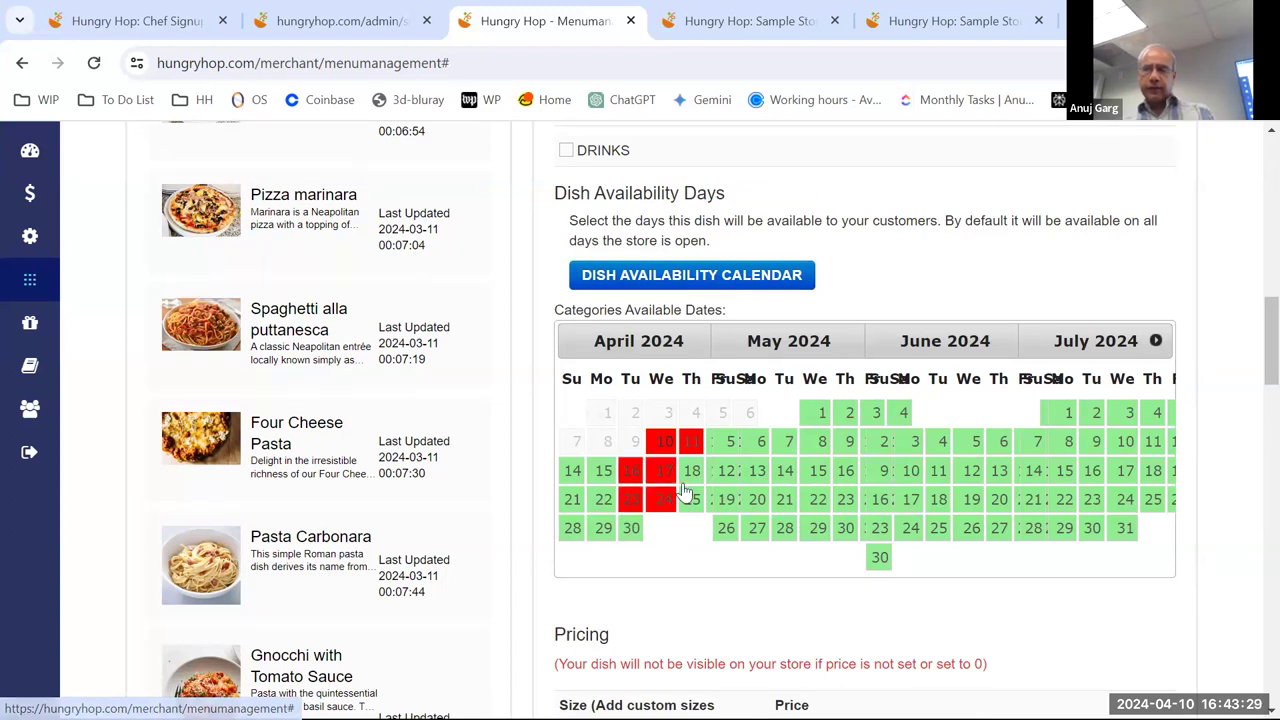
scroll(832, 325, "down", 2)
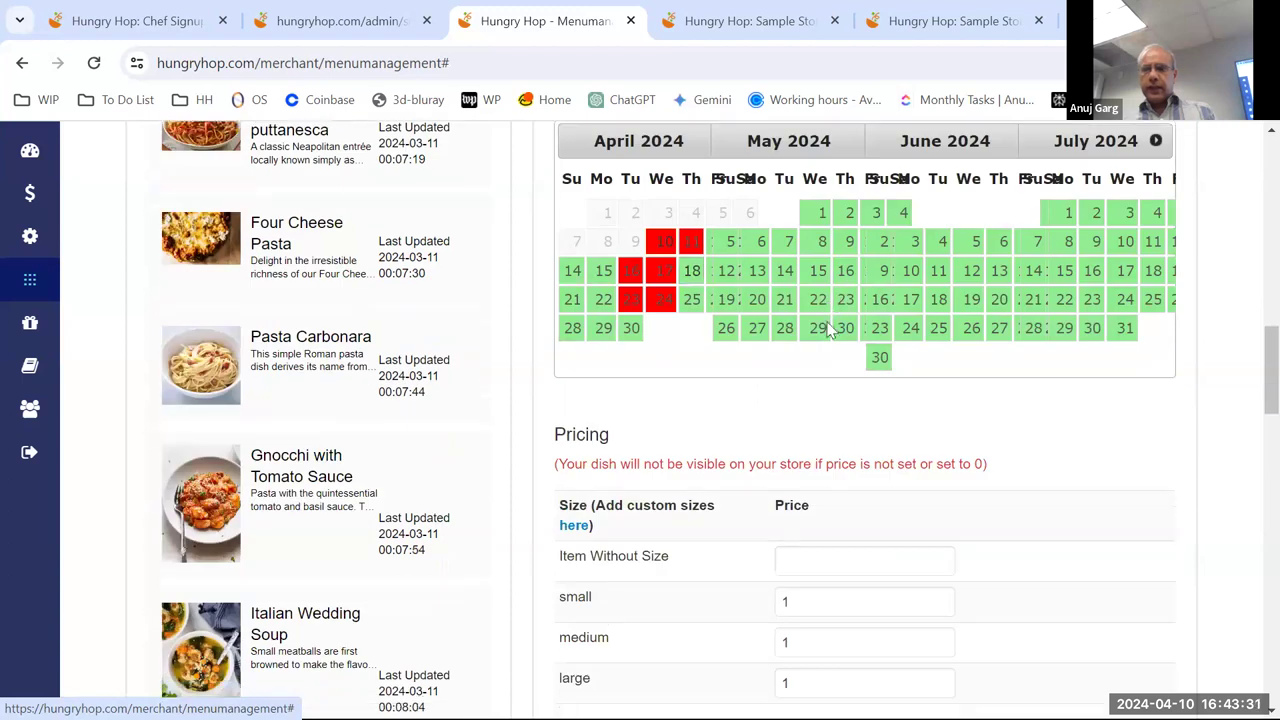